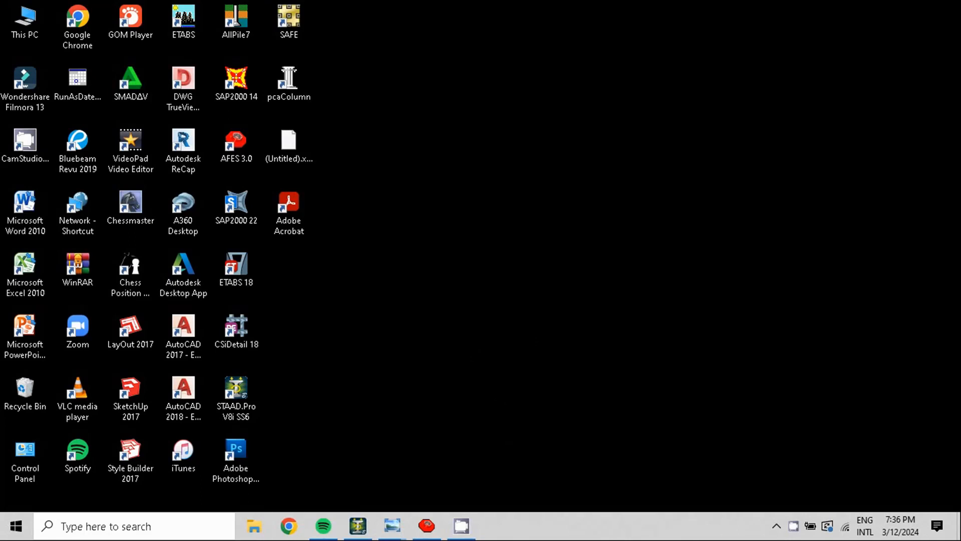
# Switch to STAAD.Pro and run the analysis of the RUKO BAJA GEROBAK COBA2std model.
pyautogui.click(364, 530)
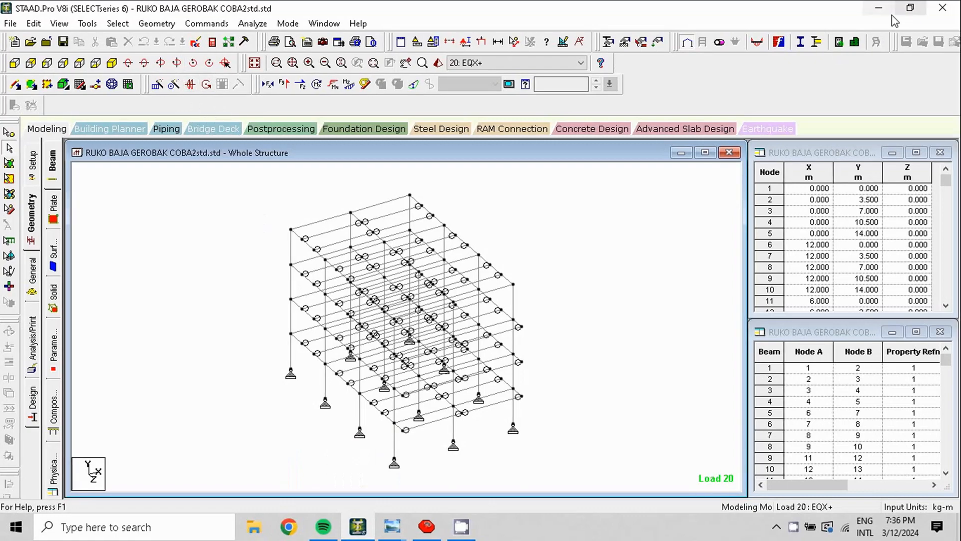
pyautogui.click(880, 8)
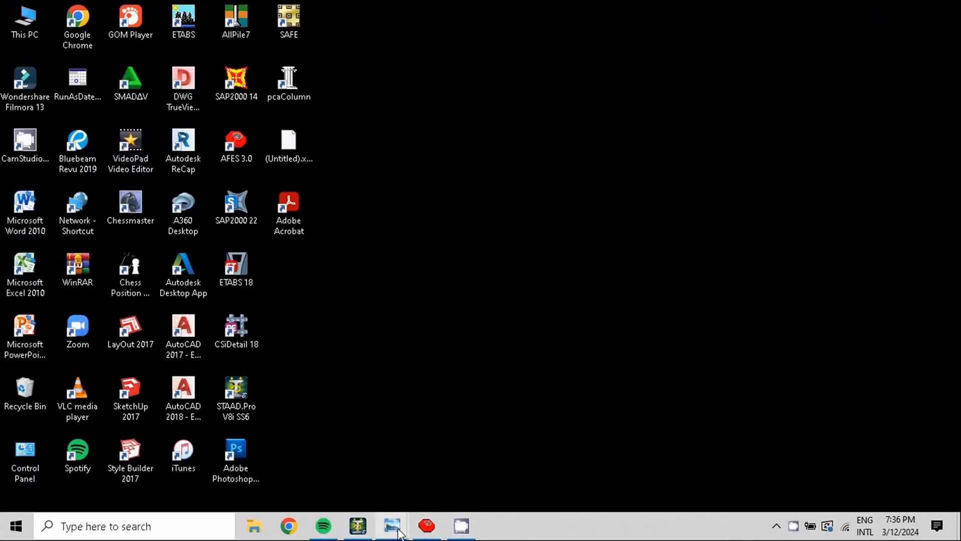
pyautogui.click(358, 526)
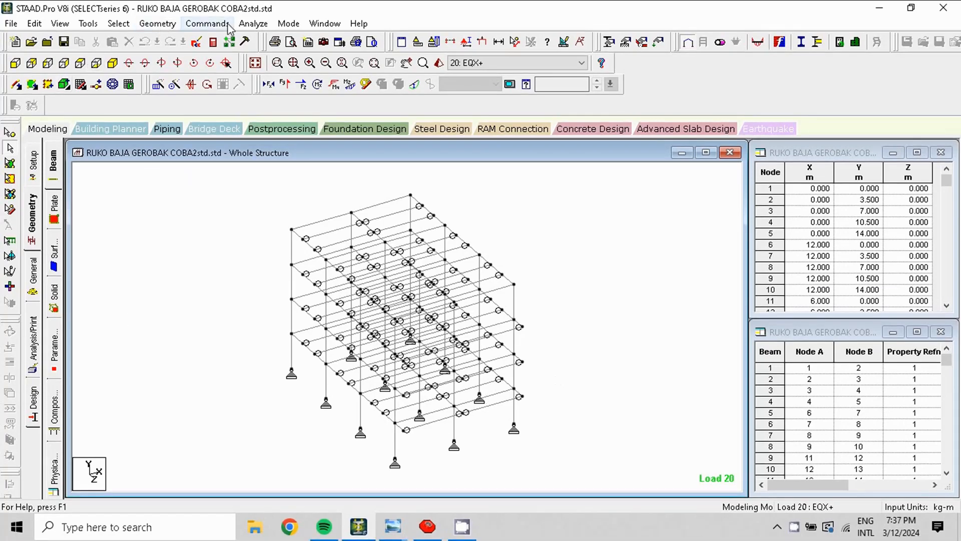
pyautogui.click(261, 25)
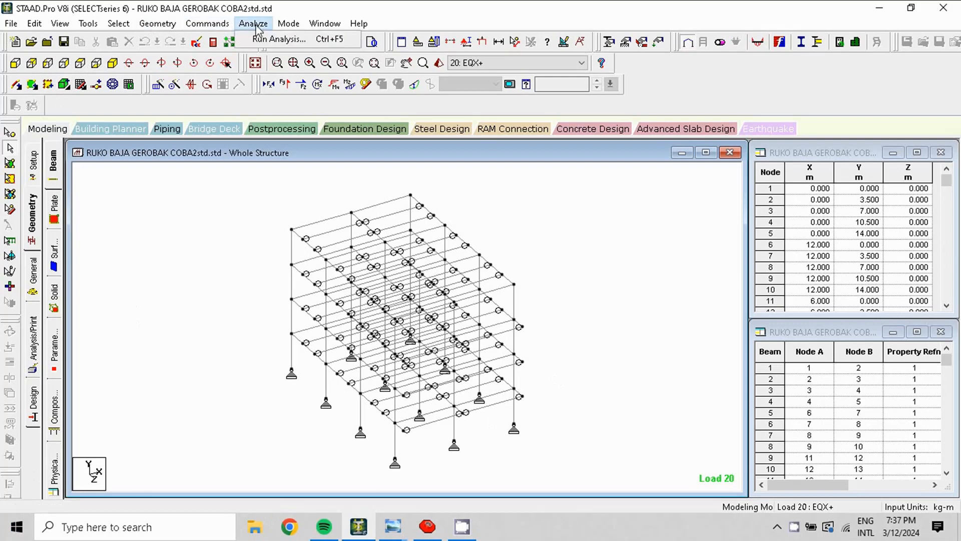
pyautogui.click(260, 35)
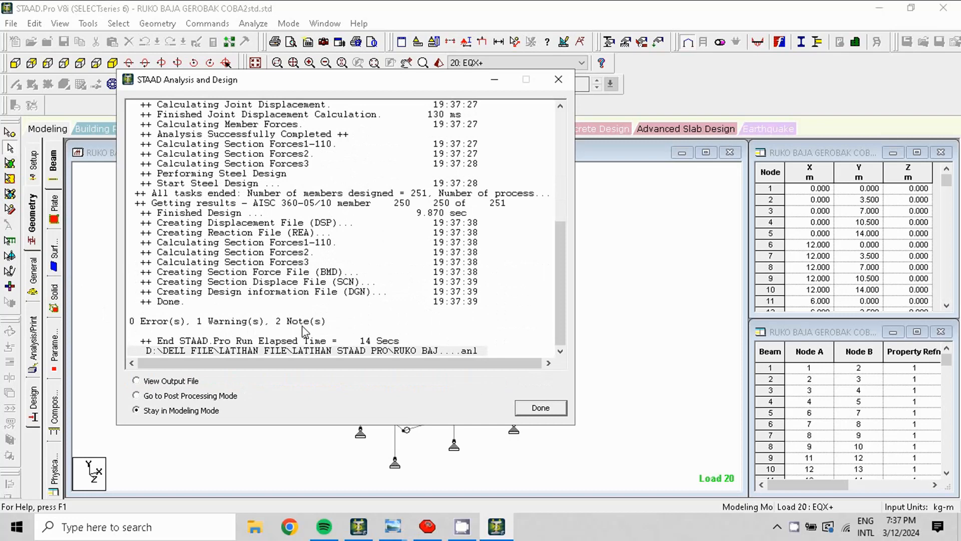
# Finish the analysis by entering post-processing mode, keeping all load cases selected in the results setup.
pyautogui.click(191, 396)
pyautogui.click(538, 408)
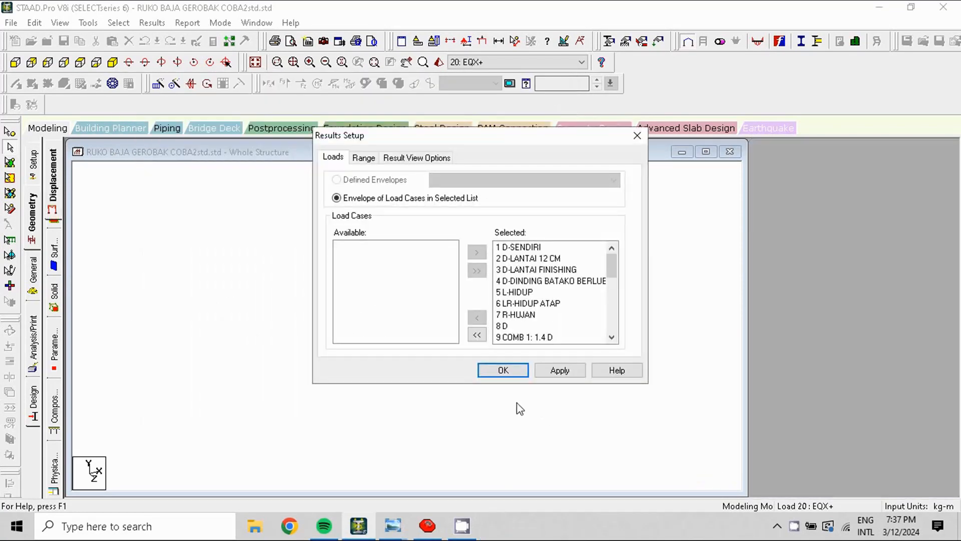
pyautogui.click(515, 372)
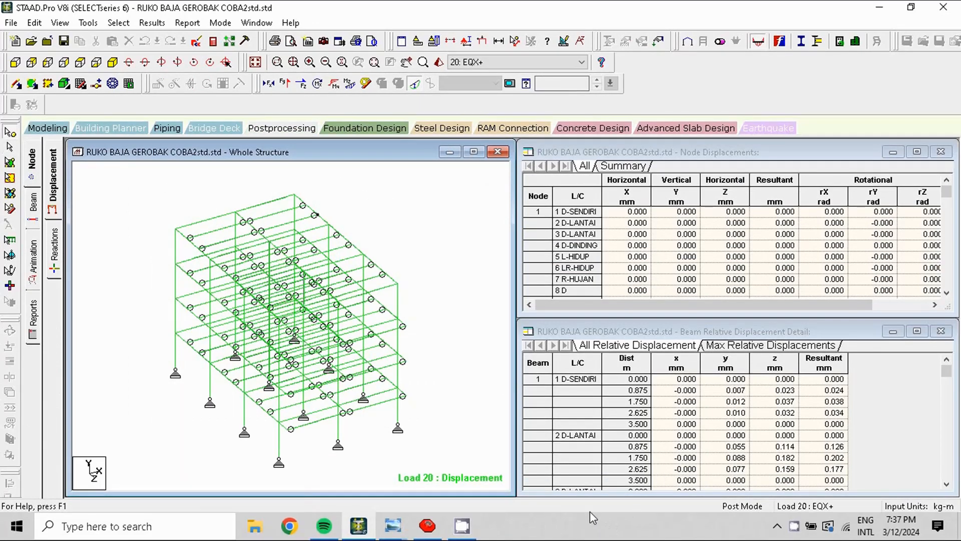
# Switch to AFES 3.0 and start a new project.
pyautogui.click(878, 12)
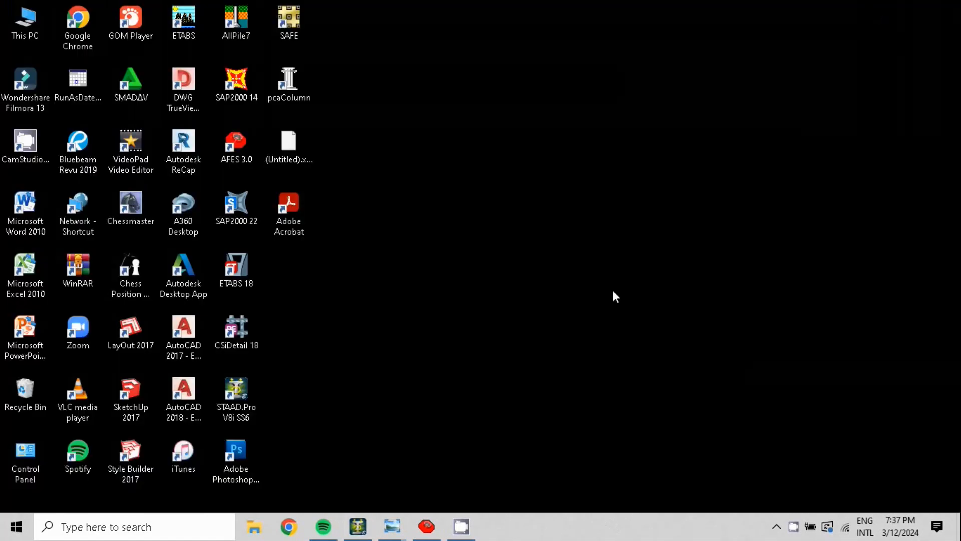
pyautogui.click(427, 532)
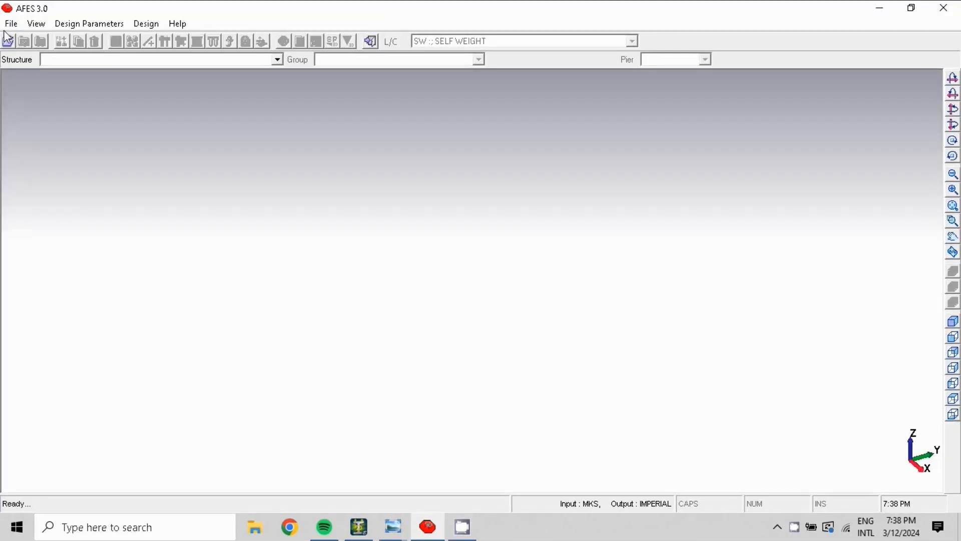
pyautogui.click(10, 26)
pyautogui.click(25, 40)
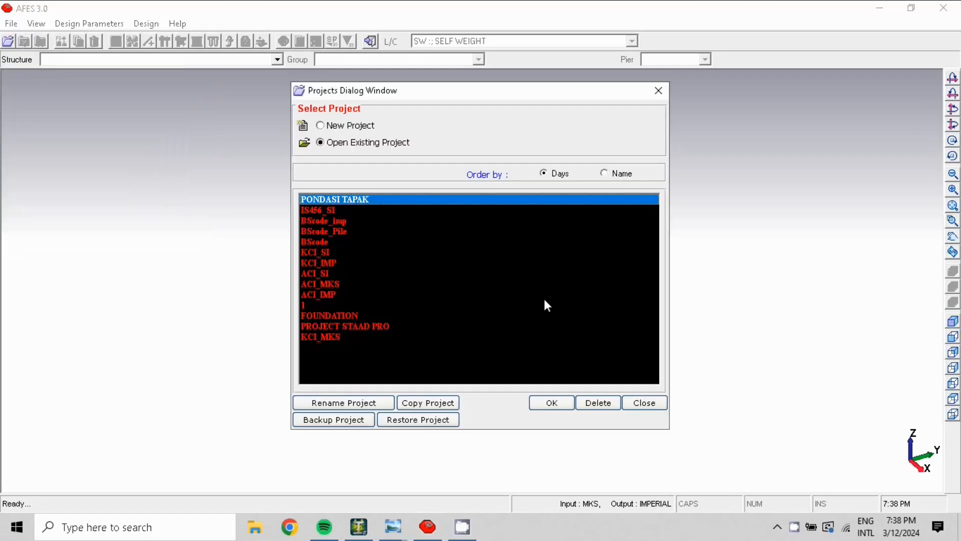
pyautogui.click(335, 126)
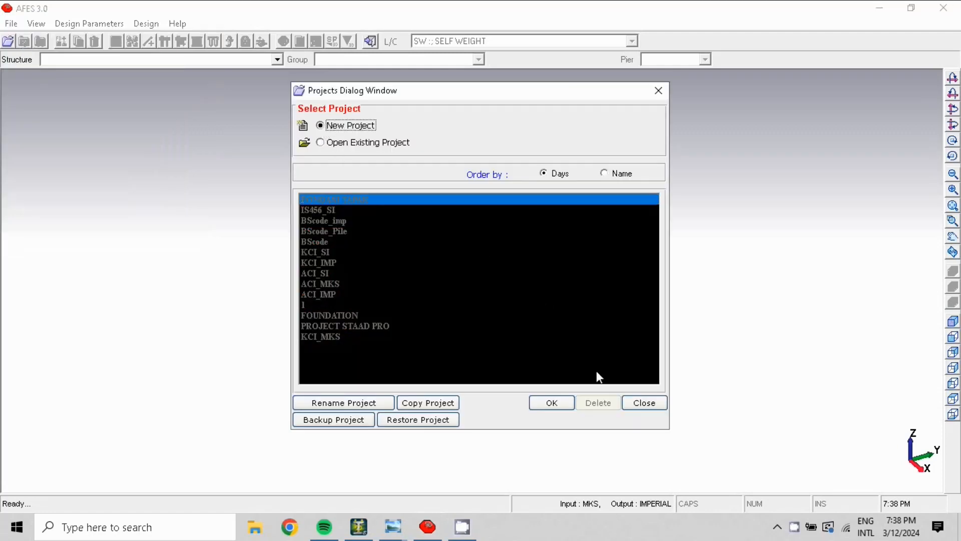
pyautogui.click(551, 403)
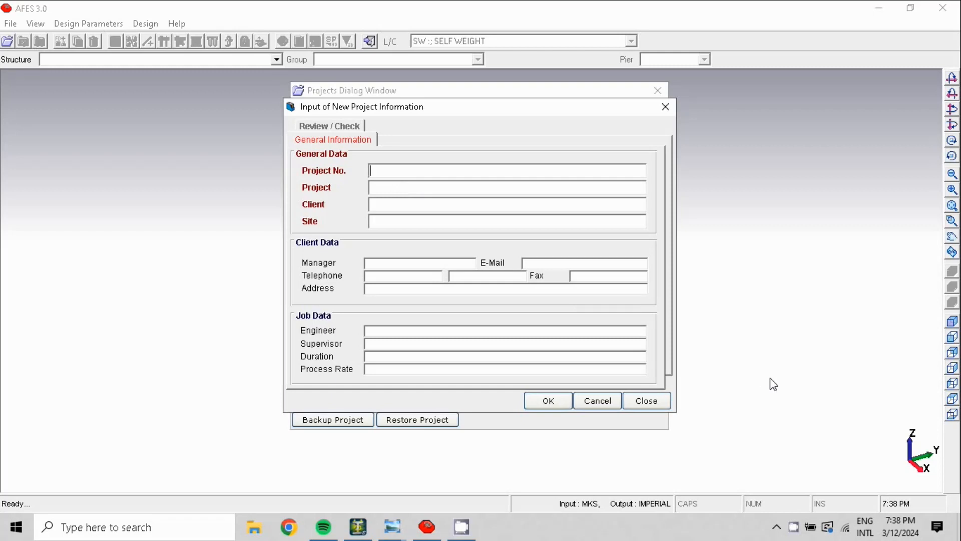
# Create the project with number 11, project name pancang25x25, client masterteknik and site tangerang.
pyautogui.write('1')
pyautogui.write('1')
pyautogui.write('pana')
pyautogui.press('BackSpace')
pyautogui.write('cang25x25')
pyautogui.click(384, 203)
pyautogui.write('master')
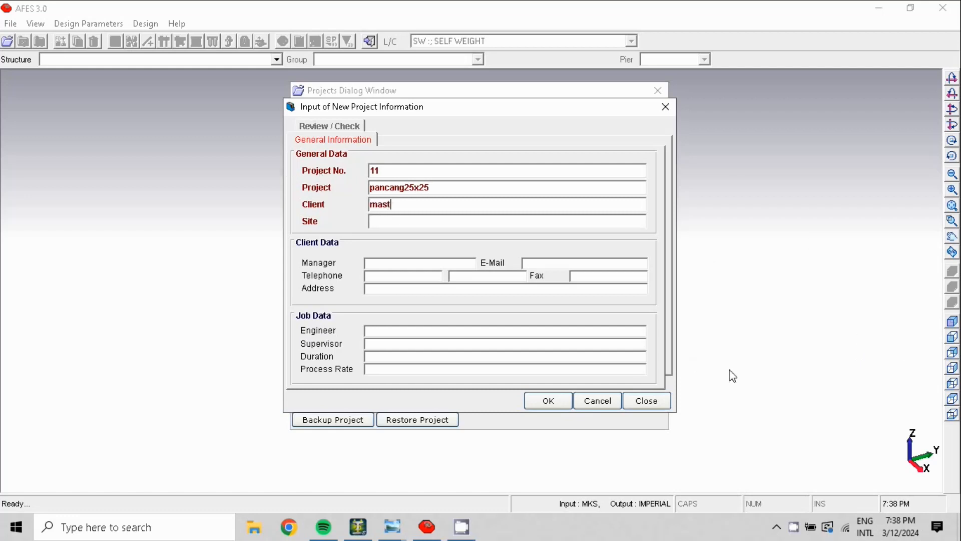
pyautogui.write('teknik')
pyautogui.click(391, 224)
pyautogui.write('tangerang')
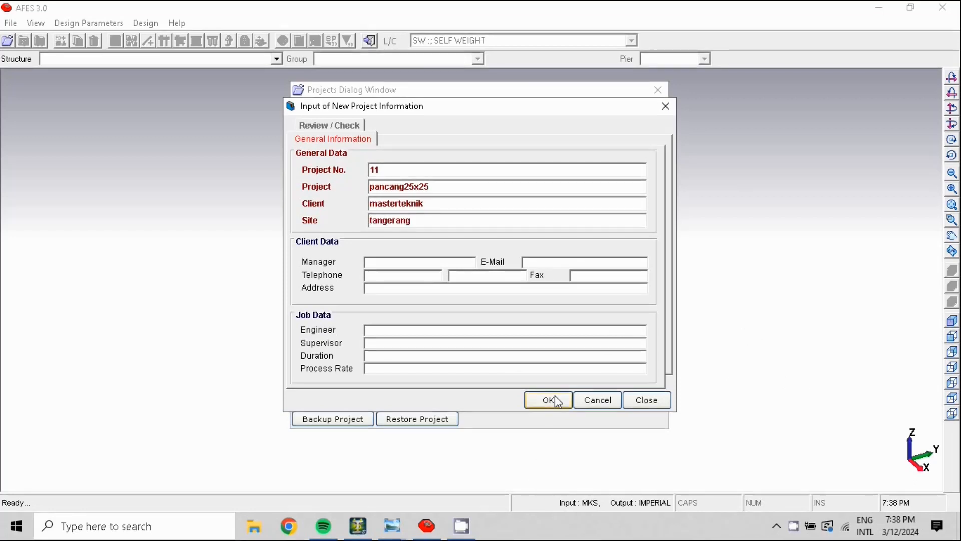
pyautogui.click(549, 400)
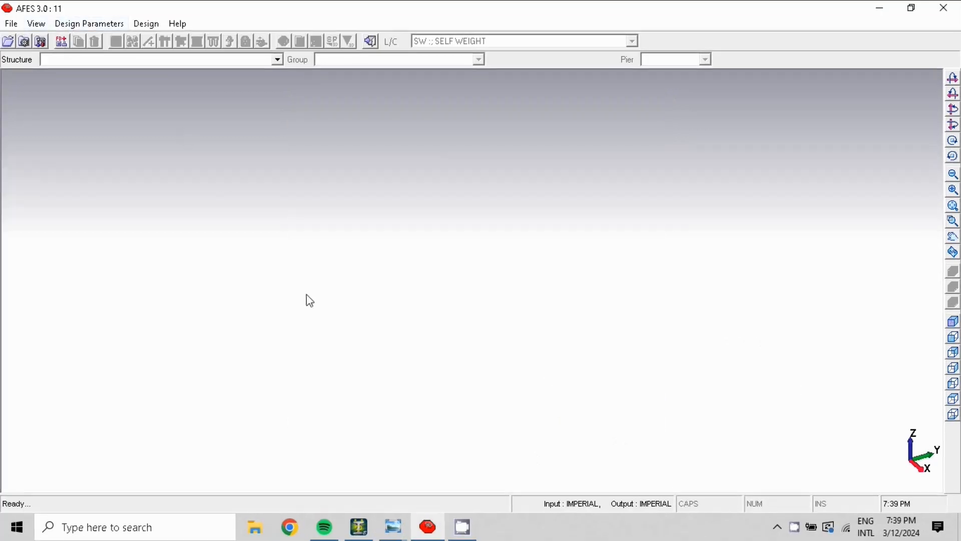
# Open the project's constant settings and set the design code to American Concrete Institute (ACI 318 : Metric).
pyautogui.click(41, 43)
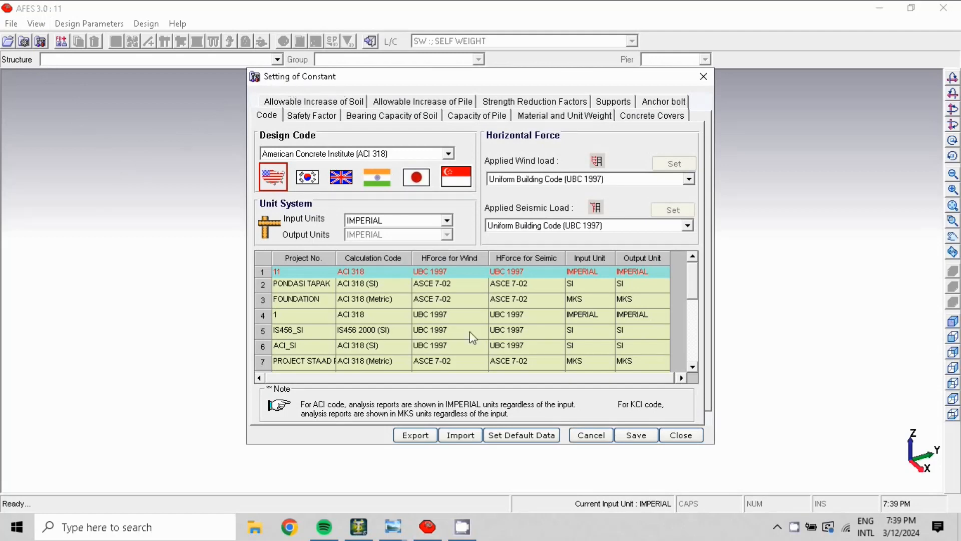
pyautogui.click(450, 154)
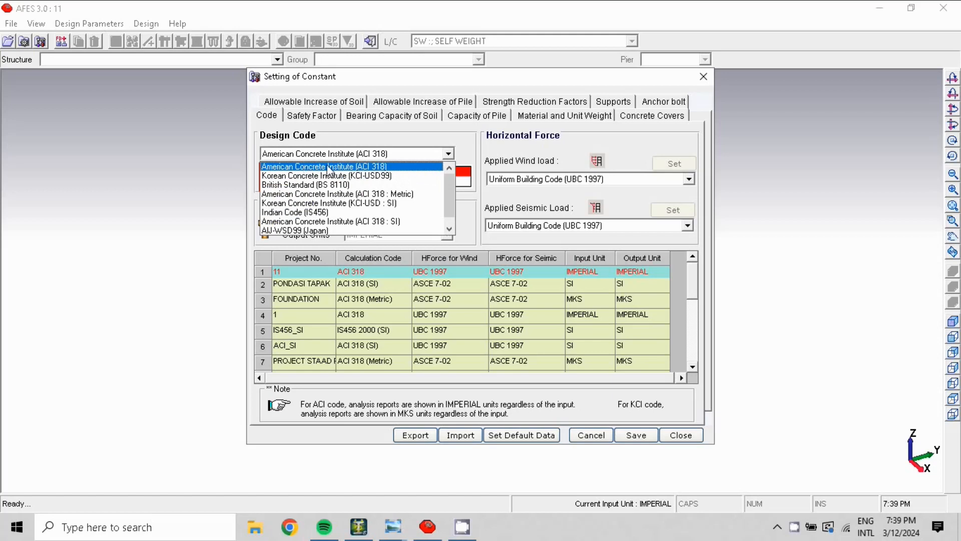
pyautogui.click(383, 195)
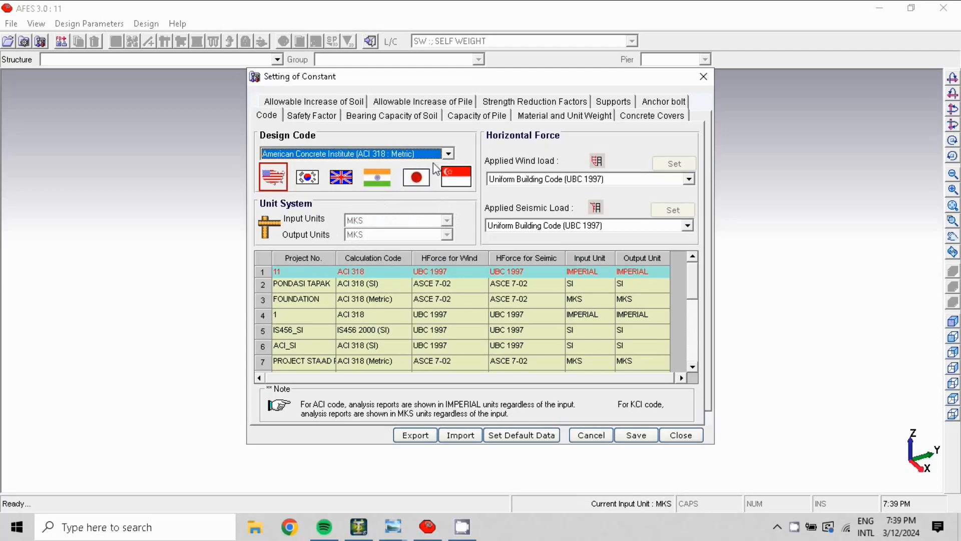
# Set both the applied wind load and seismic load codes to ASCE 7-02 and save the code settings.
pyautogui.click(689, 179)
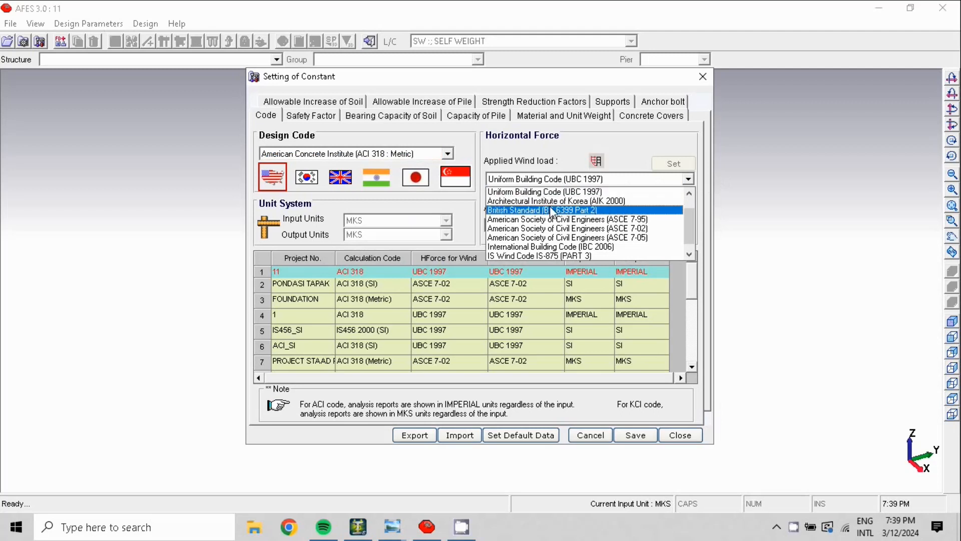
pyautogui.click(624, 230)
pyautogui.click(690, 226)
pyautogui.click(688, 226)
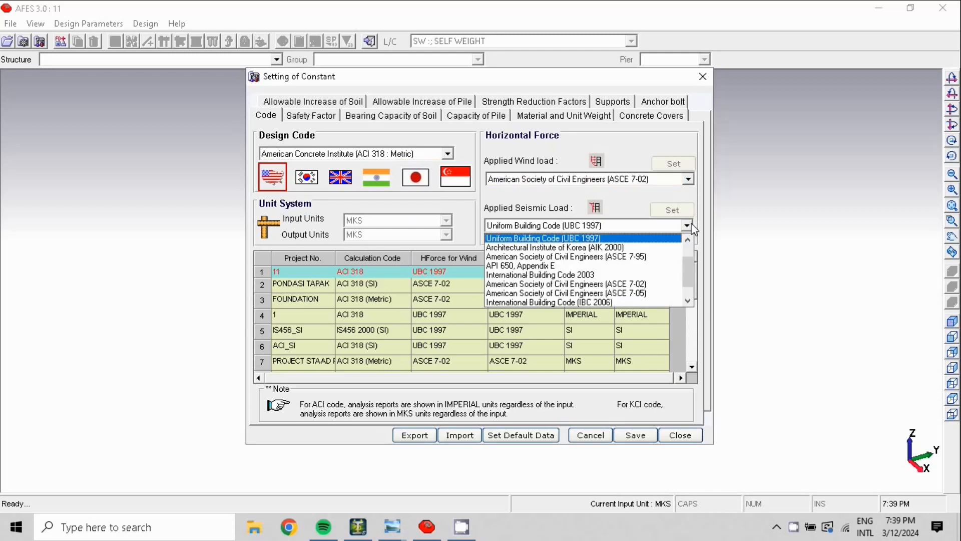
pyautogui.click(644, 284)
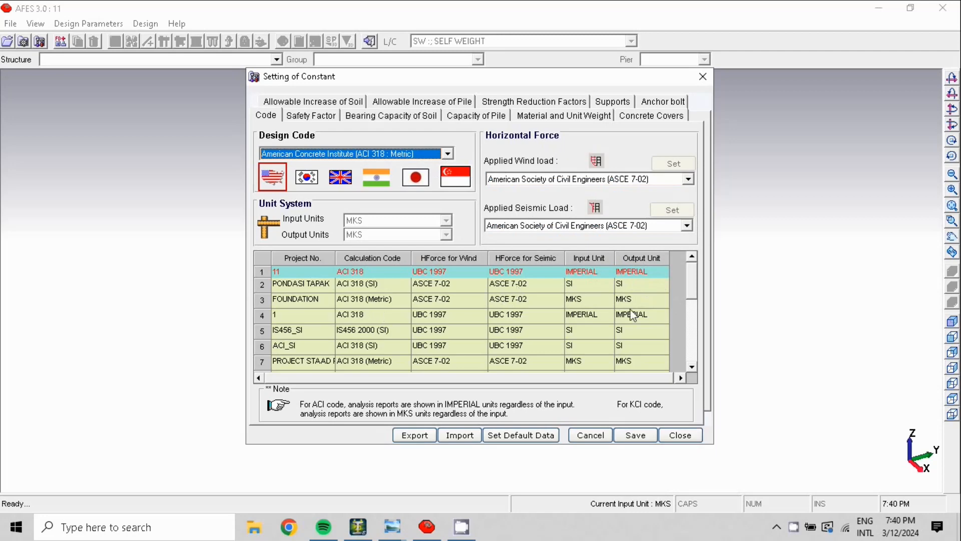
pyautogui.click(636, 436)
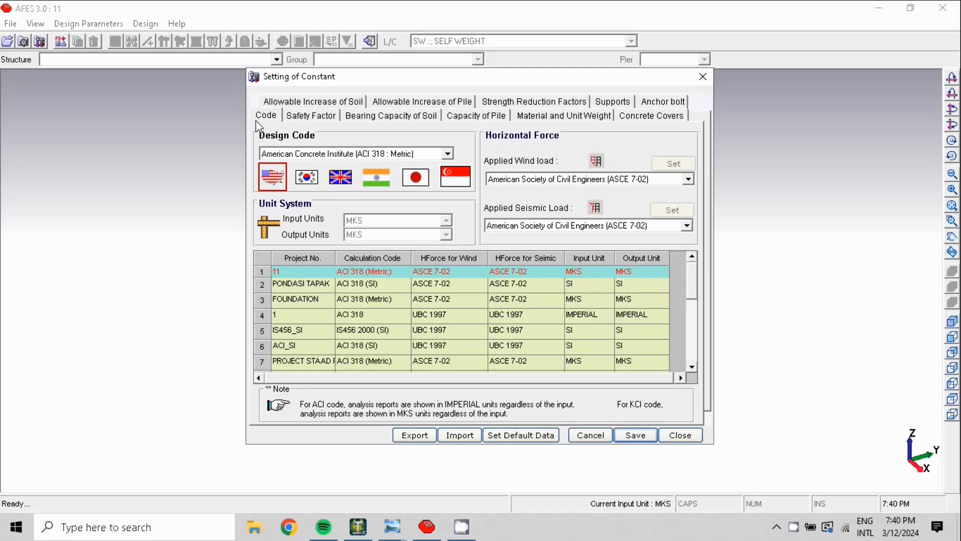
# Set the overturning moment safety factors OVM1 through OVM4 to 2 and save them.
pyautogui.click(306, 119)
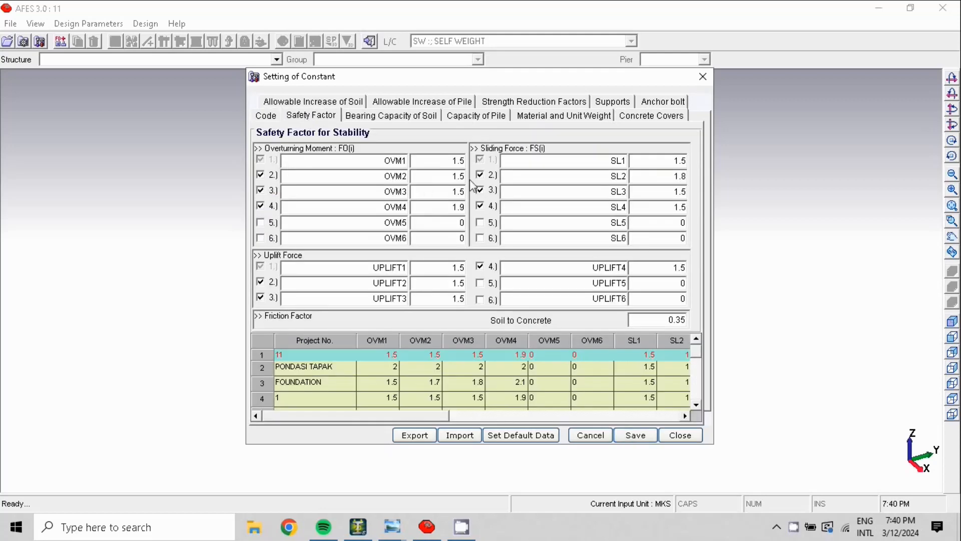
pyautogui.click(448, 163)
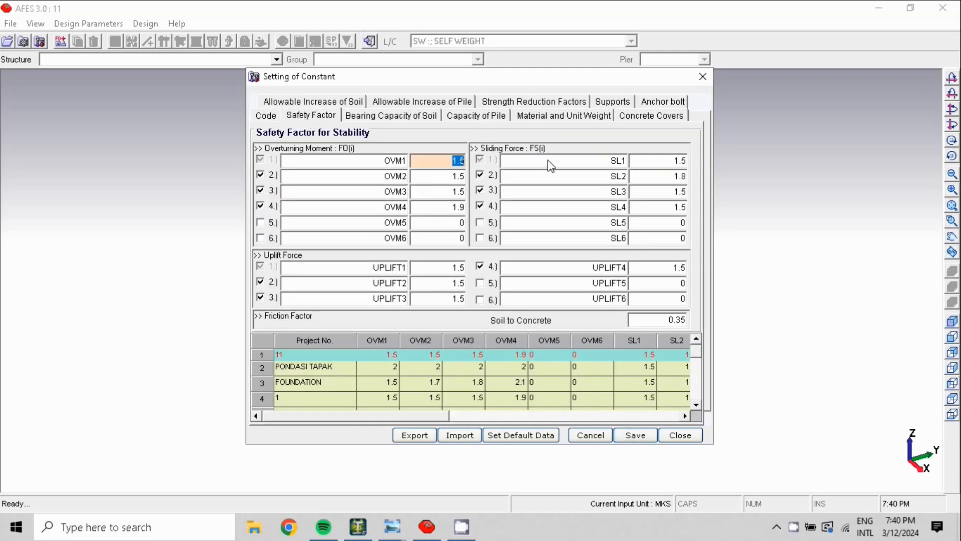
pyautogui.write('2')
pyautogui.press('Tab')
pyautogui.write('2')
pyautogui.press('Tab')
pyautogui.write('2')
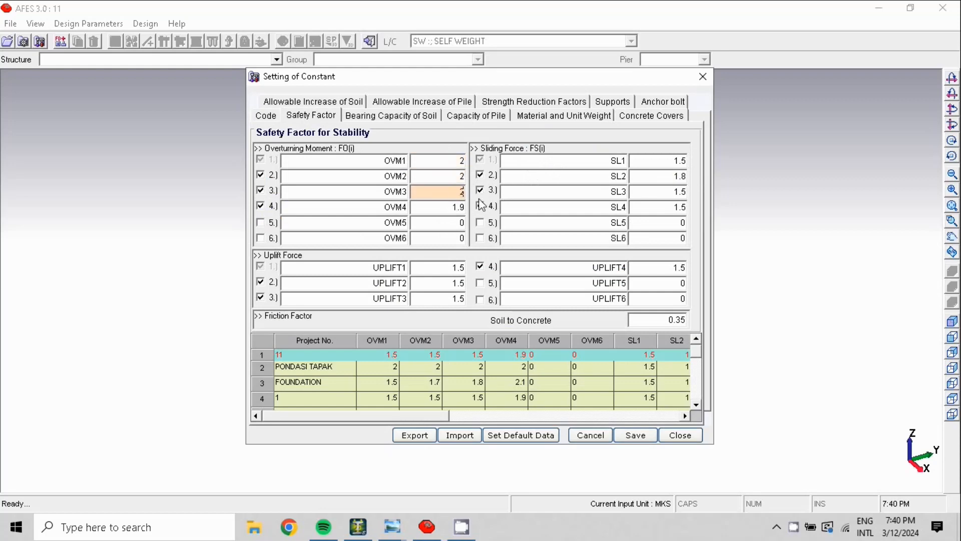
pyautogui.press('Tab')
pyautogui.write('2')
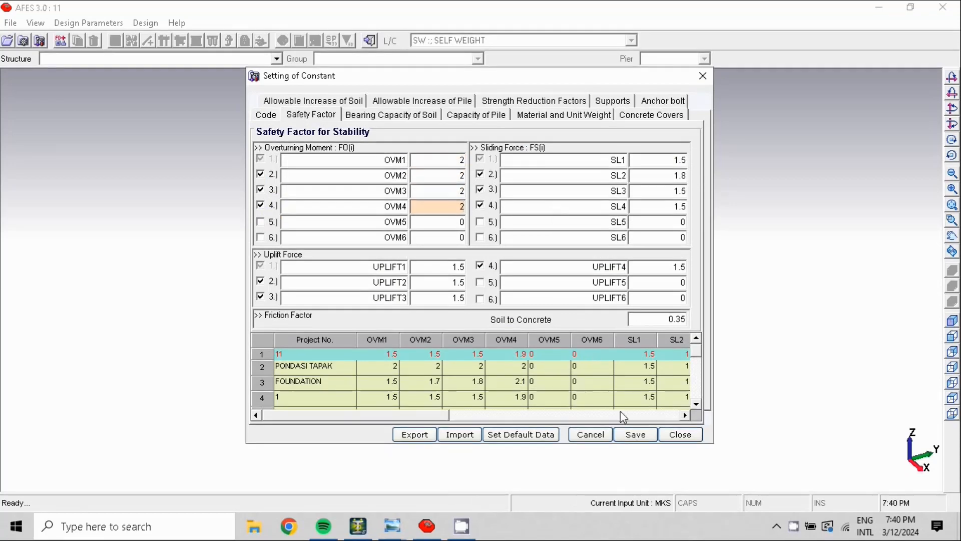
pyautogui.click(636, 435)
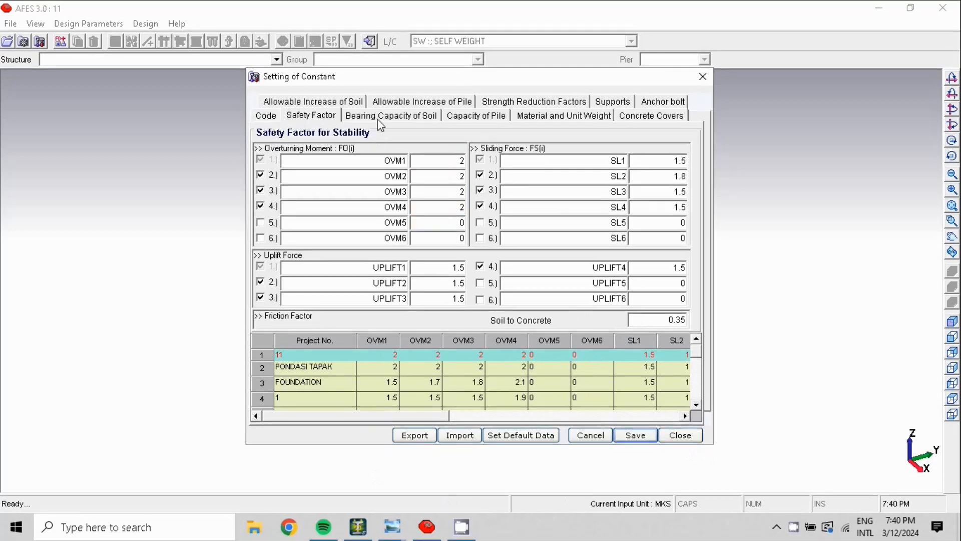
# Consult the SNIPBEARING.JPG calculation, set Unit-01's soil bearing capacity (Qa) to 6.255 tonf/m2, and save it.
pyautogui.click(377, 117)
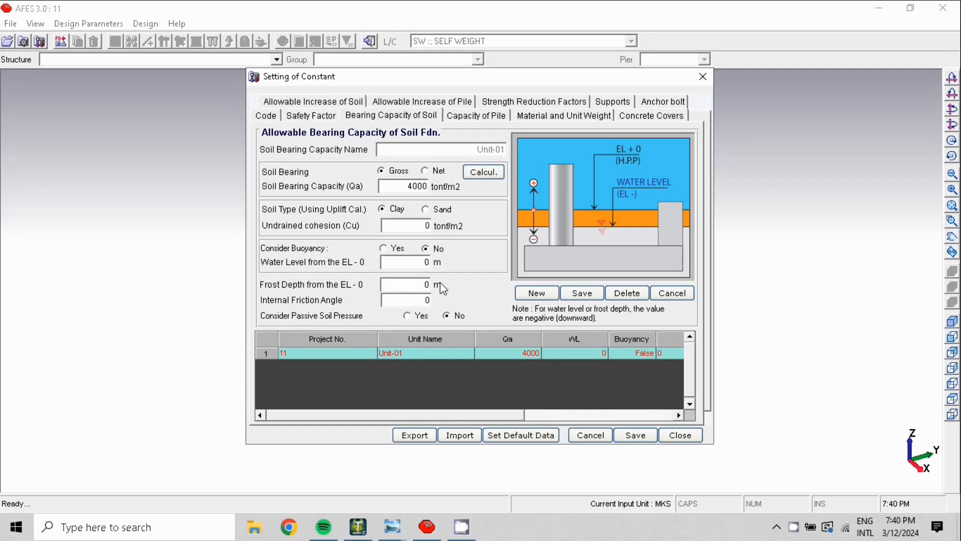
pyautogui.click(393, 532)
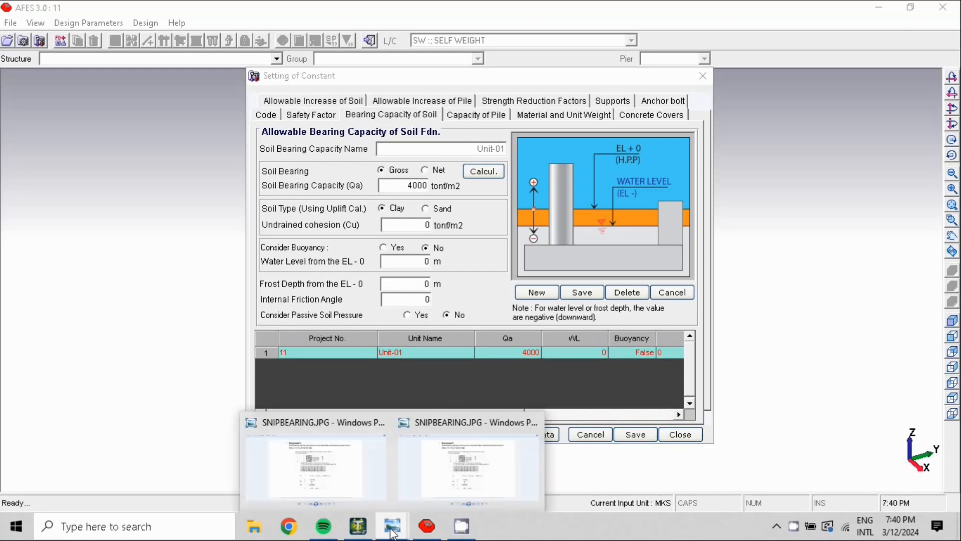
pyautogui.click(345, 491)
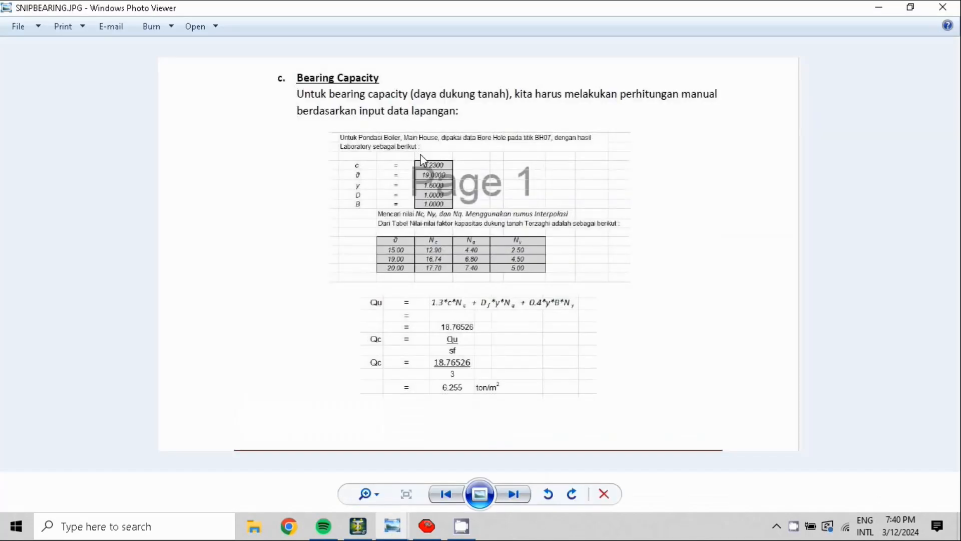
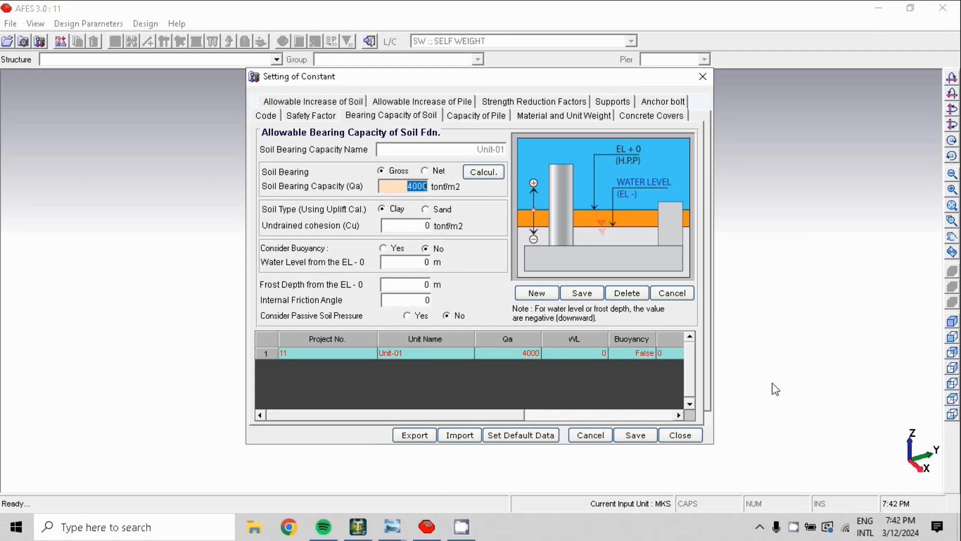
pyautogui.write('6.255')
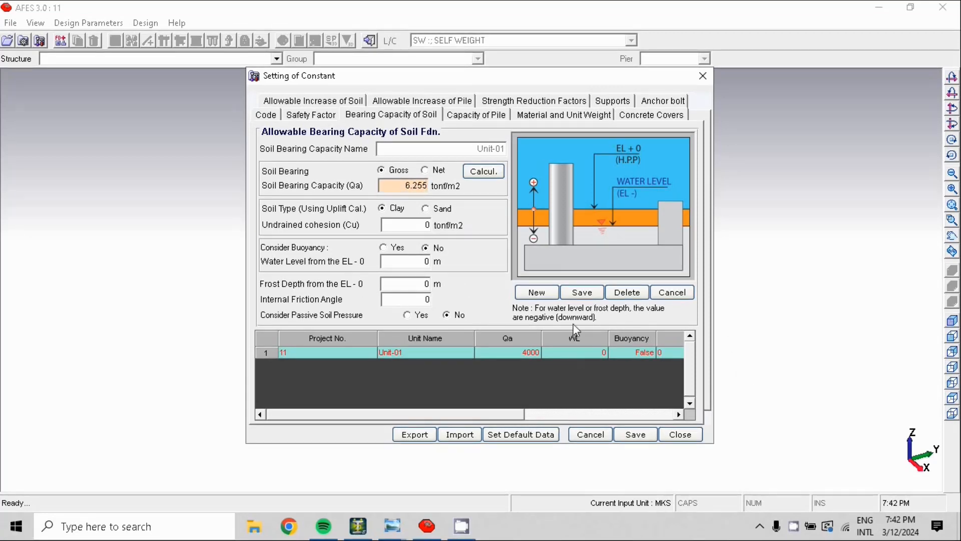
pyautogui.click(591, 297)
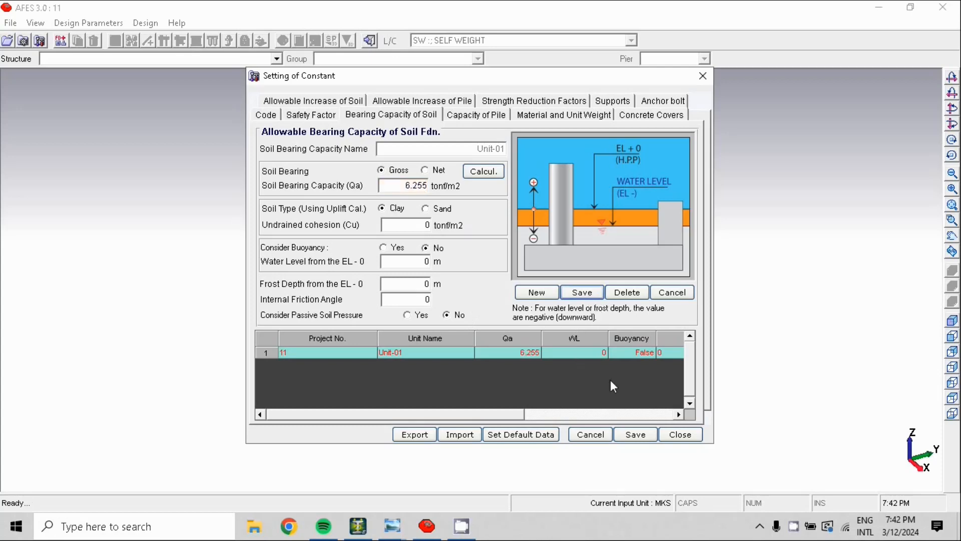
pyautogui.click(644, 440)
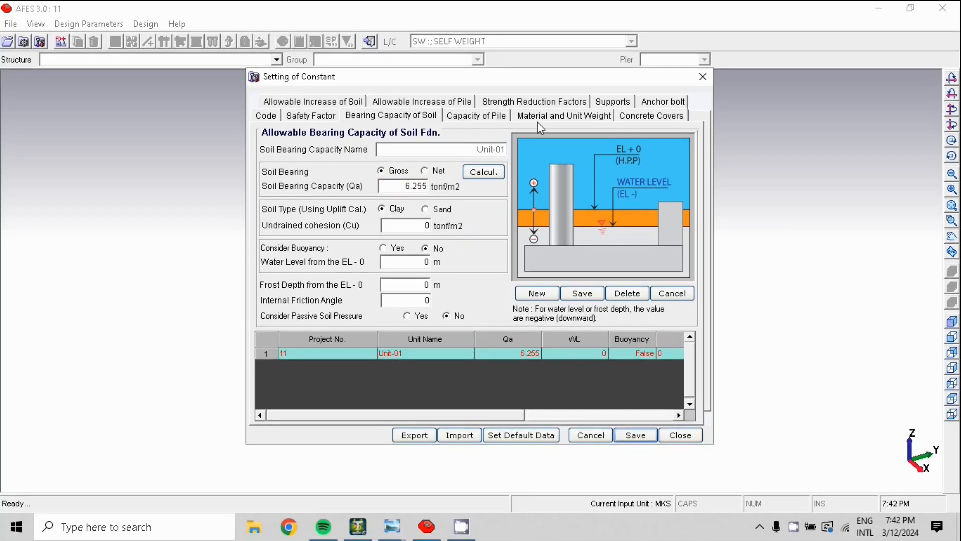
# Create a new pile capacity entry named pancang25x25, using the Driven Prestressed High Concrete Piles type and a square shape.
pyautogui.click(544, 117)
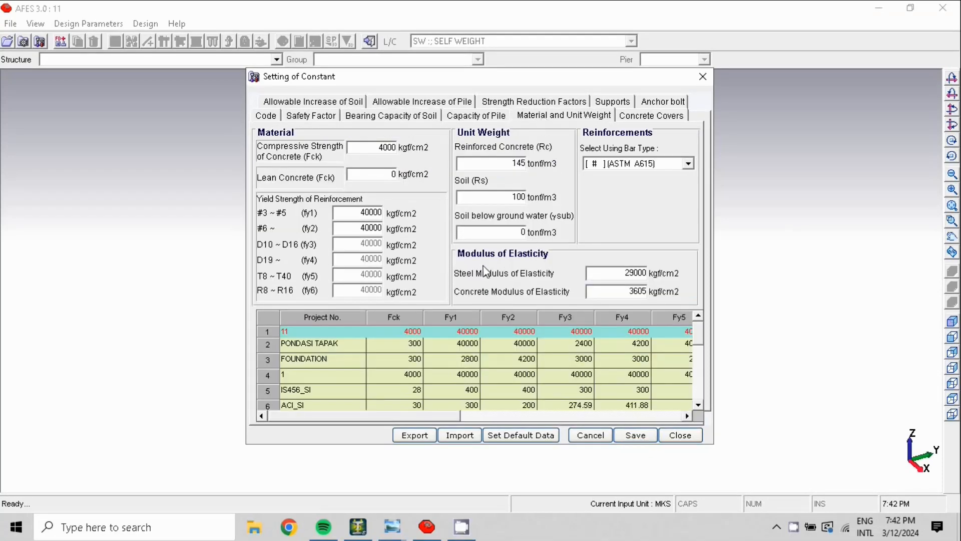
pyautogui.click(477, 115)
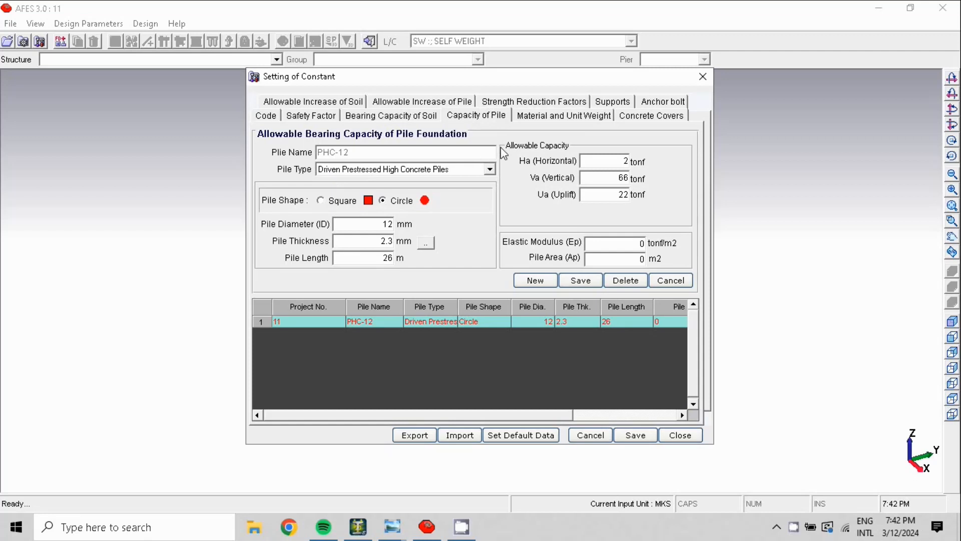
pyautogui.click(490, 170)
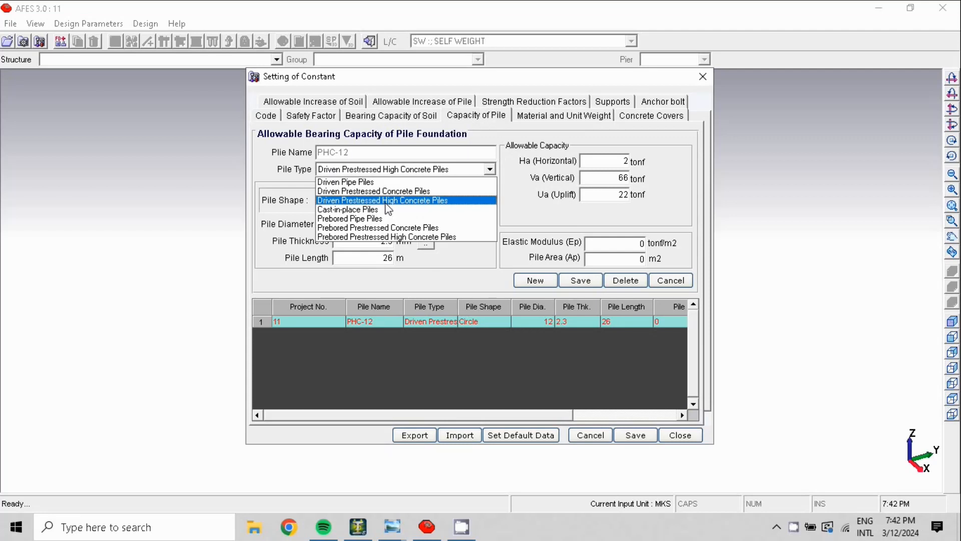
pyautogui.click(386, 202)
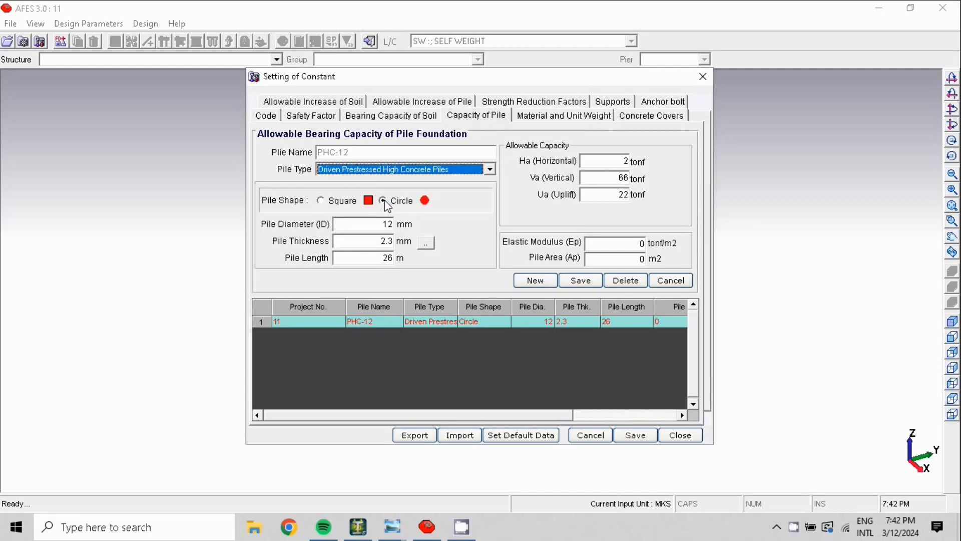
pyautogui.click(336, 203)
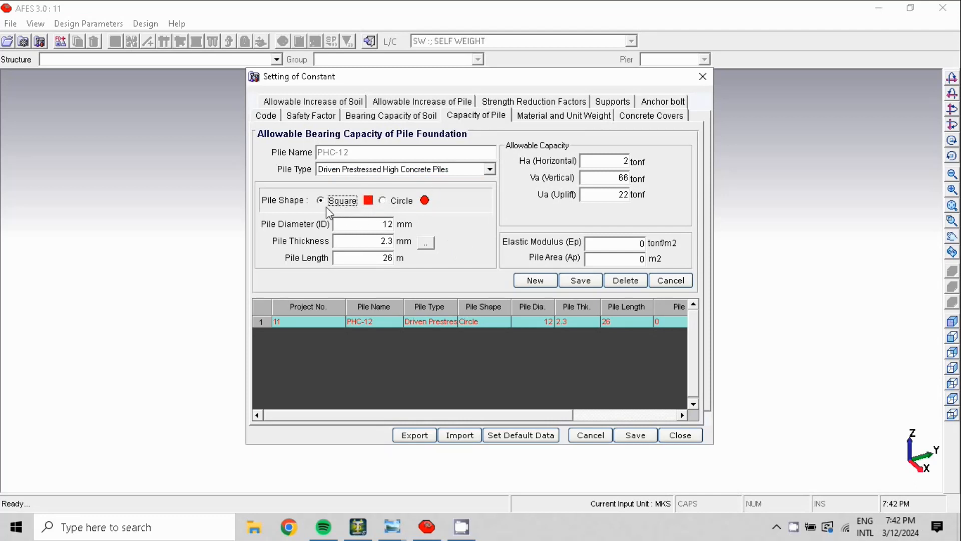
pyautogui.click(543, 280)
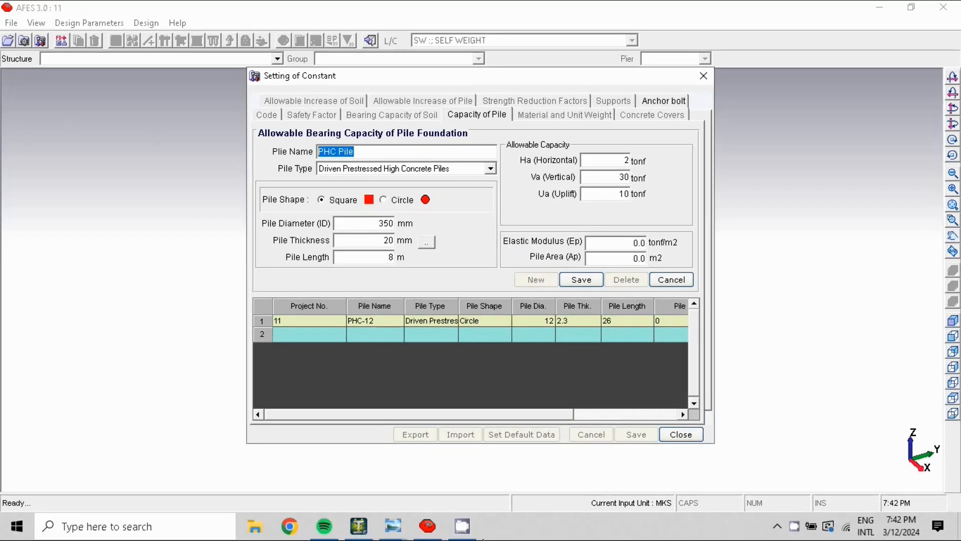
pyautogui.write('pancang25x25')
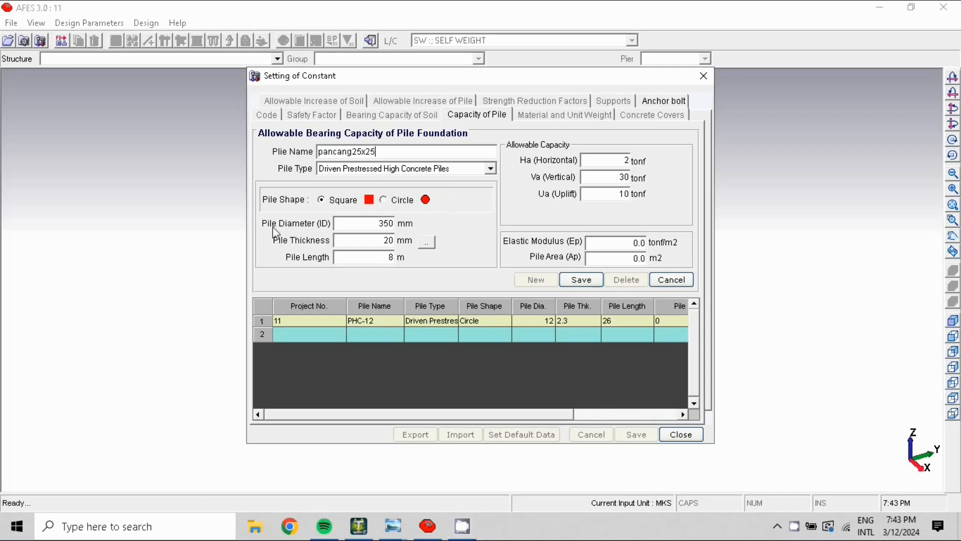
# Set the pancang25x25 pile's diameter to 250 mm, thickness to 75 mm and length to 12 m.
pyautogui.click(378, 228)
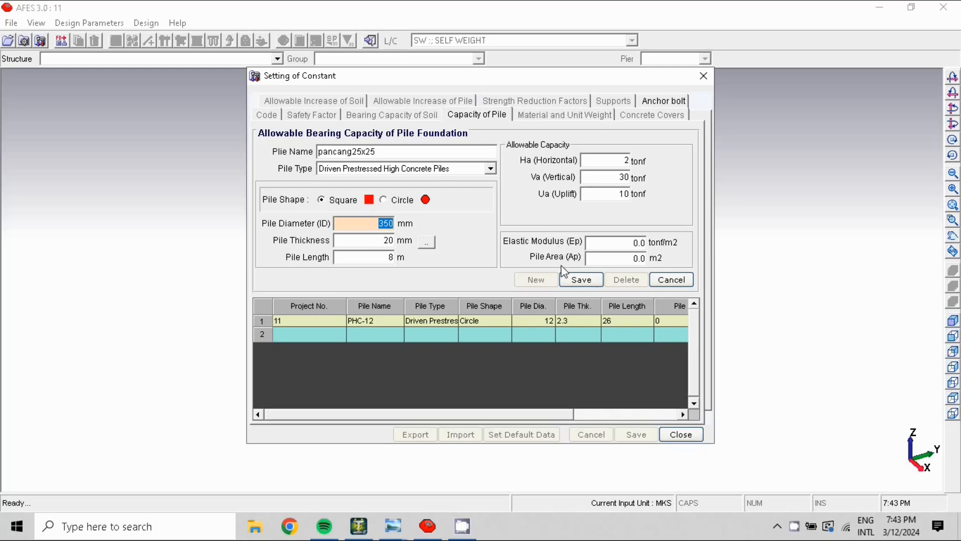
pyautogui.write('250')
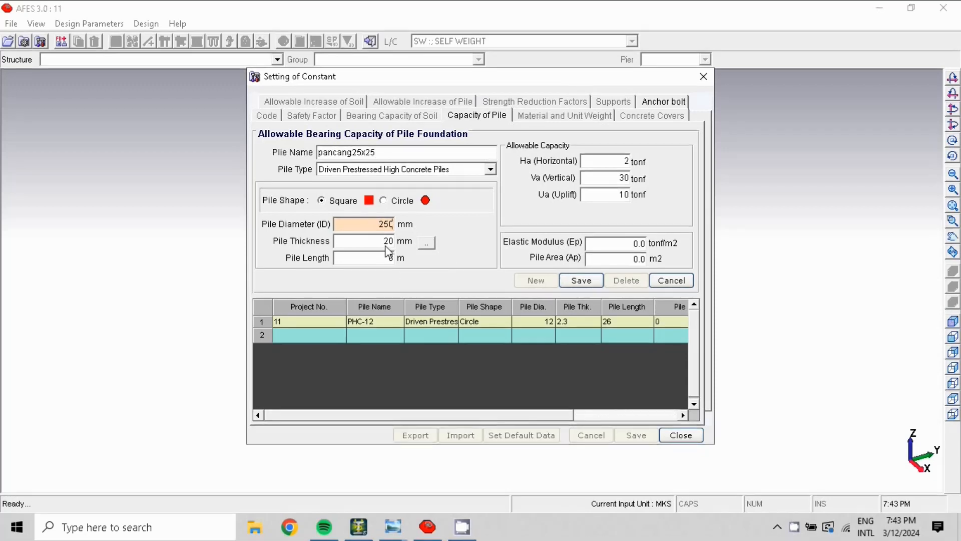
pyautogui.click(383, 248)
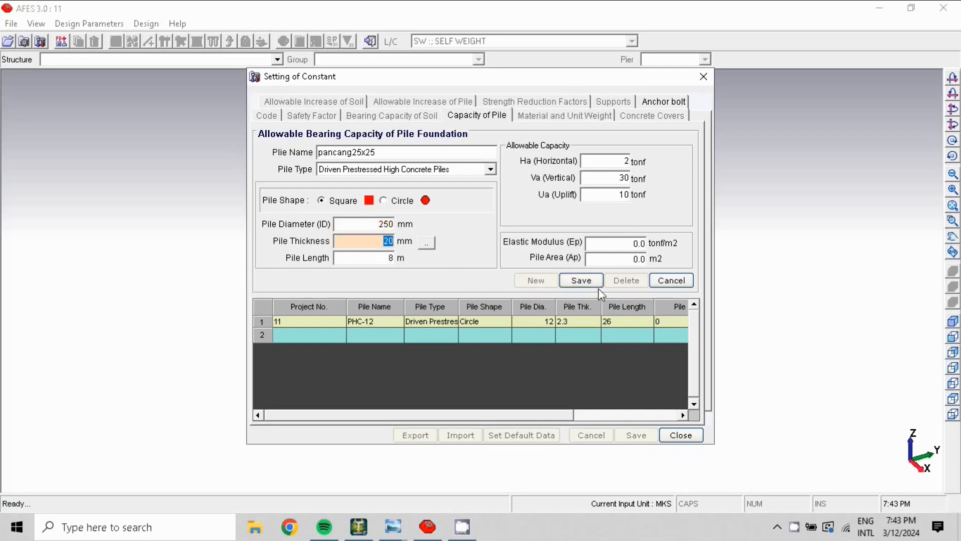
pyautogui.write('75')
pyautogui.press('Tab')
pyautogui.write('12')
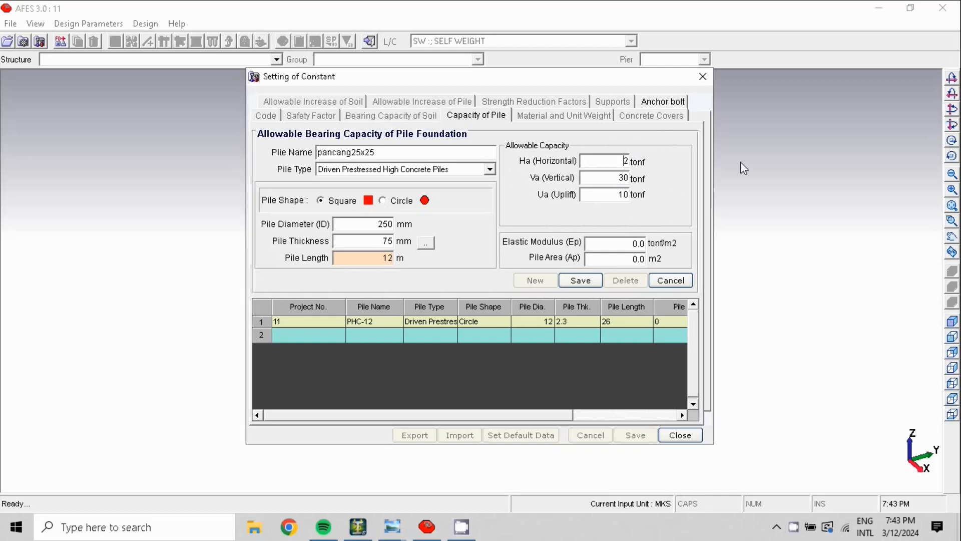
# Set the pile's allowable capacities to 20 tonf horizontal (Ha), 50 tonf vertical (Va) and 15 tonf uplift (Ua).
pyautogui.press('Tab')
pyautogui.write('4')
pyautogui.write('0')
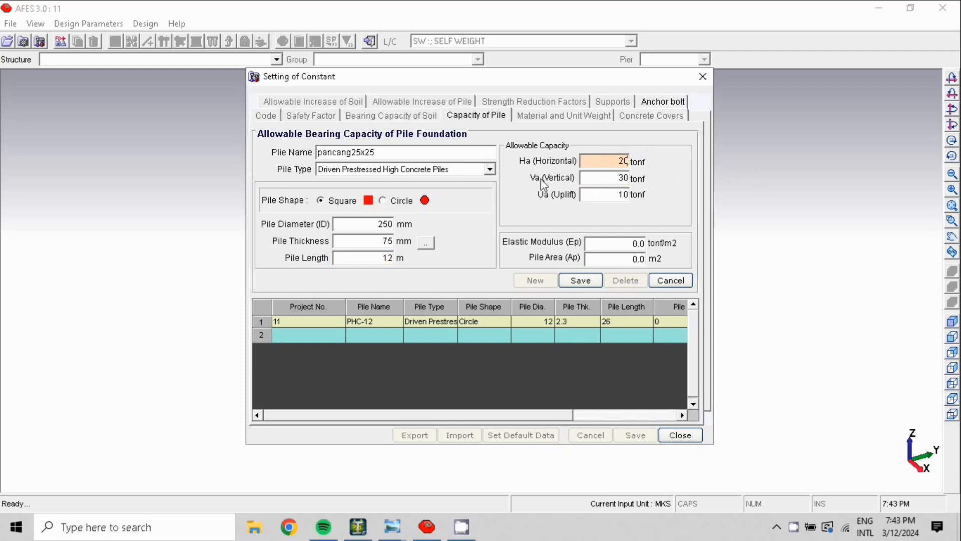
pyautogui.doubleClick(620, 178)
pyautogui.write('50')
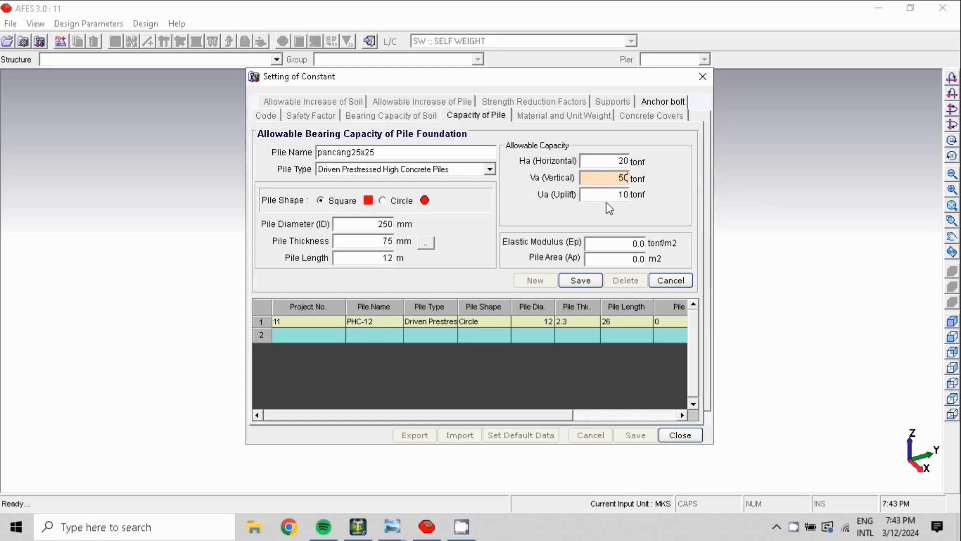
pyautogui.press('Tab')
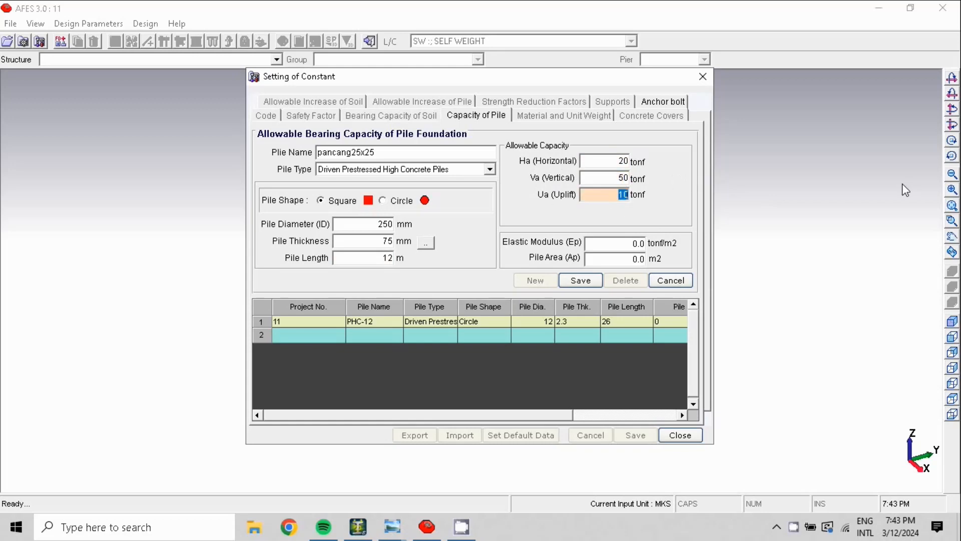
pyautogui.write('15')
# Set the pile's elastic modulus (Ep) to 2700000 tonf/m2 and area (Ap) to 6.25 m2, and save the pile.
pyautogui.click(636, 244)
pyautogui.press('BackSpace')
pyautogui.write('2700000')
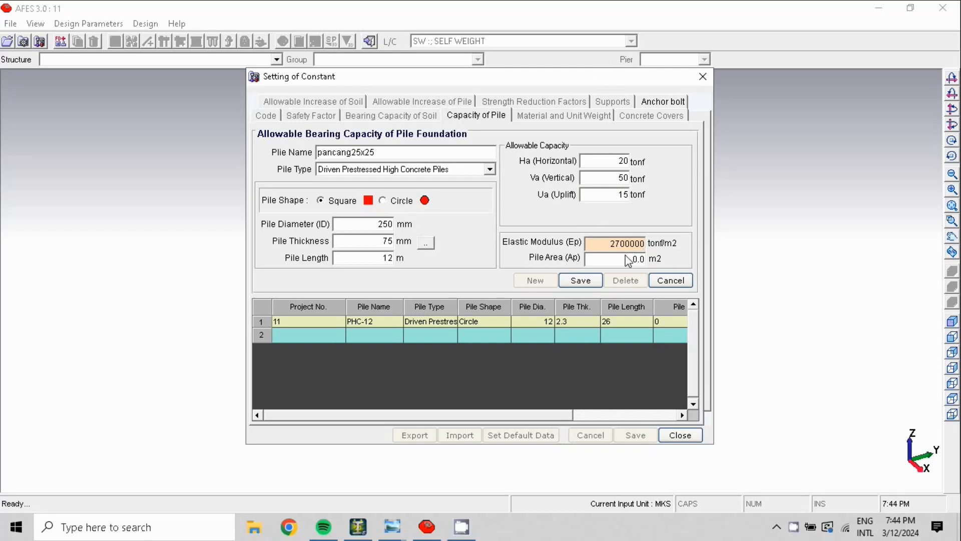
pyautogui.press('Tab')
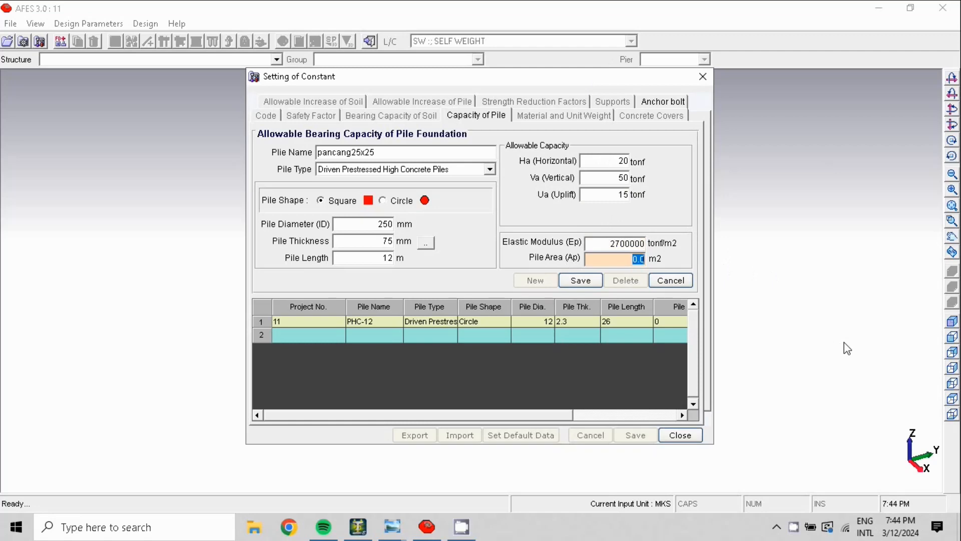
pyautogui.write('6.25')
pyautogui.click(579, 280)
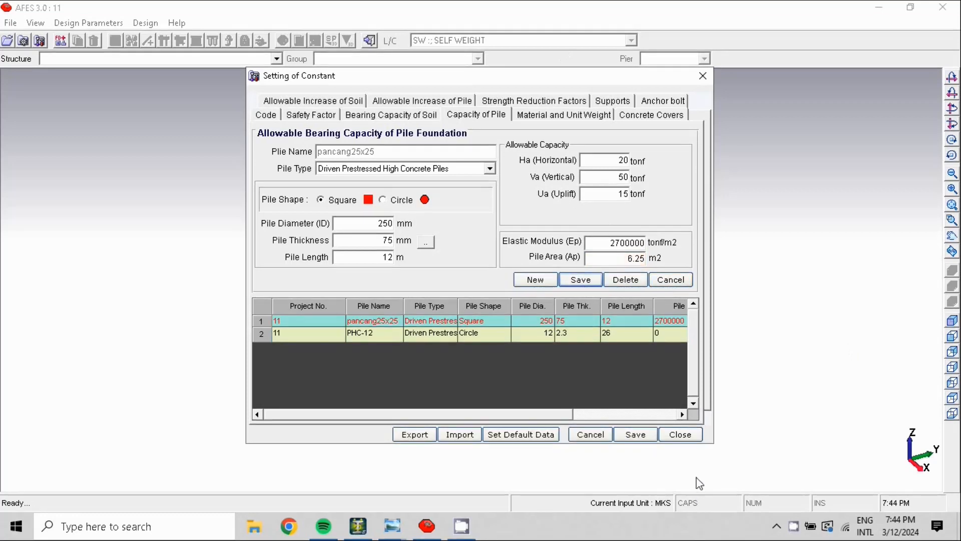
# Consult the SNIP MATERIAL.JPG notes and set the concrete compressive strength to 250 kgf/cm2 and lean concrete to 150 kgf/cm2.
pyautogui.click(557, 118)
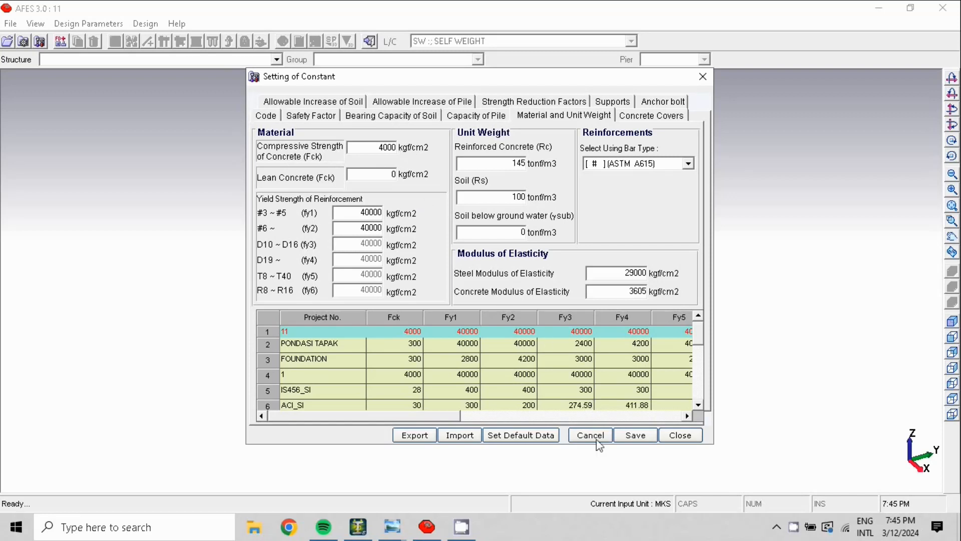
pyautogui.click(393, 526)
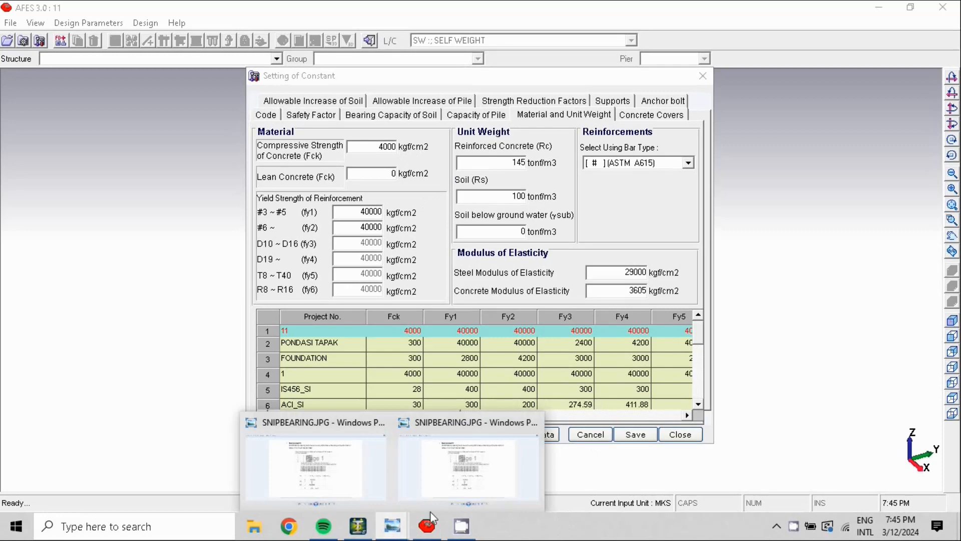
pyautogui.click(330, 482)
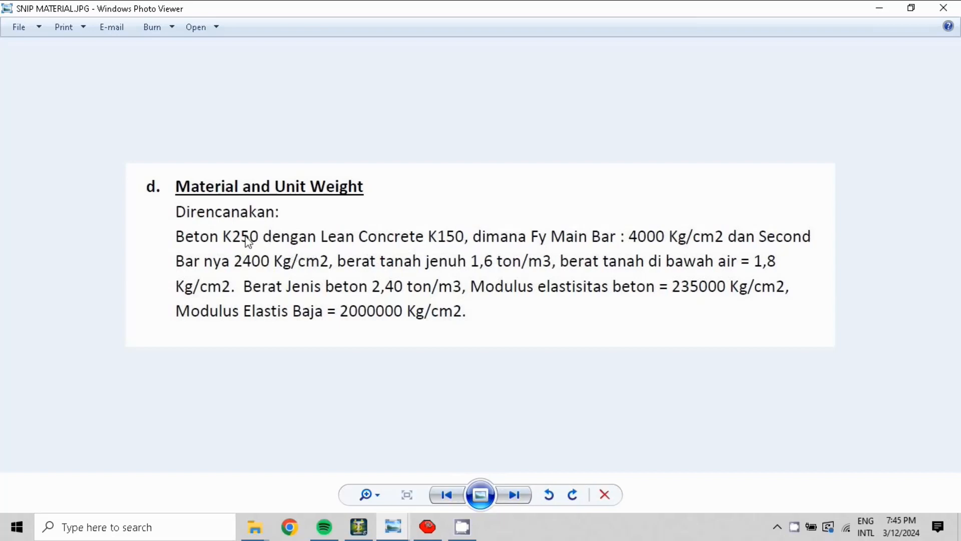
pyautogui.hotkey('alt', 'Tab')
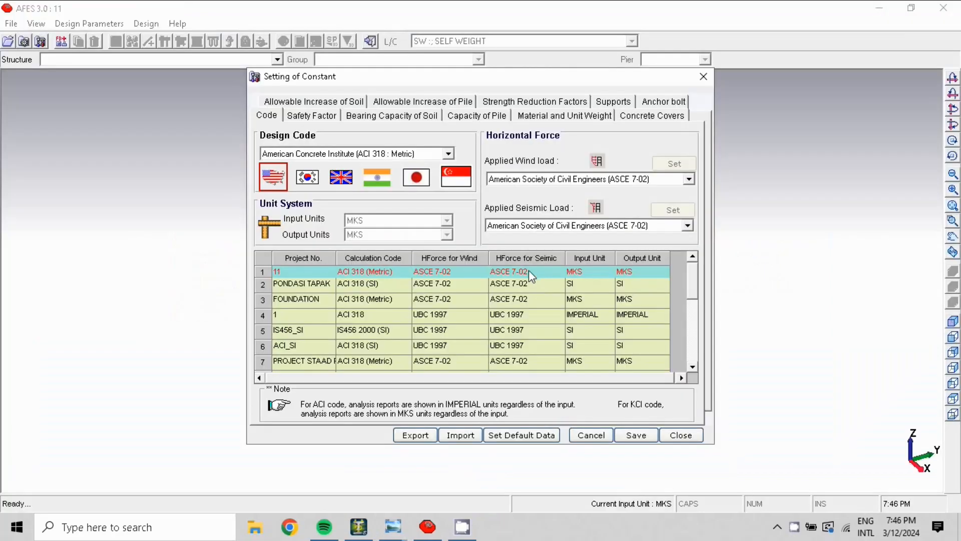
pyautogui.click(557, 117)
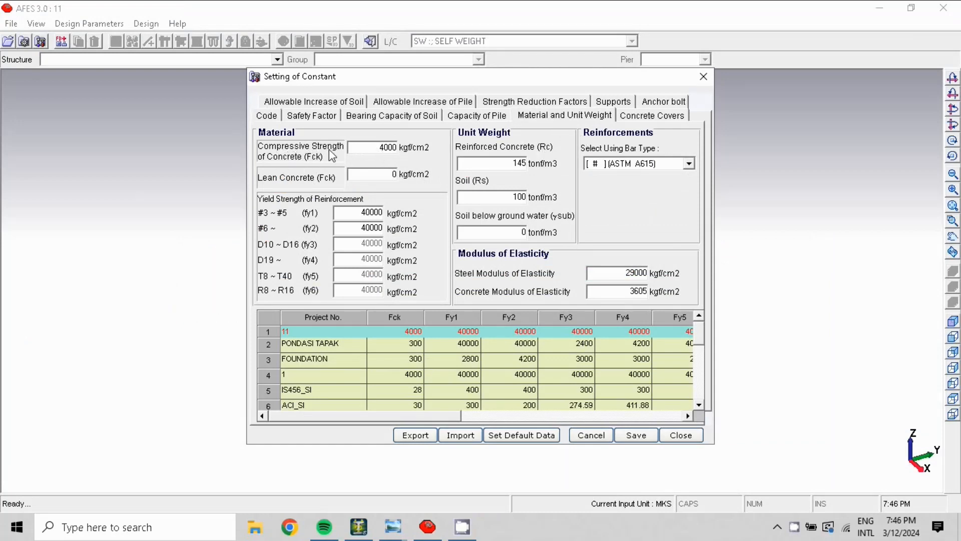
pyautogui.doubleClick(380, 149)
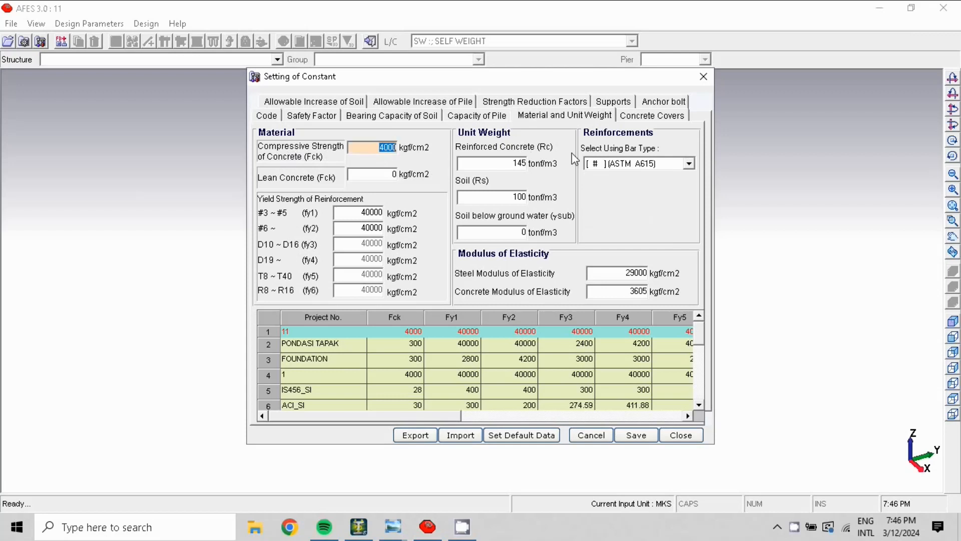
pyautogui.write('250')
pyautogui.click(387, 177)
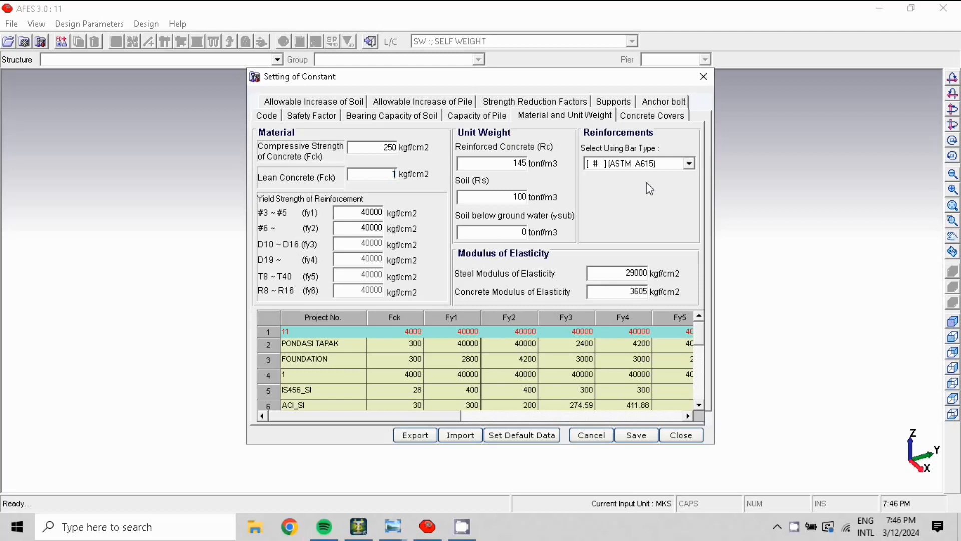
# Set the reinforcement bar type to [D] (JIS G 3112).
pyautogui.click(686, 165)
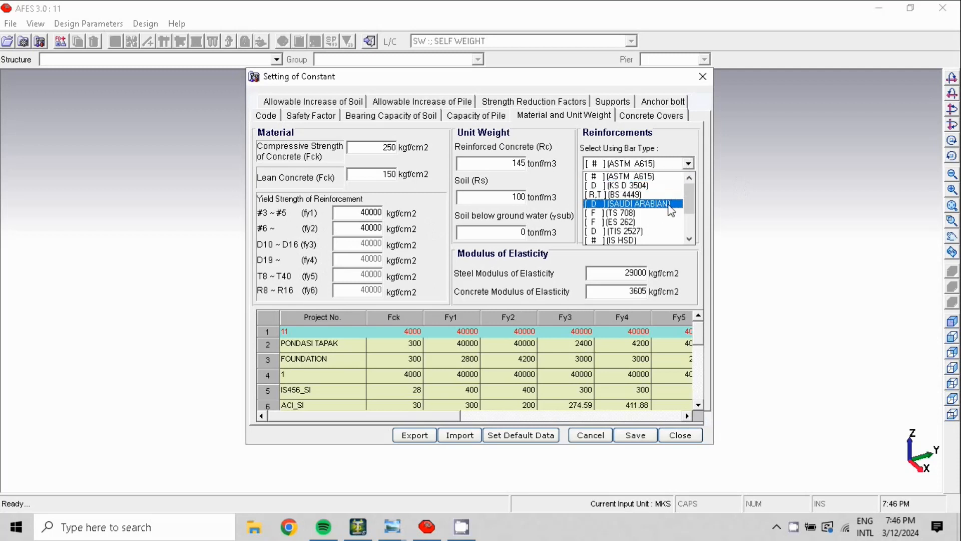
pyautogui.moveTo(692, 197); pyautogui.dragTo(692, 208)
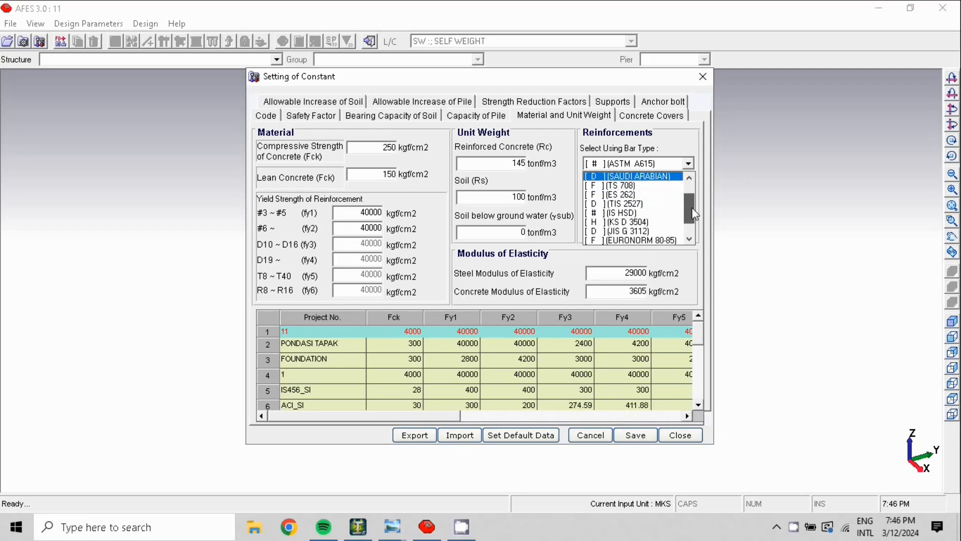
pyautogui.click(640, 230)
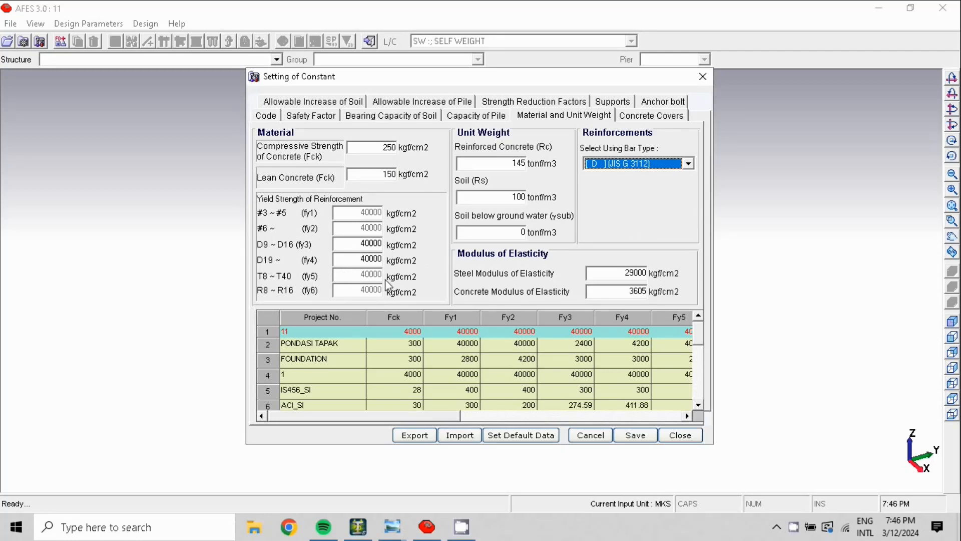
# Consult SNIP MATERIAL.JPG and set the reinforcement yield strengths to 2400 kgf/cm2 for D9–D16 (fy3) and 4000 kgf/cm2 for D19 and up (fy4).
pyautogui.click(393, 527)
pyautogui.click(579, 453)
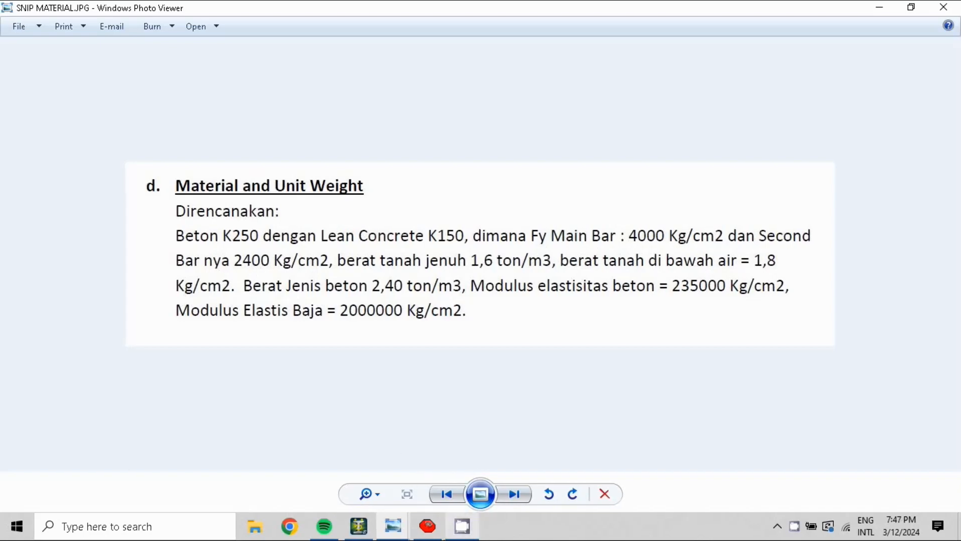
pyautogui.click(428, 526)
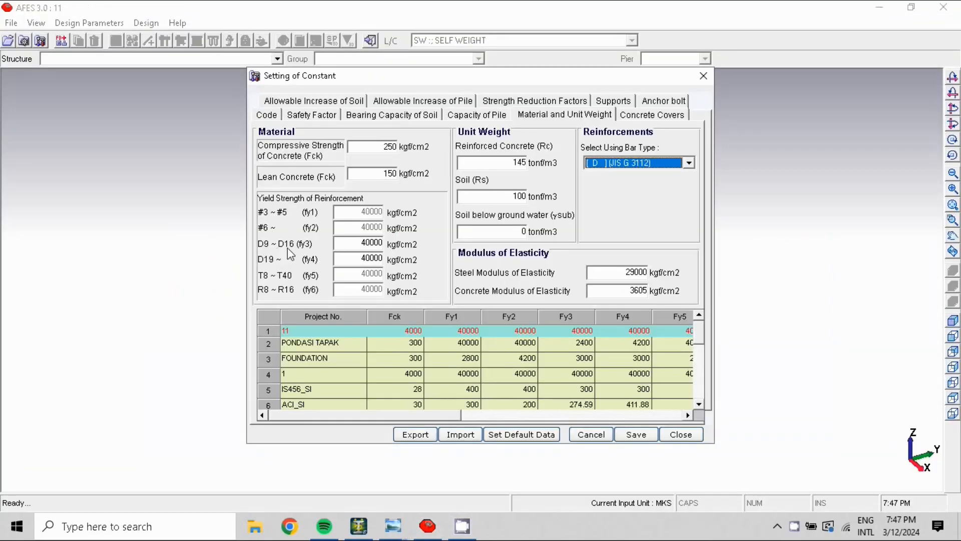
pyautogui.click(353, 244)
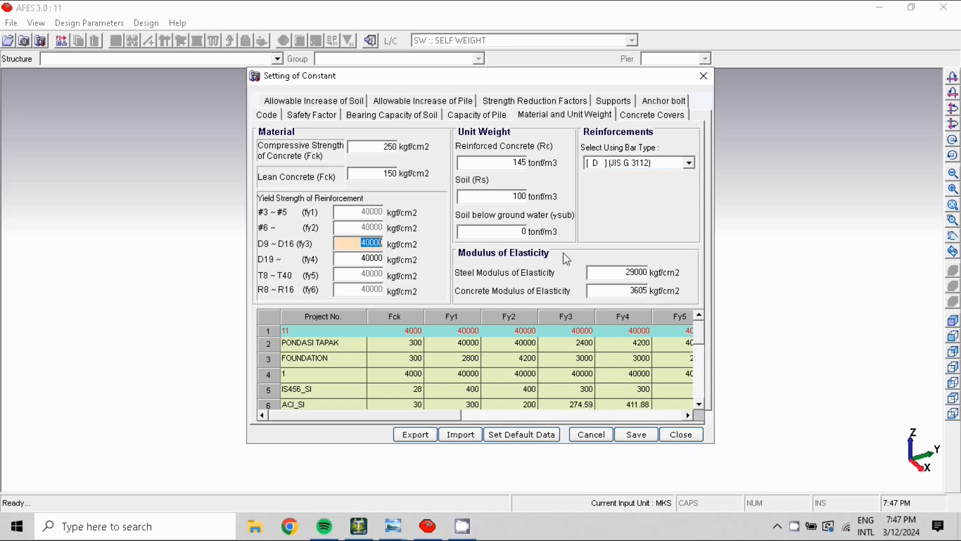
pyautogui.write('2400')
pyautogui.click(356, 260)
pyautogui.write('4000')
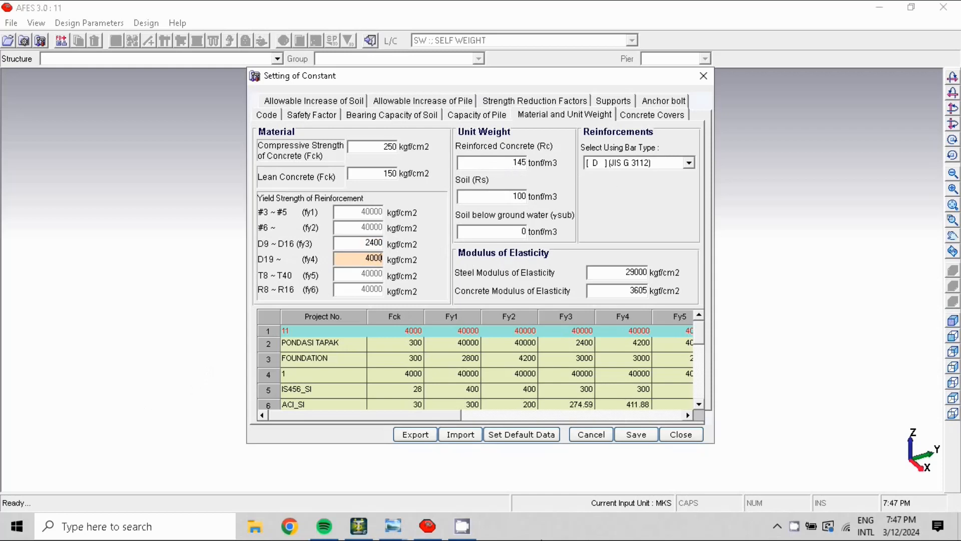
# Consult SNIP MATERIAL.JPG and set the unit weights to 2.4 tonf/m3 for reinforced concrete (Rc) and 1.6 tonf/m3 for soil (Rs).
pyautogui.click(395, 524)
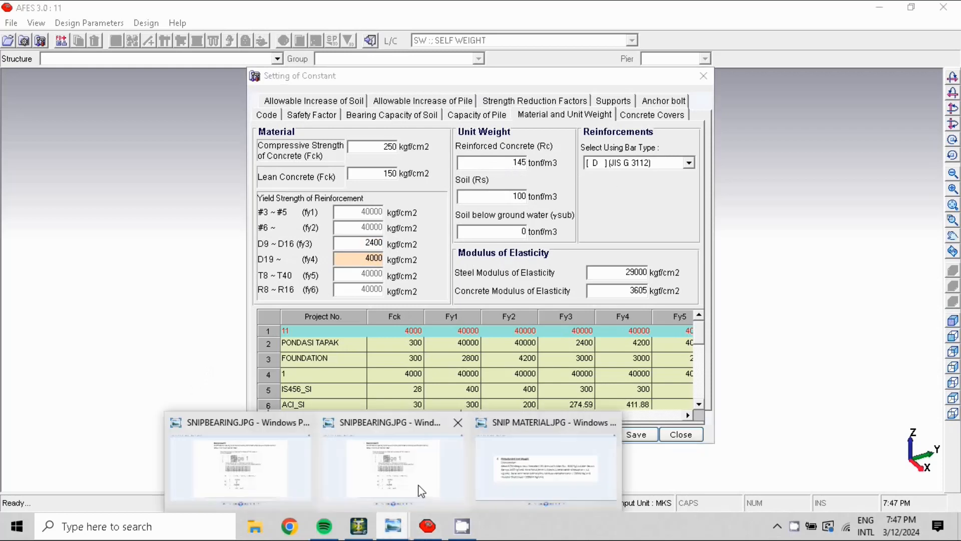
pyautogui.click(526, 476)
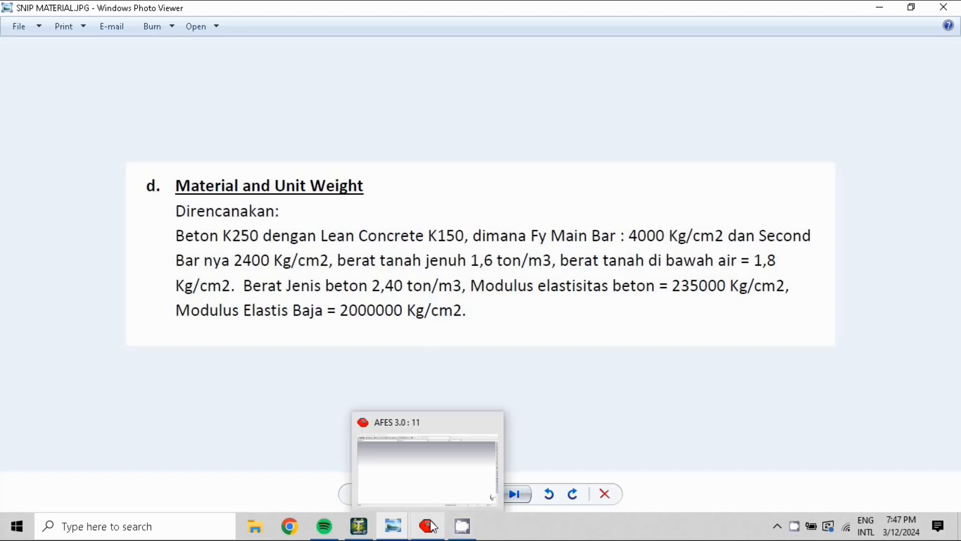
pyautogui.click(442, 534)
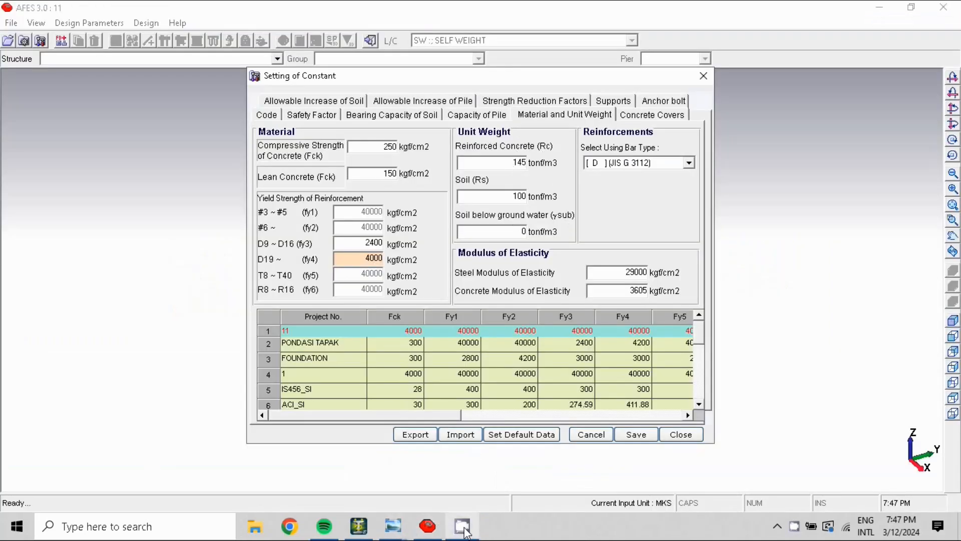
pyautogui.moveTo(395, 528)
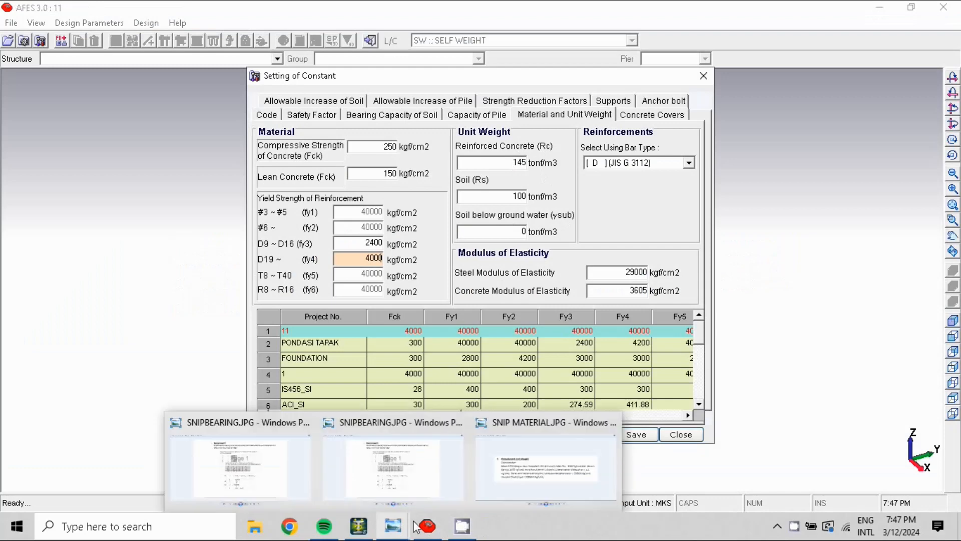
pyautogui.click(587, 477)
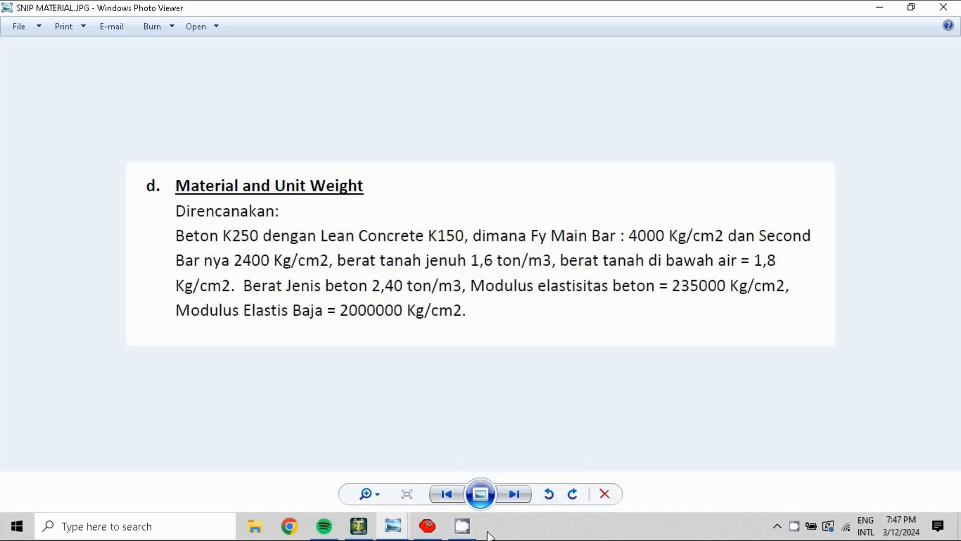
pyautogui.click(427, 528)
pyautogui.click(510, 163)
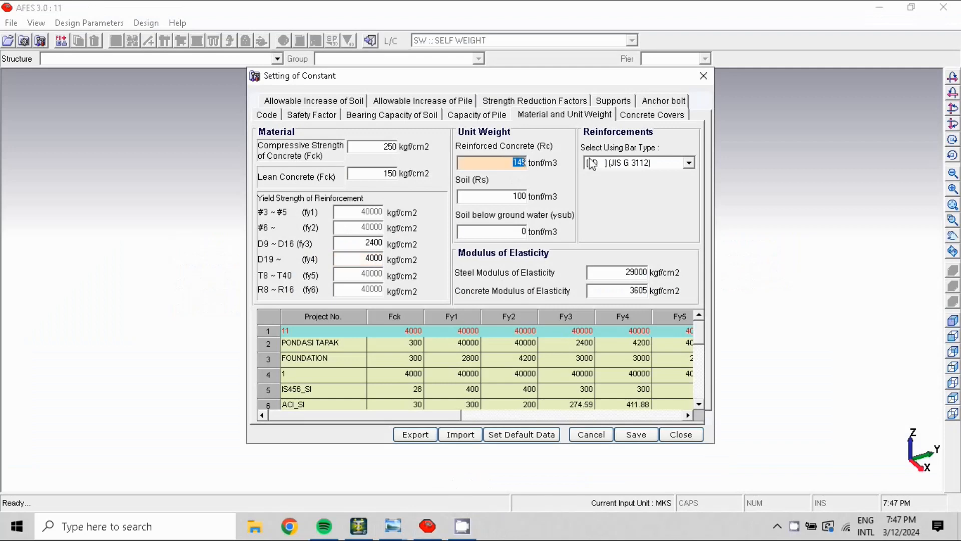
pyautogui.write('2.4')
pyautogui.click(496, 198)
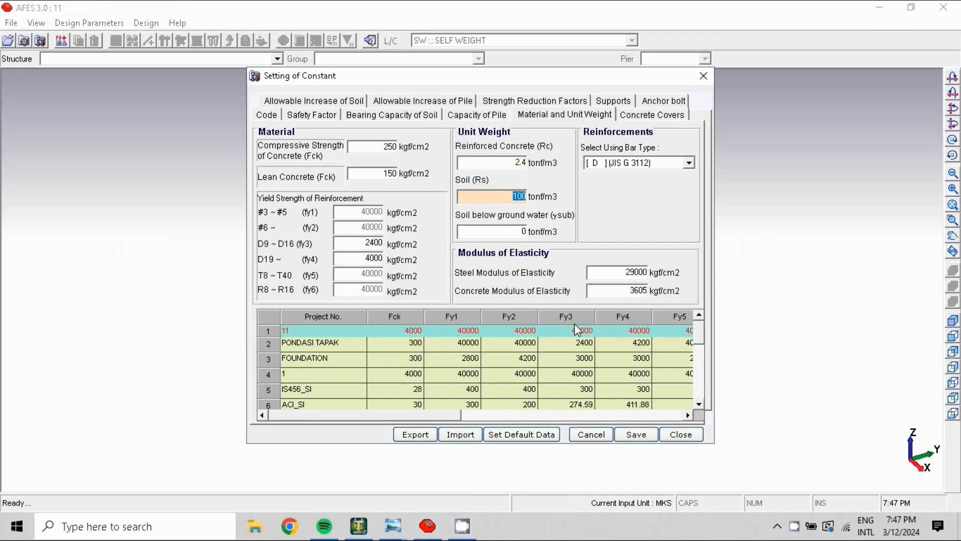
pyautogui.write('1.6')
# Consult SNIP MATERIAL.JPG and set the unit weight of soil below ground water to 1.8 tonf/m3.
pyautogui.moveTo(394, 526)
pyautogui.click(522, 468)
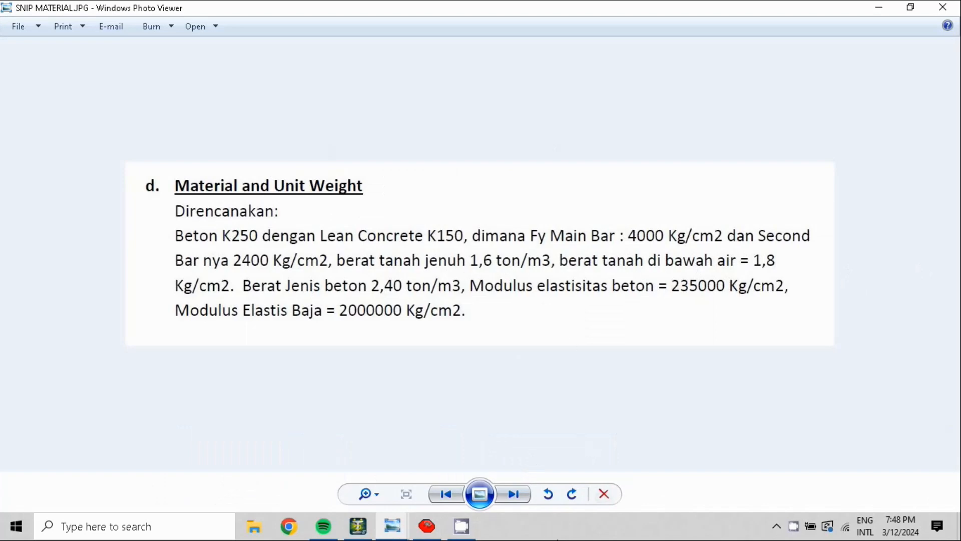
pyautogui.click(431, 529)
pyautogui.press('Tab')
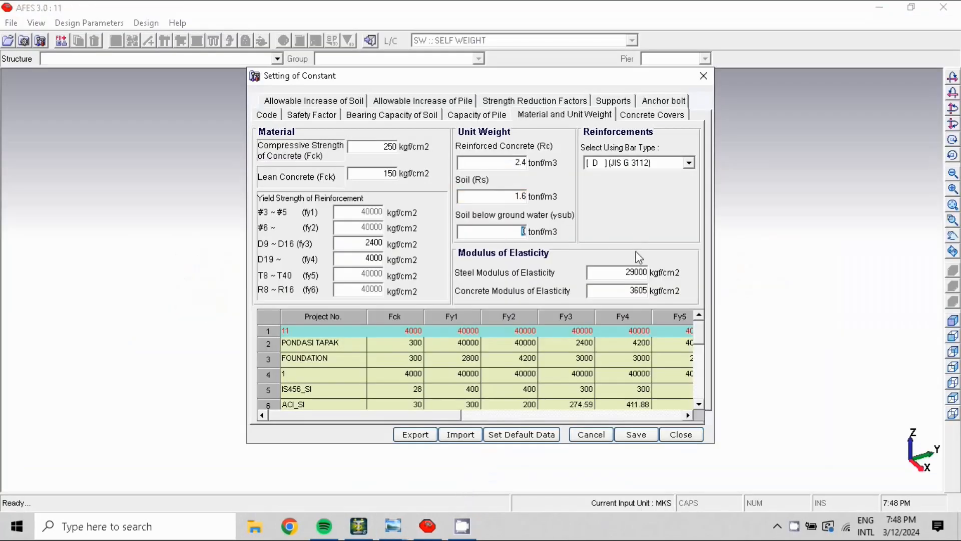
pyautogui.write('1.8')
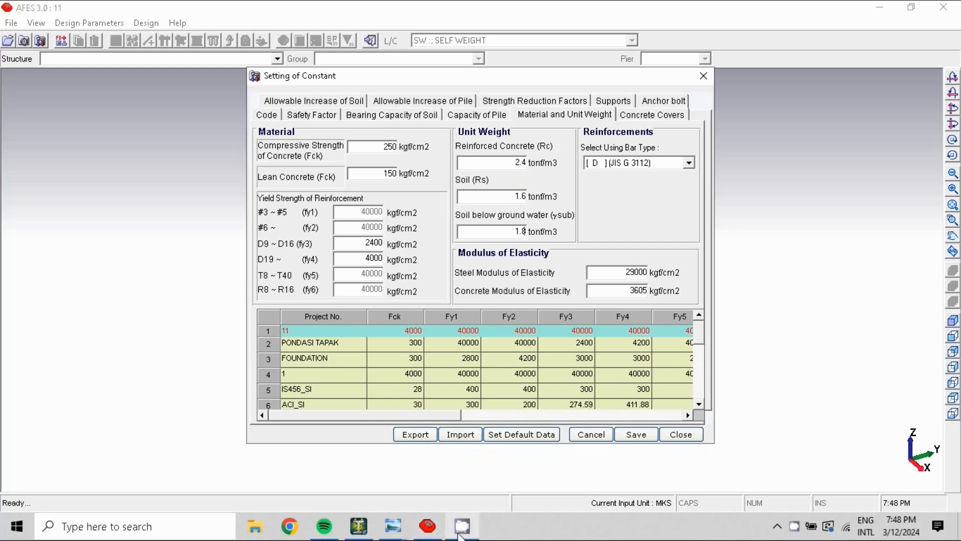
# Consult SNIP MATERIAL.JPG and set the steel modulus of elasticity to 2000000 kgf/cm2.
pyautogui.moveTo(393, 526)
pyautogui.click(561, 430)
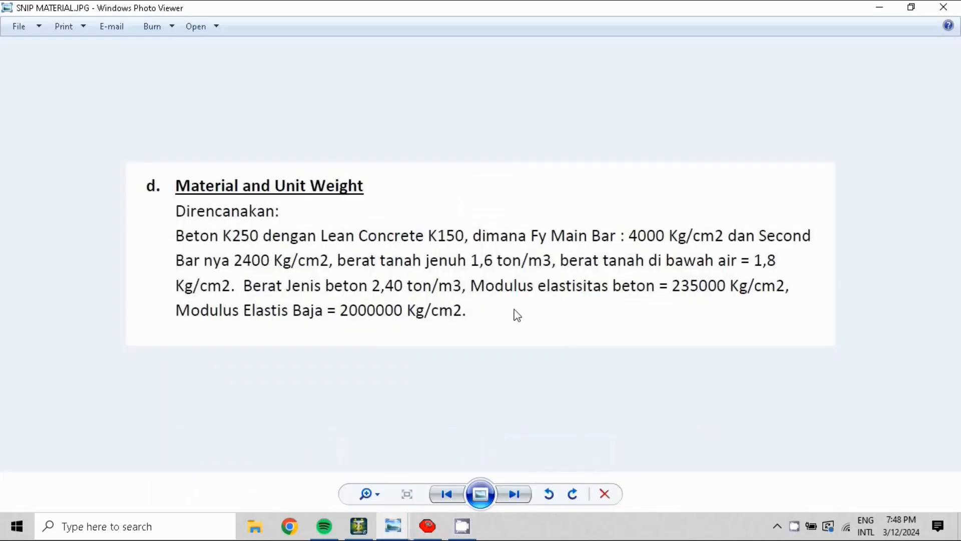
pyautogui.click(425, 529)
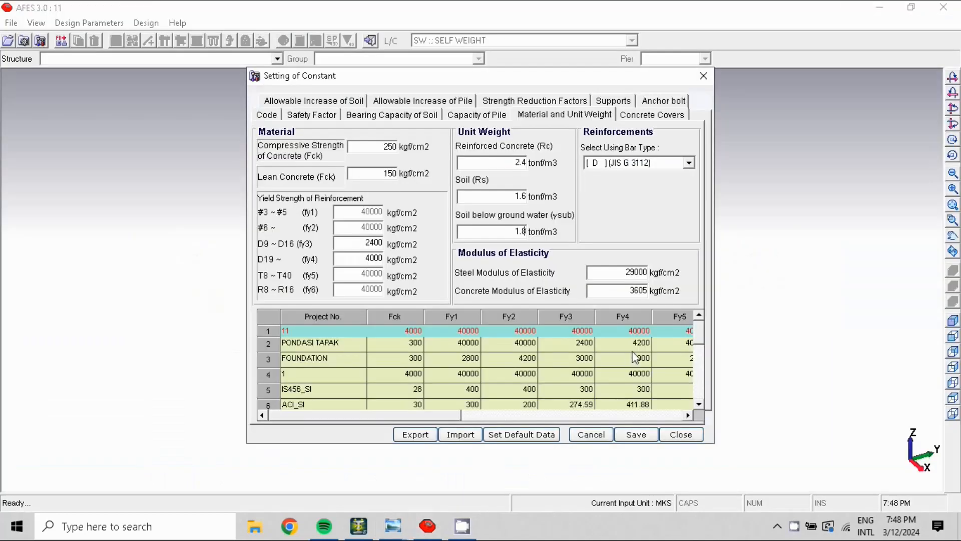
pyautogui.click(613, 272)
pyautogui.write('20')
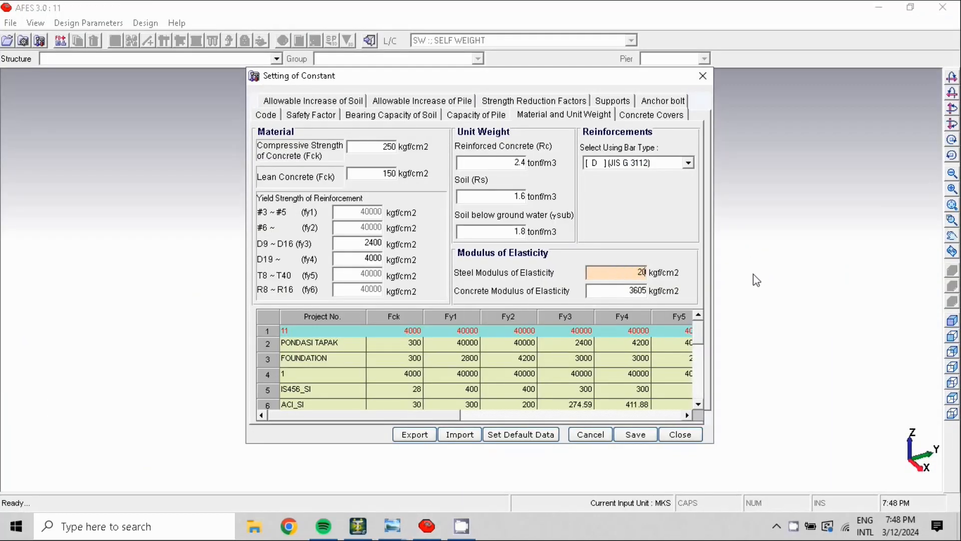
pyautogui.write('00000')
# Consult SNIP MATERIAL.JPG, set the concrete modulus of elasticity to 235000 kgf/cm2, and save the material and unit weight constants.
pyautogui.moveTo(392, 526)
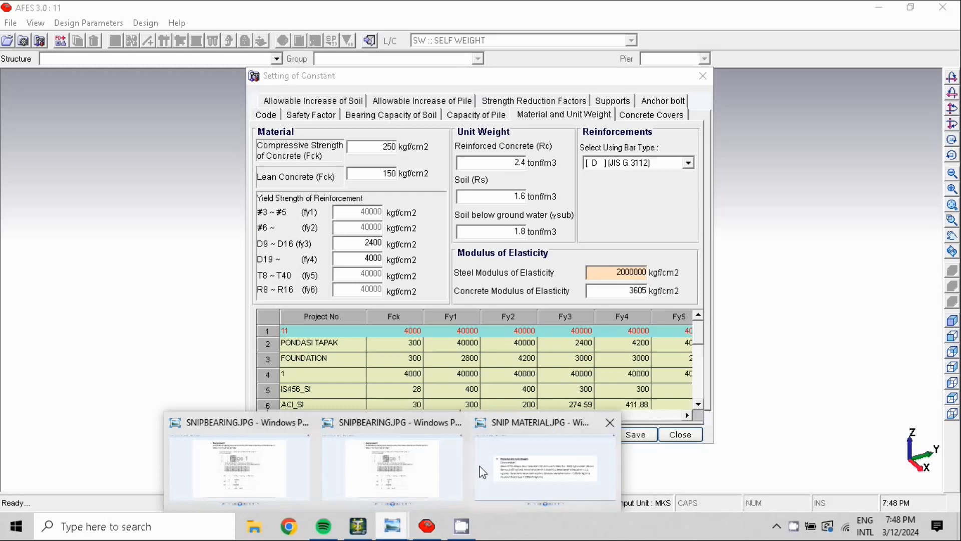
pyautogui.click(512, 471)
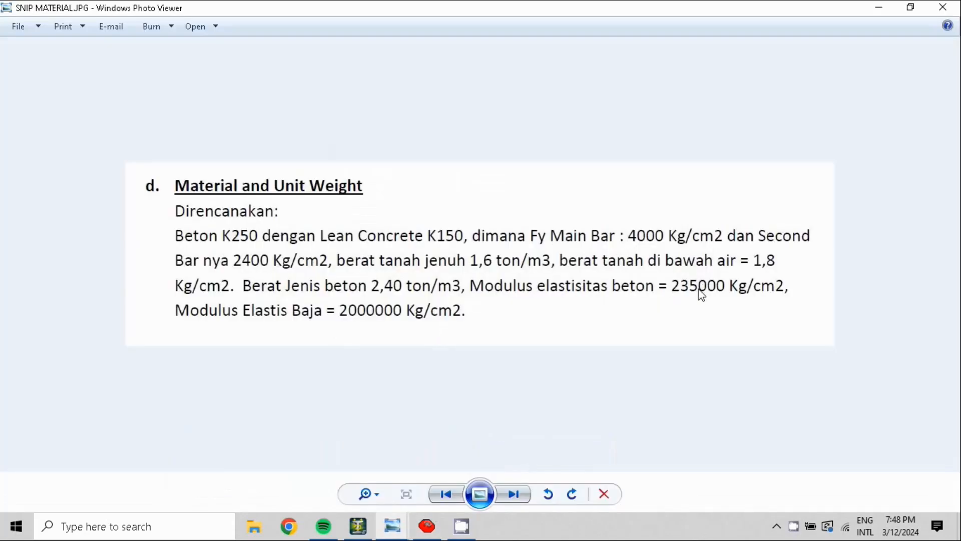
pyautogui.click(428, 526)
pyautogui.press('Tab')
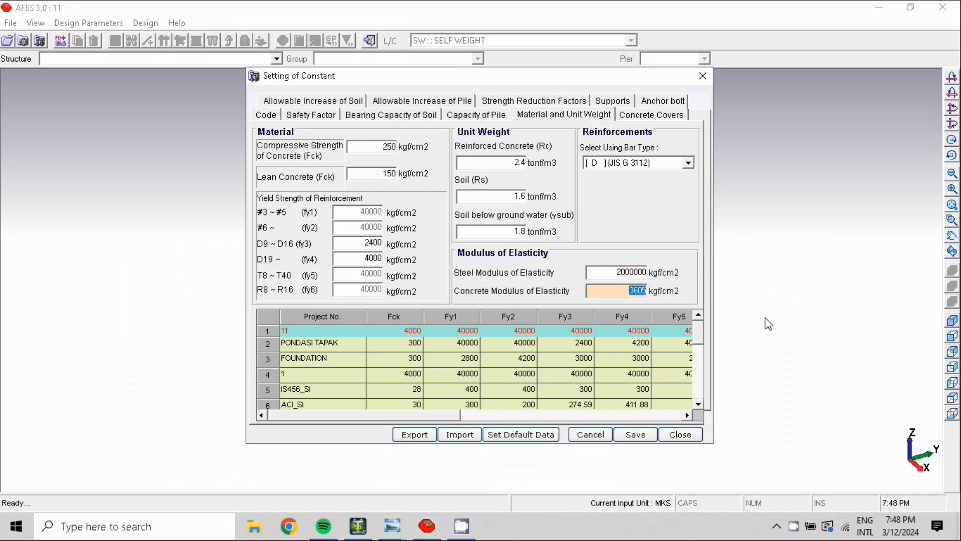
pyautogui.write('235000')
pyautogui.click(636, 435)
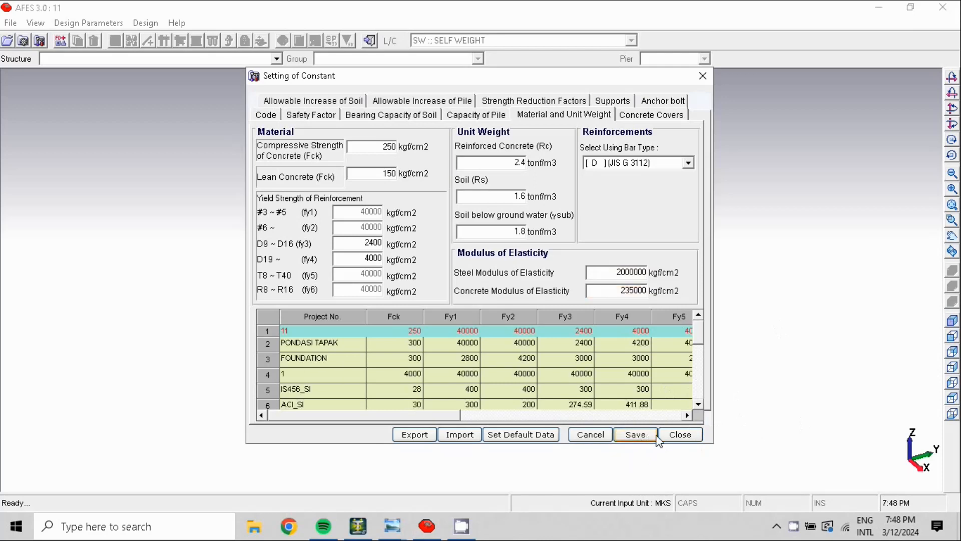
# In the footing and pier concrete covers, set the pier top edge spacings to 100 mm (S) and 75 mm (S1).
pyautogui.click(637, 115)
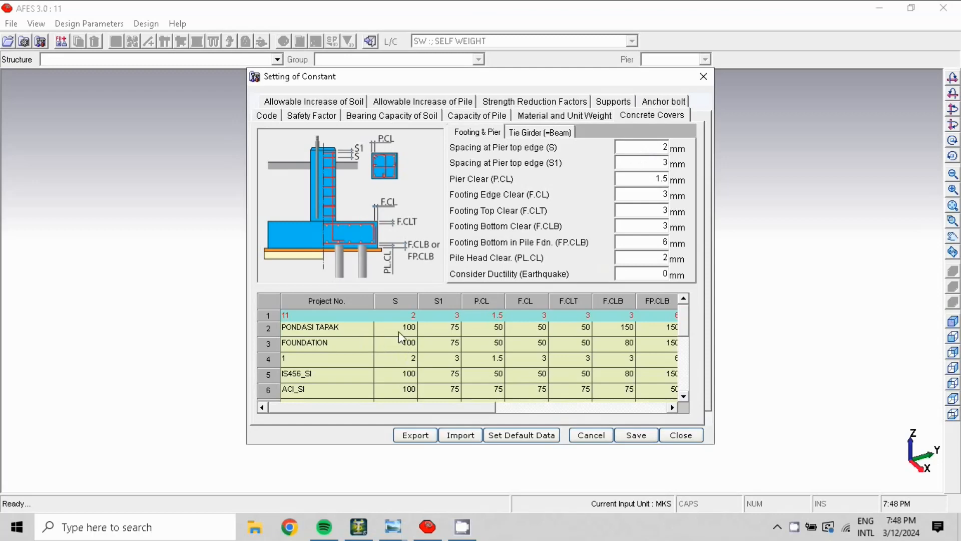
pyautogui.moveTo(645, 149); pyautogui.dragTo(699, 151)
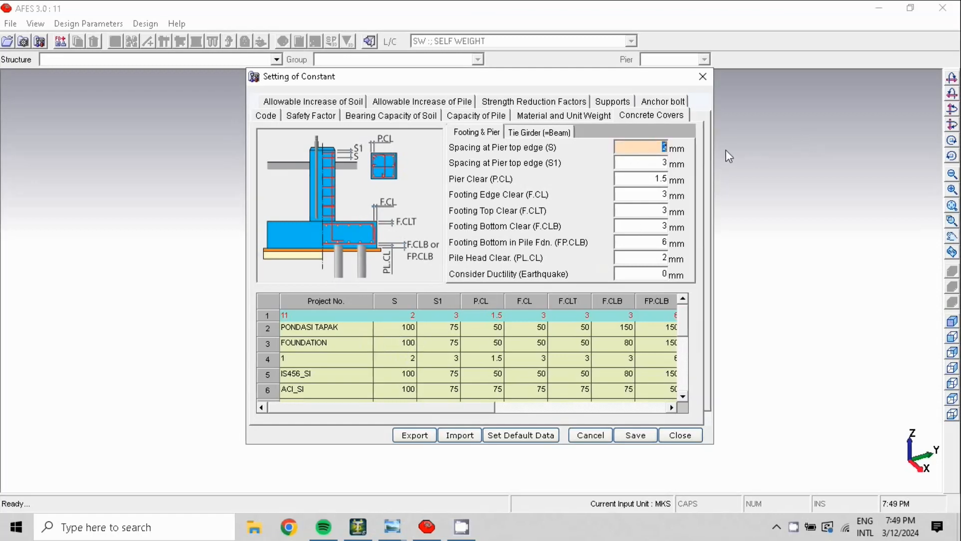
pyautogui.write('100')
pyautogui.press('Tab')
pyautogui.write('75')
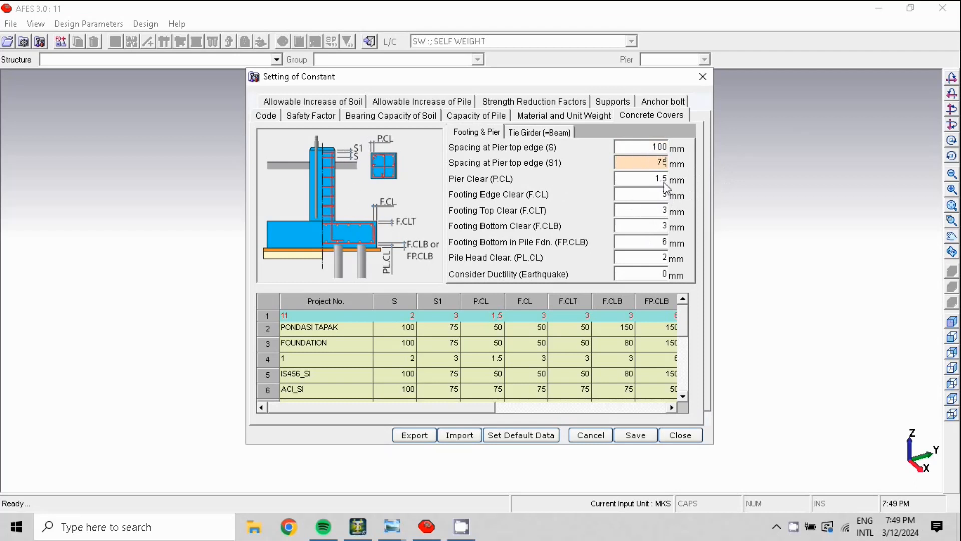
# Set the pier clear (P.CL), footing edge clear (F.CL) and footing top clear (F.CLT) covers to 50 mm each.
pyautogui.press('Tab')
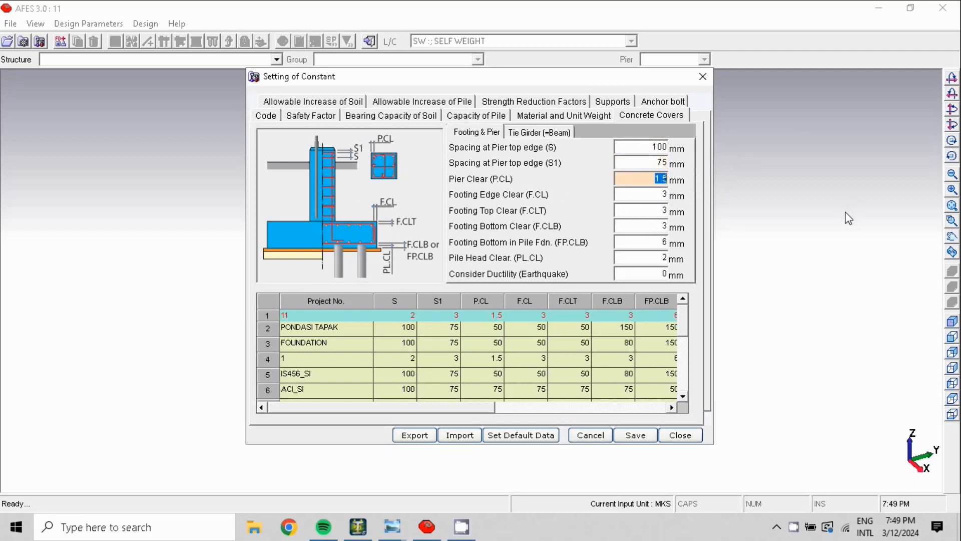
pyautogui.write('50')
pyautogui.press('Tab')
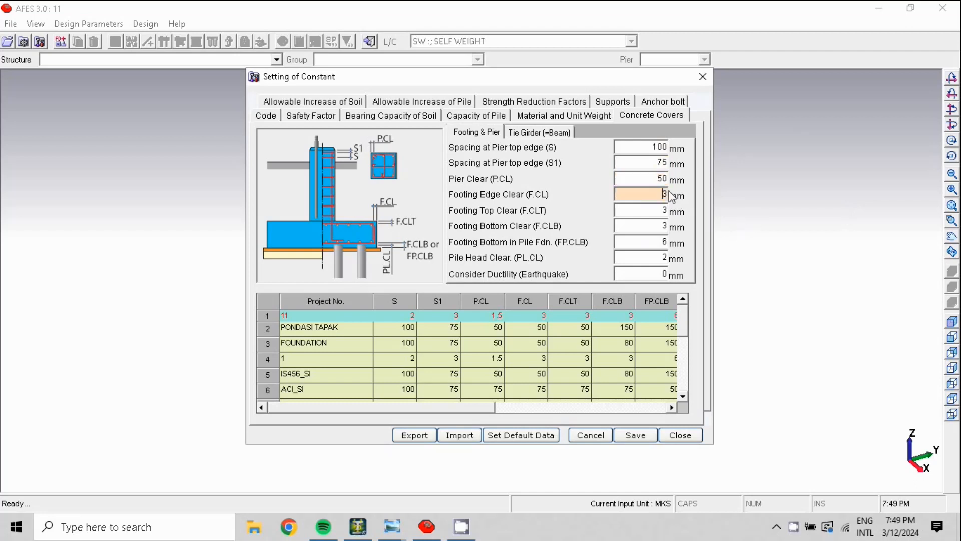
pyautogui.write('50')
pyautogui.doubleClick(666, 213)
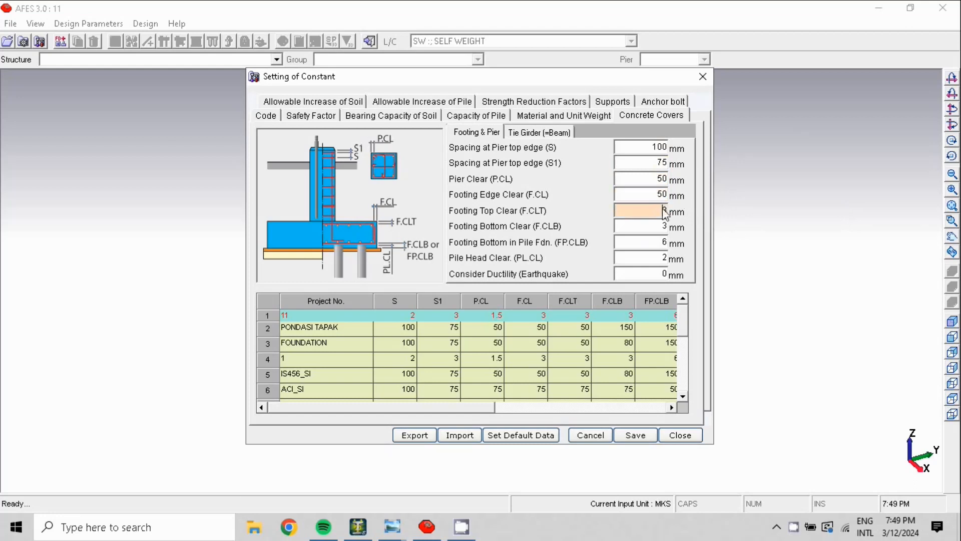
pyautogui.write('50')
# Set the footing bottom clear (F.CLB) and the footing bottom in pile foundation (FP.CLB) covers to 150 mm each.
pyautogui.doubleClick(665, 227)
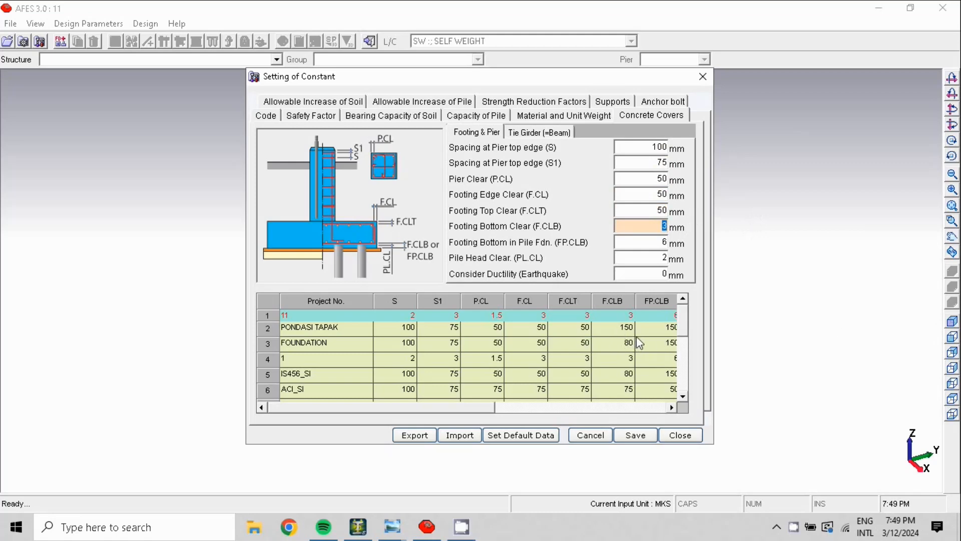
pyautogui.write('150')
pyautogui.doubleClick(666, 243)
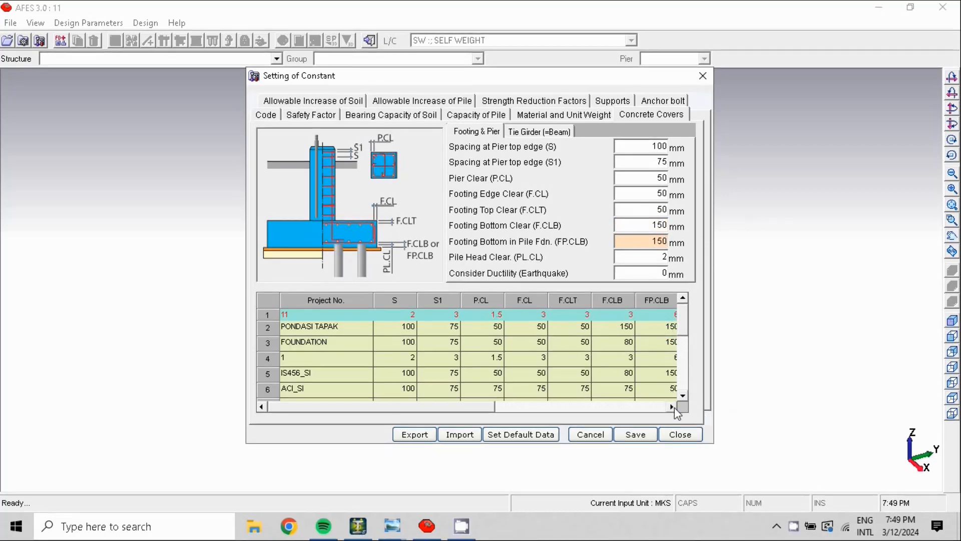
# Set the pile head clear cover (PL.CL) to 50 mm and save the concrete covers.
pyautogui.click(672, 406)
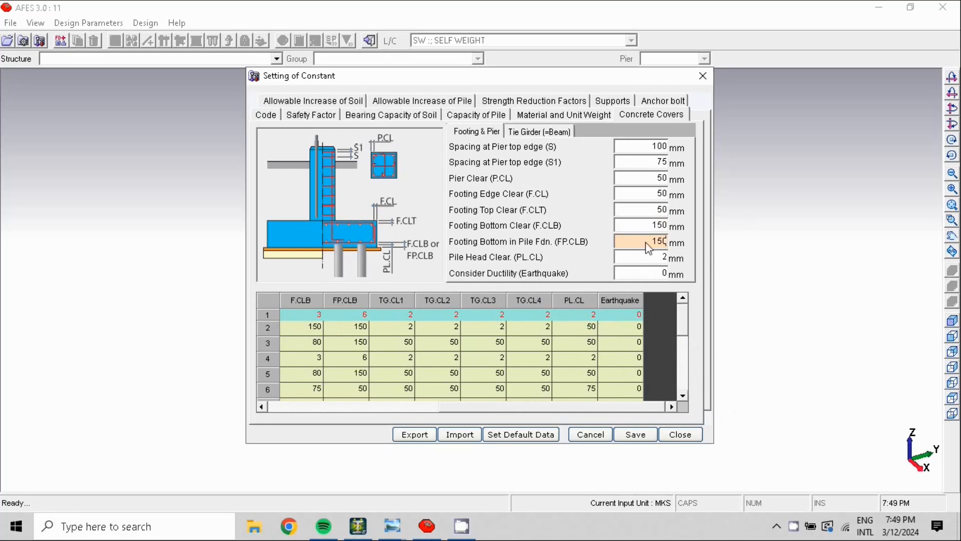
pyautogui.press('Tab')
pyautogui.write('5')
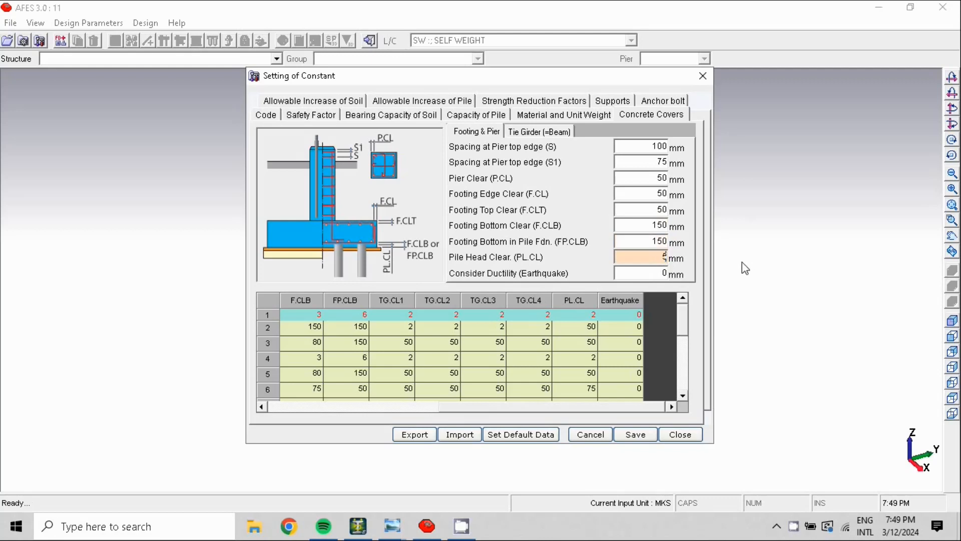
pyautogui.write('0')
pyautogui.click(643, 437)
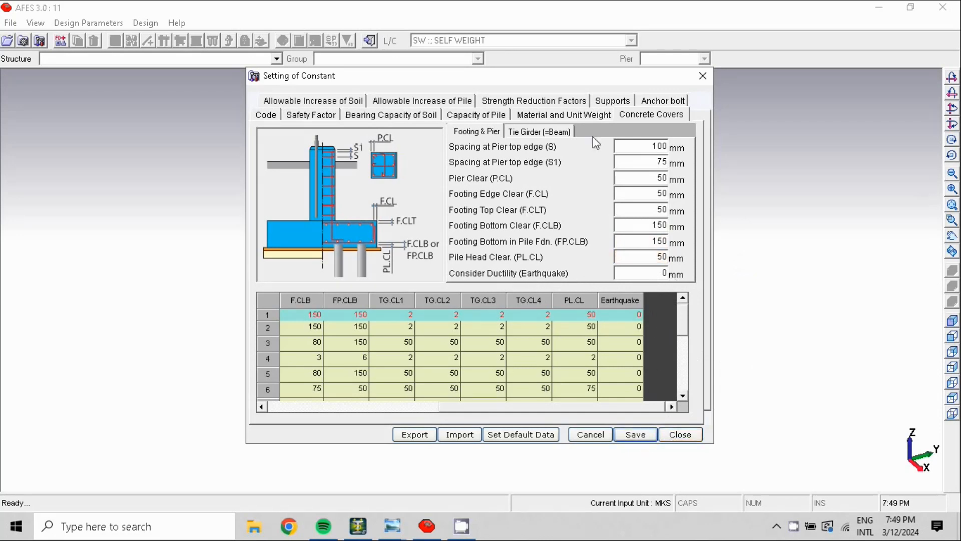
# Review the constants for allowable increase of soil, allowable increase of pile, strength reduction factors and supports.
pyautogui.click(287, 105)
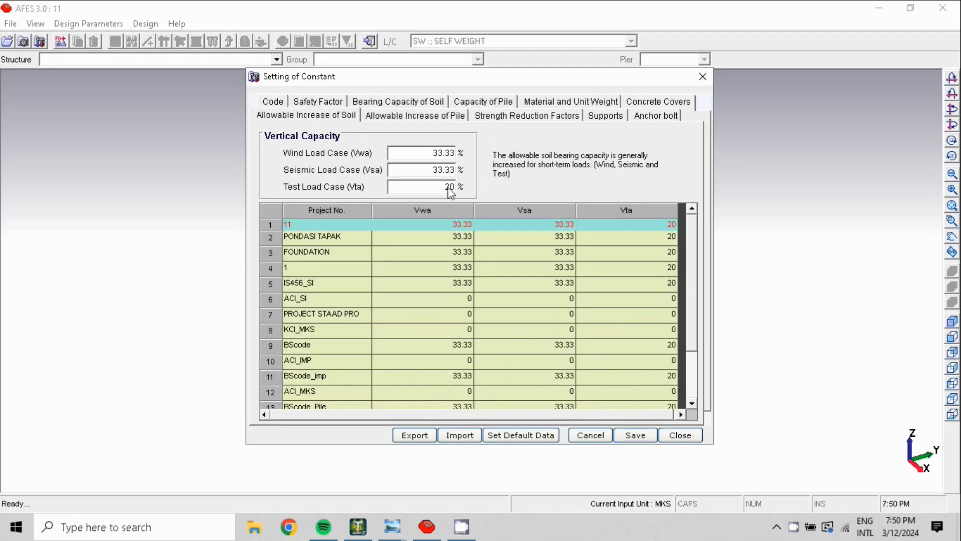
pyautogui.click(422, 120)
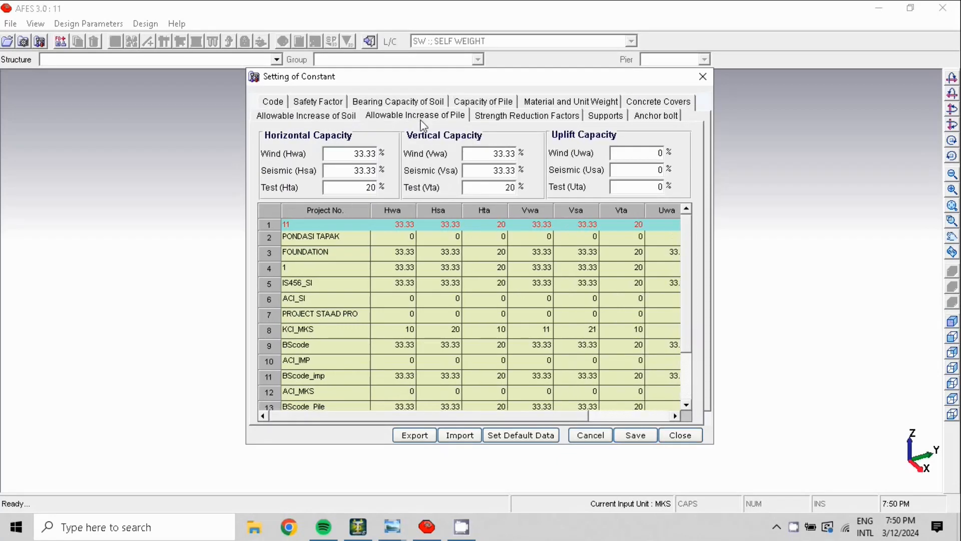
pyautogui.click(523, 120)
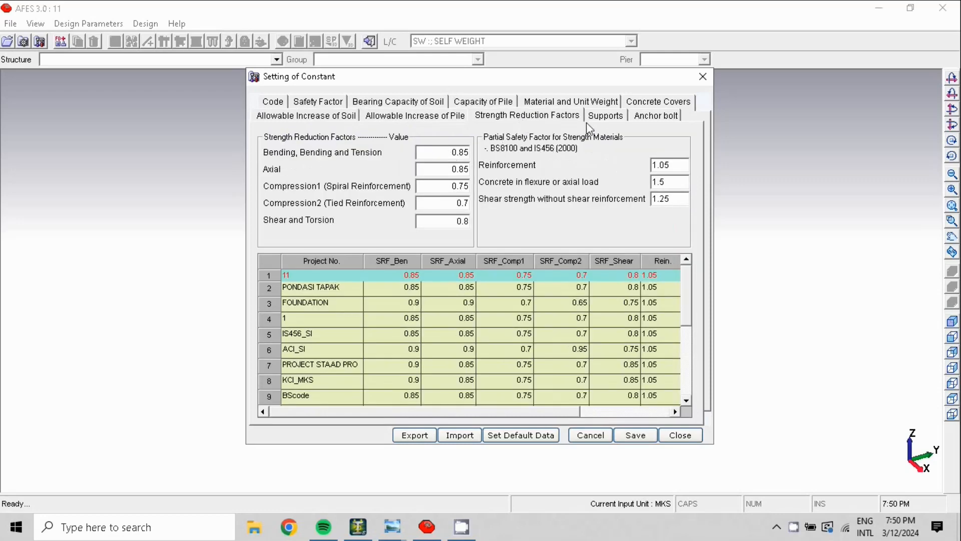
pyautogui.click(607, 117)
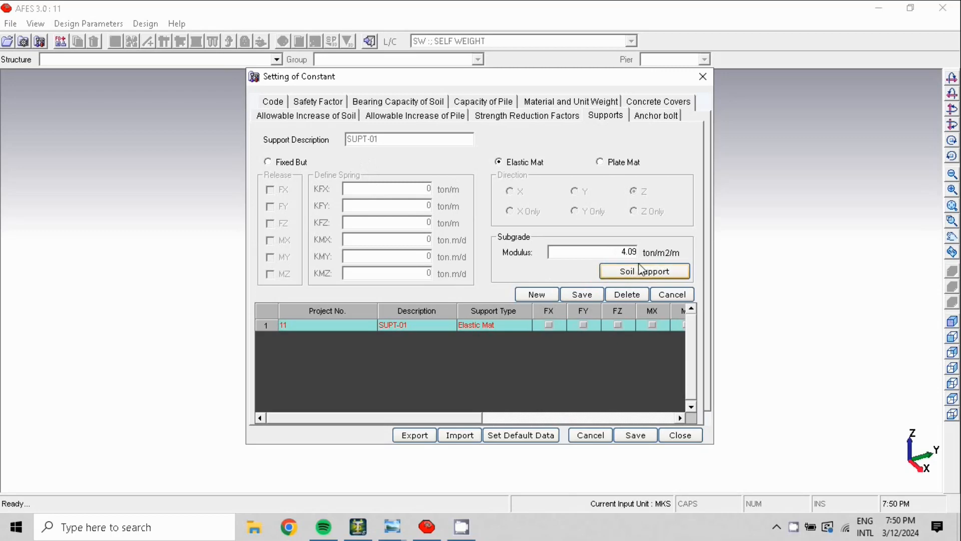
# Select the M16 metric size in the anchor bolt constants, save the bolt data, and close the constants settings.
pyautogui.click(658, 118)
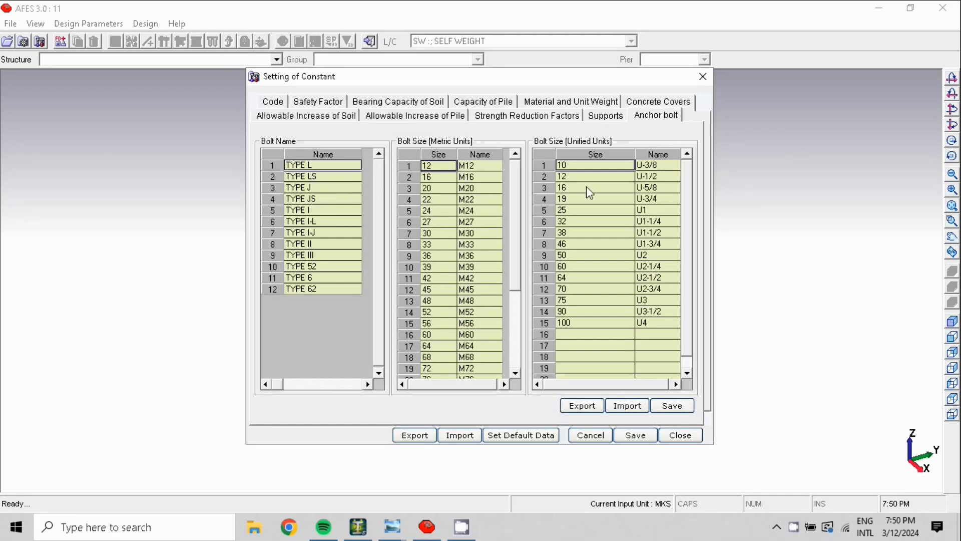
pyautogui.click(480, 177)
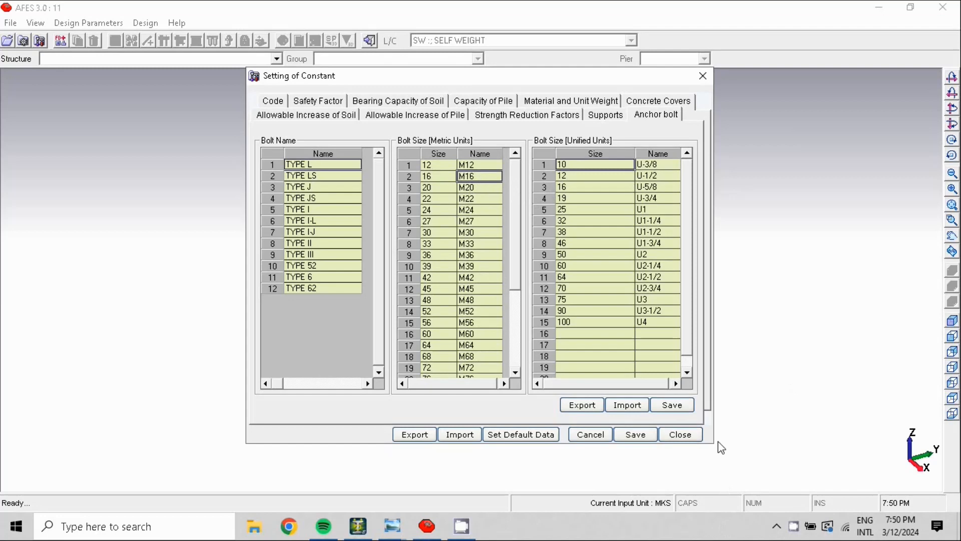
pyautogui.click(665, 408)
pyautogui.press('Escape')
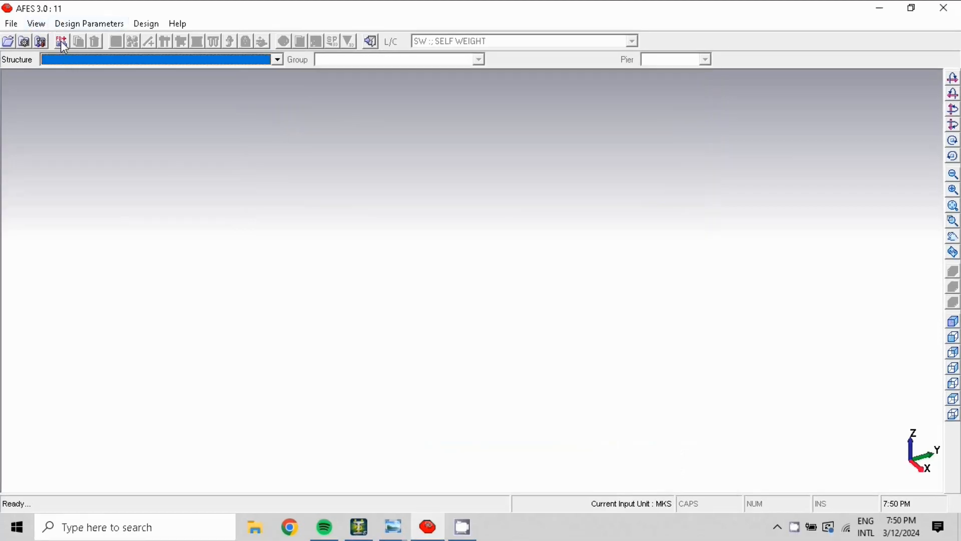
# Create a new structure named pancang25x25.
pyautogui.click(62, 42)
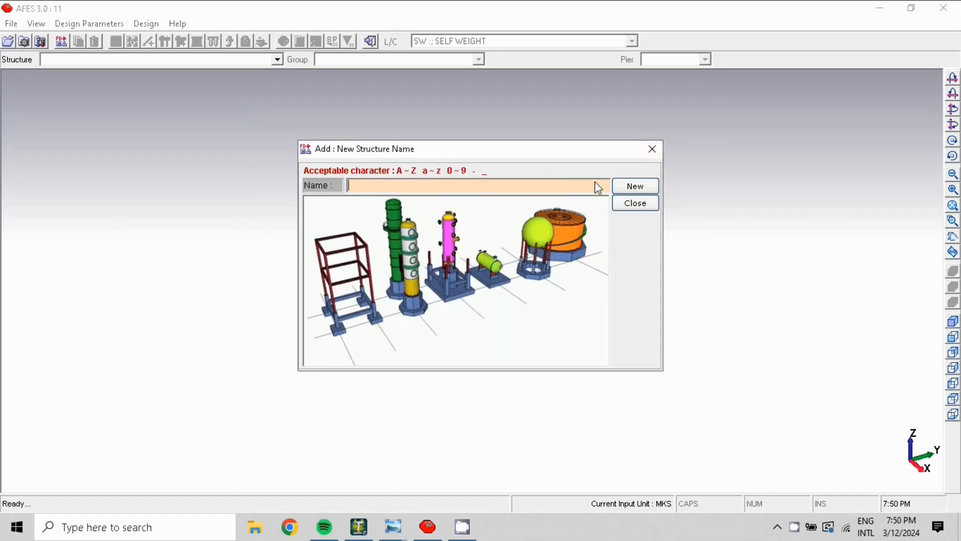
pyautogui.write('panca')
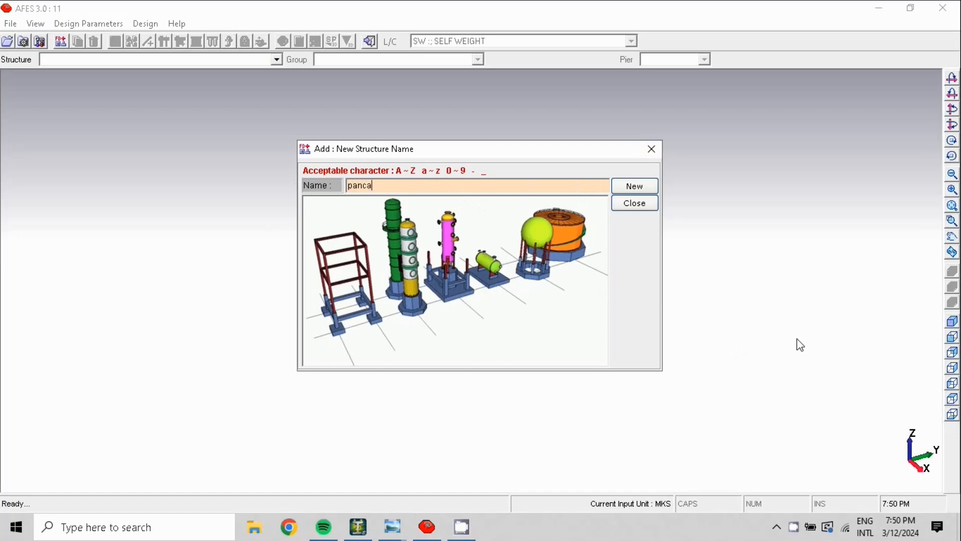
pyautogui.write('ng25x25')
pyautogui.press('Return')
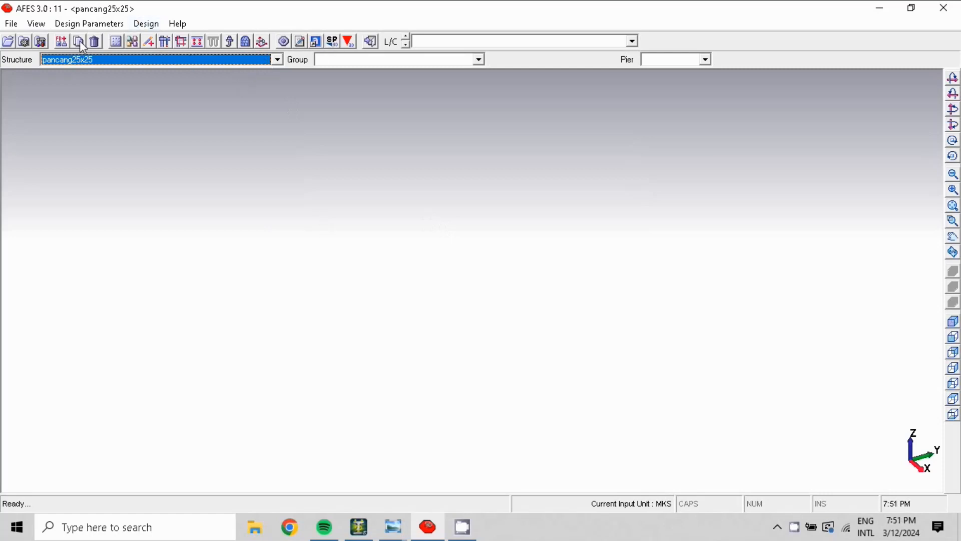
# Start a STAAD import for the foundation location plan and browse drive D: to DELL FILE, LATIHAN FILE, LATIHAN STAAD PRO.
pyautogui.click(115, 42)
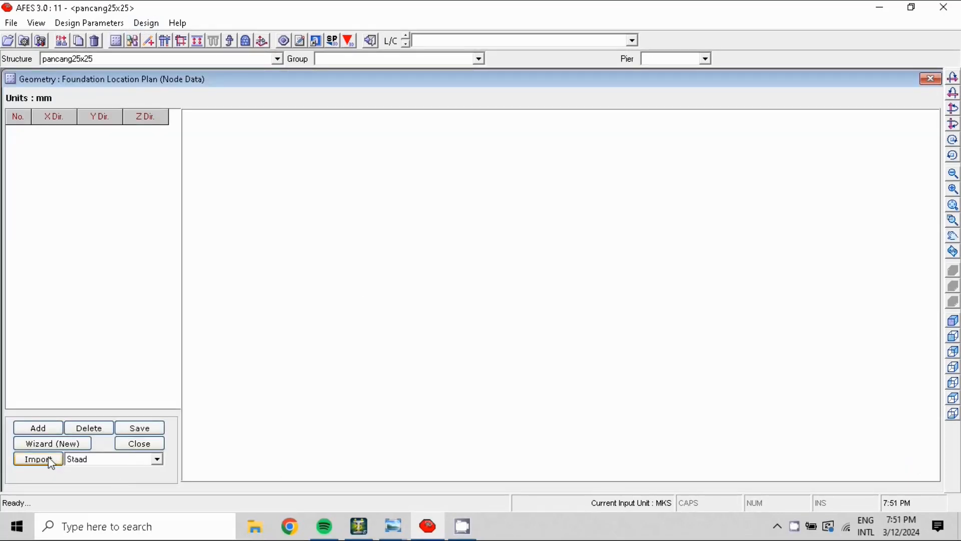
pyautogui.click(56, 462)
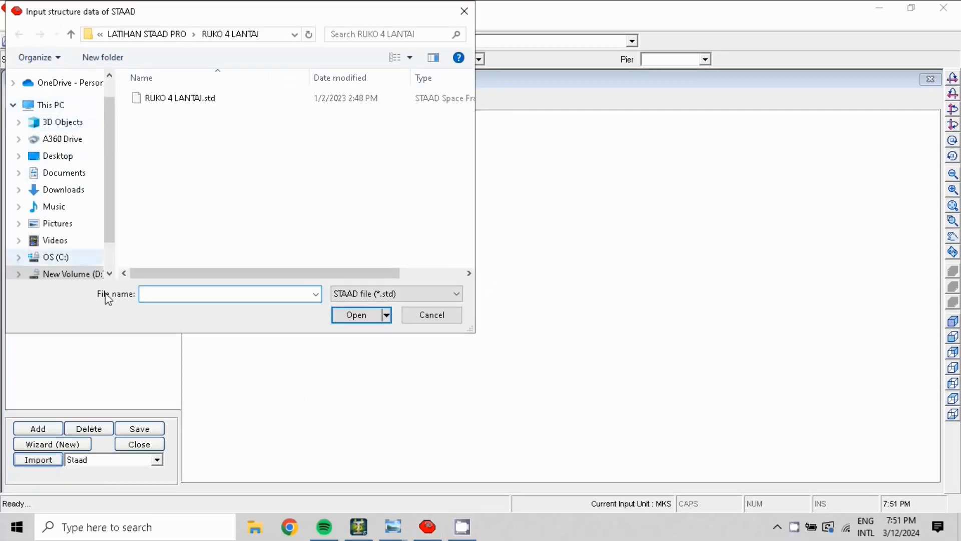
pyautogui.click(94, 279)
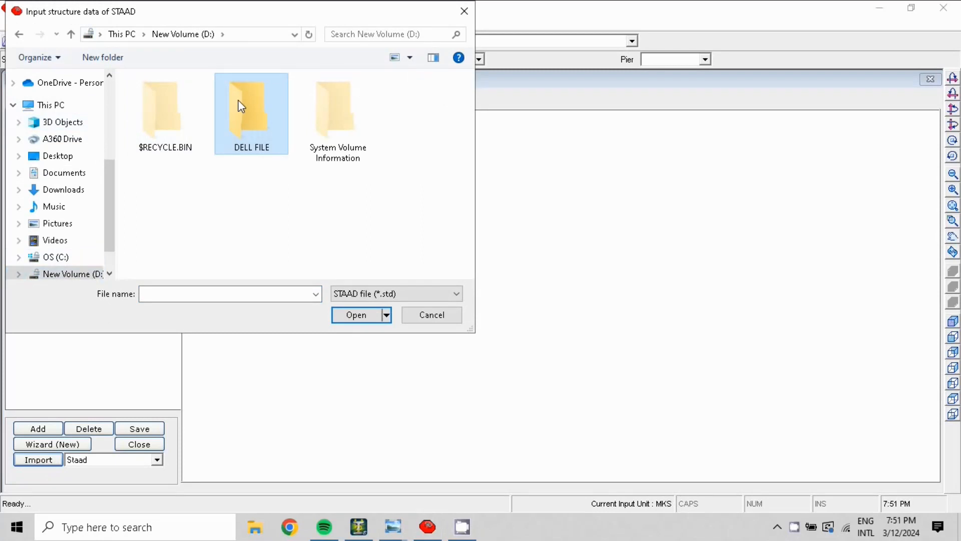
pyautogui.doubleClick(240, 107)
pyautogui.scroll(-4, 199, 226)
pyautogui.scroll(-1, 199, 227)
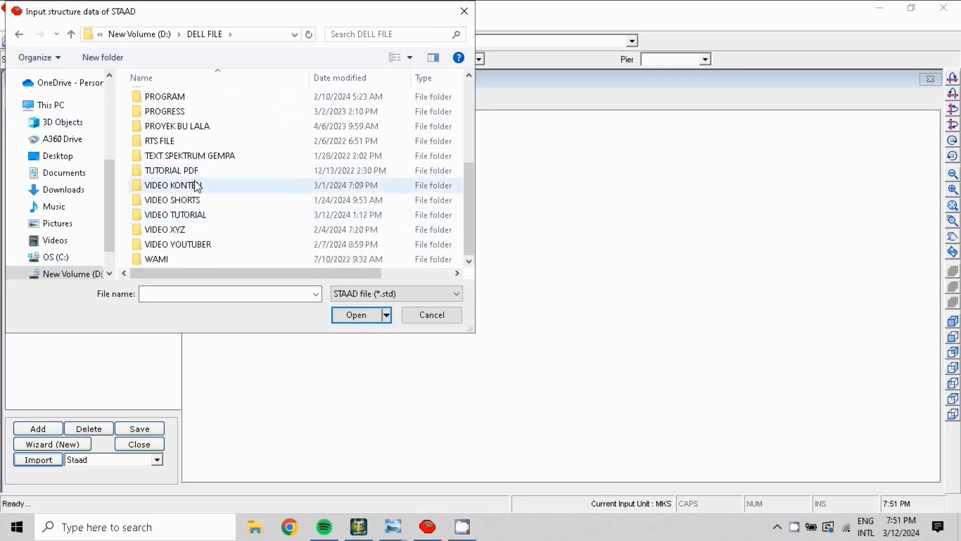
pyautogui.scroll(3, 197, 177)
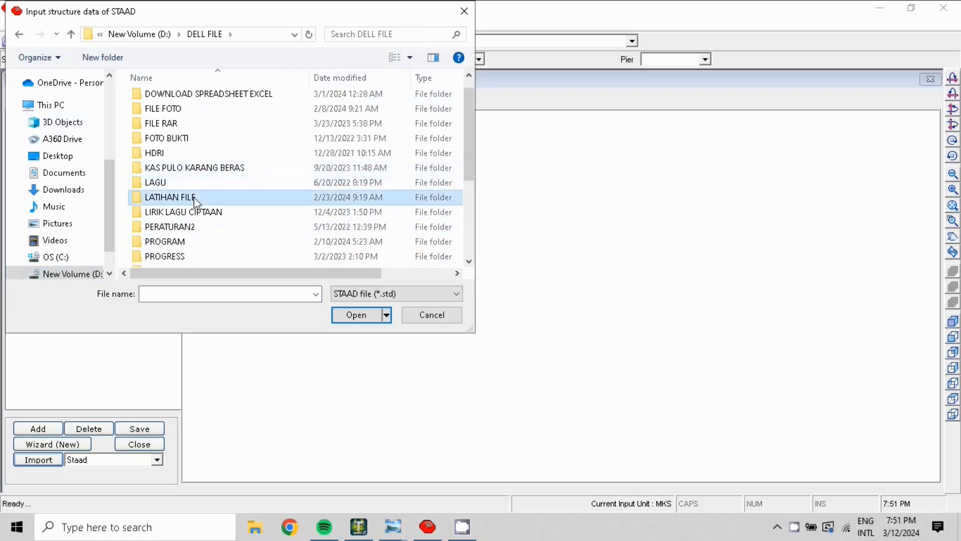
pyautogui.doubleClick(201, 197)
pyautogui.scroll(-2, 210, 245)
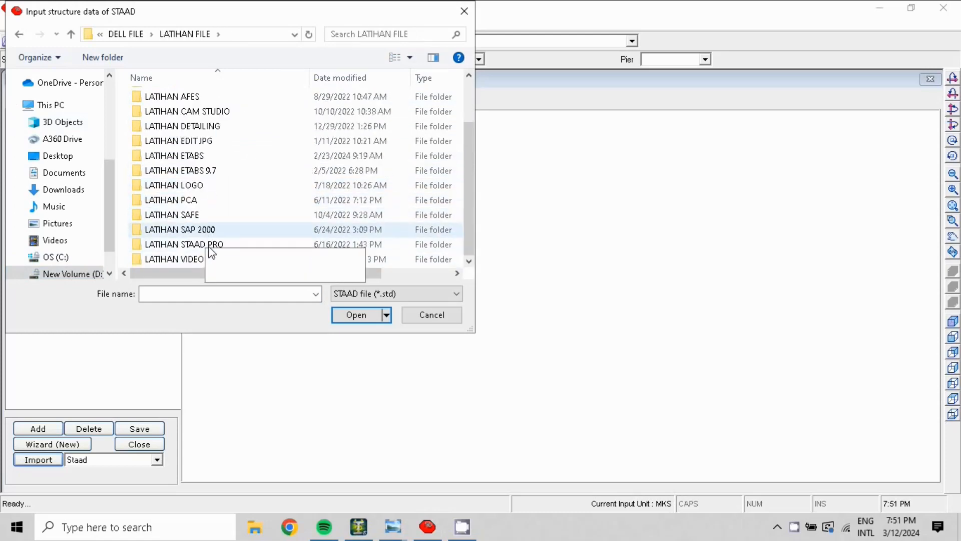
pyautogui.doubleClick(215, 248)
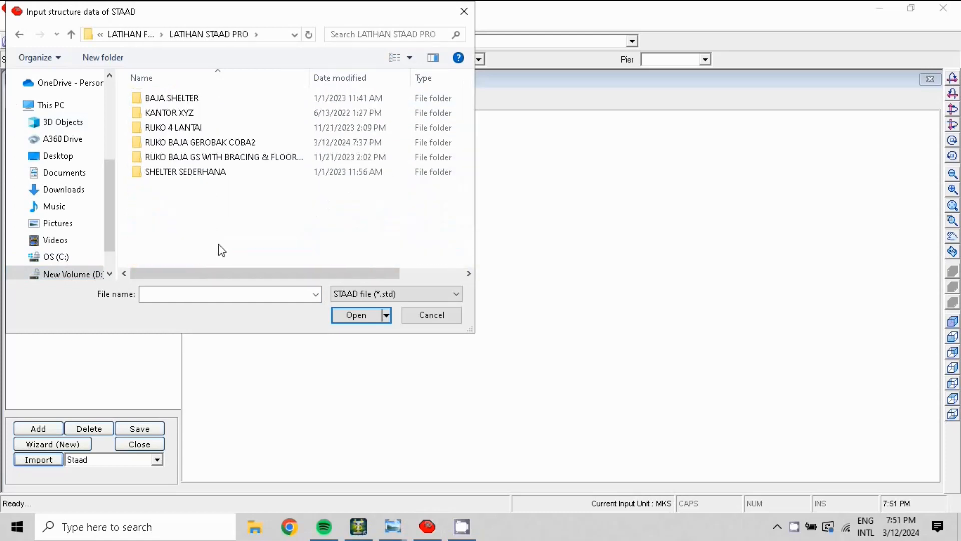
# Import RUKO BAJA GEROBAK COBA2std.std from the RUKO BAJA GEROBAK COBA2 folder, replacing geometry data with load cases/combinations included and Isolated foundation type.
pyautogui.doubleClick(190, 144)
pyautogui.click(196, 99)
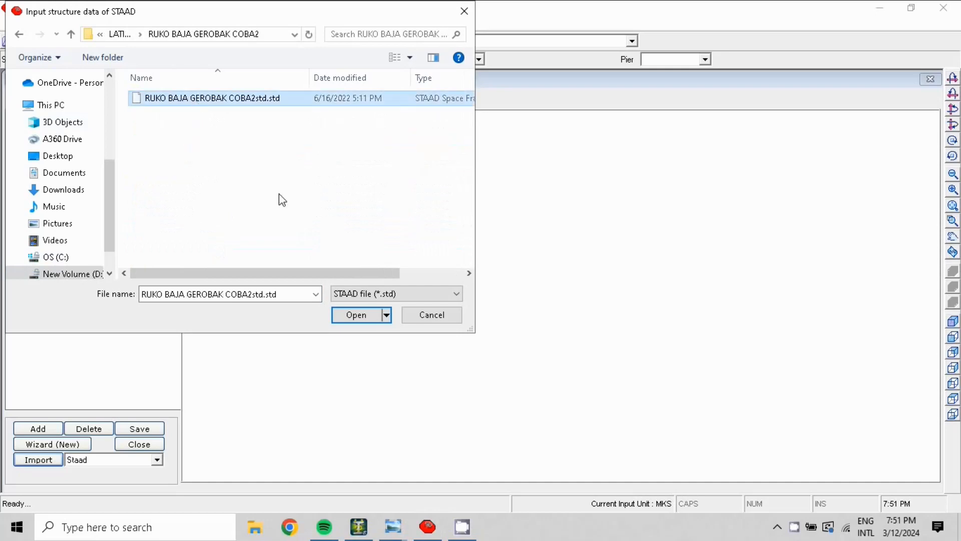
pyautogui.click(355, 315)
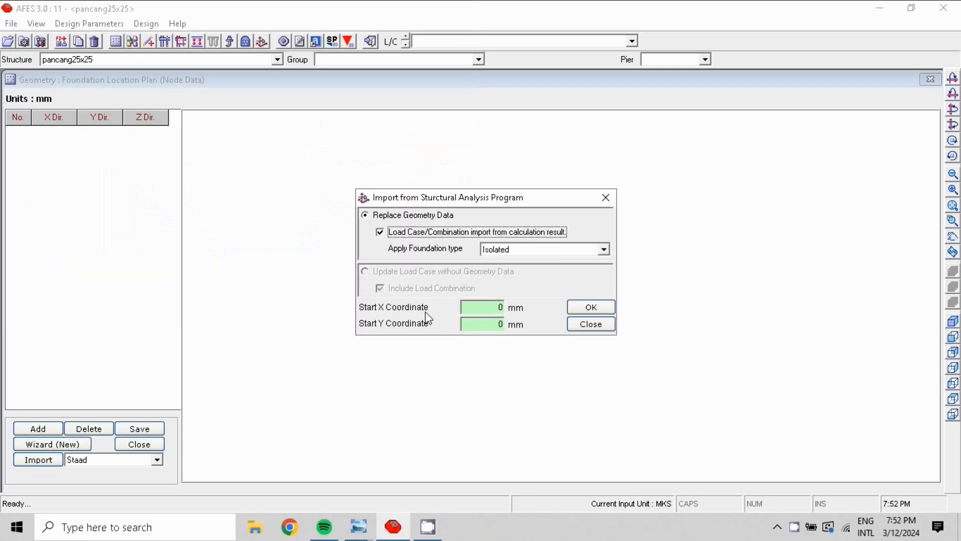
pyautogui.click(593, 308)
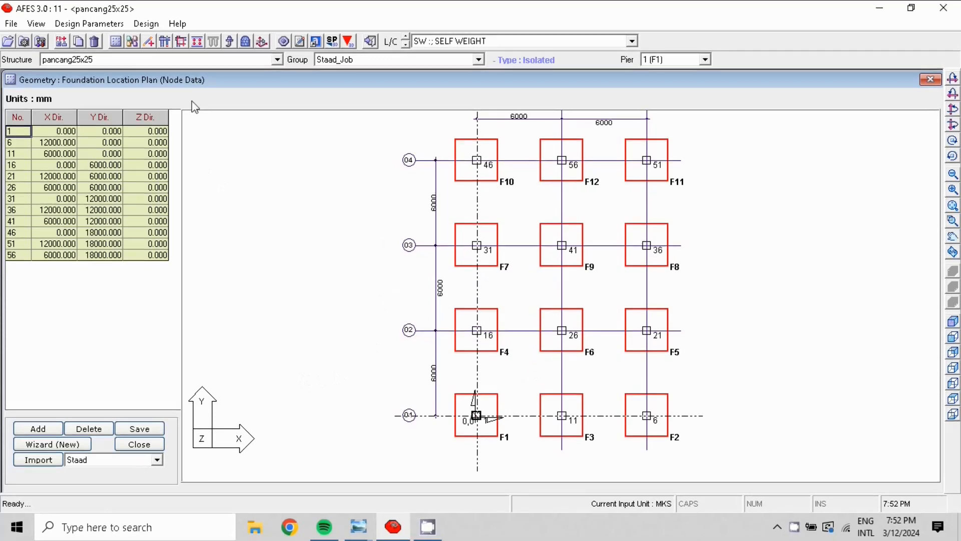
# Review the imported load cases, load combinations and load case settings, and close the loads and combination settings.
pyautogui.click(263, 43)
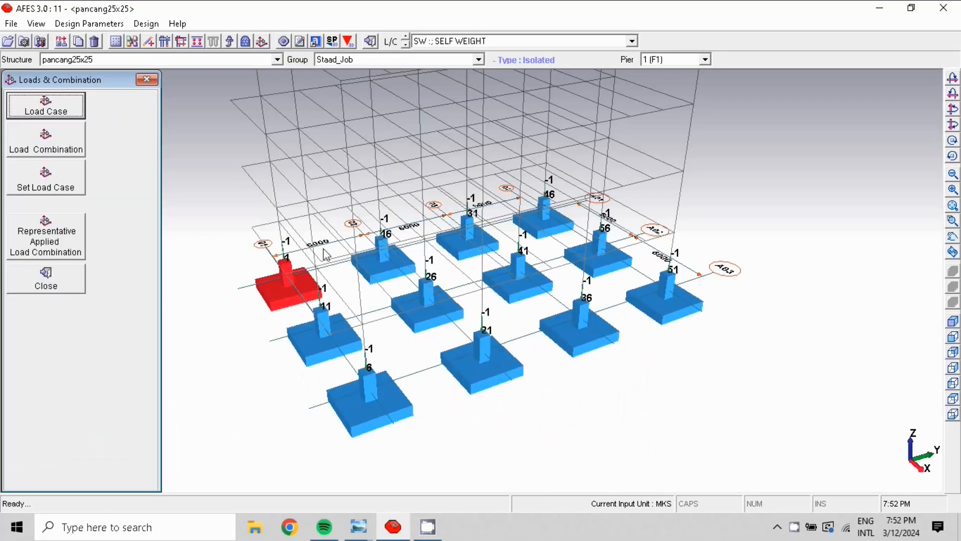
pyautogui.scroll(-2, 485, 259)
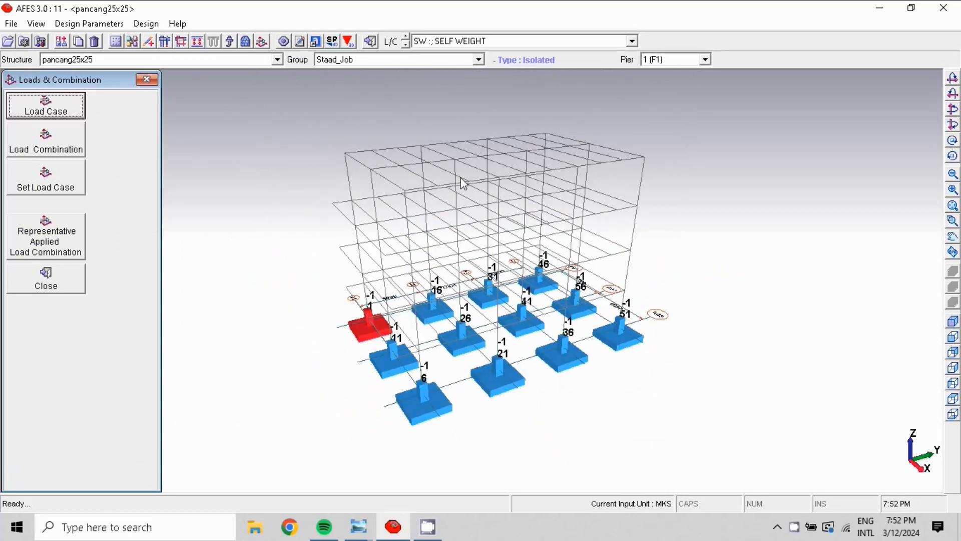
pyautogui.click(58, 111)
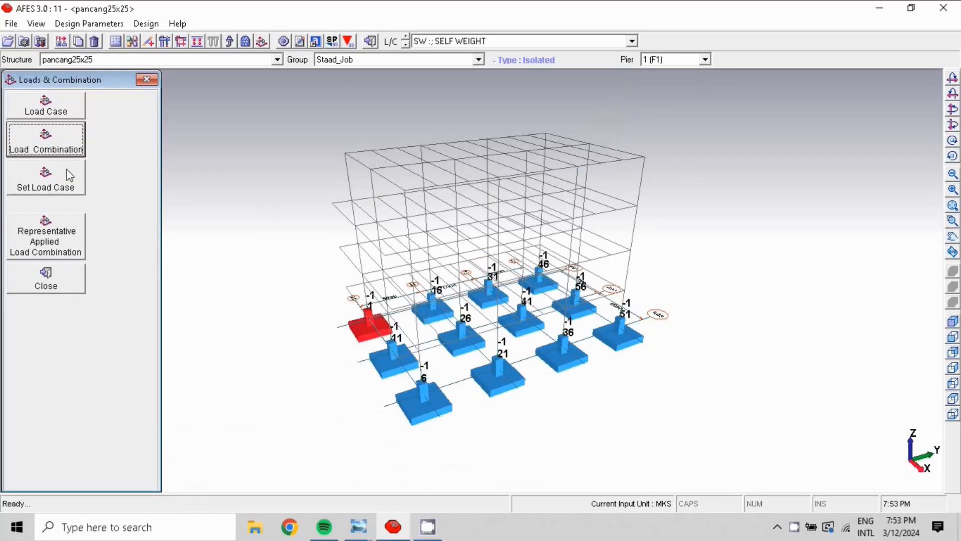
pyautogui.click(66, 178)
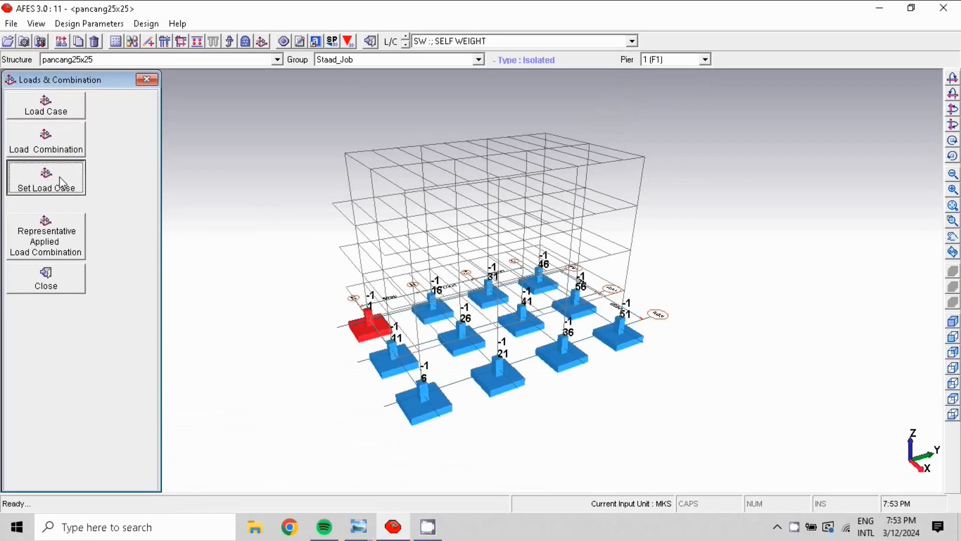
pyautogui.click(728, 83)
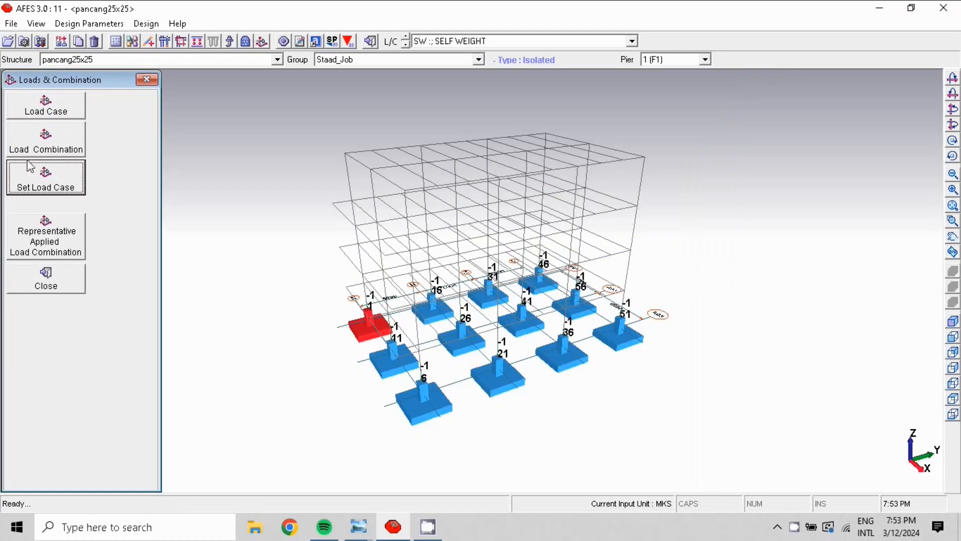
pyautogui.click(43, 282)
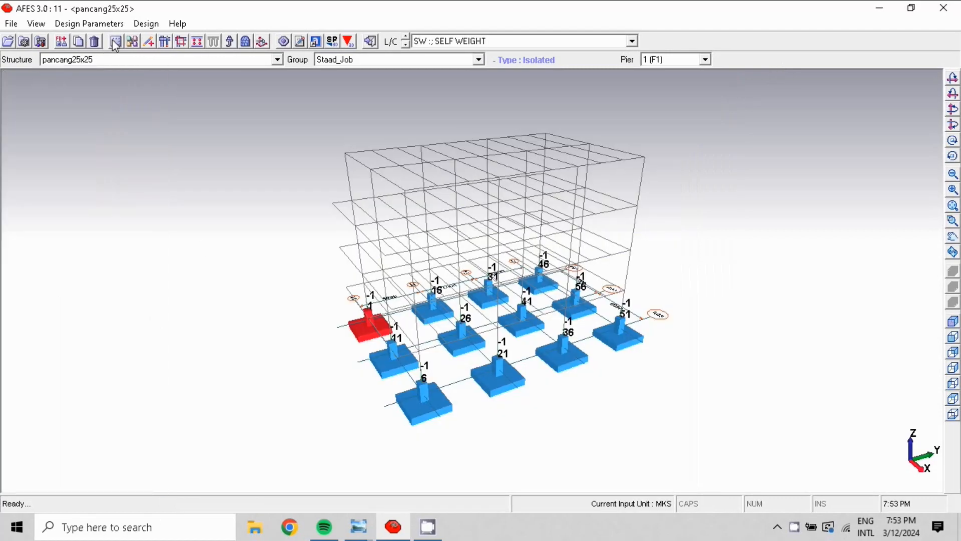
# Remove all assigned nodes from the Staad_Job structure group and save the group.
pyautogui.click(136, 43)
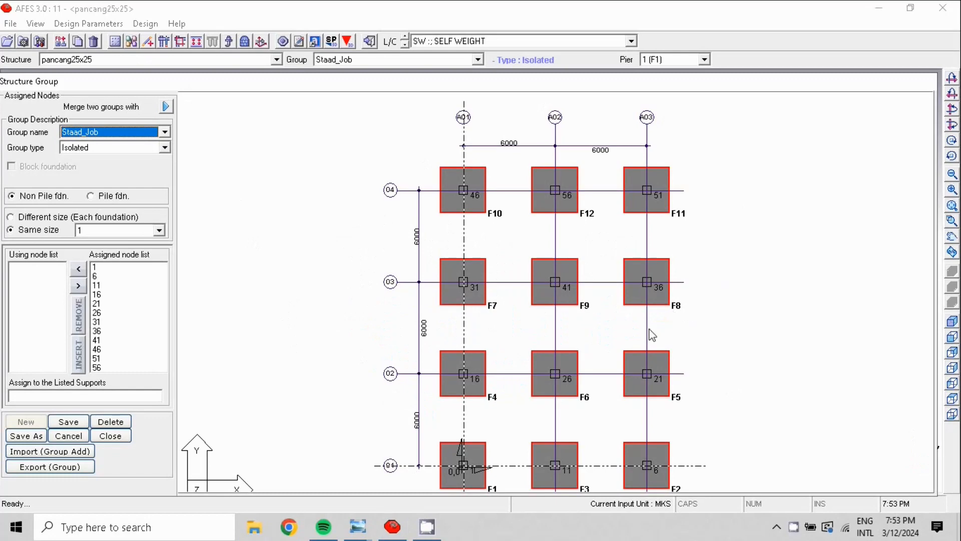
pyautogui.moveTo(650, 328); pyautogui.dragTo(619, 282, button='middle')
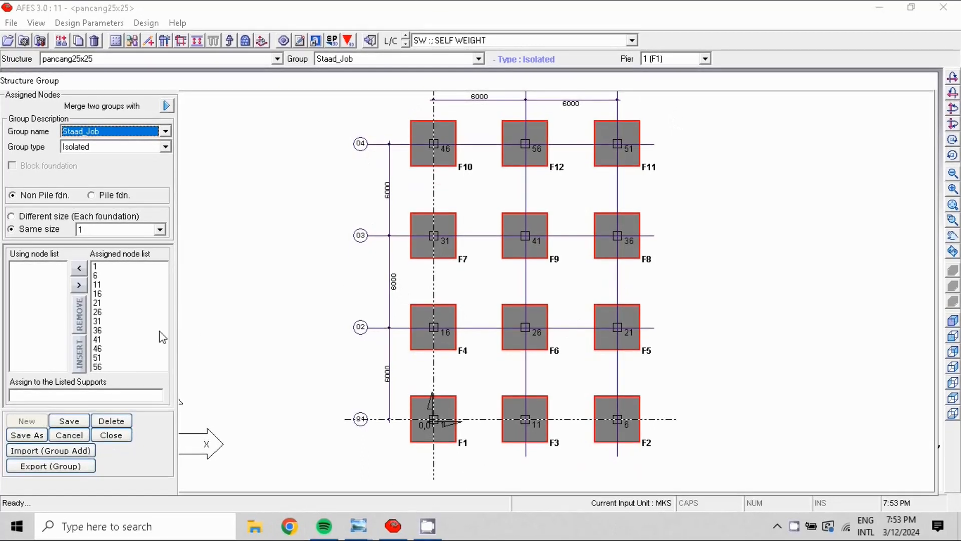
pyautogui.click(102, 266)
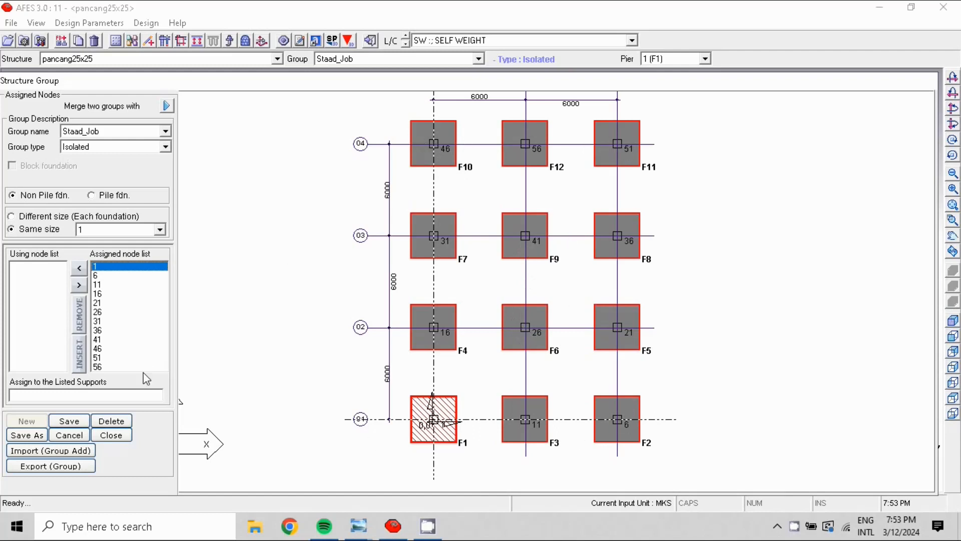
pyautogui.click(64, 423)
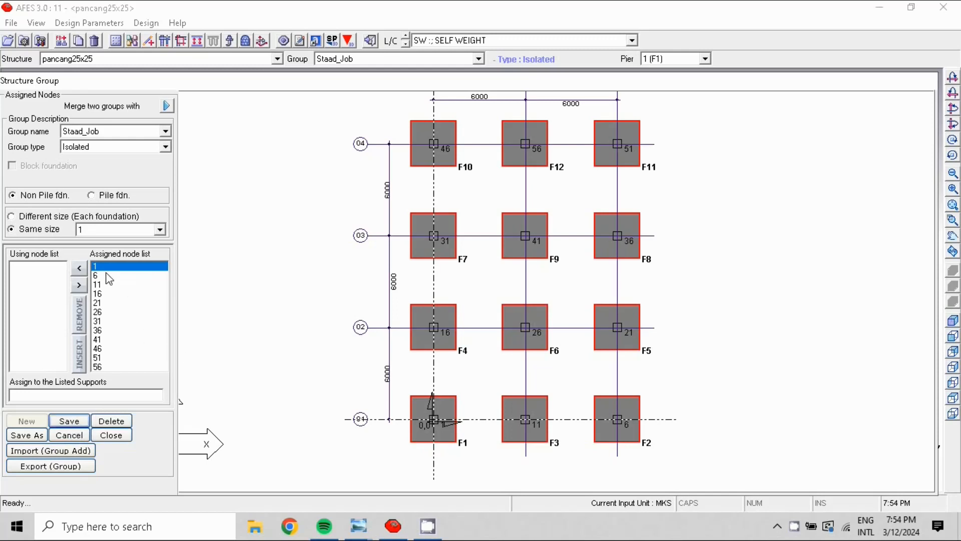
pyautogui.keyDown('shift'); pyautogui.click(99, 368); pyautogui.keyUp('shift')
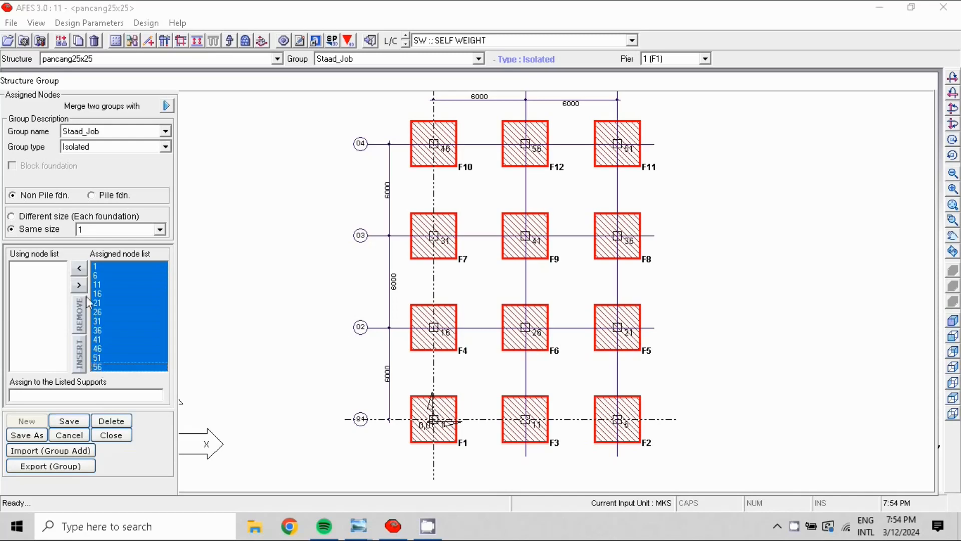
pyautogui.click(79, 269)
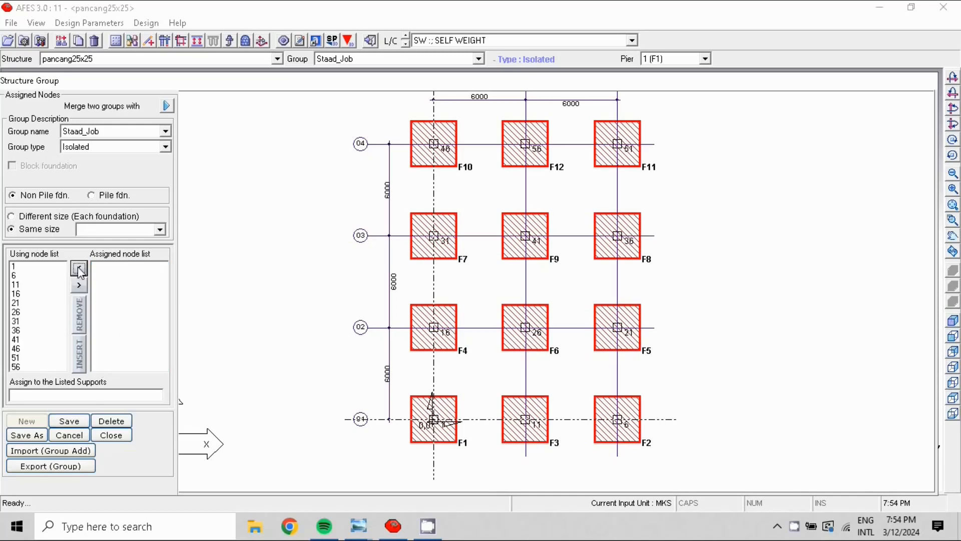
pyautogui.click(67, 424)
# Start a new structure group and name it P2.
pyautogui.click(28, 422)
pyautogui.click(88, 132)
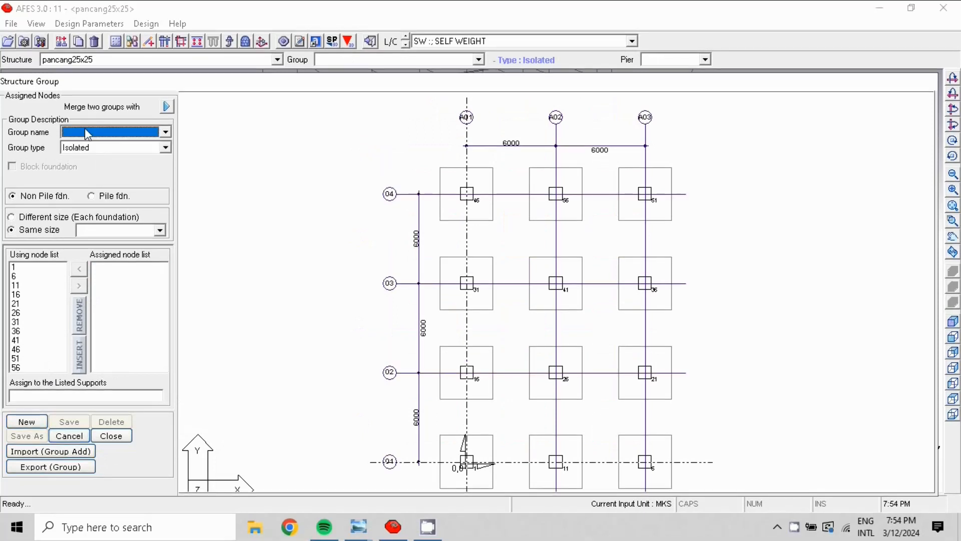
pyautogui.click(25, 422)
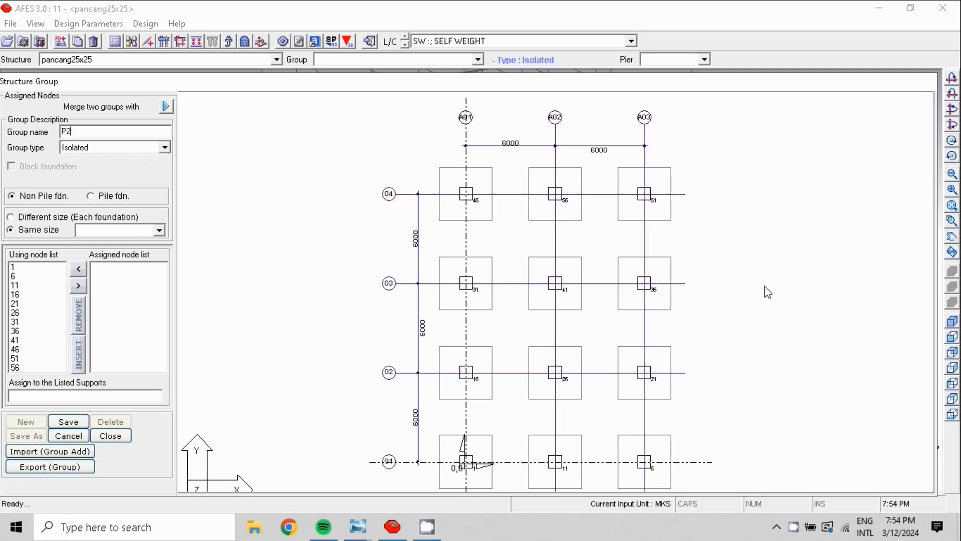
# Examine the node numbers on the foundation plan and locate nodes 41 and 26.
pyautogui.moveTo(584, 294); pyautogui.dragTo(572, 259, button='middle')
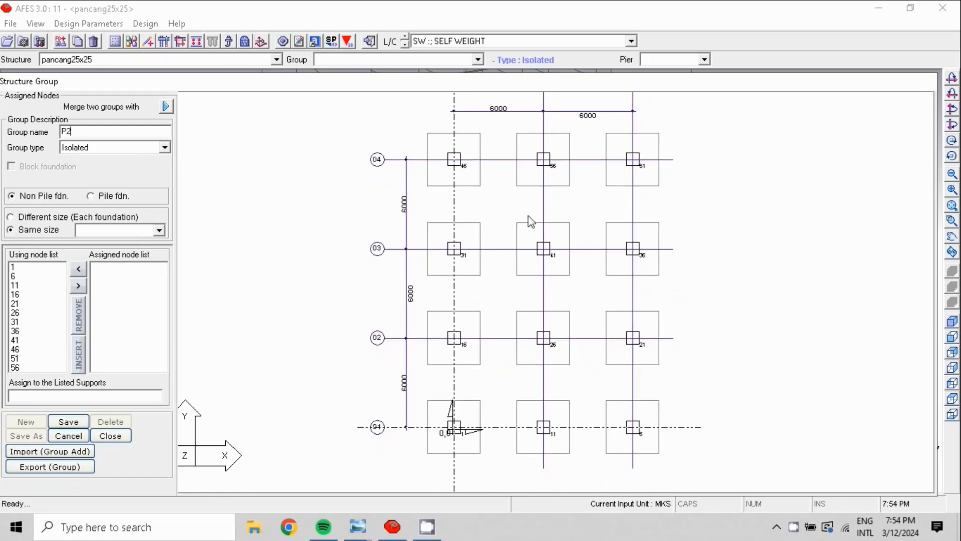
pyautogui.scroll(2, 471, 176)
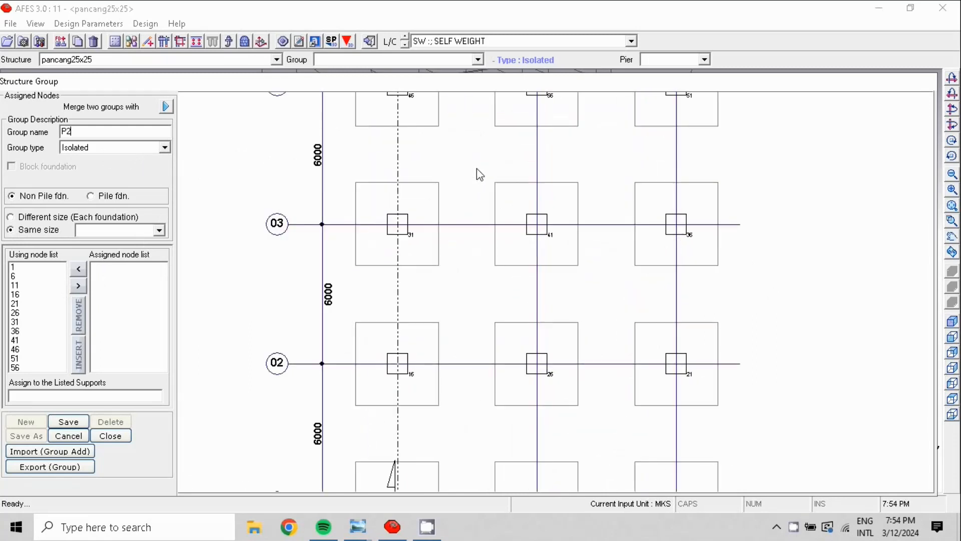
pyautogui.scroll(-3, 477, 172)
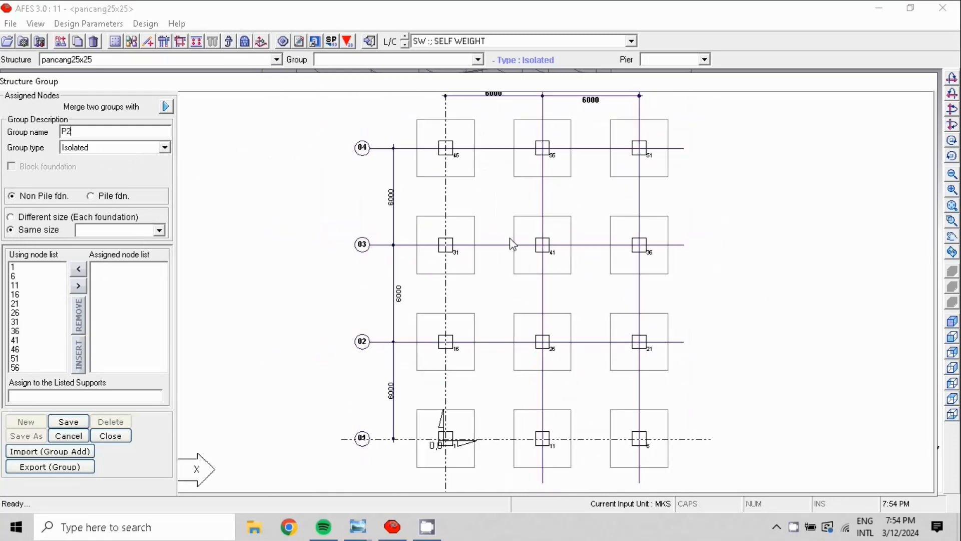
pyautogui.scroll(3, 635, 267)
pyautogui.scroll(2, 596, 415)
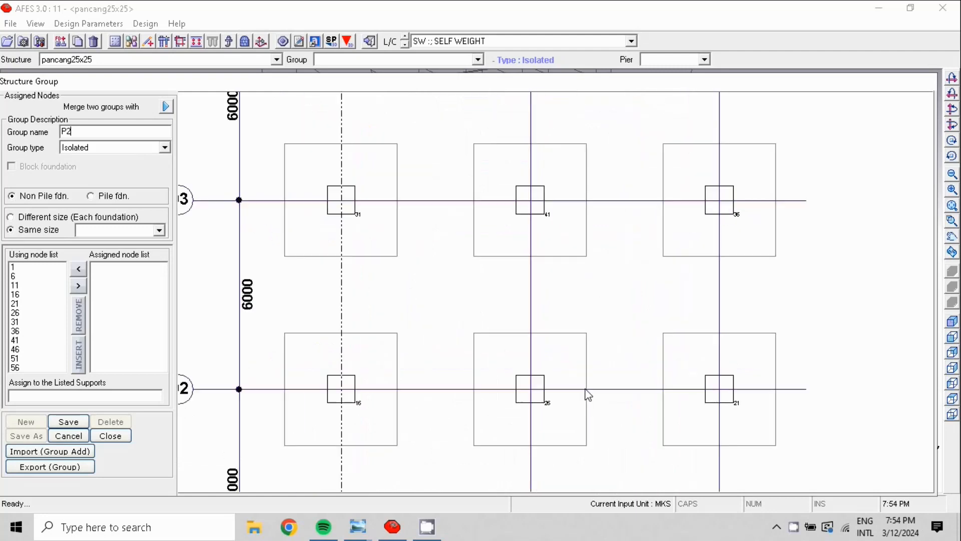
pyautogui.scroll(-5, 575, 440)
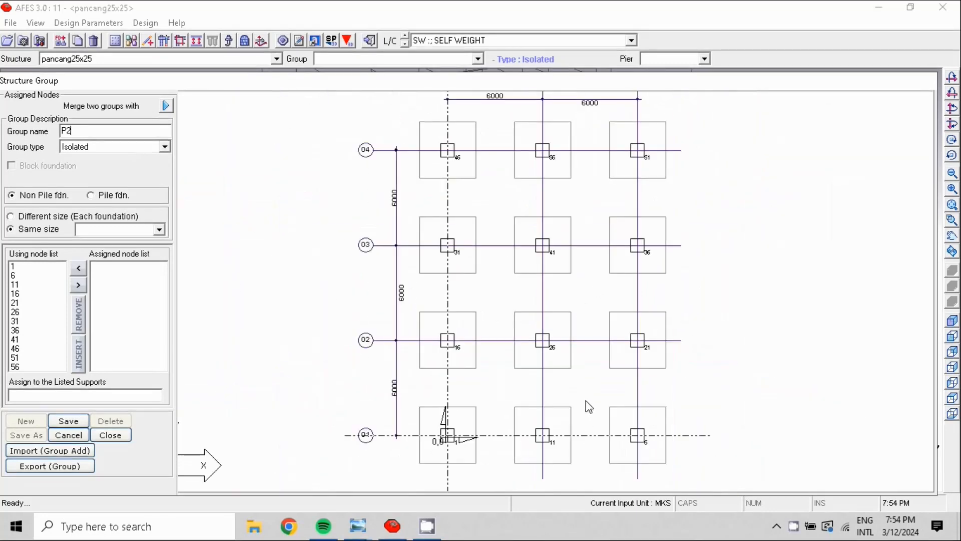
pyautogui.click(20, 340)
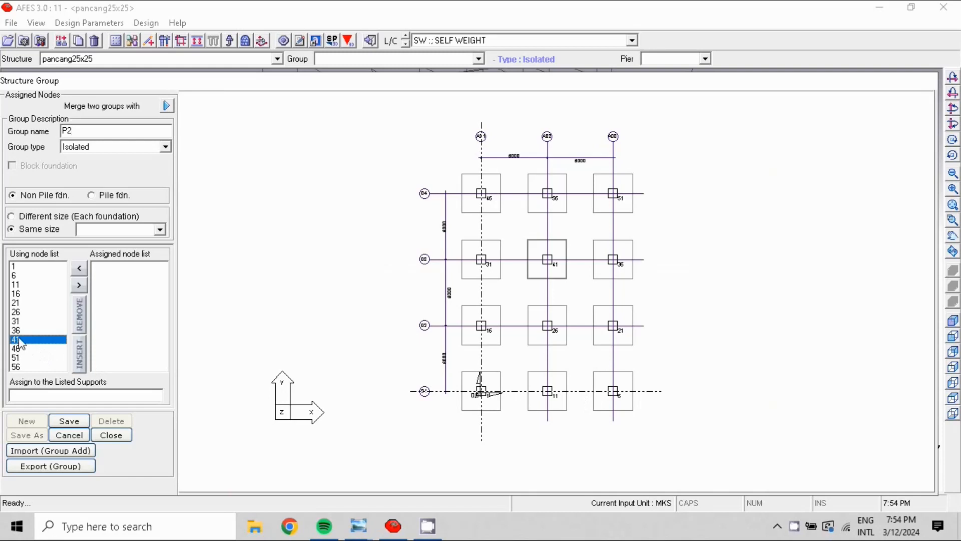
pyautogui.click(21, 313)
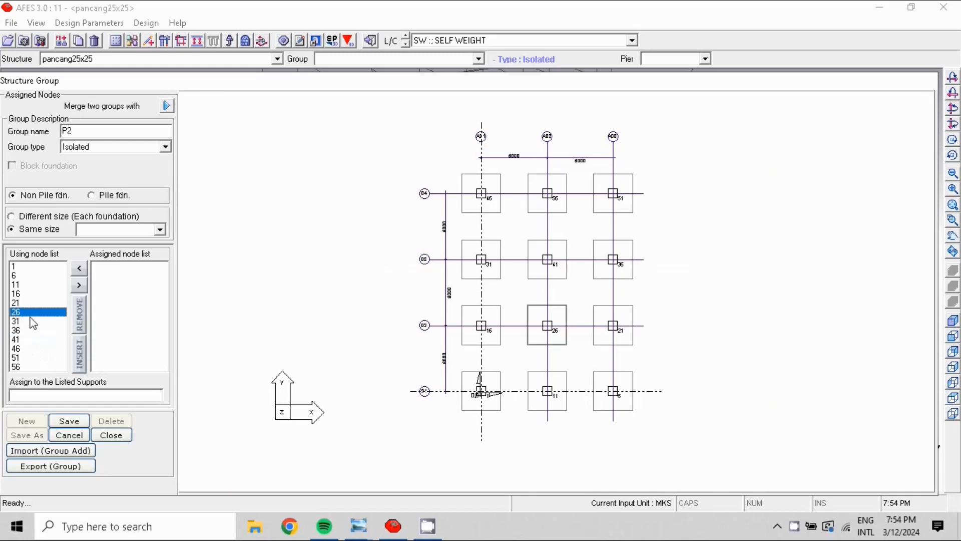
# Assign nodes 1, 6, 11, 16, 21, 31, 36, 46, 51 and 56 to group P2 and save the group.
pyautogui.click(21, 267)
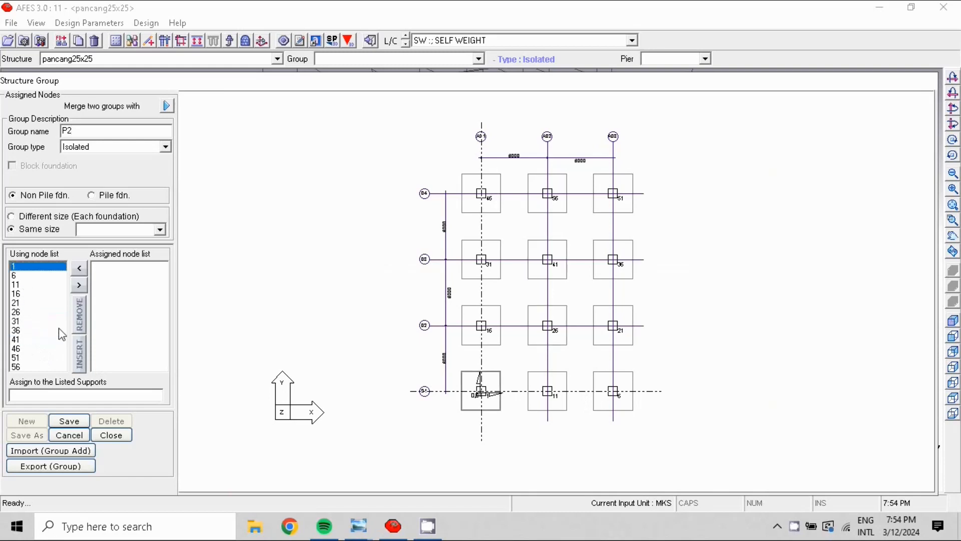
pyautogui.keyDown('ctrl'); pyautogui.click(20, 275); pyautogui.keyUp('ctrl')
pyautogui.keyDown('ctrl'); pyautogui.click(19, 284); pyautogui.keyUp('ctrl')
pyautogui.keyDown('ctrl'); pyautogui.click(23, 294); pyautogui.keyUp('ctrl')
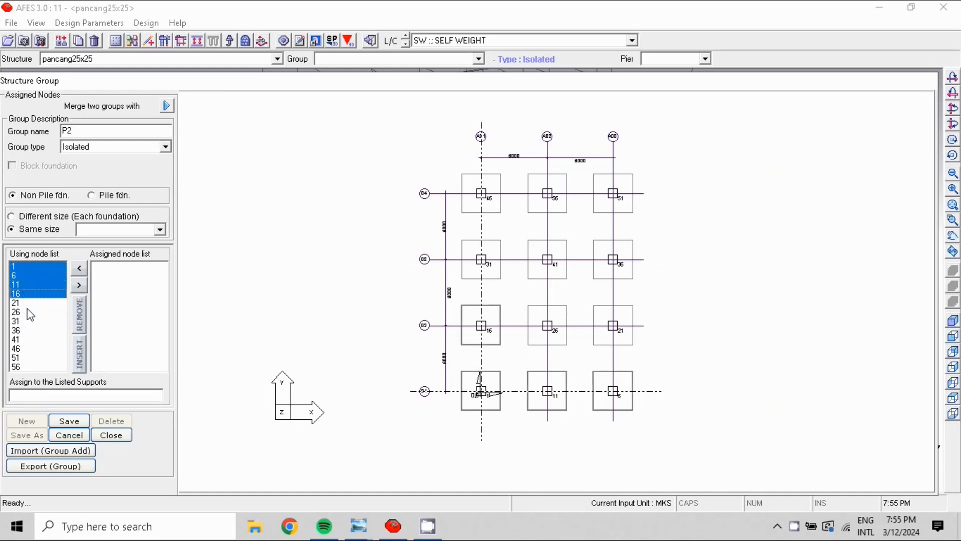
pyautogui.keyDown('ctrl'); pyautogui.click(15, 303); pyautogui.keyUp('ctrl')
pyautogui.keyDown('ctrl'); pyautogui.click(15, 321); pyautogui.keyUp('ctrl')
pyautogui.keyDown('ctrl'); pyautogui.click(15, 330); pyautogui.keyUp('ctrl')
pyautogui.keyDown('ctrl'); pyautogui.click(15, 348); pyautogui.keyUp('ctrl')
pyautogui.keyDown('ctrl'); pyautogui.click(15, 358); pyautogui.keyUp('ctrl')
pyautogui.keyDown('ctrl'); pyautogui.click(15, 367); pyautogui.keyUp('ctrl')
pyautogui.click(79, 284)
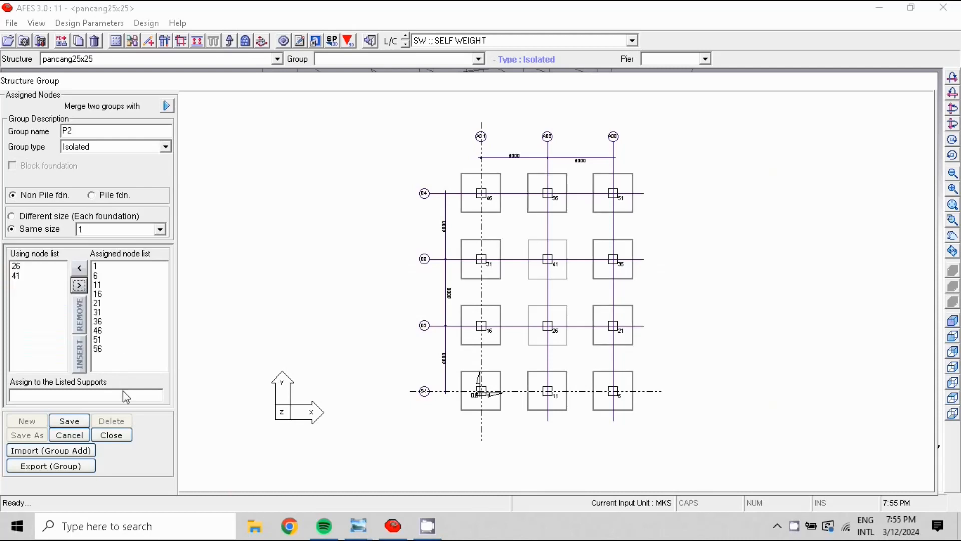
pyautogui.click(74, 425)
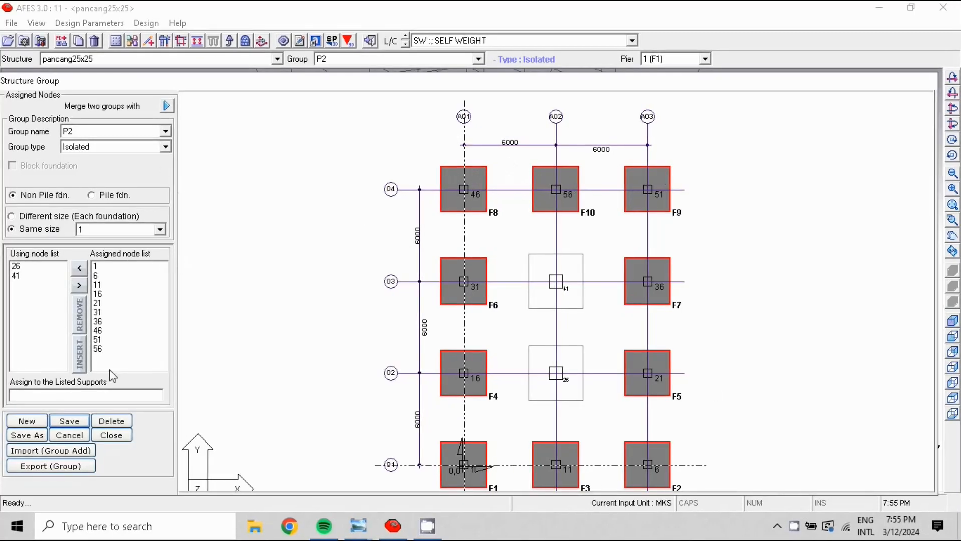
# Start a new structure group named P3A and assign nodes 41 and 26 to it.
pyautogui.click(33, 423)
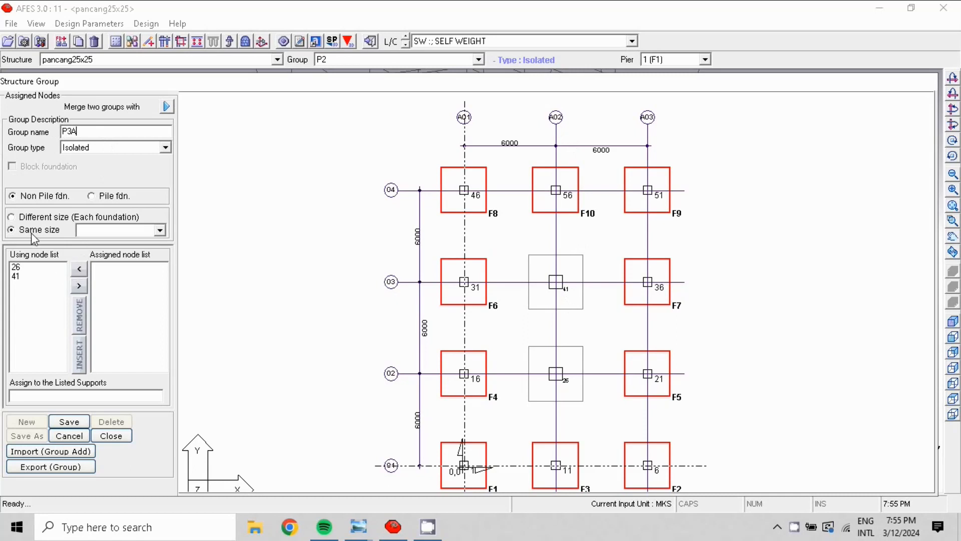
pyautogui.click(18, 269)
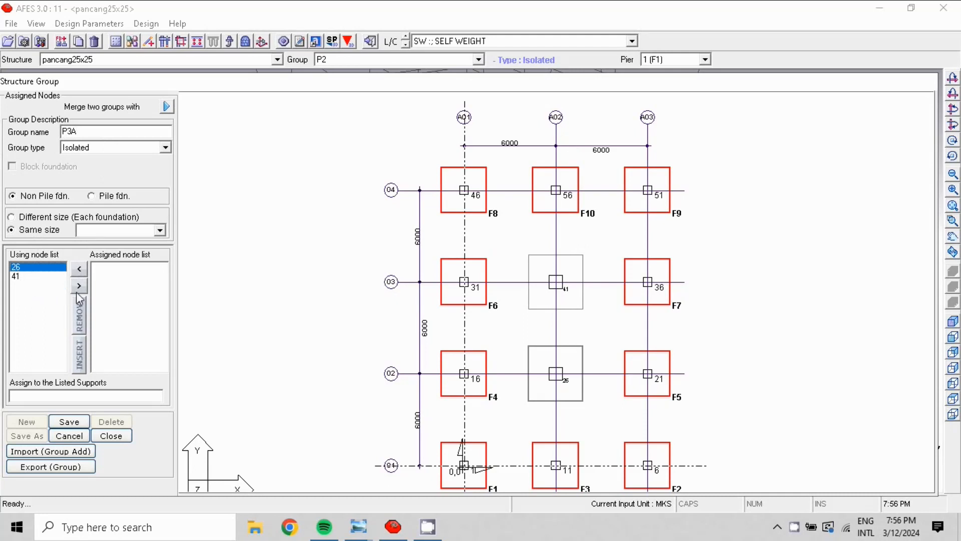
pyautogui.click(35, 278)
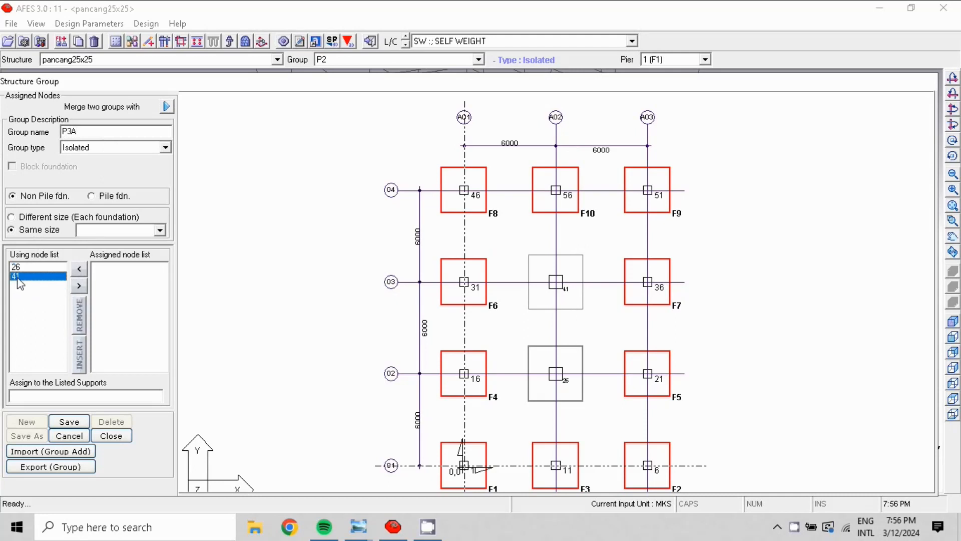
pyautogui.click(79, 286)
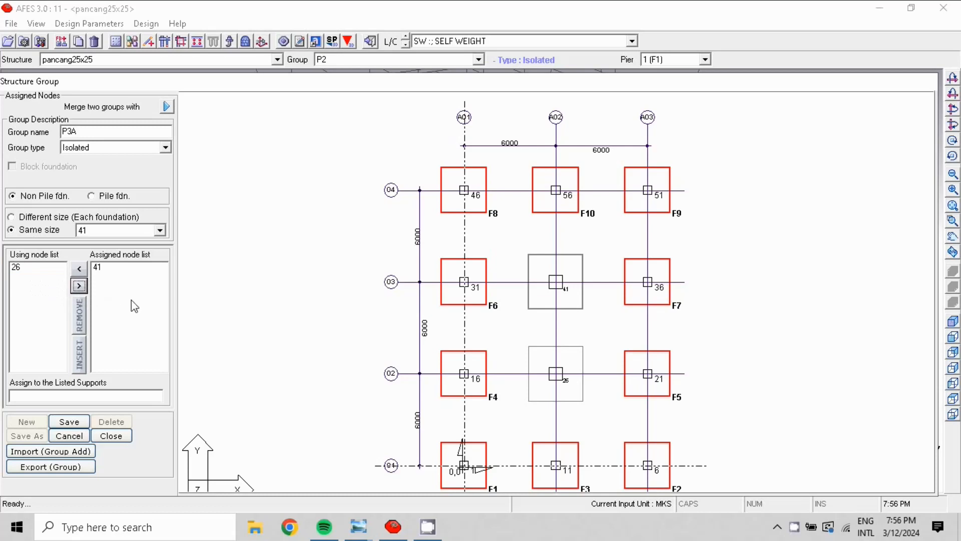
pyautogui.click(35, 278)
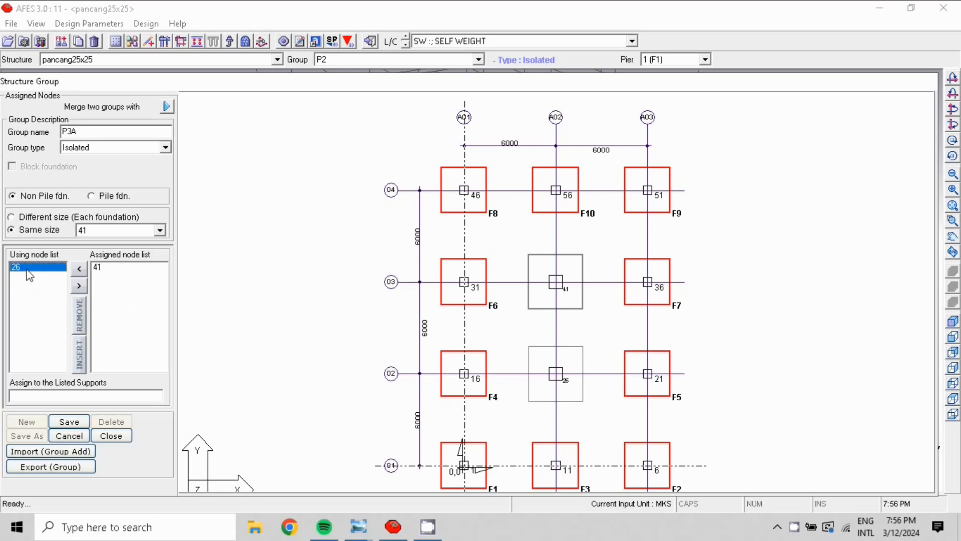
pyautogui.click(80, 287)
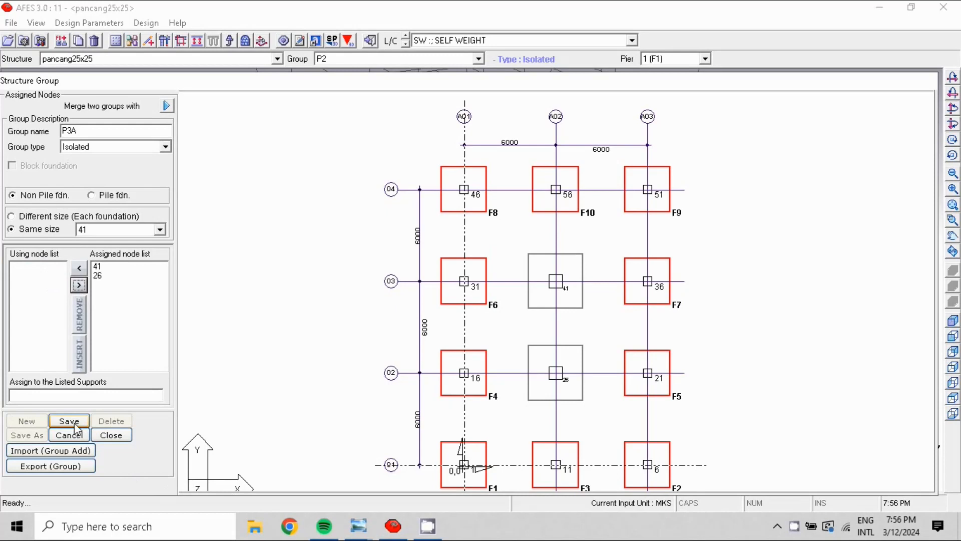
# Set P3A's group type to Irregular, remove node 26 from its assigned nodes and save the group.
pyautogui.click(165, 147)
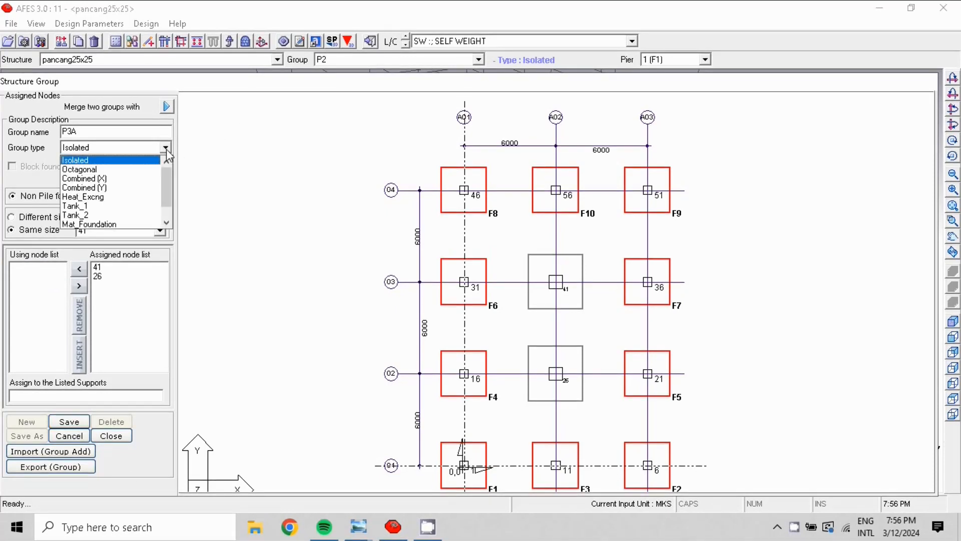
pyautogui.scroll(-1, 129, 195)
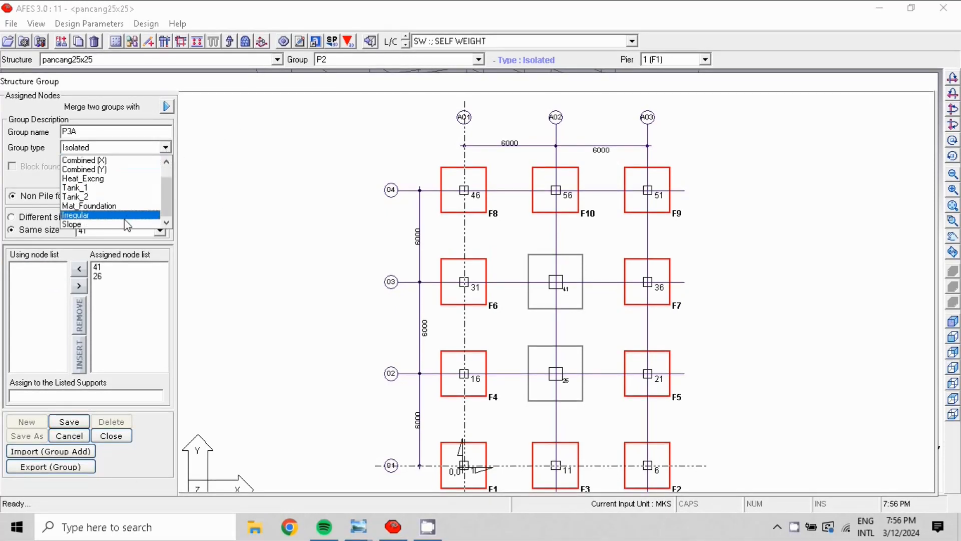
pyautogui.click(125, 219)
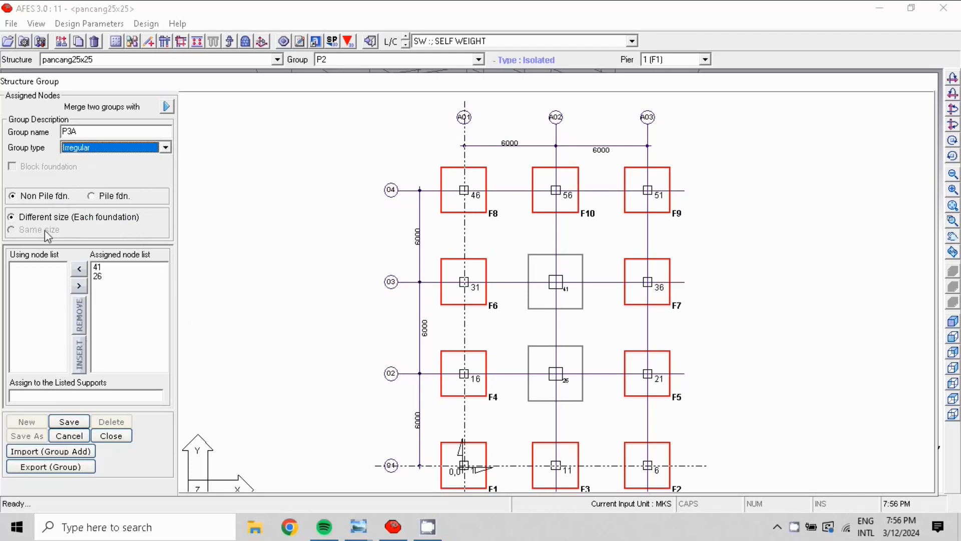
pyautogui.click(98, 278)
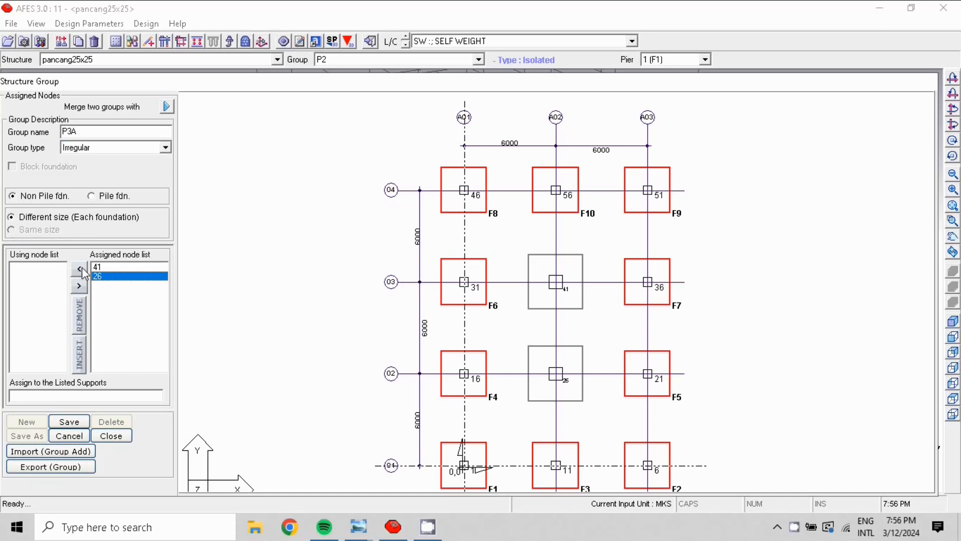
pyautogui.click(80, 271)
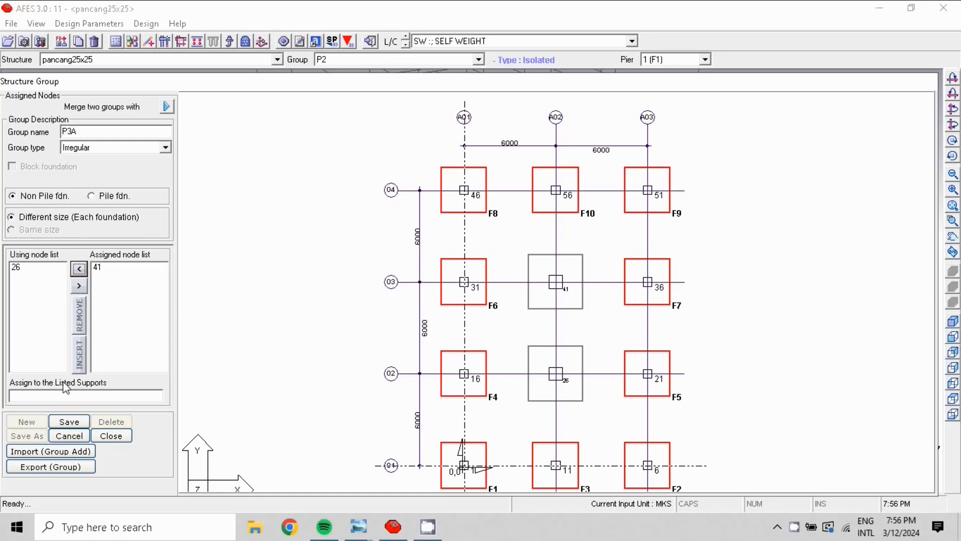
pyautogui.click(69, 422)
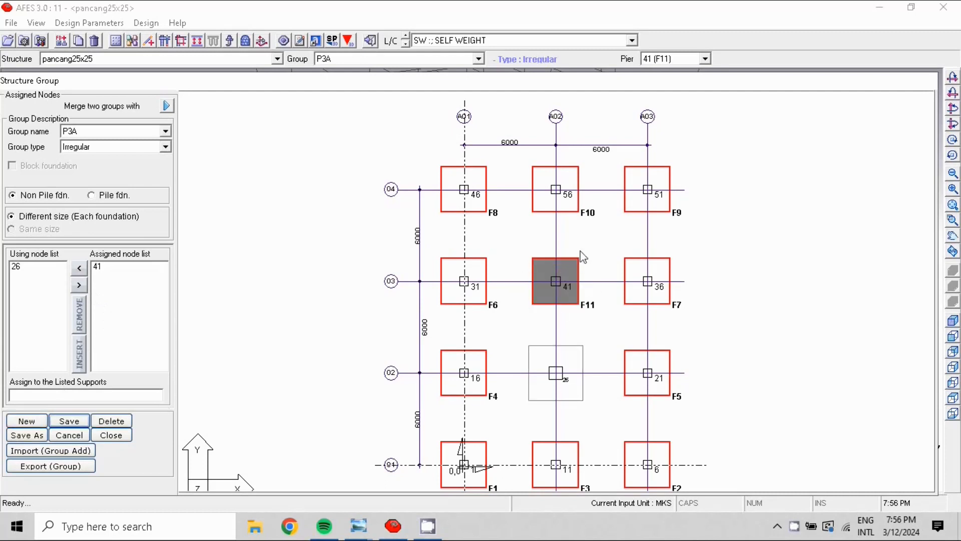
pyautogui.click(96, 267)
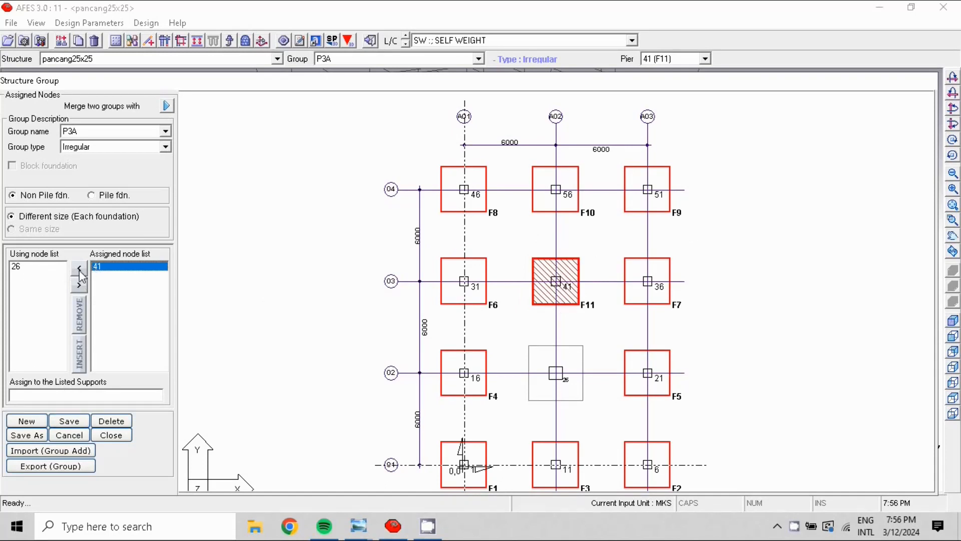
pyautogui.click(79, 268)
pyautogui.click(30, 267)
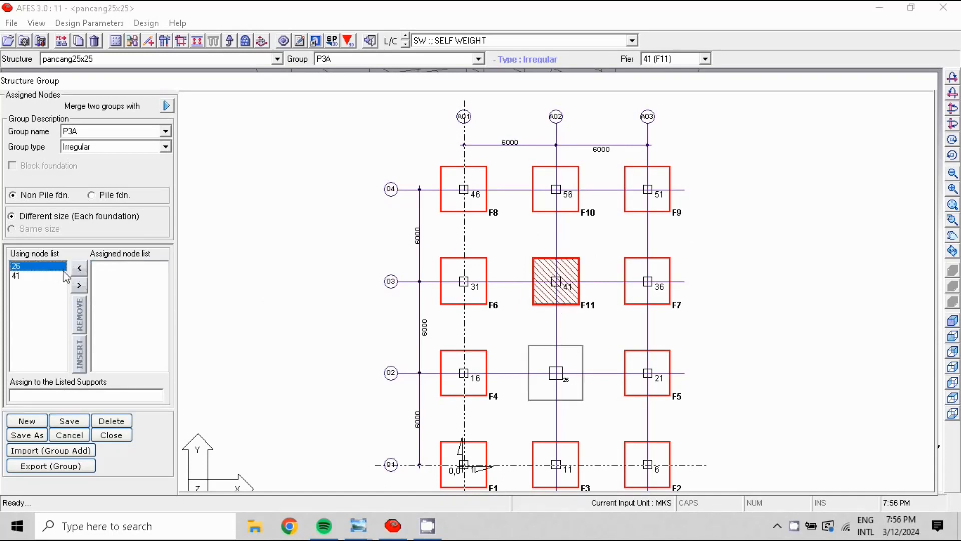
pyautogui.click(79, 285)
pyautogui.click(97, 132)
pyautogui.click(100, 138)
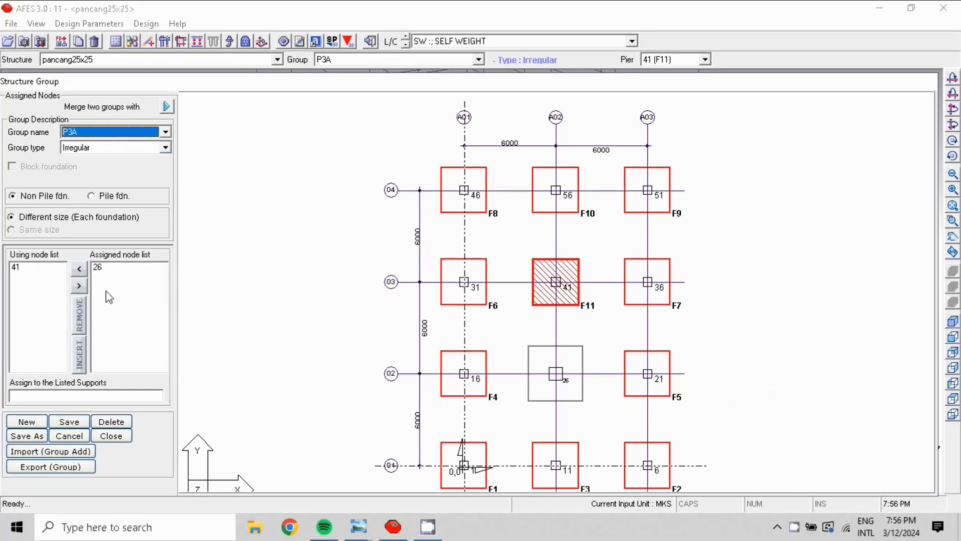
# Create a new Irregular structure group named P3B, assign node 26 to it and save the group.
pyautogui.click(26, 421)
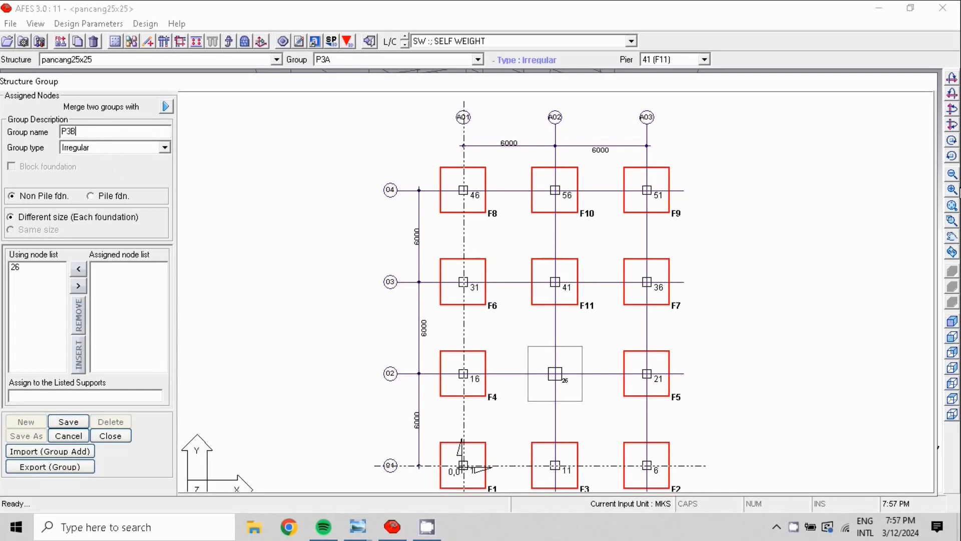
pyautogui.click(67, 426)
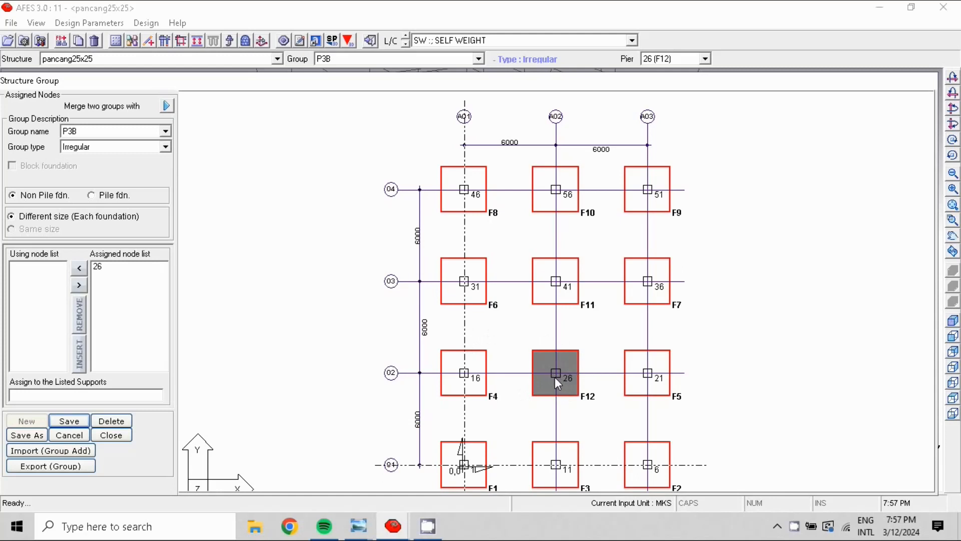
# Review the assigned nodes of groups P2, P3A and P3B, then save P3B and close the structure group settings.
pyautogui.click(165, 132)
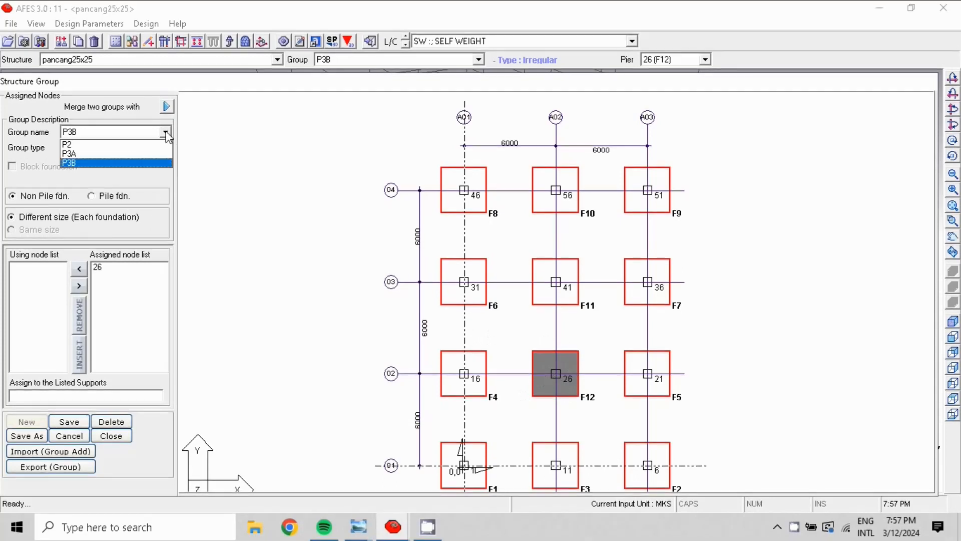
pyautogui.click(111, 146)
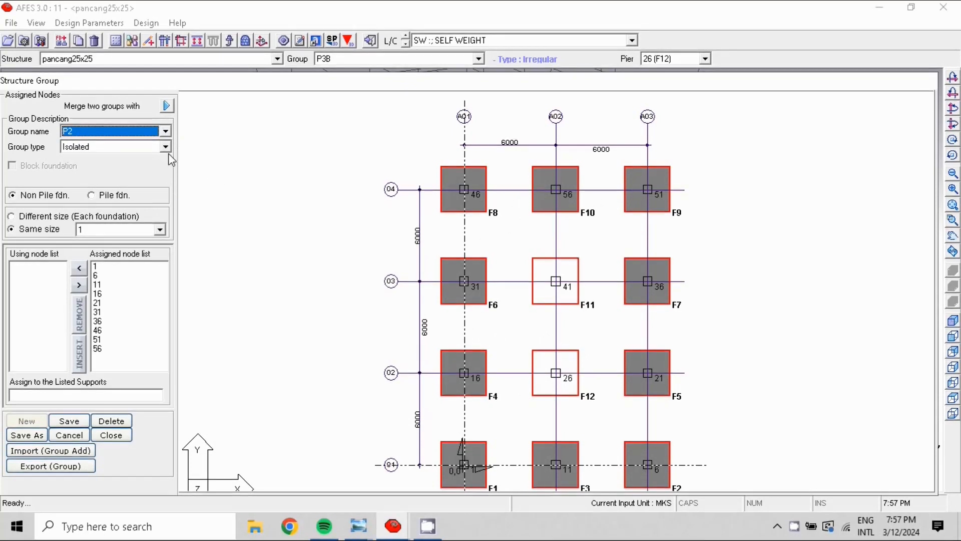
pyautogui.click(166, 132)
pyautogui.click(135, 154)
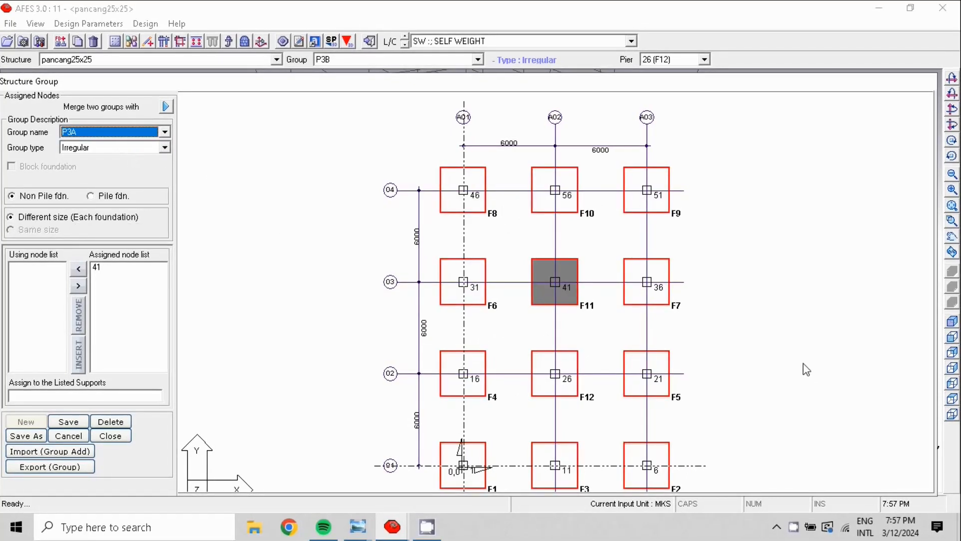
pyautogui.click(165, 132)
pyautogui.click(136, 162)
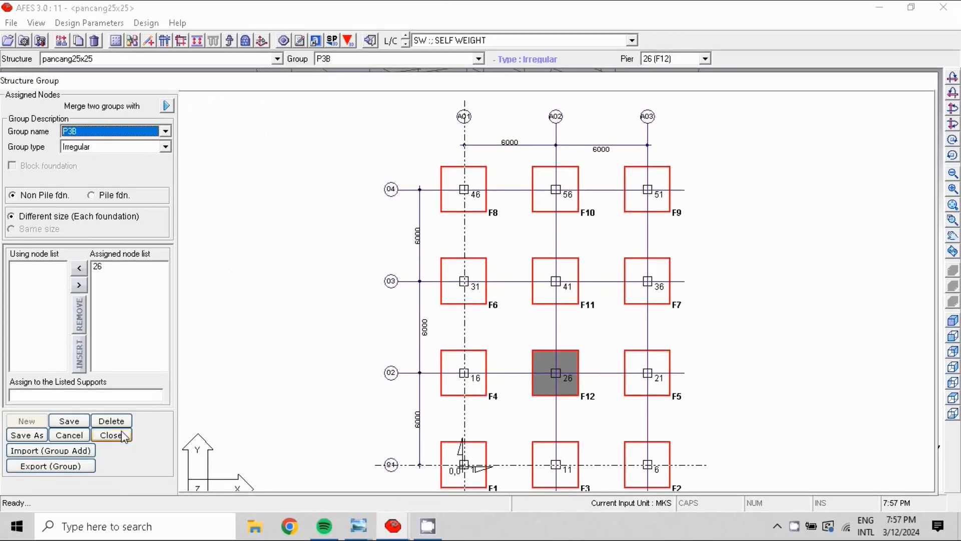
pyautogui.click(69, 423)
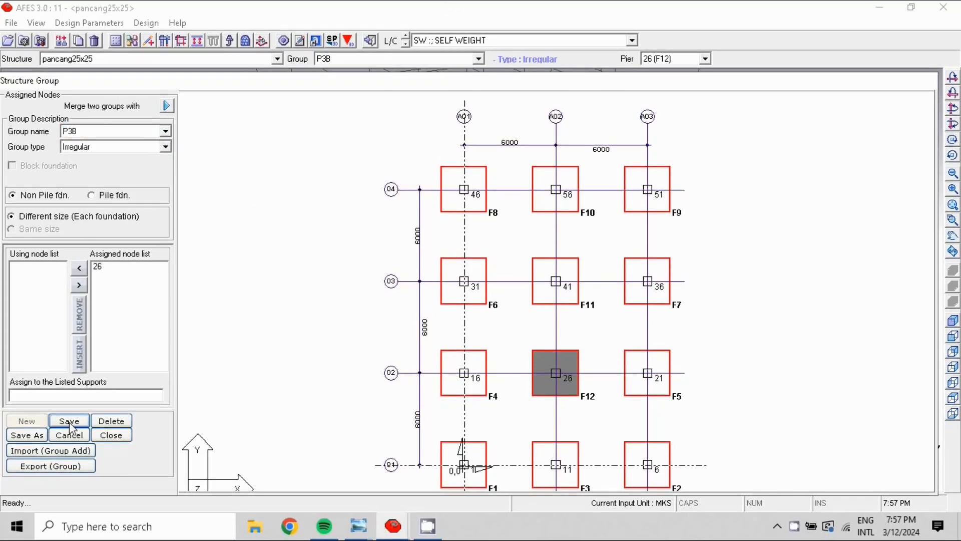
pyautogui.click(111, 435)
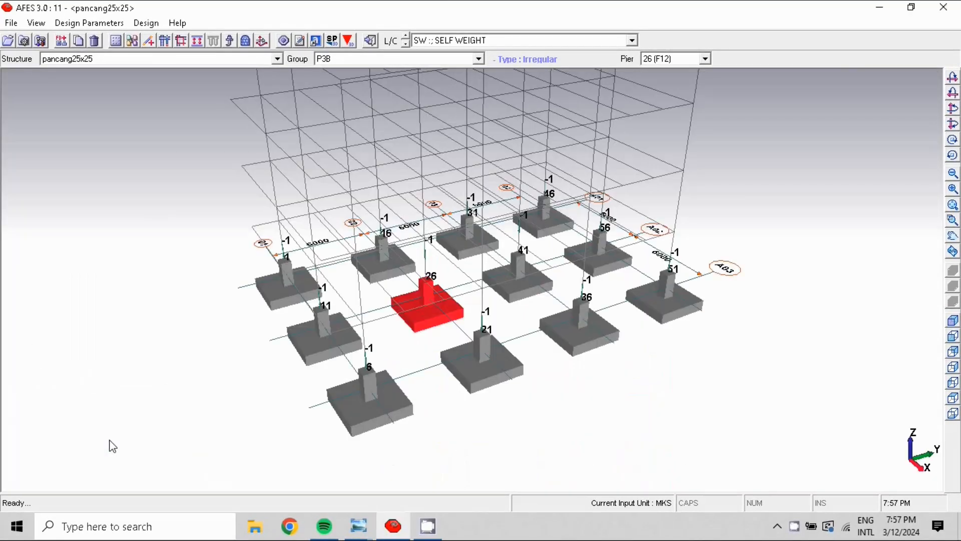
# Open the tie girder settings and add tie girders from node 46 to 56 and from node 56 to 51.
pyautogui.click(149, 42)
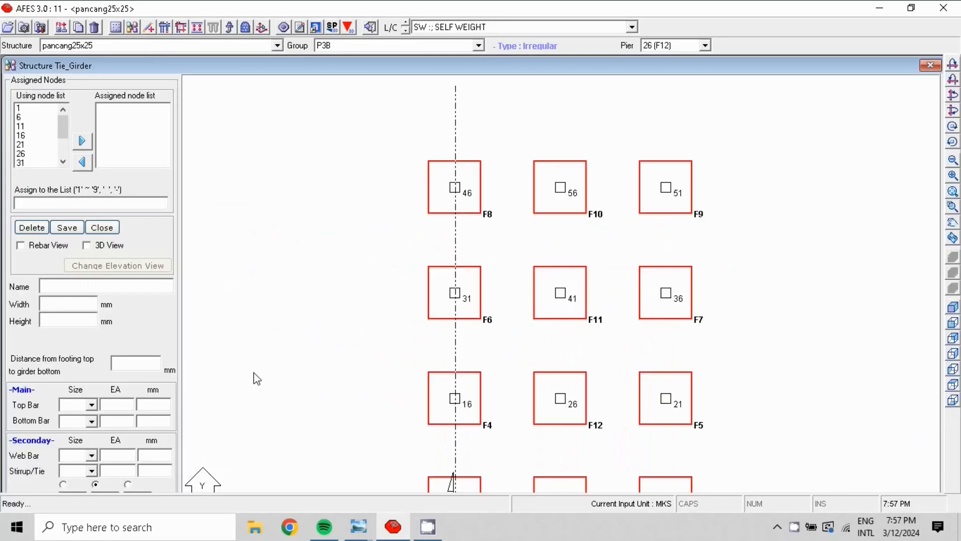
pyautogui.scroll(-3, 568, 312)
pyautogui.moveTo(567, 313); pyautogui.dragTo(543, 254, button='middle')
pyautogui.scroll(1, 549, 270)
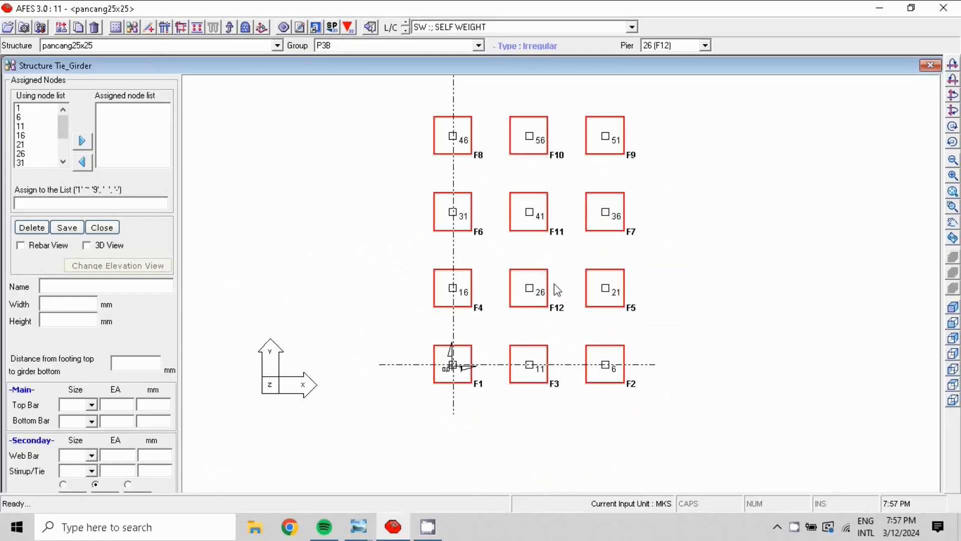
pyautogui.moveTo(523, 359)
pyautogui.mouseDown(button='middle')
pyautogui.moveTo(531, 383)
pyautogui.moveTo(528, 371)
pyautogui.mouseUp(button='middle')
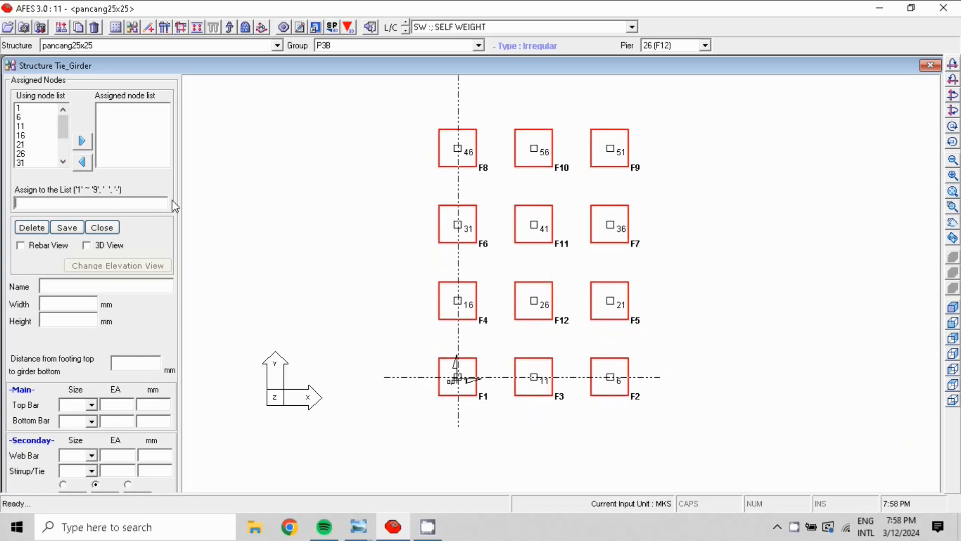
pyautogui.click(461, 151)
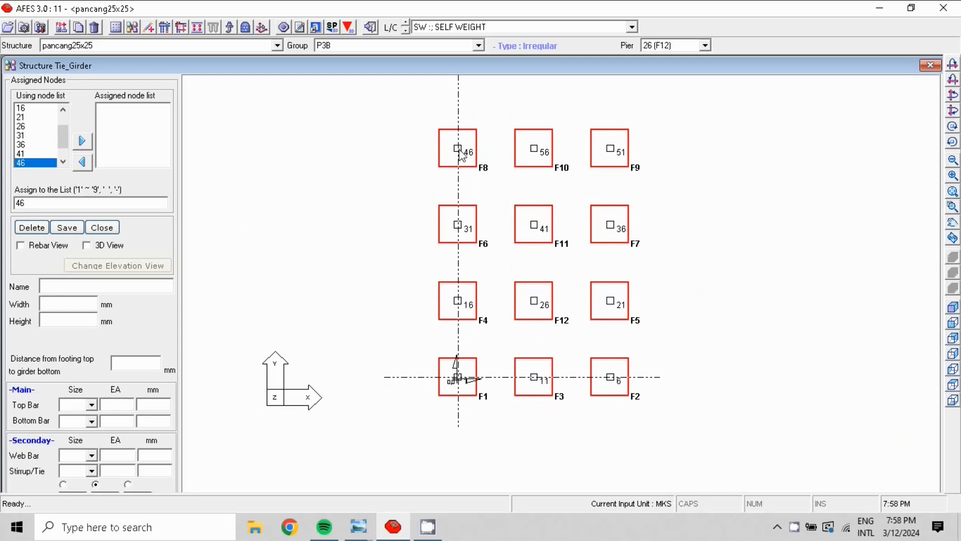
pyautogui.click(535, 148)
pyautogui.click(566, 155)
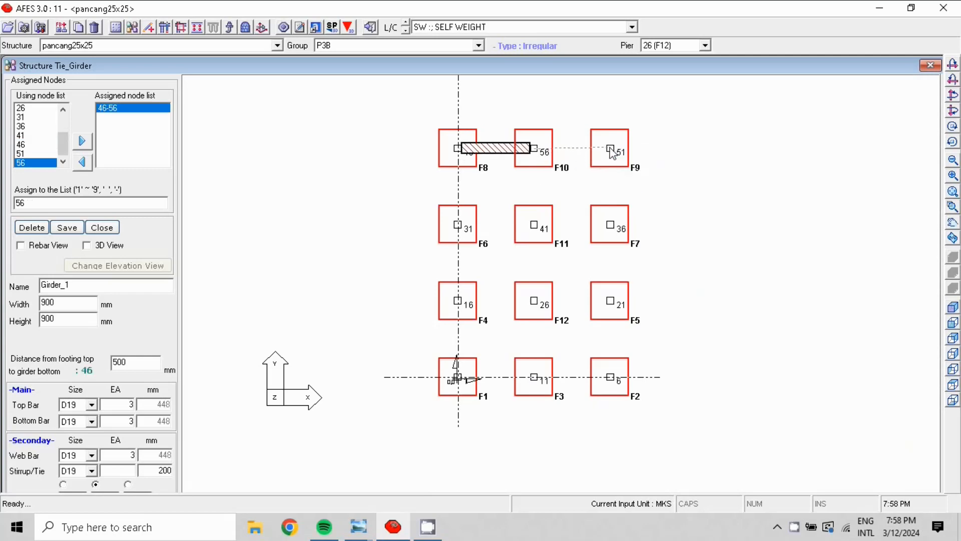
pyautogui.click(611, 148)
pyautogui.click(640, 157)
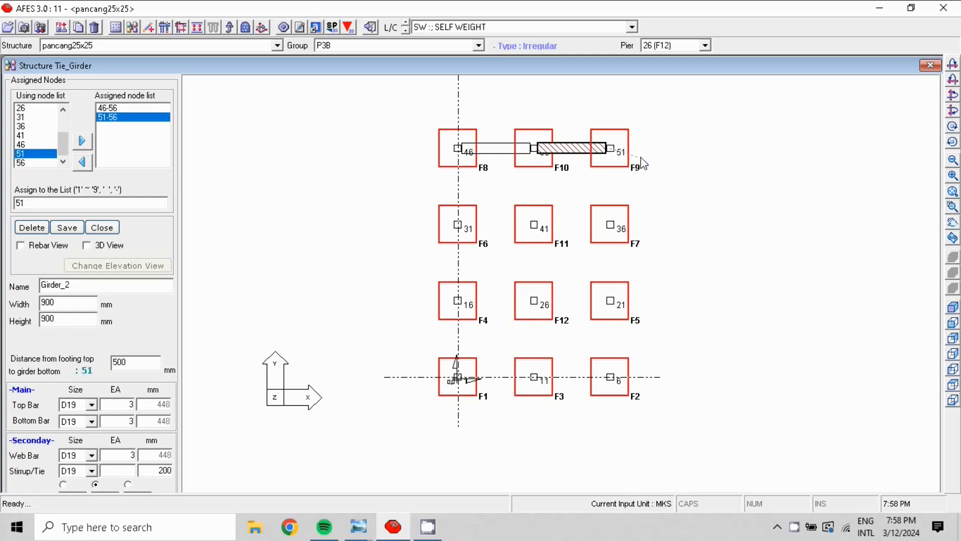
# Add tie girders between nodes 51 and 36, 36 and 21, and 21 and 6.
pyautogui.click(610, 225)
pyautogui.click(639, 234)
pyautogui.click(611, 301)
pyautogui.click(661, 311)
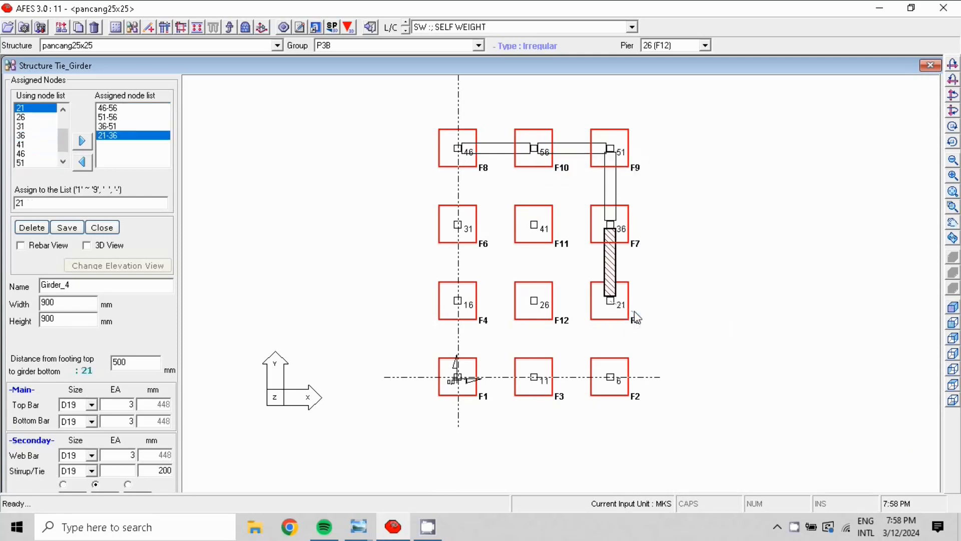
pyautogui.click(612, 378)
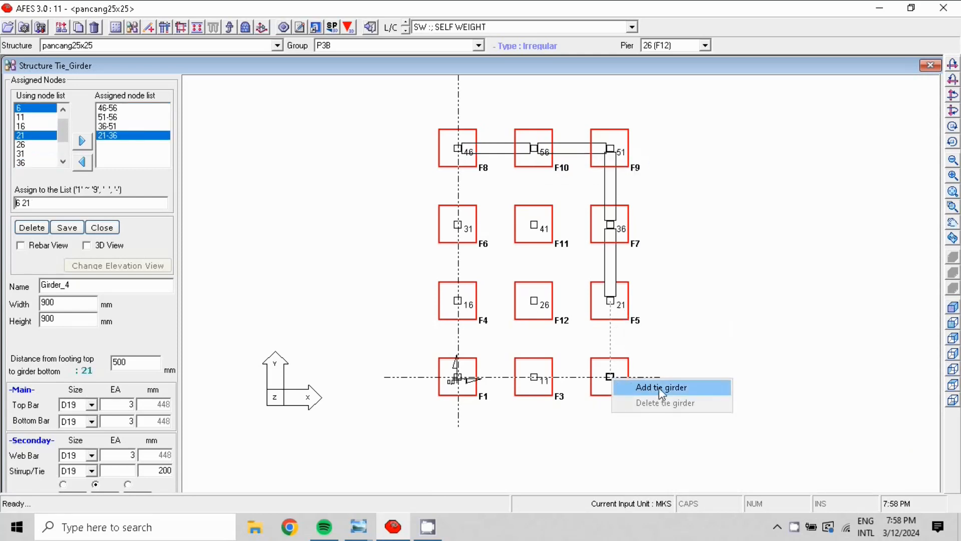
pyautogui.click(661, 389)
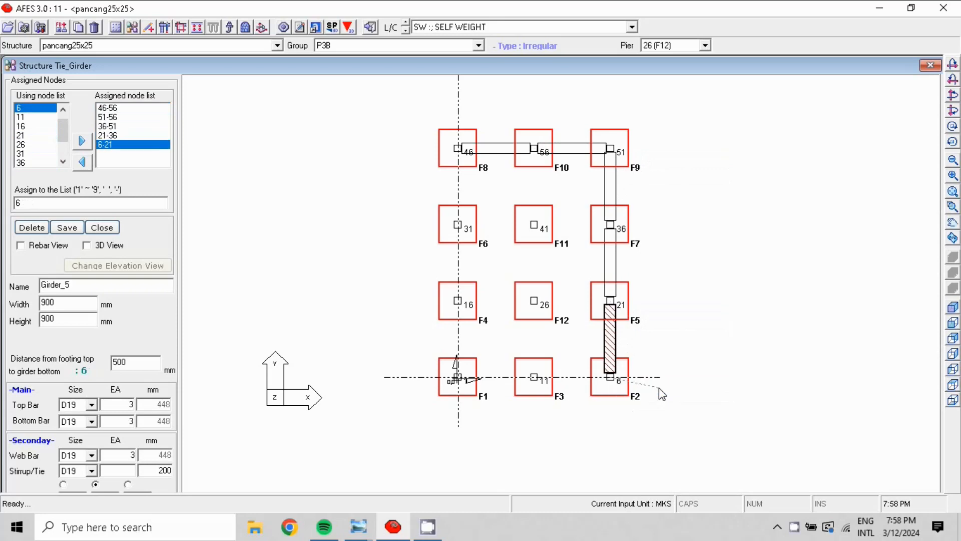
# Add tie girders between nodes 6 and 11 and between nodes 11 and 1.
pyautogui.click(536, 379)
pyautogui.click(603, 390)
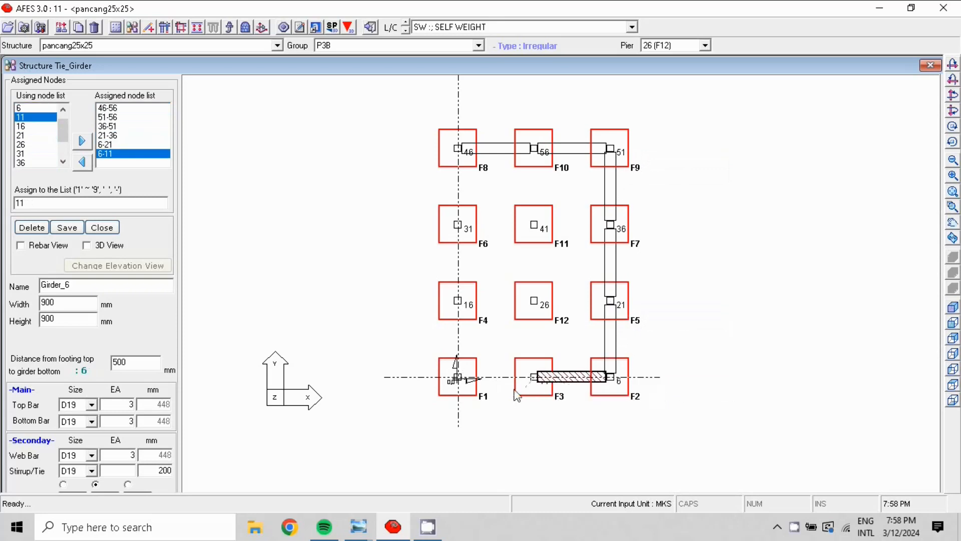
pyautogui.click(456, 378)
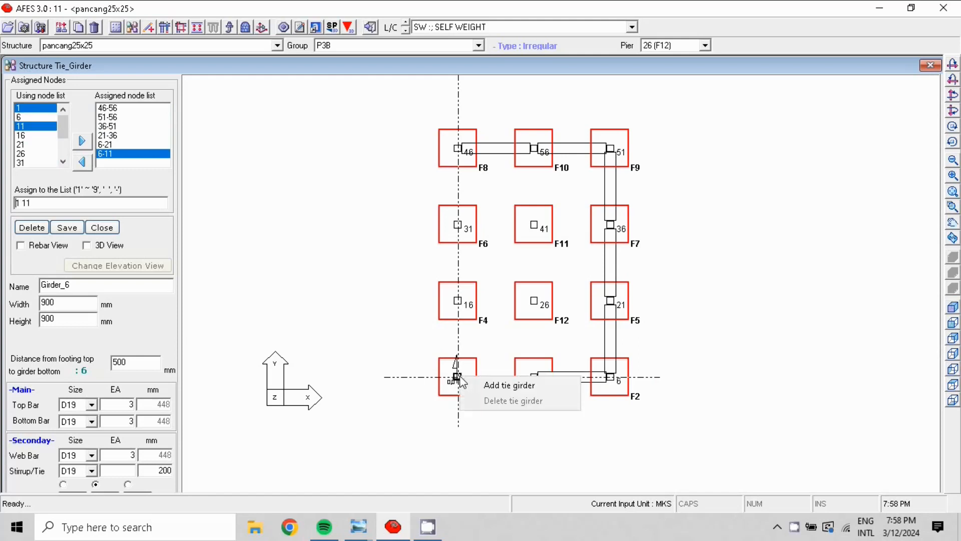
pyautogui.click(509, 386)
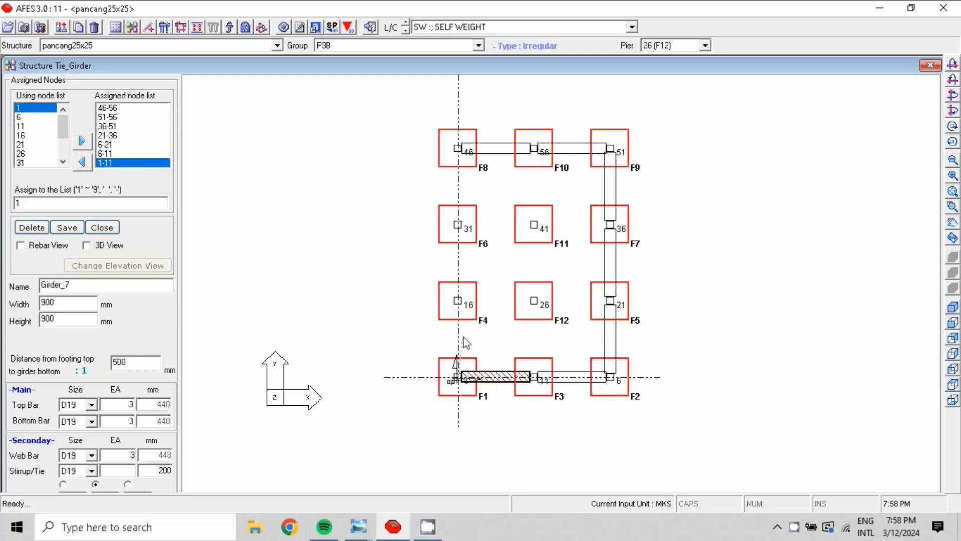
# Close the perimeter with tie girders between nodes 1 and 16, 16 and 31, and 31 and 46.
pyautogui.click(458, 302)
pyautogui.click(485, 311)
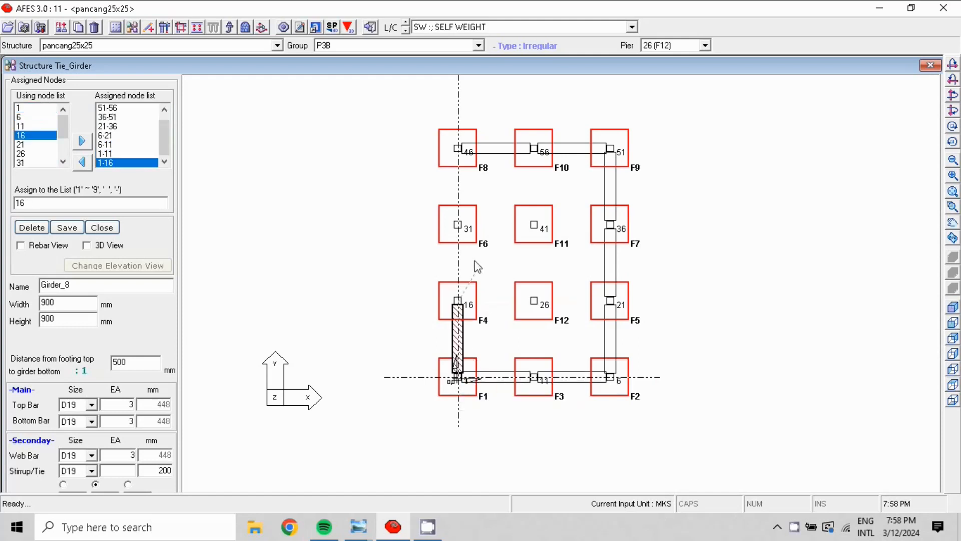
pyautogui.click(461, 230)
pyautogui.click(488, 234)
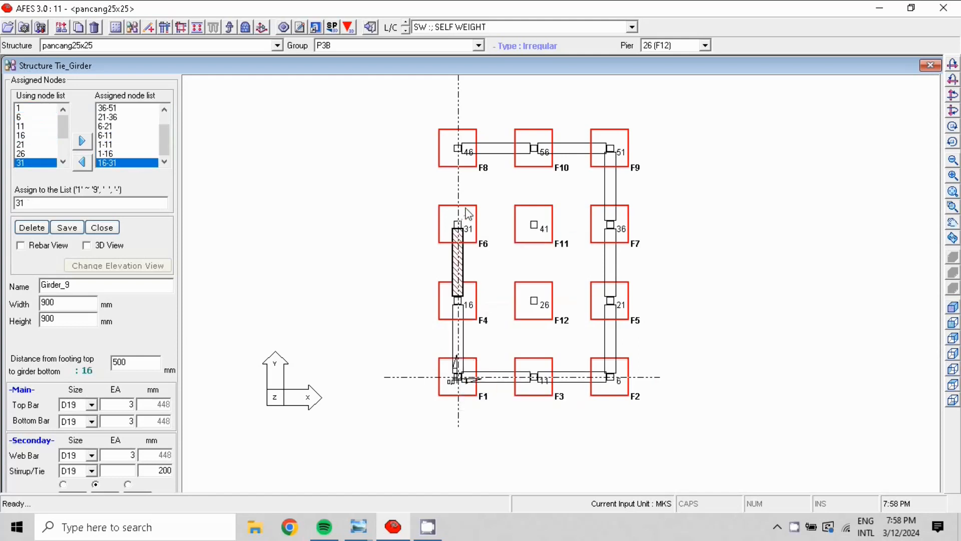
pyautogui.click(464, 152)
pyautogui.click(481, 158)
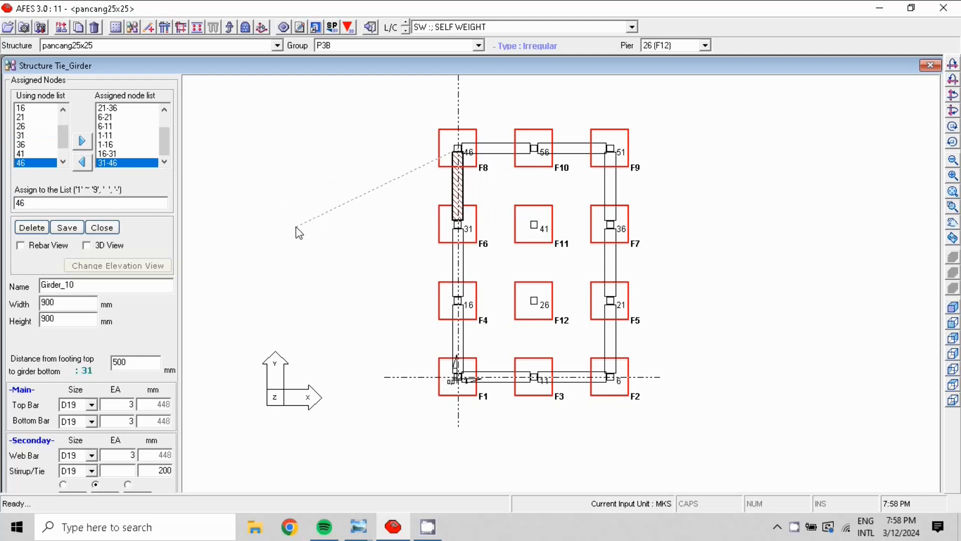
# Add tie girders across the interior from node 31 to 41 and from node 41 to 36.
pyautogui.click(460, 227)
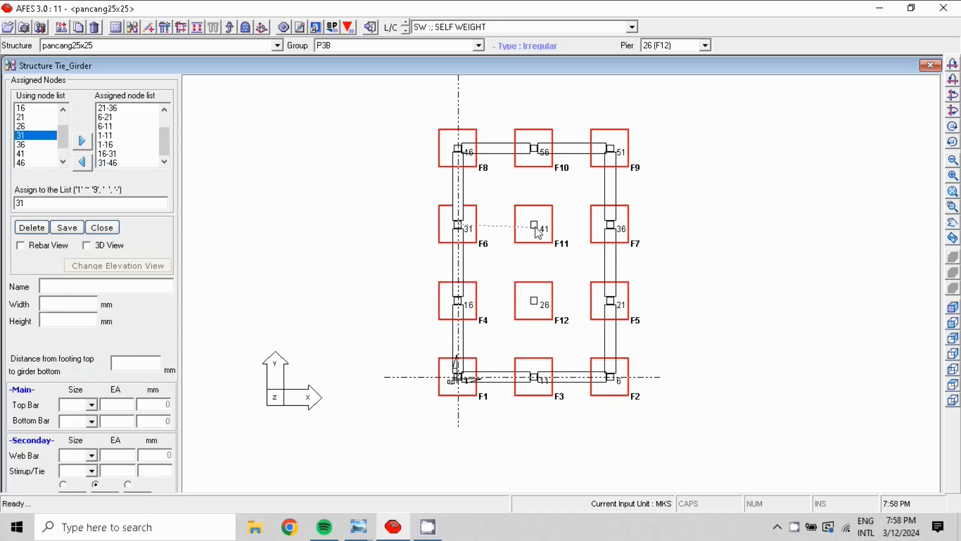
pyautogui.rightClick(538, 231)
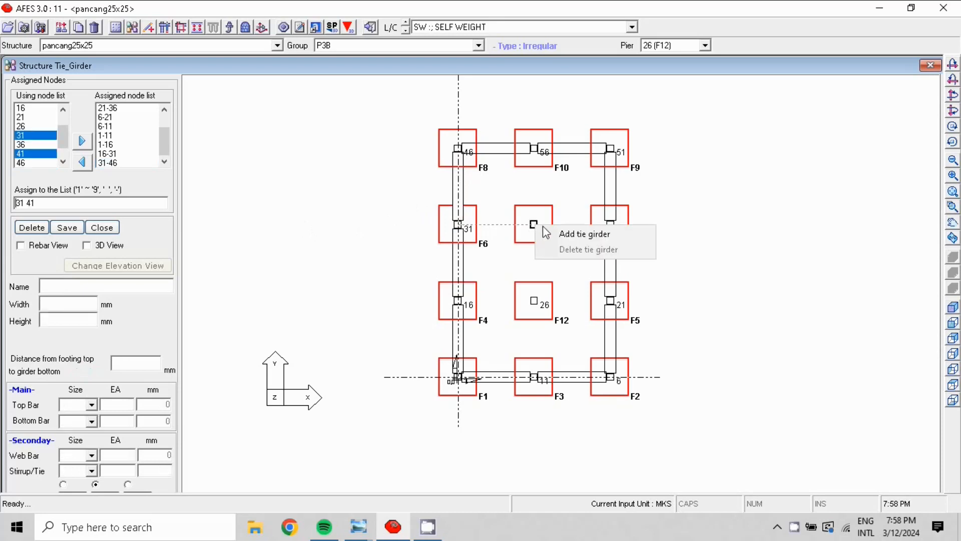
pyautogui.click(570, 233)
pyautogui.rightClick(617, 235)
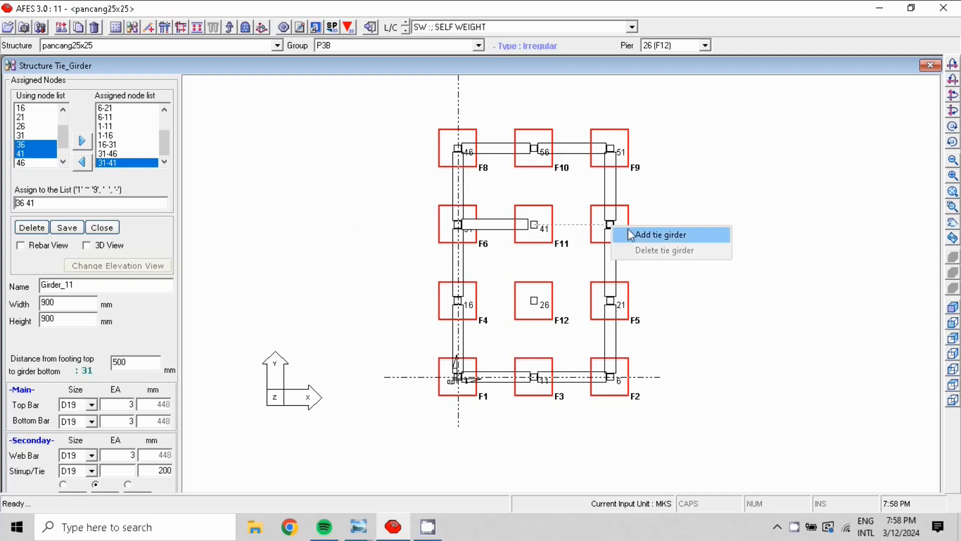
pyautogui.click(639, 234)
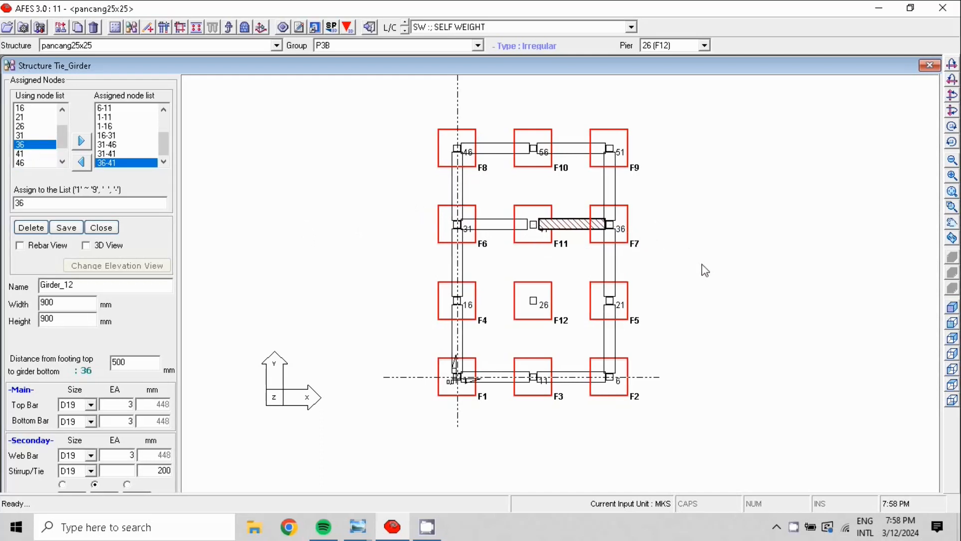
# Add tie girders across the interior from node 16 to 26 and from node 26 to 21.
pyautogui.click(457, 301)
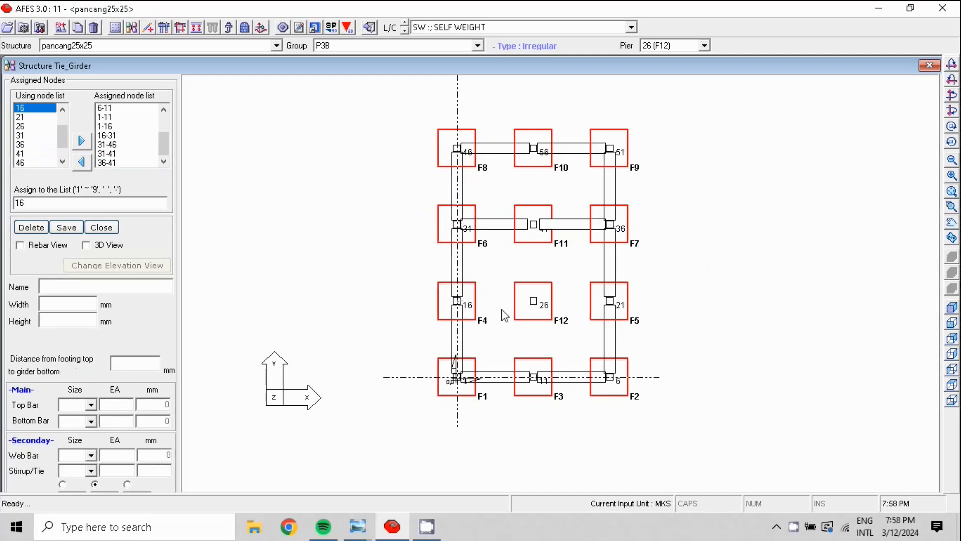
pyautogui.rightClick(534, 300)
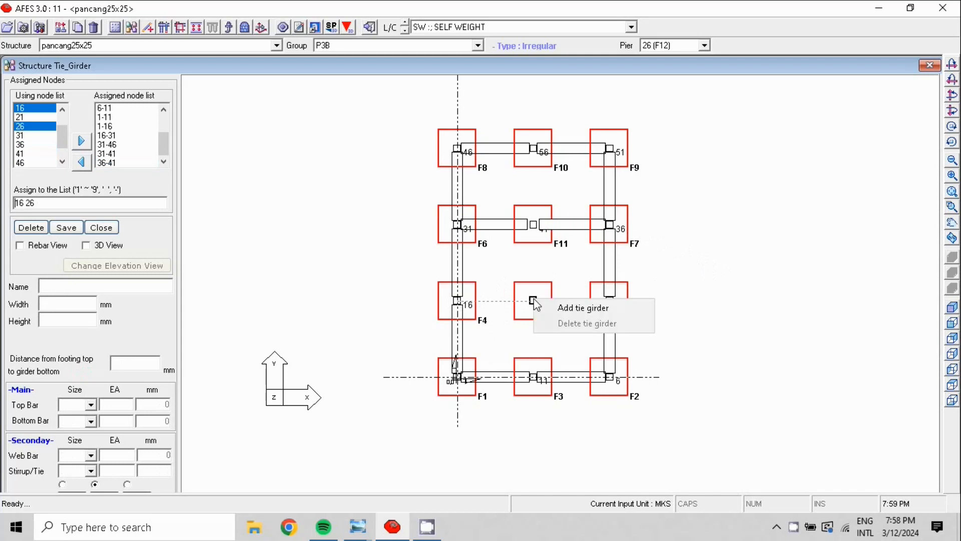
pyautogui.click(563, 308)
pyautogui.rightClick(612, 301)
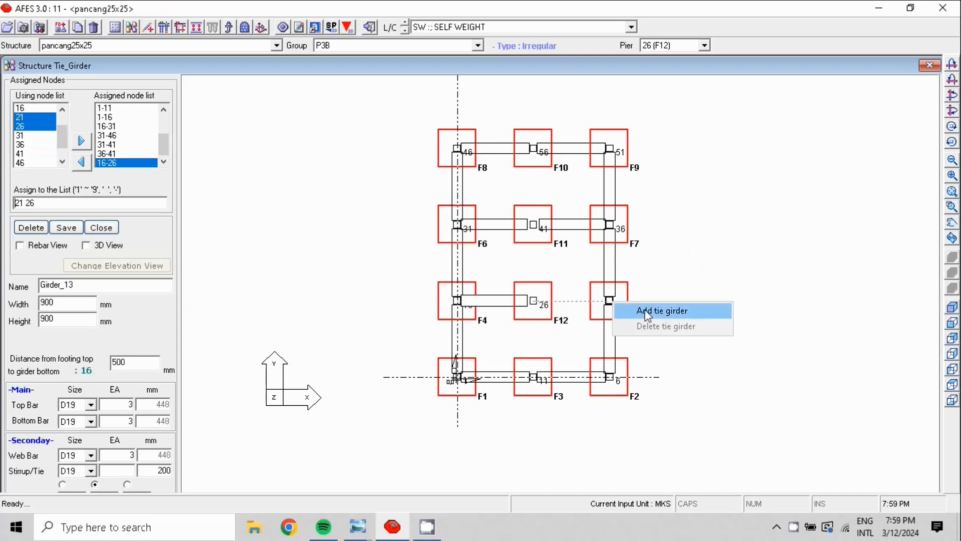
pyautogui.click(643, 310)
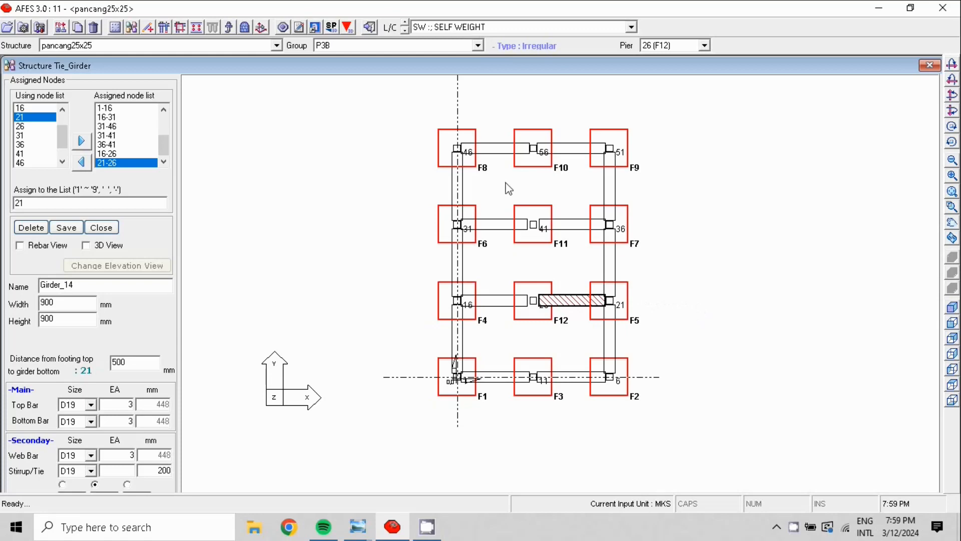
# Add tie girders along the middle column line between nodes 56 and 41, 41 and 26, and 26 and 11.
pyautogui.click(534, 149)
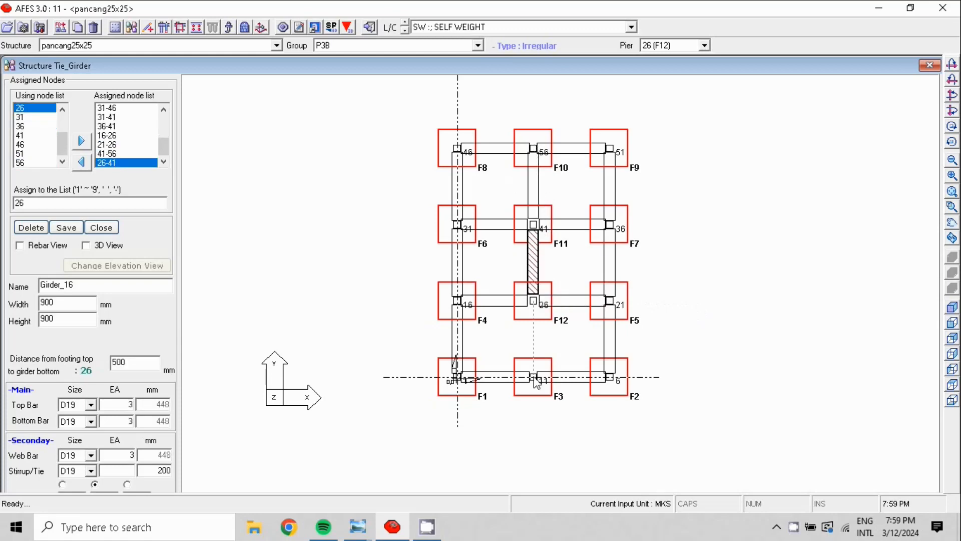
pyautogui.rightClick(534, 377)
pyautogui.click(576, 388)
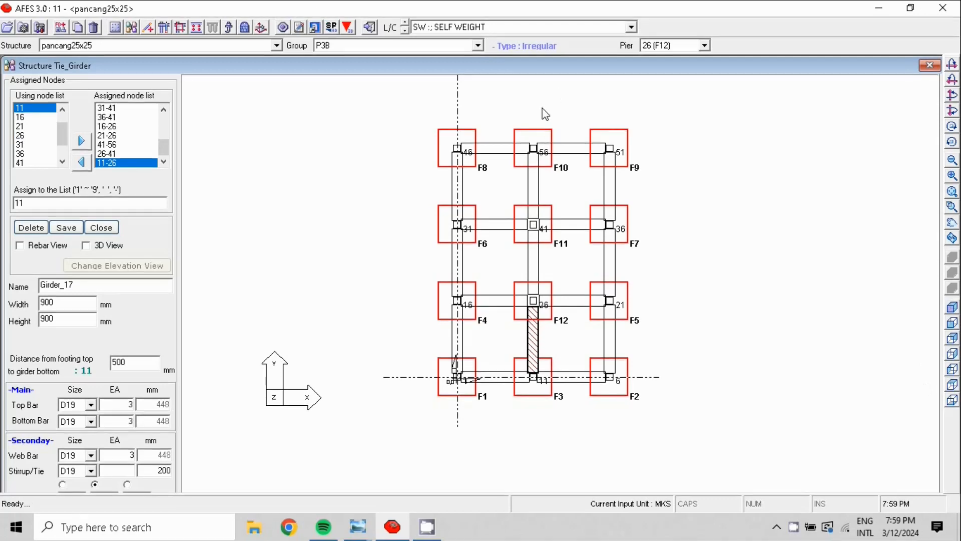
# Select all tie girders except 31-41 and 36-41 and enter sloof30/60 as their name.
pyautogui.click(495, 153)
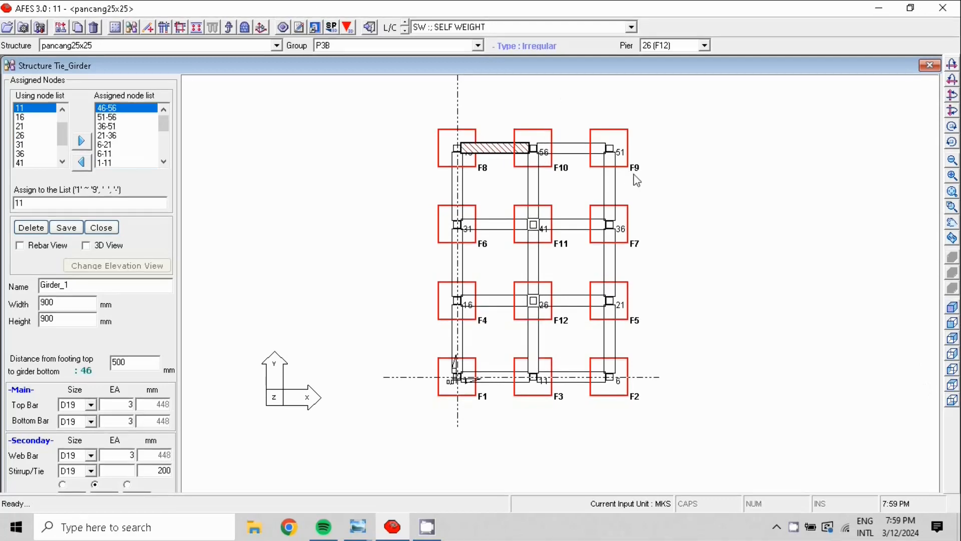
pyautogui.keyDown('ctrl'); pyautogui.click(581, 150); pyautogui.keyUp('ctrl')
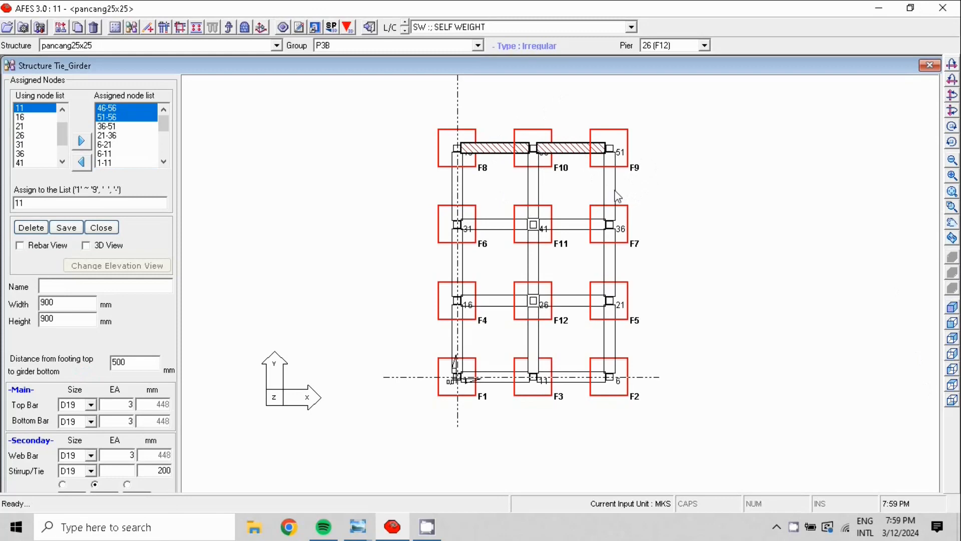
pyautogui.keyDown('ctrl'); pyautogui.click(613, 195); pyautogui.keyUp('ctrl')
pyautogui.keyDown('ctrl'); pyautogui.click(534, 195); pyautogui.keyUp('ctrl')
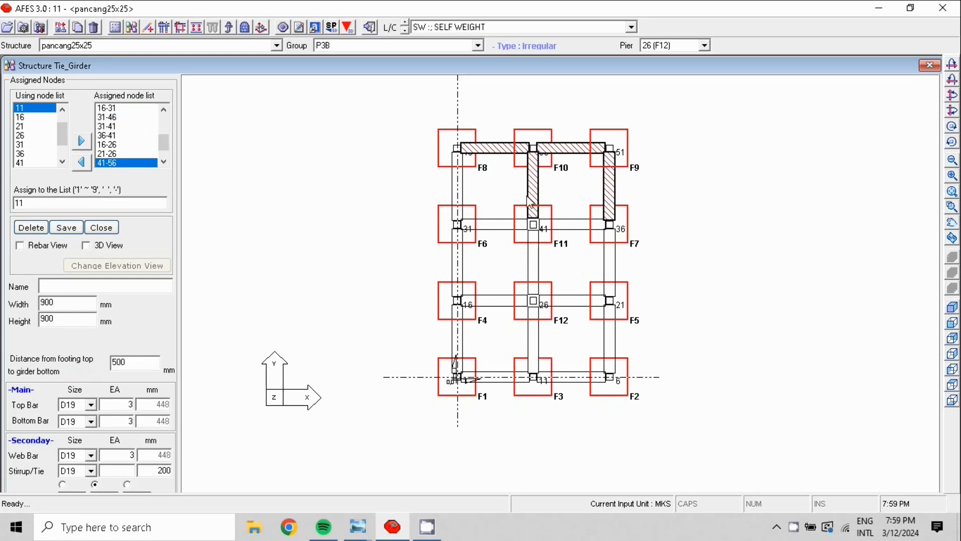
pyautogui.keyDown('ctrl'); pyautogui.click(460, 195); pyautogui.keyUp('ctrl')
pyautogui.keyDown('ctrl'); pyautogui.click(461, 258); pyautogui.keyUp('ctrl')
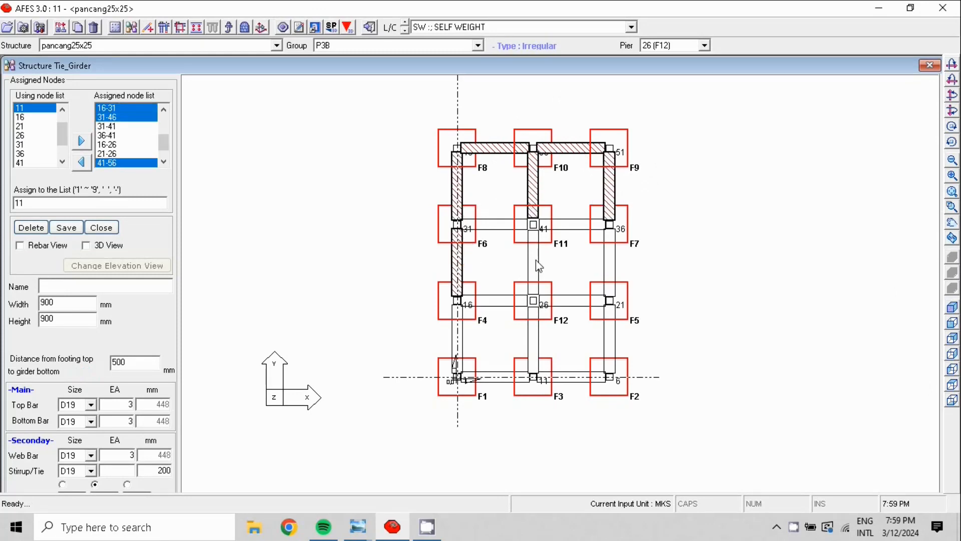
pyautogui.keyDown('ctrl'); pyautogui.click(537, 261); pyautogui.keyUp('ctrl')
pyautogui.keyDown('ctrl'); pyautogui.click(611, 333); pyautogui.keyUp('ctrl')
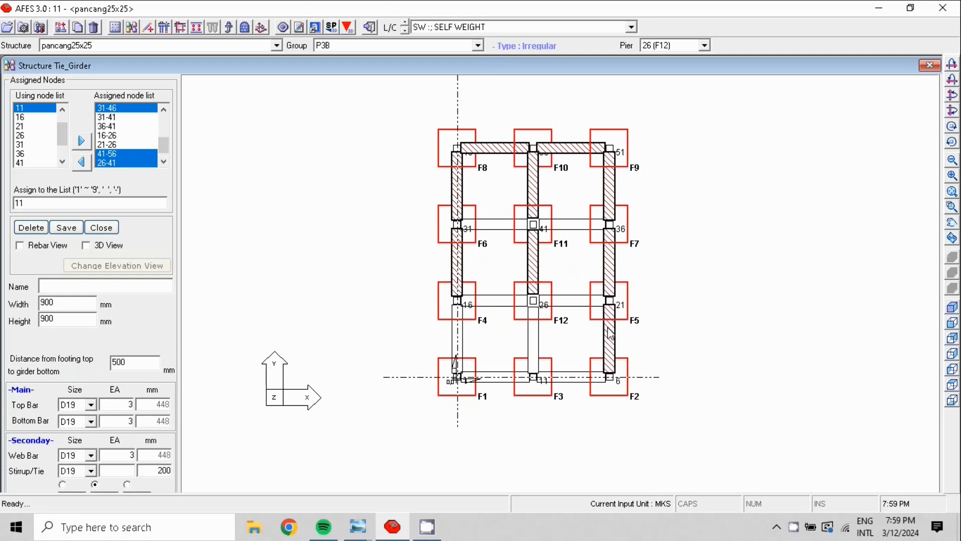
pyautogui.keyDown('ctrl'); pyautogui.click(570, 302); pyautogui.keyUp('ctrl')
pyautogui.keyDown('ctrl'); pyautogui.click(507, 303); pyautogui.keyUp('ctrl')
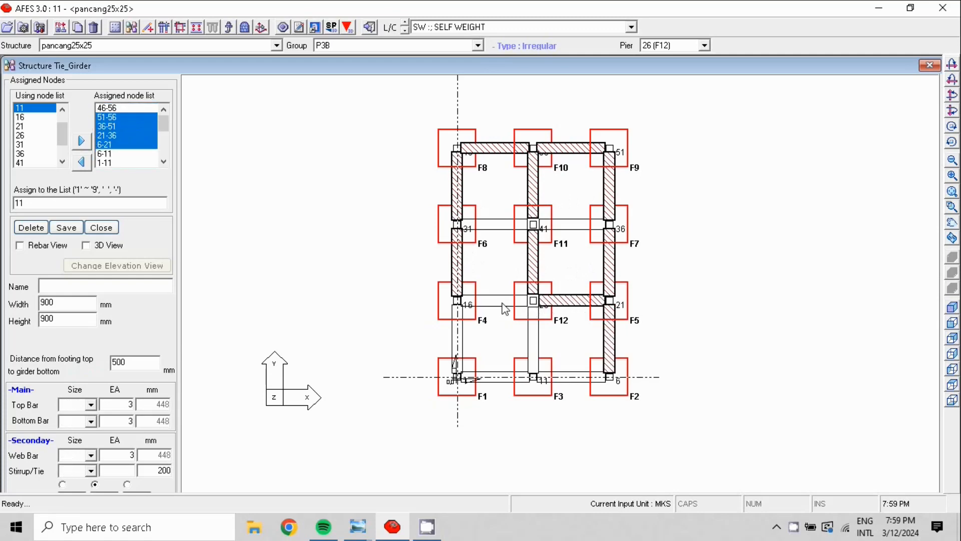
pyautogui.keyDown('ctrl'); pyautogui.click(457, 343); pyautogui.keyUp('ctrl')
pyautogui.keyDown('ctrl'); pyautogui.click(538, 338); pyautogui.keyUp('ctrl')
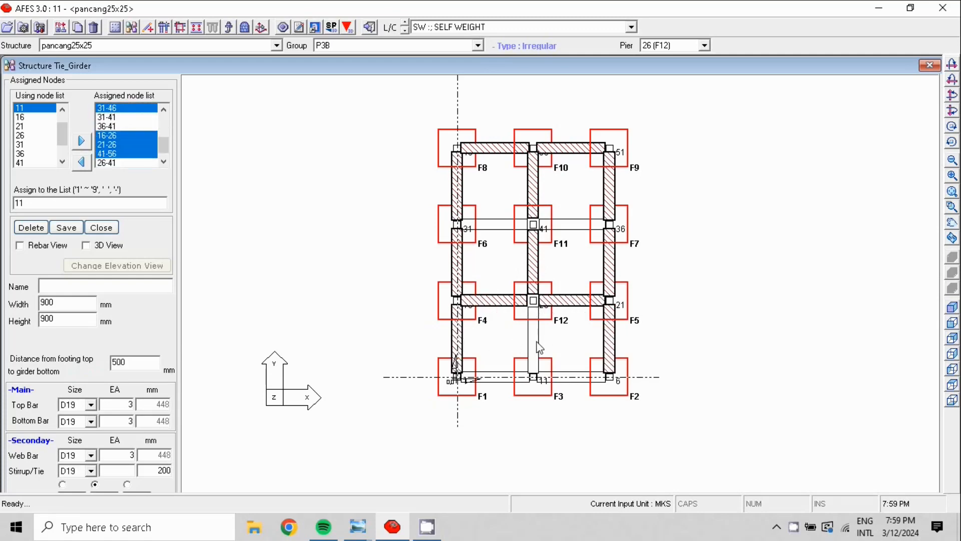
pyautogui.keyDown('ctrl'); pyautogui.click(499, 379); pyautogui.keyUp('ctrl')
pyautogui.keyDown('ctrl'); pyautogui.click(583, 379); pyautogui.keyUp('ctrl')
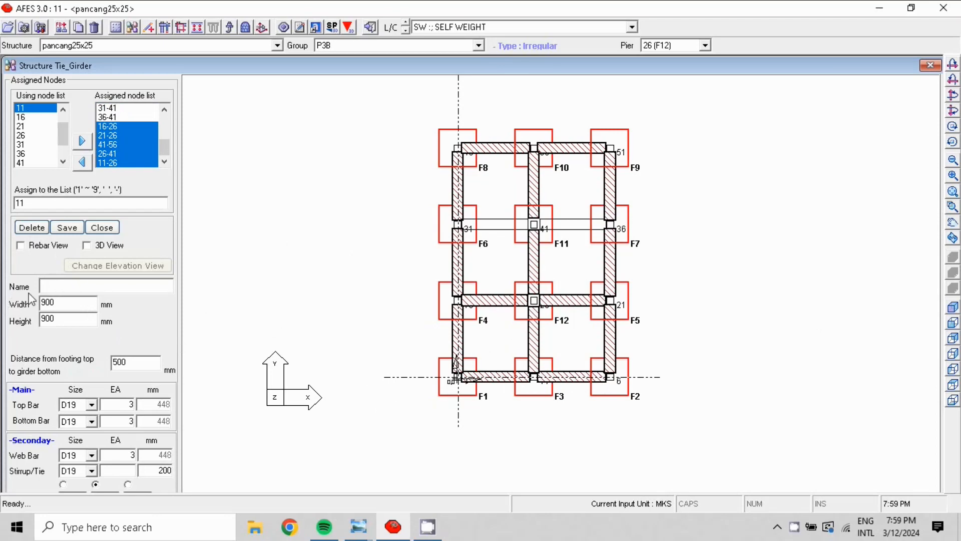
pyautogui.click(64, 288)
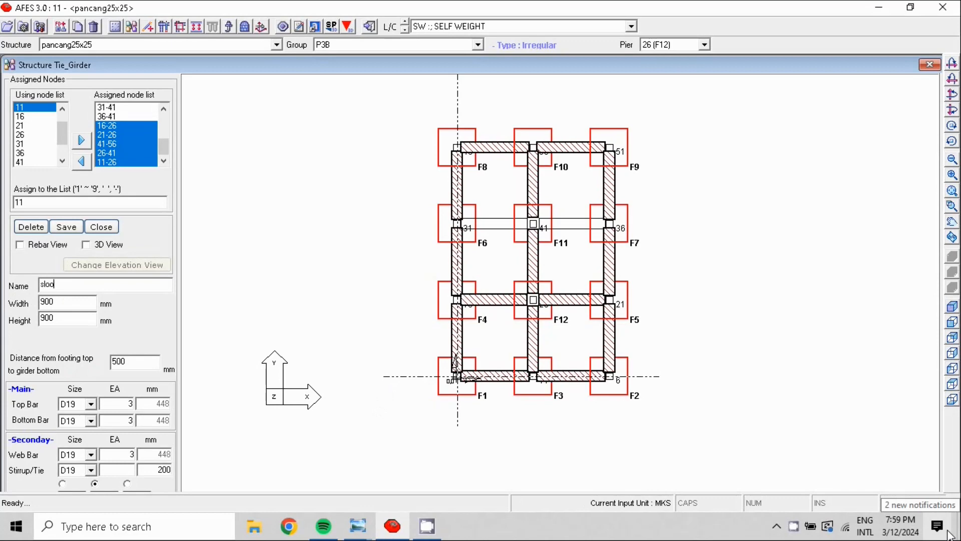
pyautogui.write('sloof30/60')
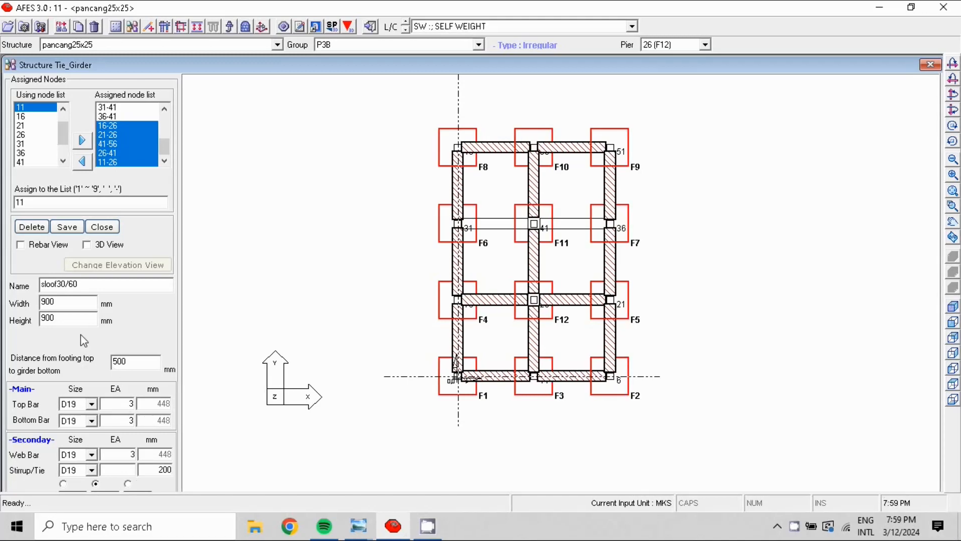
# Set the selected tie girders' width to 300 mm, height to 600 mm and distance from footing top to girder bottom to 100 mm.
pyautogui.press('Tab')
pyautogui.press('Home')
pyautogui.doubleClick(60, 302)
pyautogui.write('3')
pyautogui.doubleClick(70, 323)
pyautogui.write('6')
pyautogui.write('1')
# Set the tie girders' main reinforcement to four D16 top bars and four D16 bottom bars.
pyautogui.click(91, 405)
pyautogui.scroll(1, 94, 419)
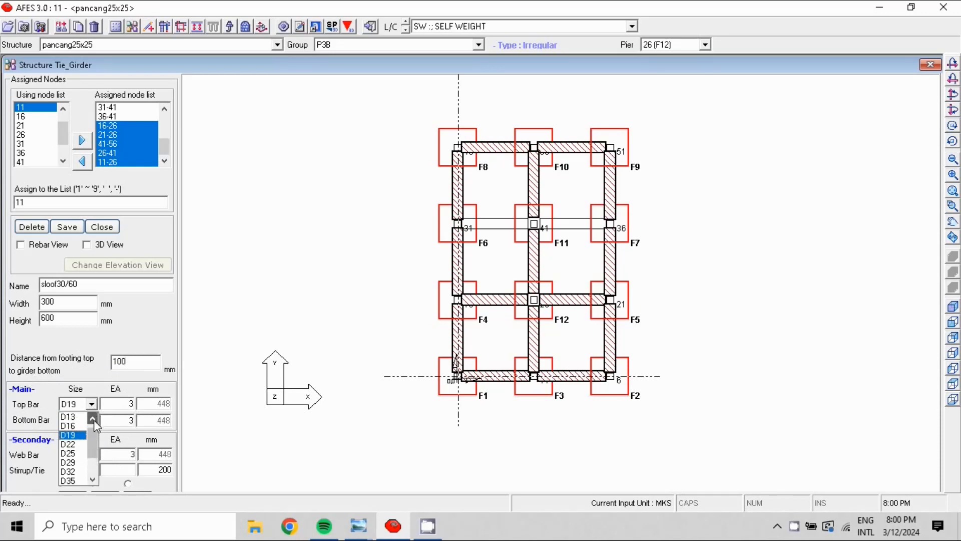
pyautogui.click(78, 430)
pyautogui.click(92, 421)
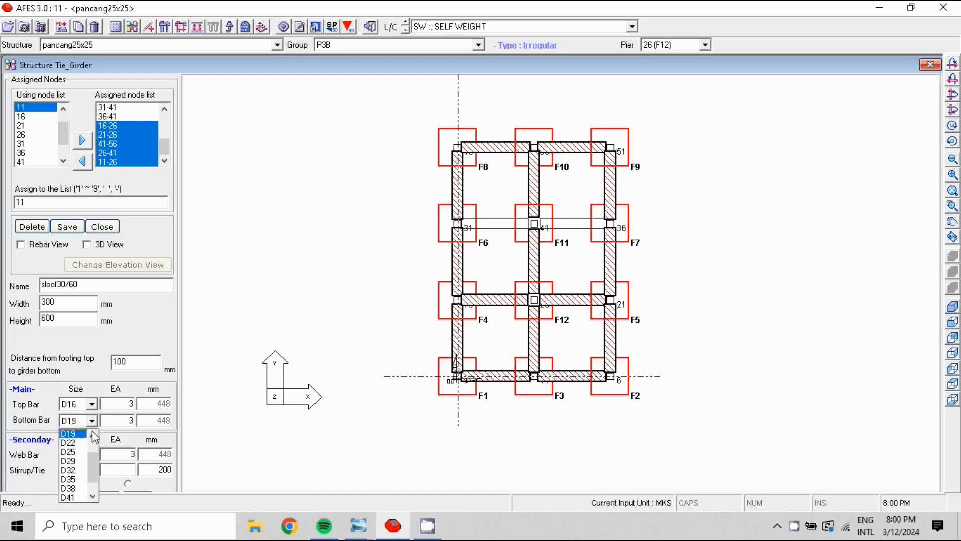
pyautogui.click(92, 433)
pyautogui.click(78, 435)
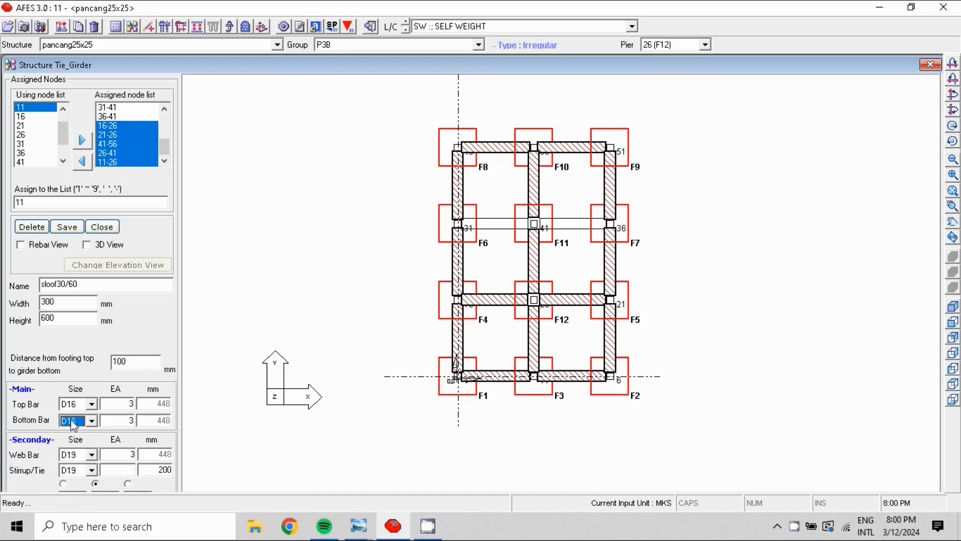
pyautogui.doubleClick(118, 404)
pyautogui.write('4')
pyautogui.doubleClick(131, 420)
pyautogui.write('4')
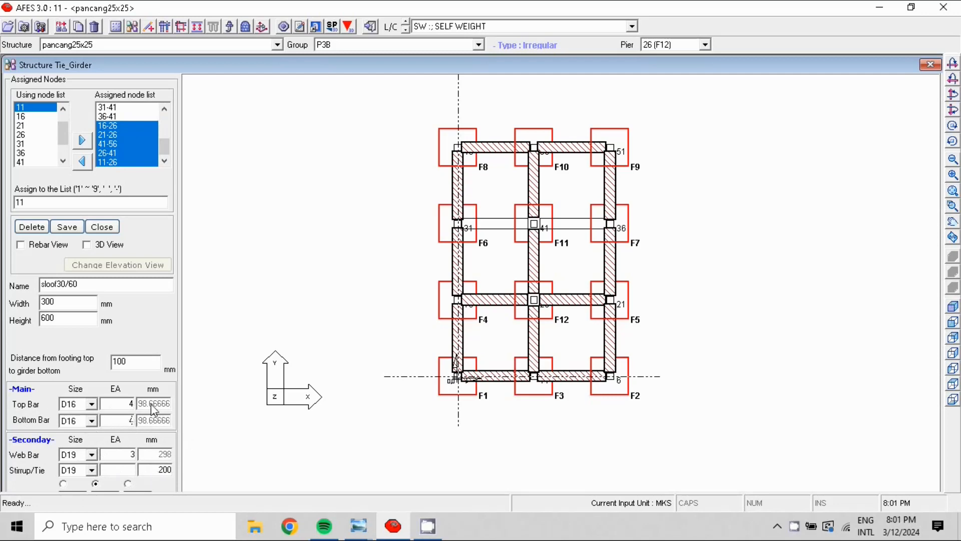
# Set the secondary reinforcement to two D16 web bars and D16 stirrups at 150 mm, and save the selected girders.
pyautogui.click(91, 456)
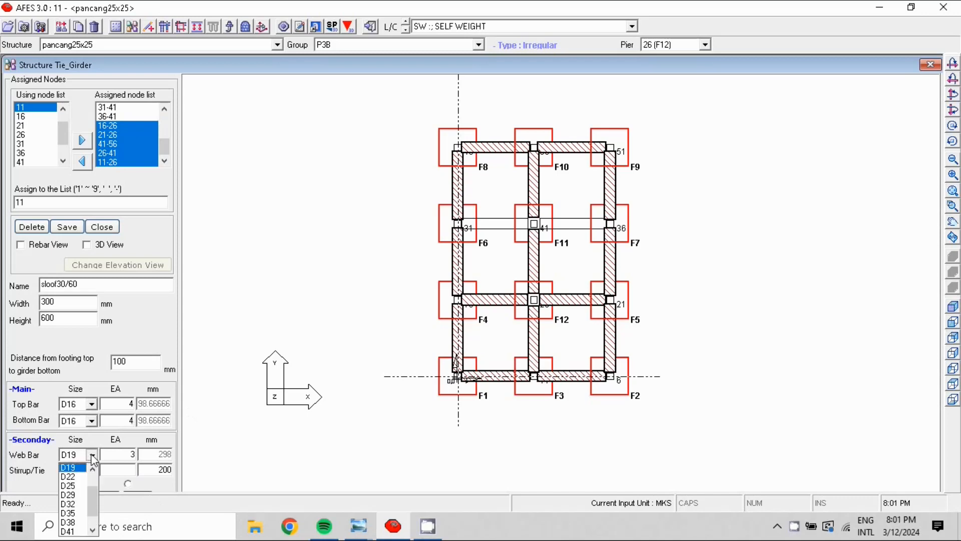
pyautogui.click(92, 457)
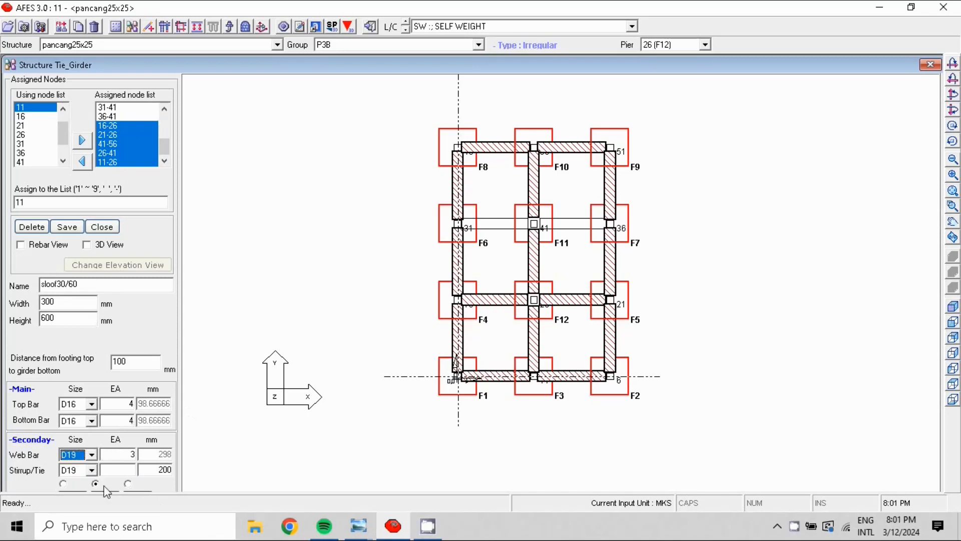
pyautogui.click(91, 470)
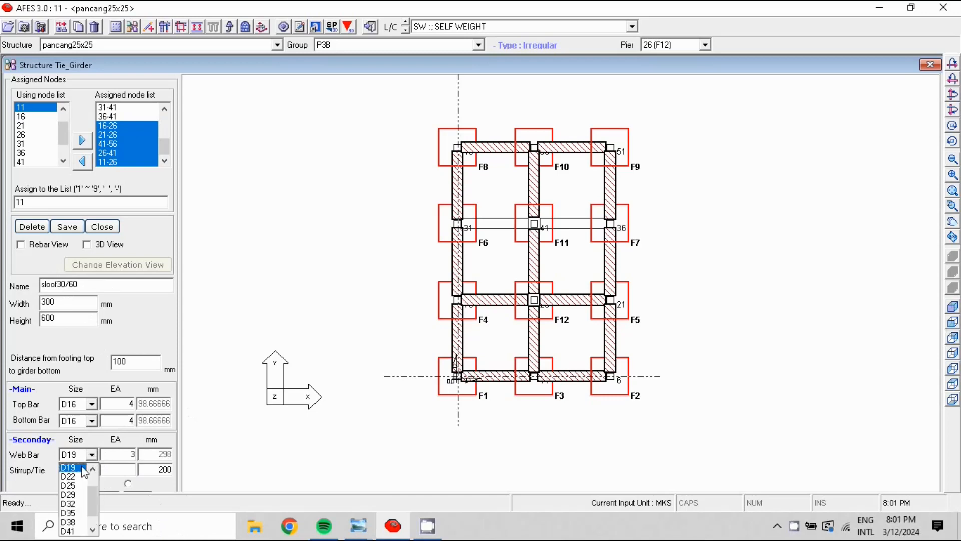
pyautogui.click(93, 469)
pyautogui.click(83, 476)
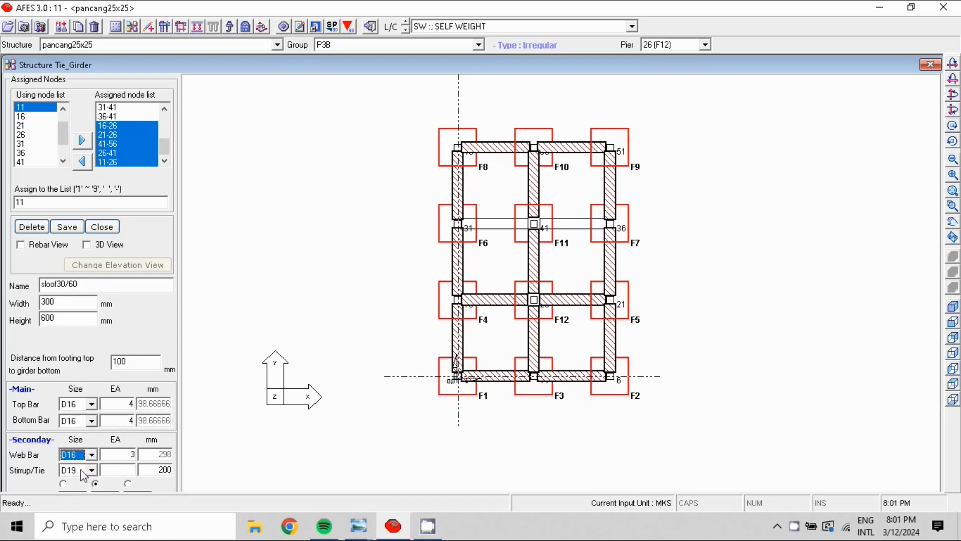
pyautogui.click(91, 470)
pyautogui.scroll(1, 82, 418)
pyautogui.click(74, 412)
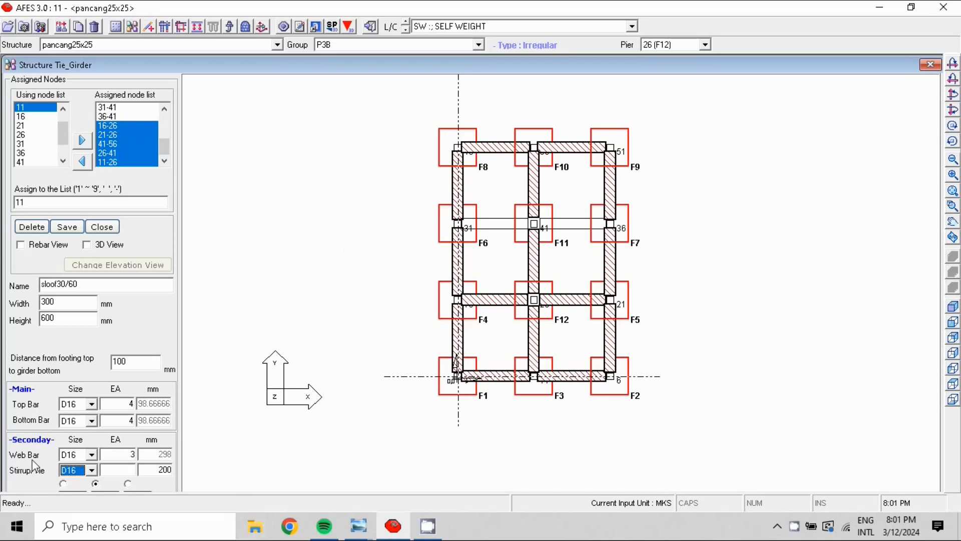
pyautogui.doubleClick(126, 457)
pyautogui.write('2')
pyautogui.doubleClick(158, 471)
pyautogui.write('150')
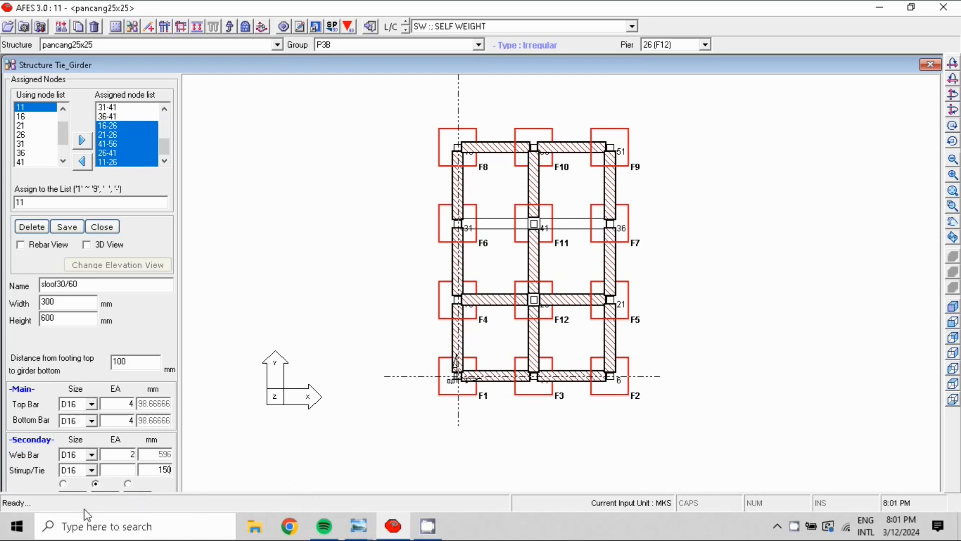
pyautogui.click(77, 231)
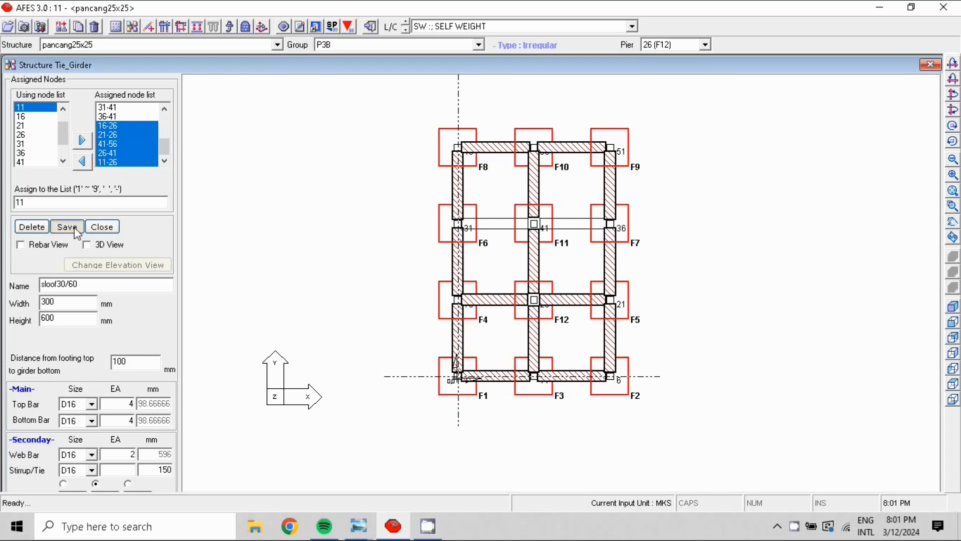
# Add girders 31-41 and 36-41 to the selection, save the same section for them and close the tie girder settings.
pyautogui.click(511, 232)
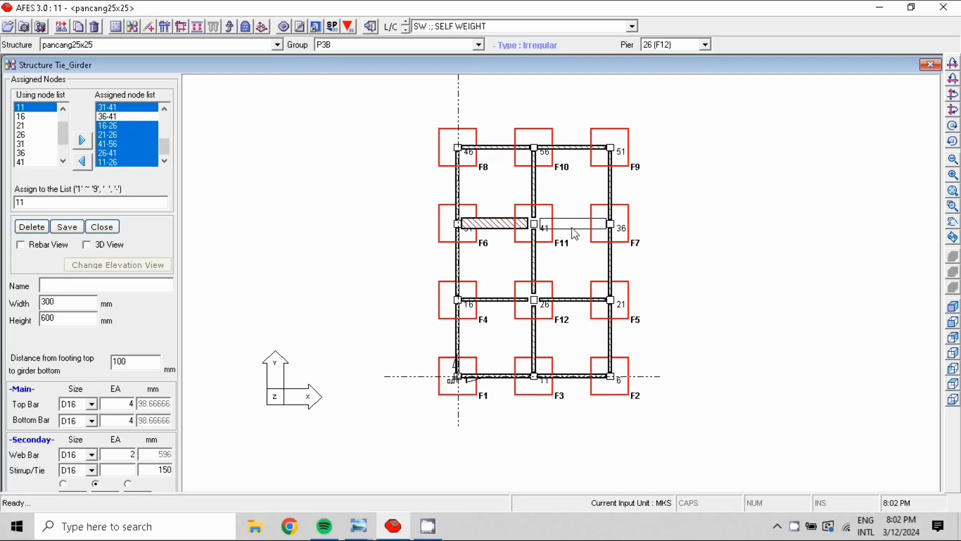
pyautogui.click(589, 230)
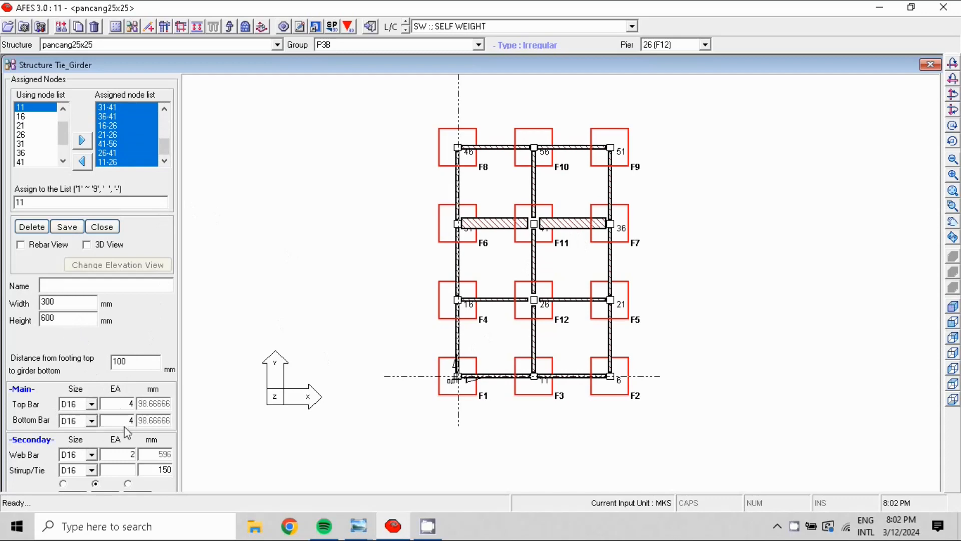
pyautogui.click(68, 228)
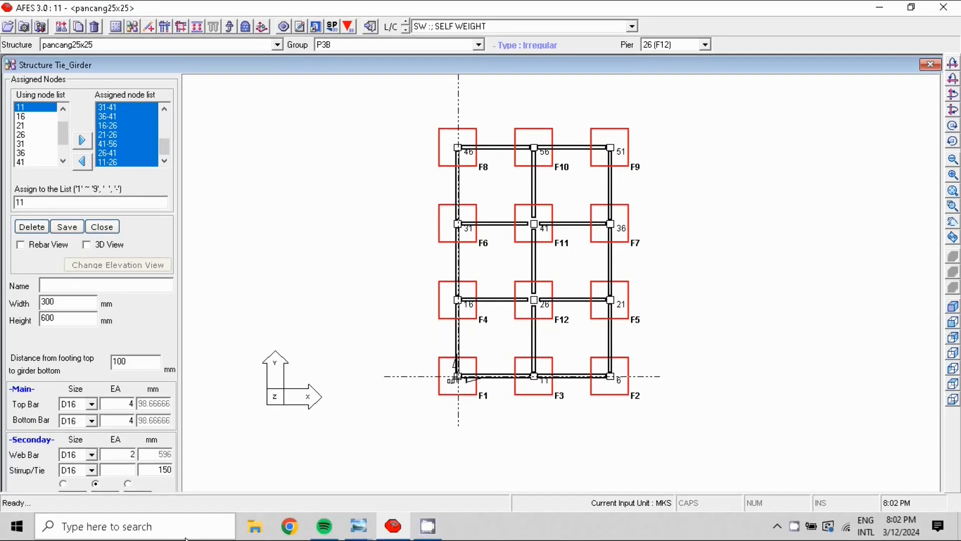
pyautogui.click(102, 227)
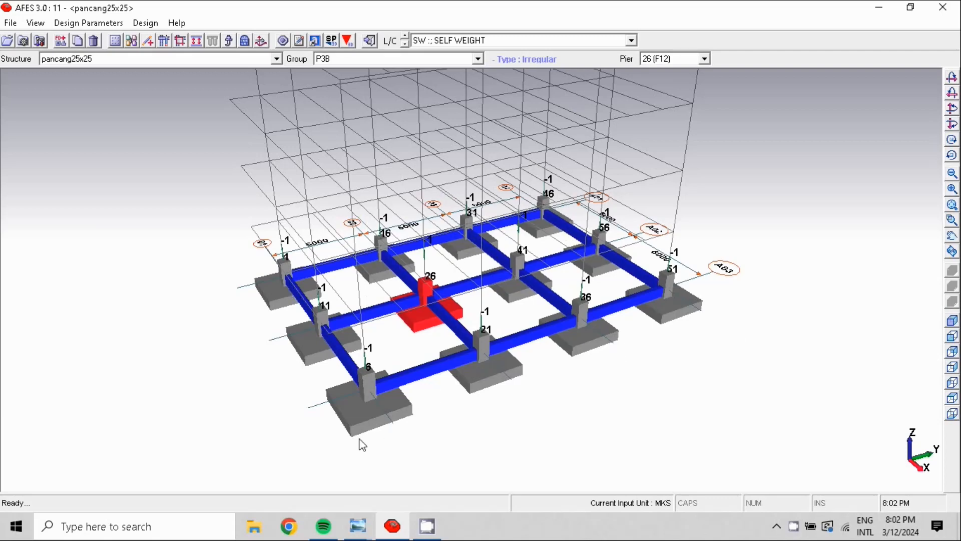
# Make P2 the current foundation group and open its footing and pier feature settings.
pyautogui.click(479, 60)
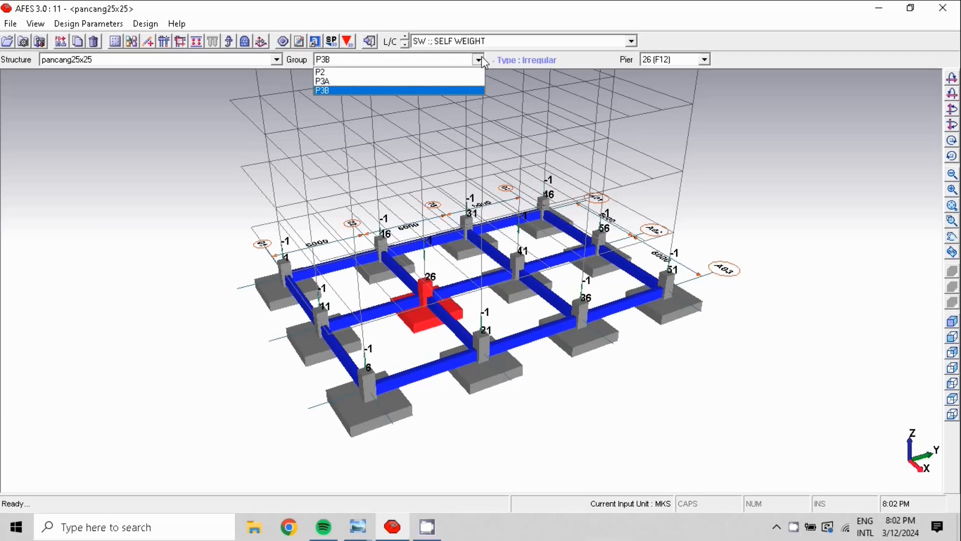
pyautogui.click(441, 80)
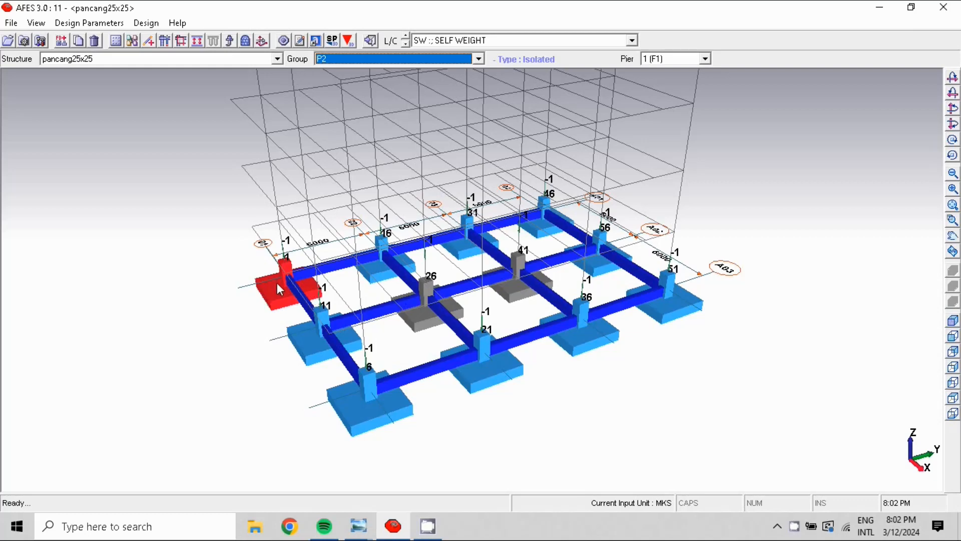
pyautogui.click(166, 43)
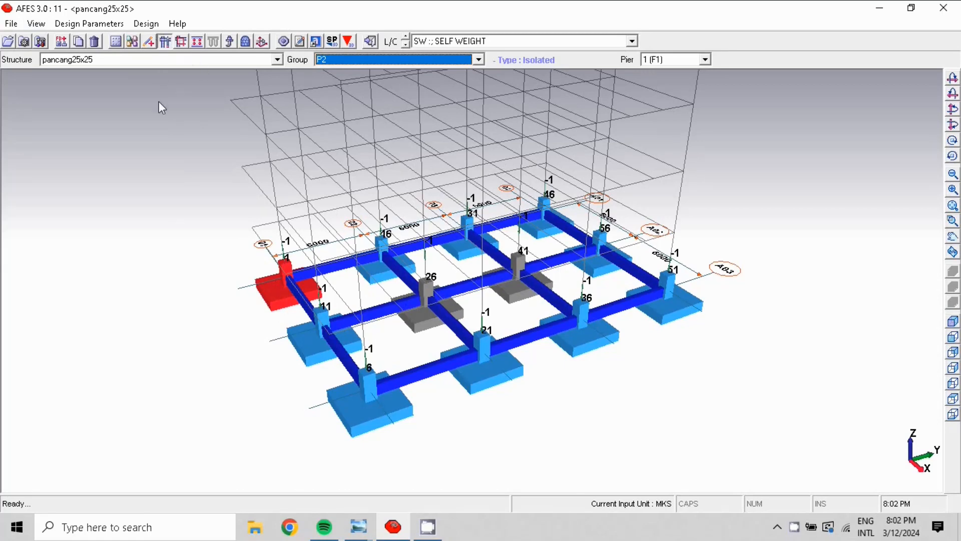
pyautogui.click(394, 366)
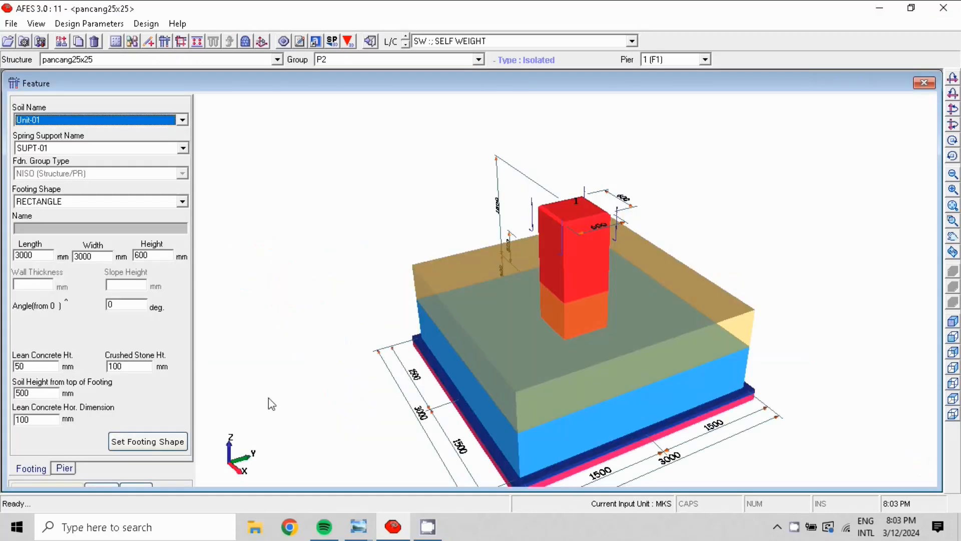
pyautogui.scroll(-4, 621, 252)
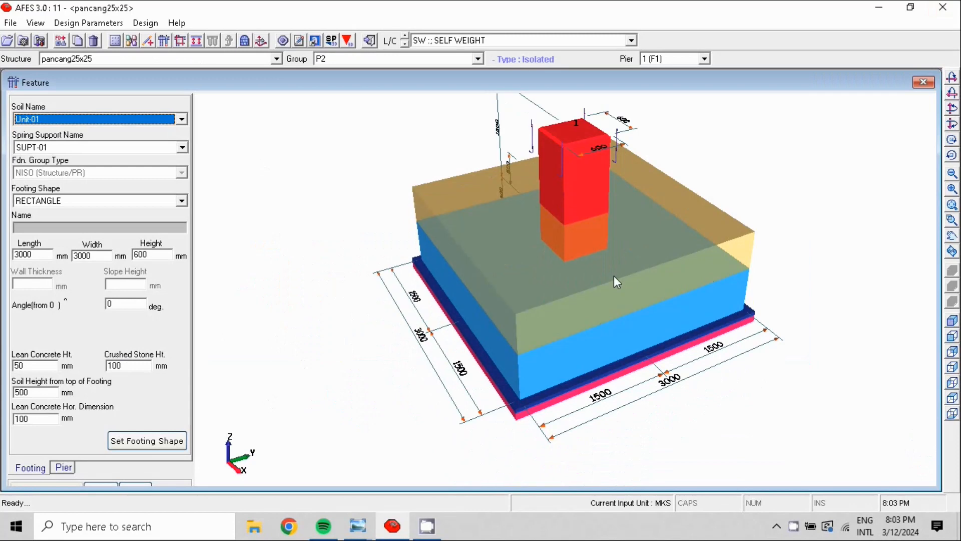
pyautogui.moveTo(512, 377); pyautogui.dragTo(647, 373)
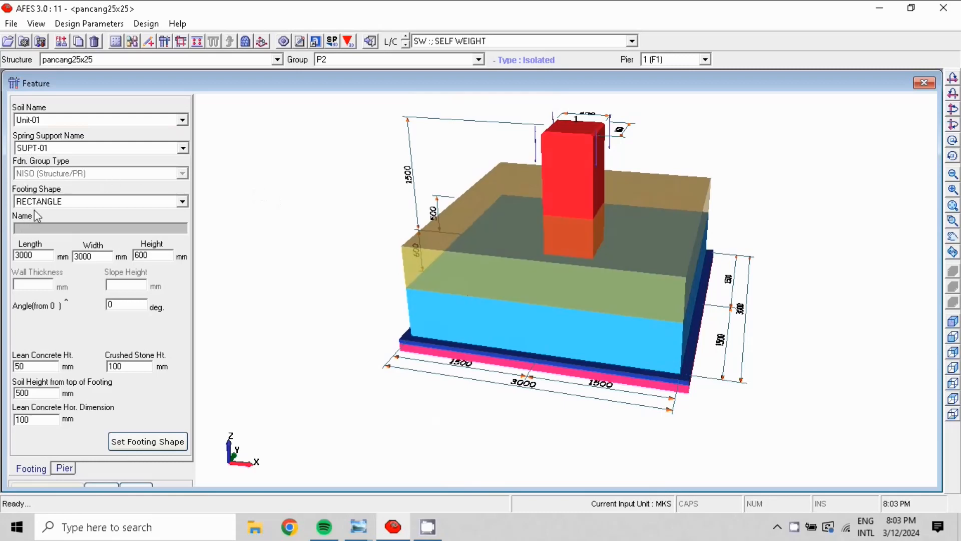
# Set the P2 rectangular footing to 1000 mm length, 2000 mm width and 700 mm height, and apply it.
pyautogui.doubleClick(43, 258)
pyautogui.write('1')
pyautogui.click(103, 258)
pyautogui.click(159, 257)
pyautogui.write('7')
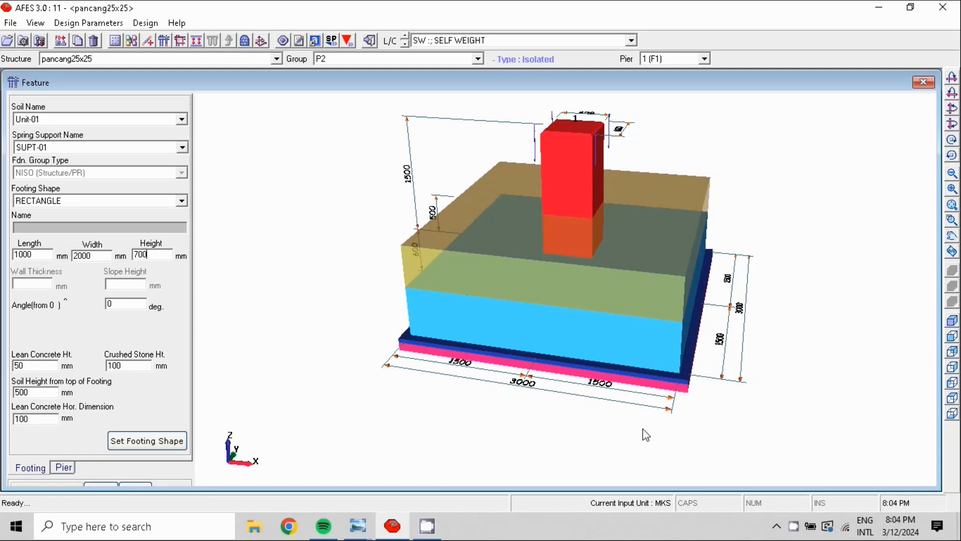
pyautogui.moveTo(623, 393); pyautogui.dragTo(624, 360)
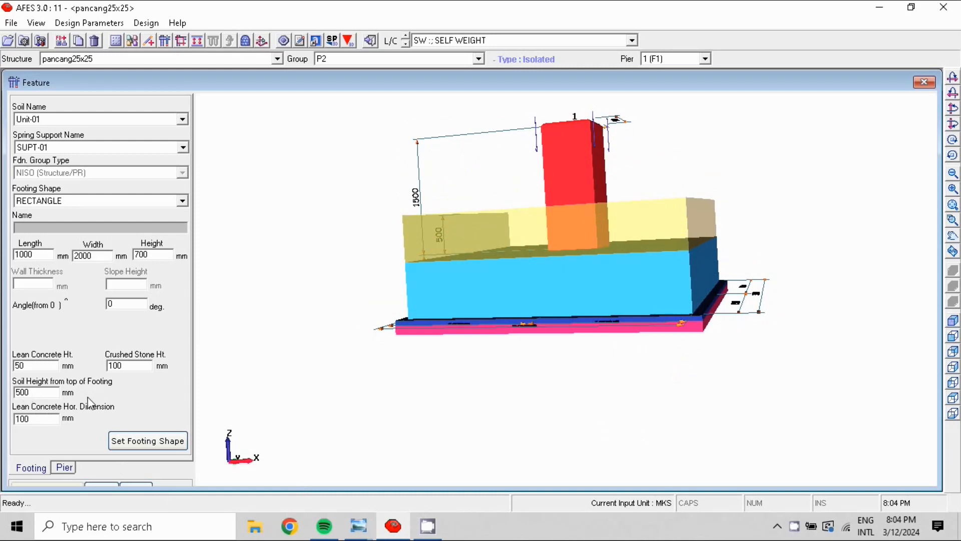
pyautogui.moveTo(697, 356); pyautogui.dragTo(696, 368, button='middle')
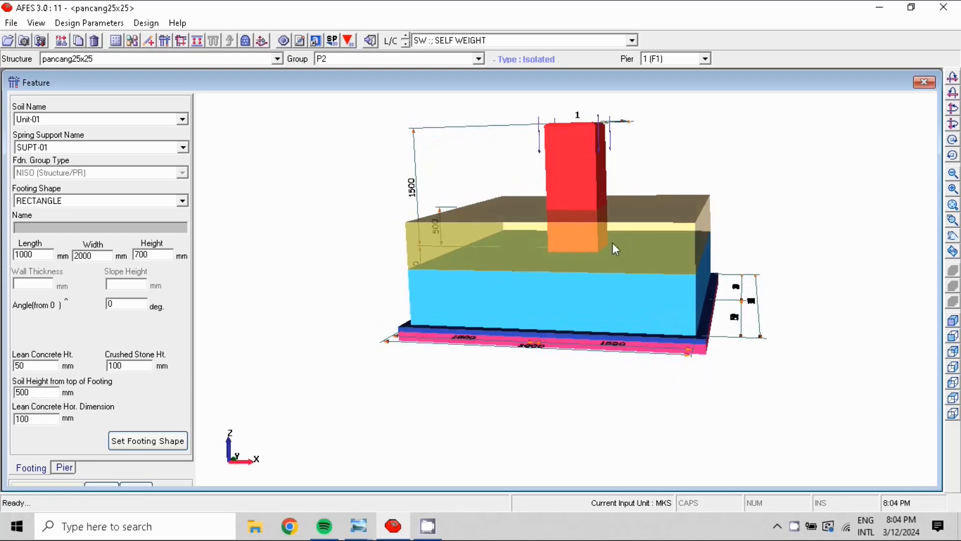
pyautogui.moveTo(470, 227); pyautogui.dragTo(555, 232, button='middle')
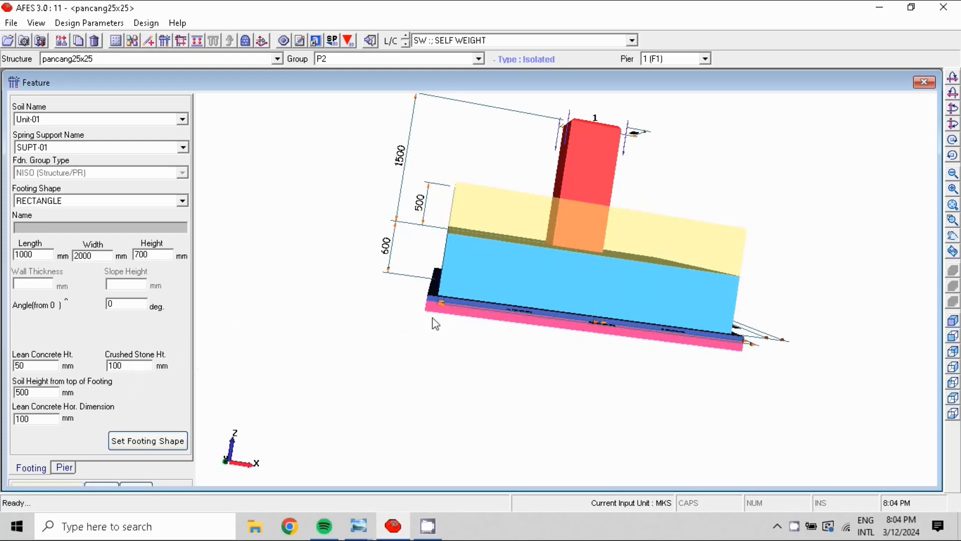
pyautogui.moveTo(432, 319); pyautogui.dragTo(444, 331, button='middle')
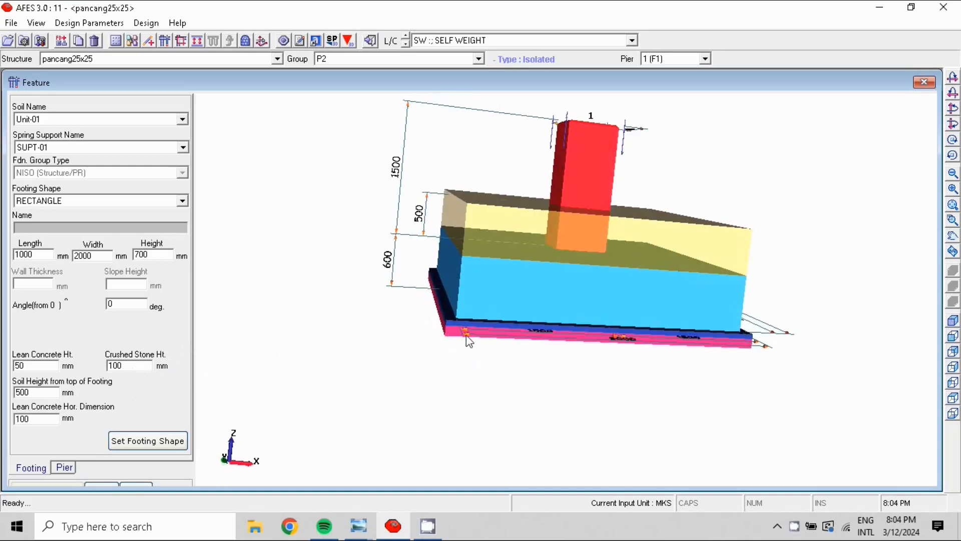
pyautogui.moveTo(790, 392); pyautogui.dragTo(802, 357, button='middle')
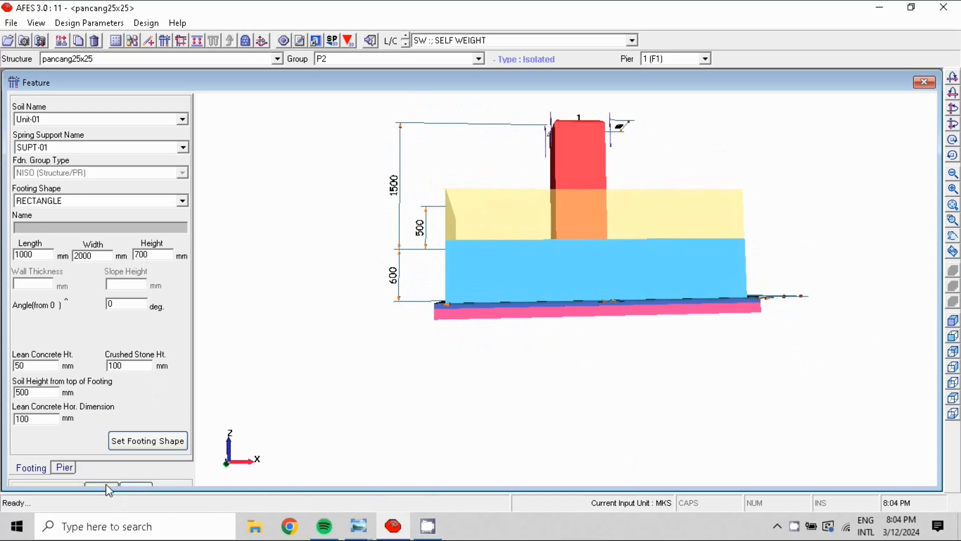
pyautogui.moveTo(766, 356); pyautogui.dragTo(765, 382, button='middle')
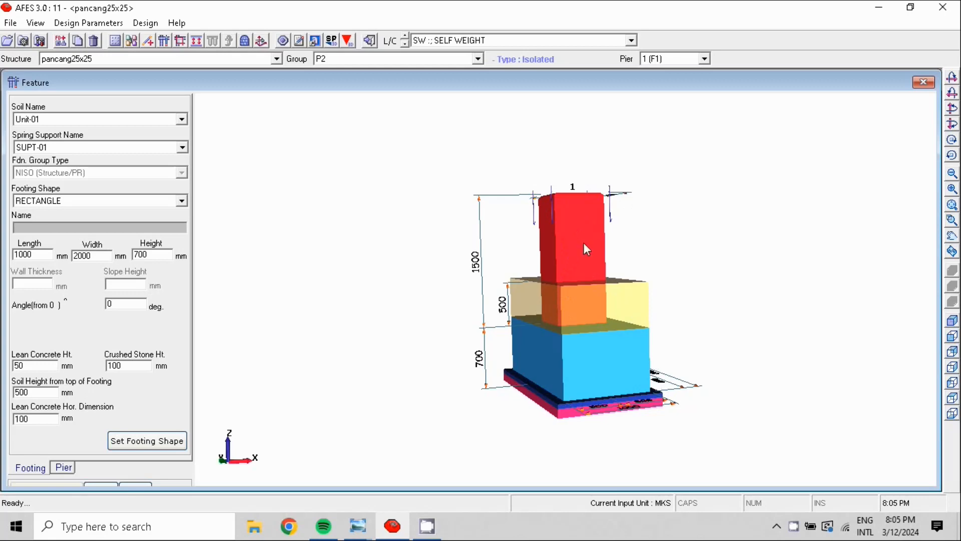
# Set the P2 piers to 300 mm length, 300 mm width and 1000 mm height, save and close the feature settings.
pyautogui.click(62, 468)
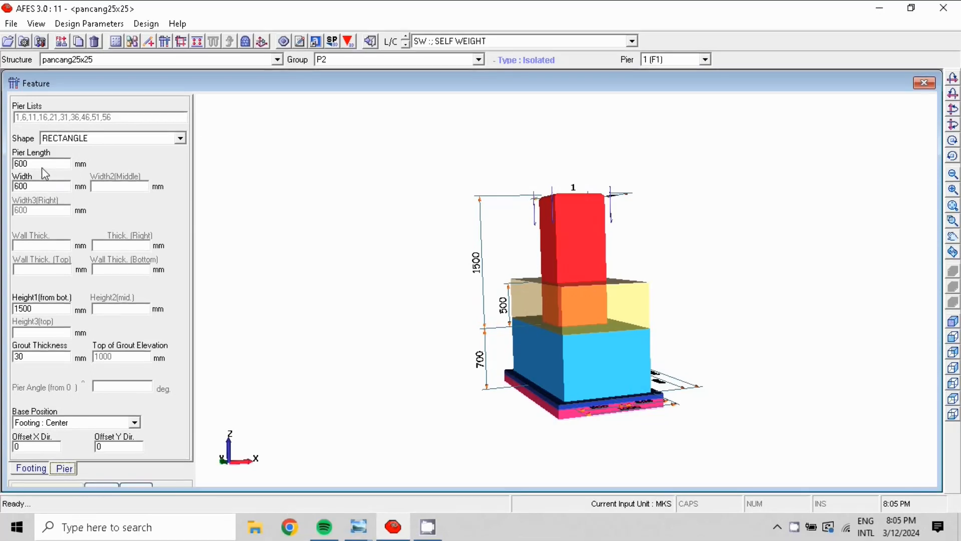
pyautogui.moveTo(41, 162); pyautogui.dragTo(3, 163)
pyautogui.write('300')
pyautogui.press('Tab')
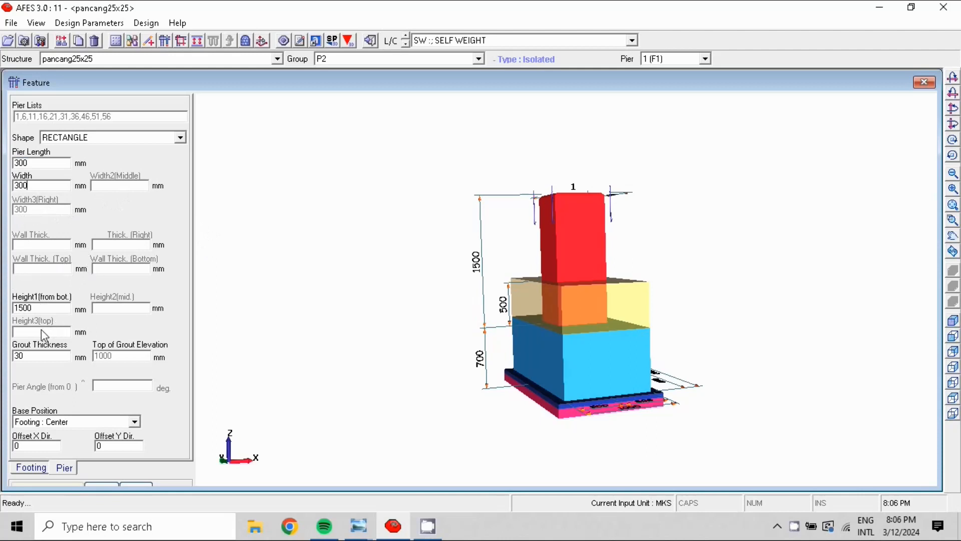
pyautogui.doubleClick(38, 309)
pyautogui.write('100')
pyautogui.click(110, 484)
pyautogui.moveTo(668, 356); pyautogui.dragTo(626, 391, button='middle')
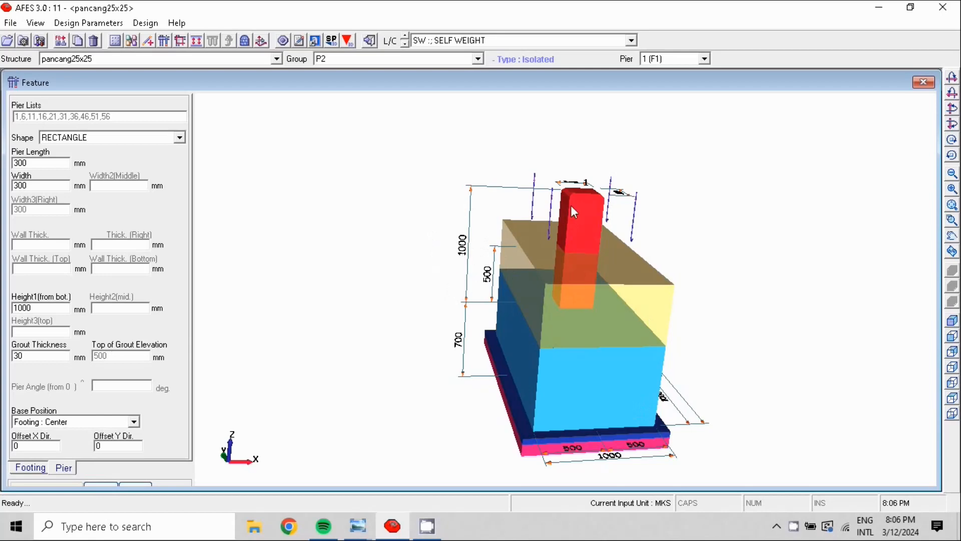
pyautogui.moveTo(666, 348); pyautogui.dragTo(660, 405, button='middle')
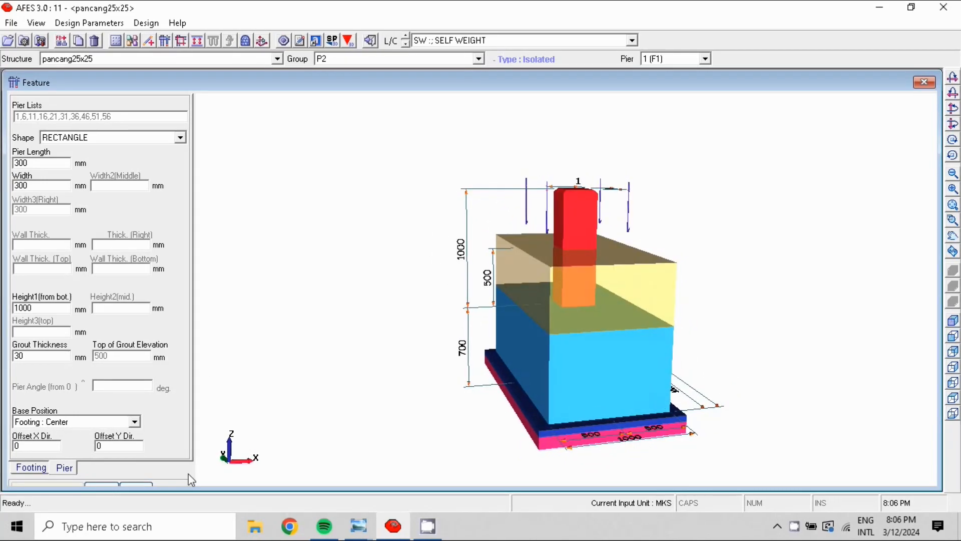
pyautogui.click(141, 484)
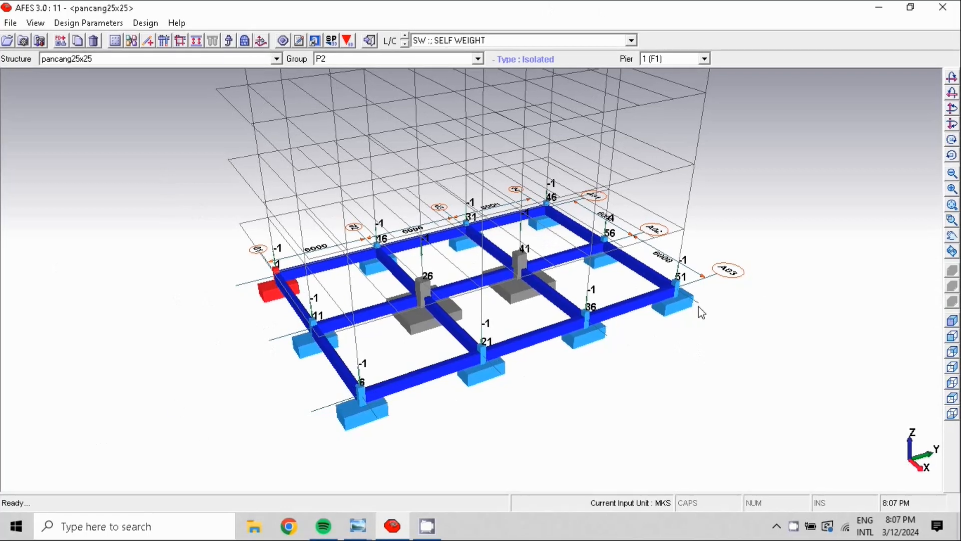
# Make P3A the current foundation group and open the structure group settings.
pyautogui.scroll(-2, 356, 301)
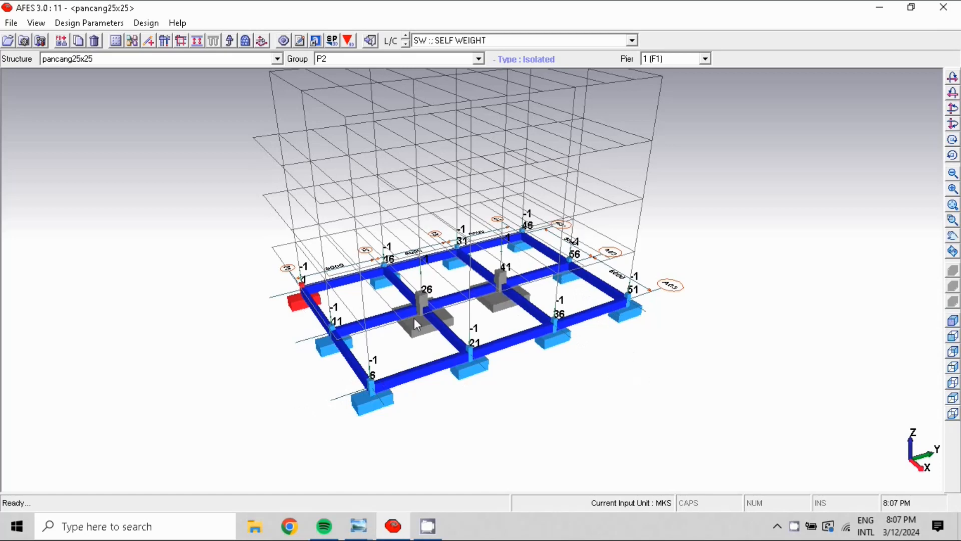
pyautogui.click(479, 59)
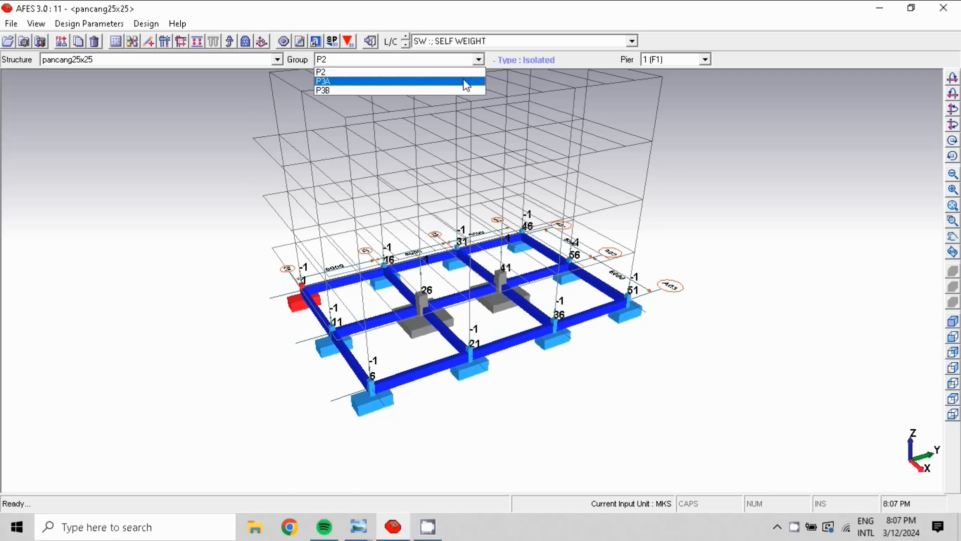
pyautogui.click(467, 82)
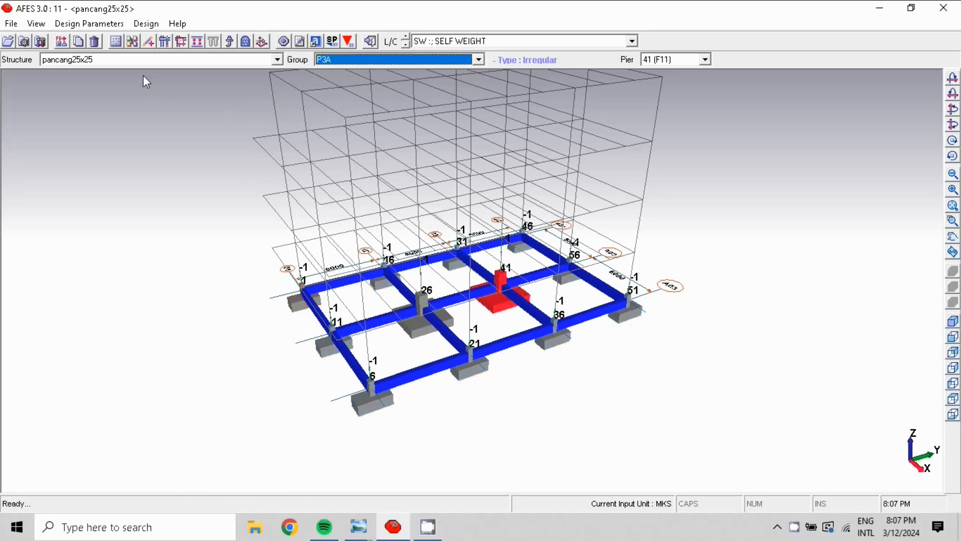
pyautogui.click(133, 42)
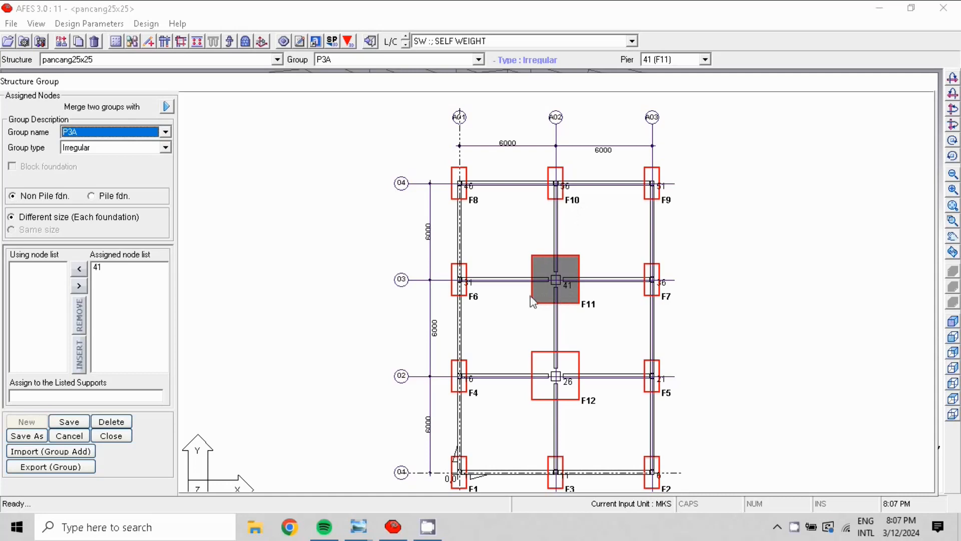
# Change footing F11 to a chamfered triangle shape with Len 1 of 2000 mm and Len 2 of 400 mm.
pyautogui.click(111, 435)
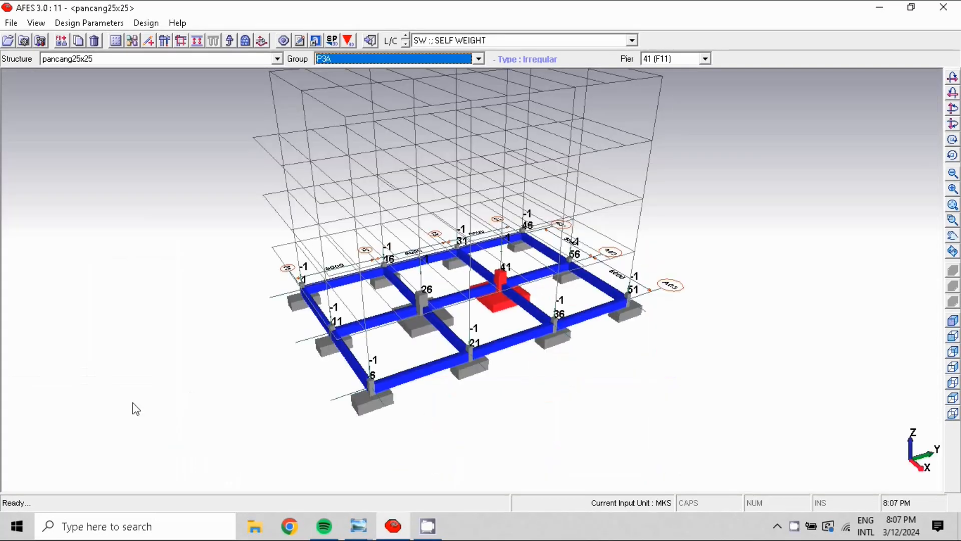
pyautogui.click(165, 41)
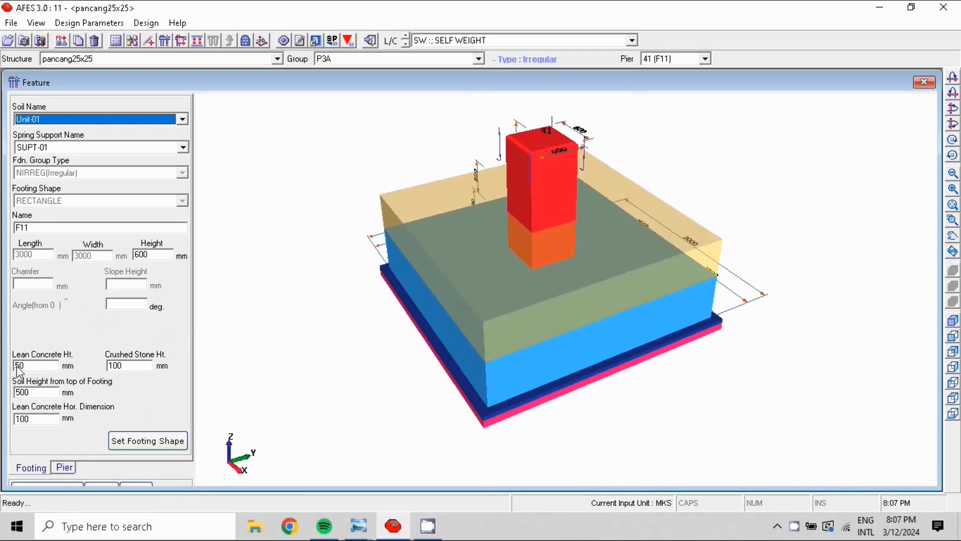
pyautogui.click(140, 445)
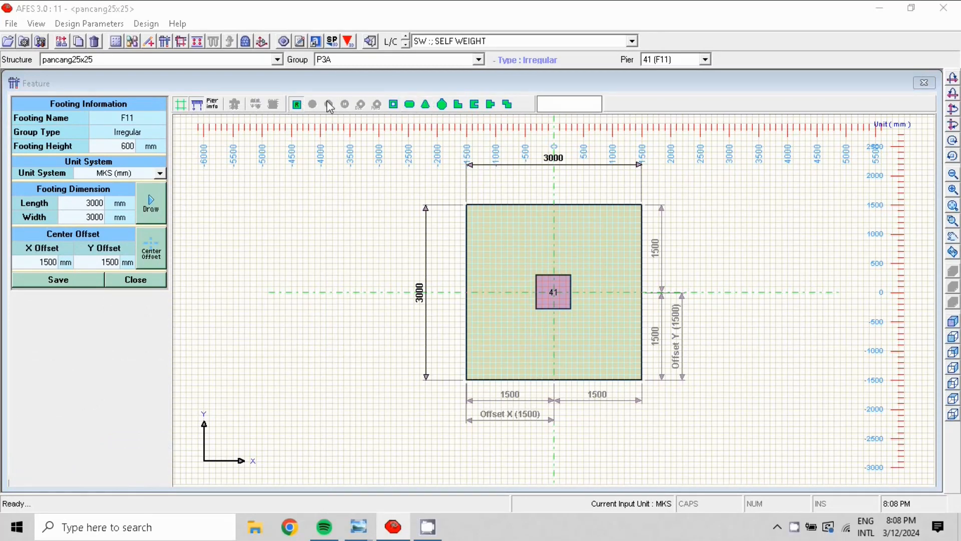
pyautogui.click(426, 104)
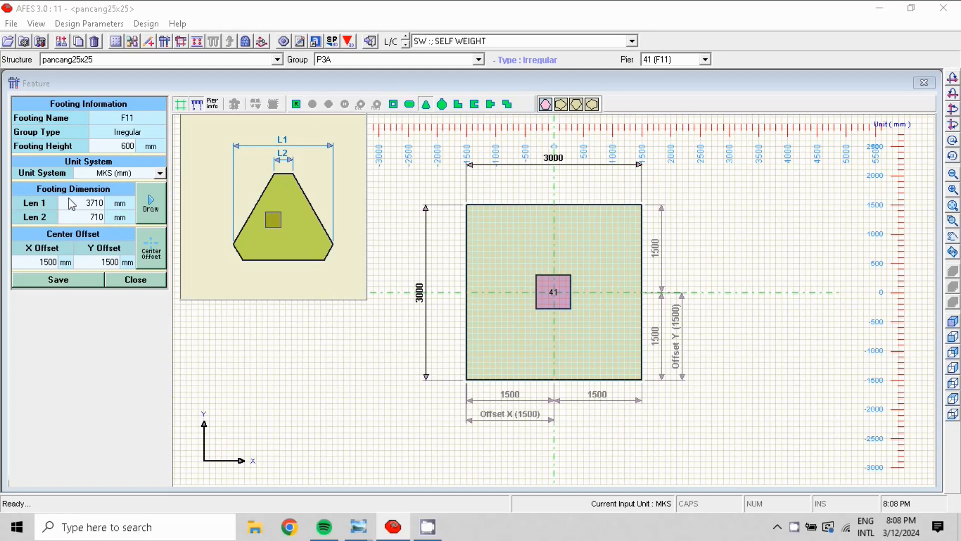
pyautogui.click(81, 205)
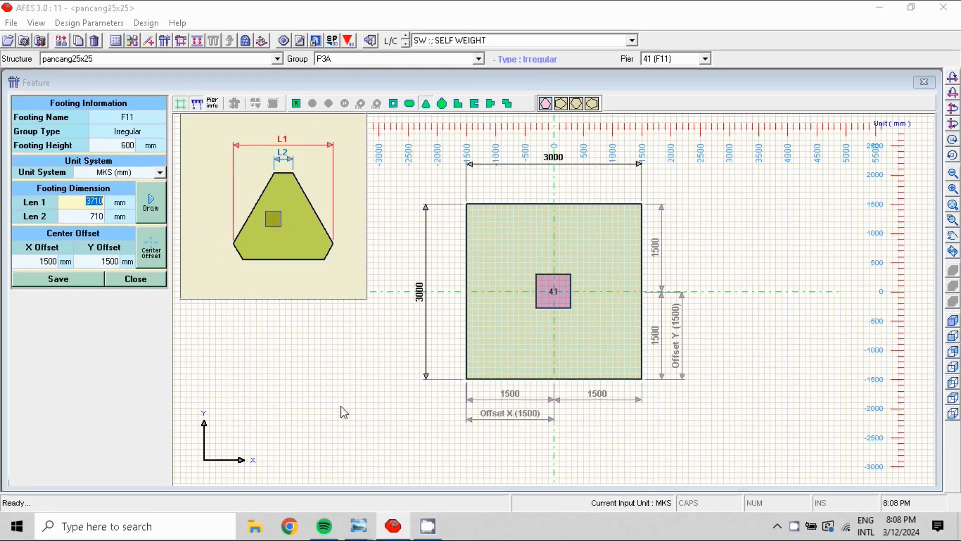
pyautogui.write('2000')
pyautogui.click(95, 216)
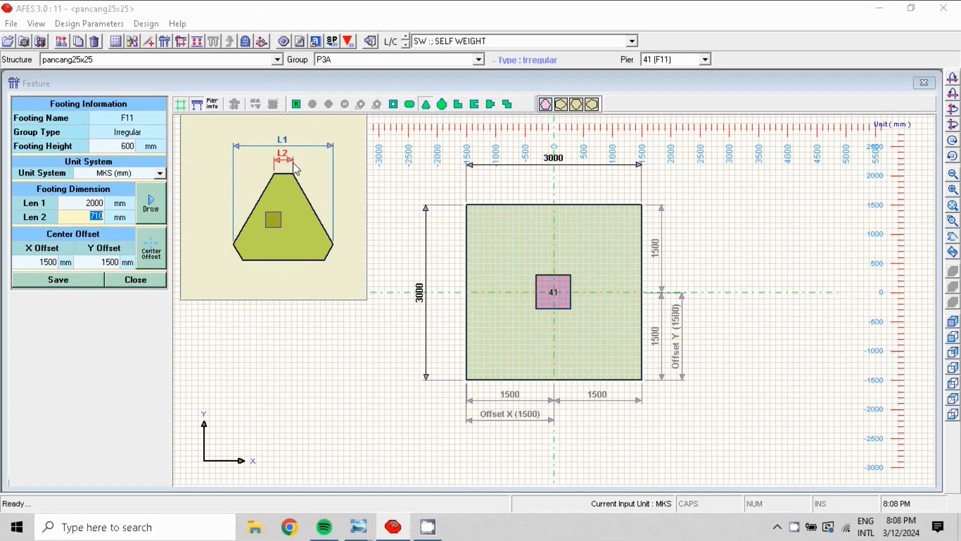
pyautogui.write('4')
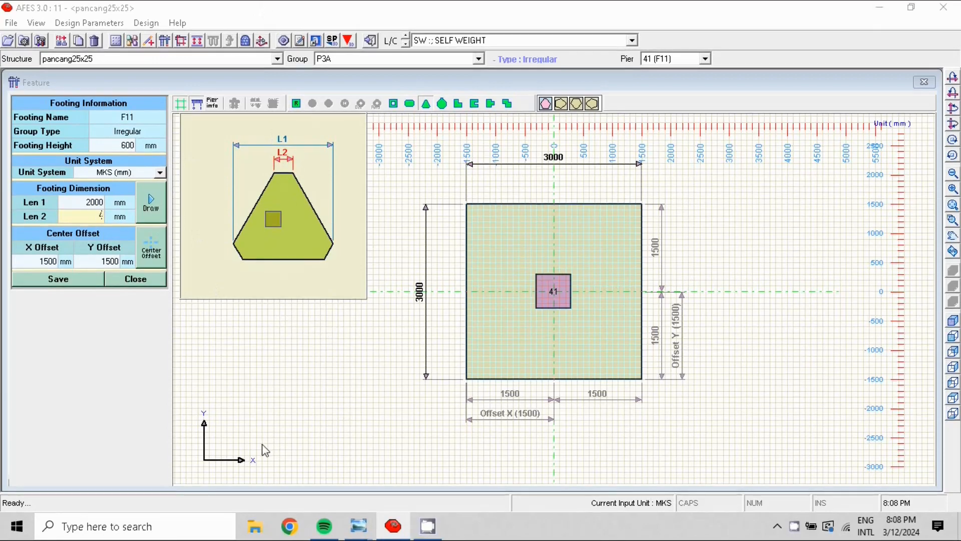
pyautogui.write('00')
# Set footing F11's center offset to 1000 mm in X and 750 mm in Y, and save the footing shape.
pyautogui.click(54, 261)
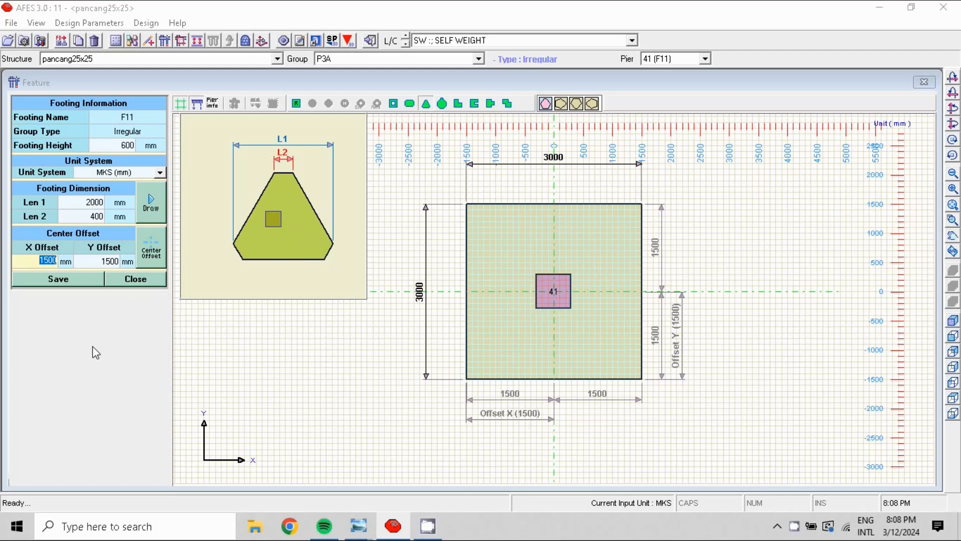
pyautogui.write('1000')
pyautogui.press('Tab')
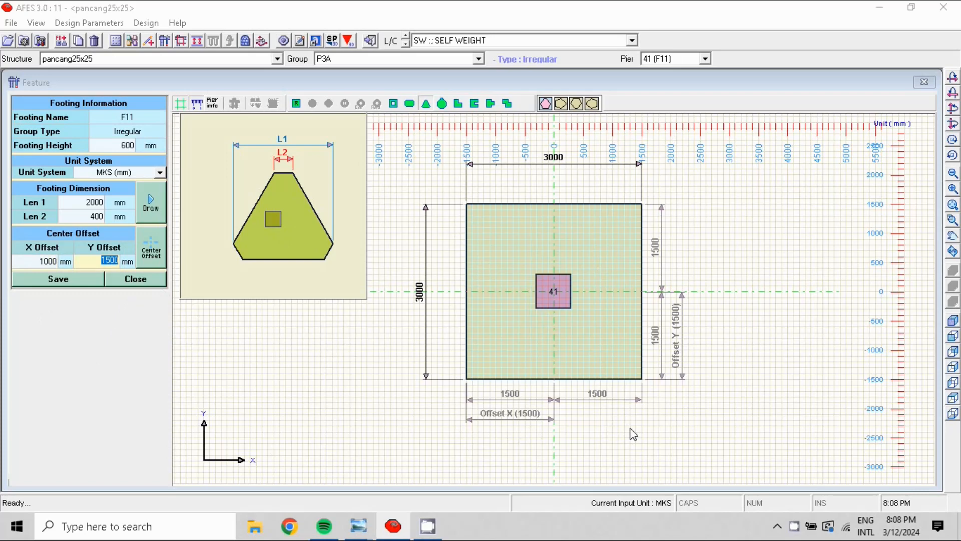
pyautogui.write('1')
pyautogui.write('50')
pyautogui.click(71, 281)
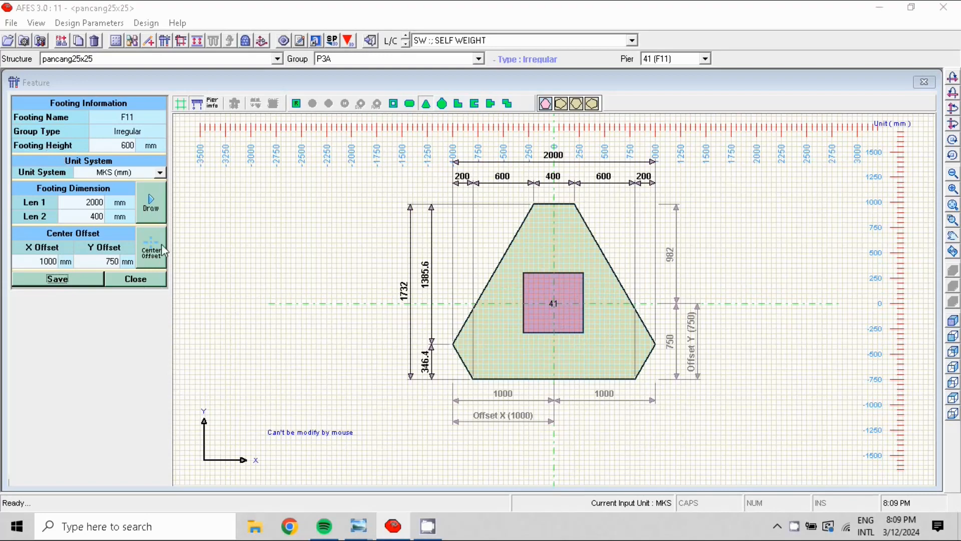
pyautogui.click(131, 279)
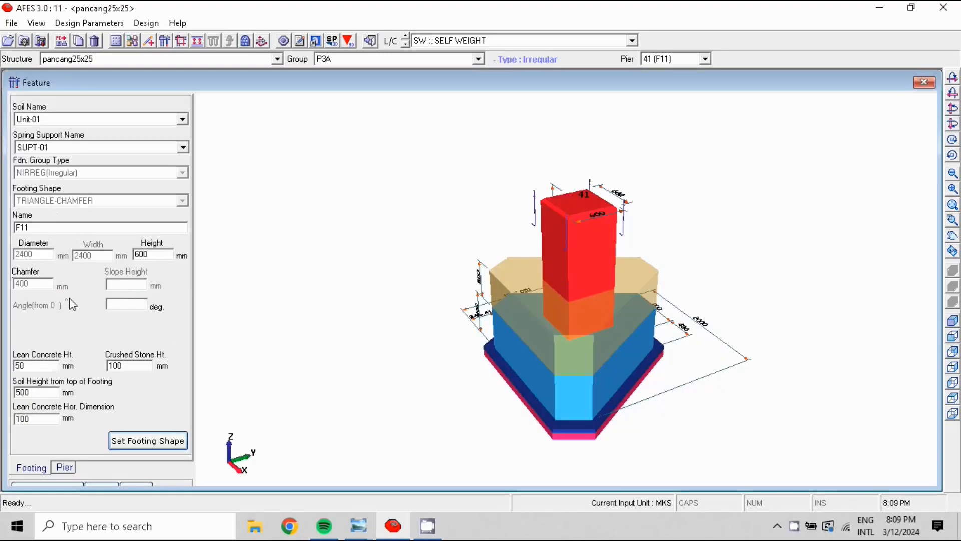
# Set pier 41 to 300 mm length, 300 mm width and 1000 mm height, and save the feature.
pyautogui.click(63, 469)
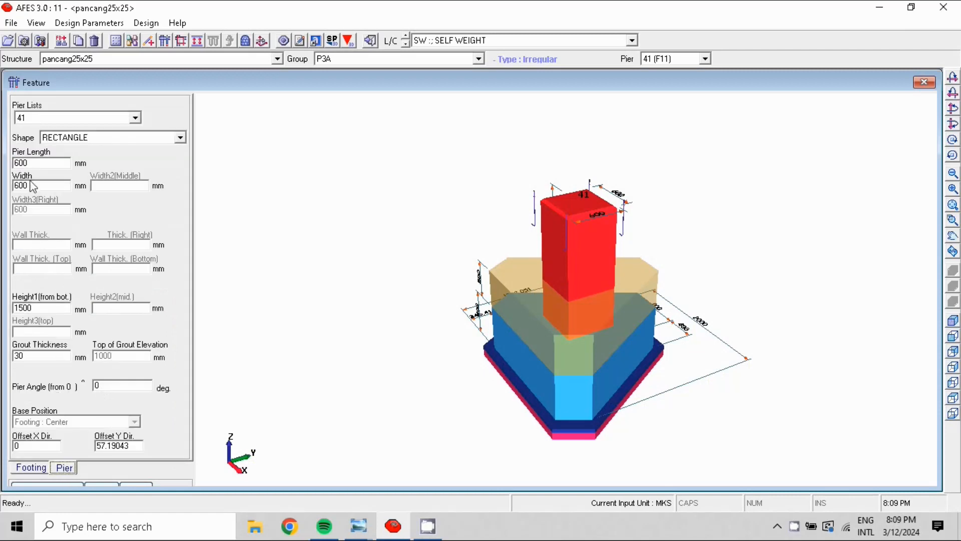
pyautogui.doubleClick(34, 163)
pyautogui.write('3')
pyautogui.write('300')
pyautogui.doubleClick(44, 309)
pyautogui.click(111, 488)
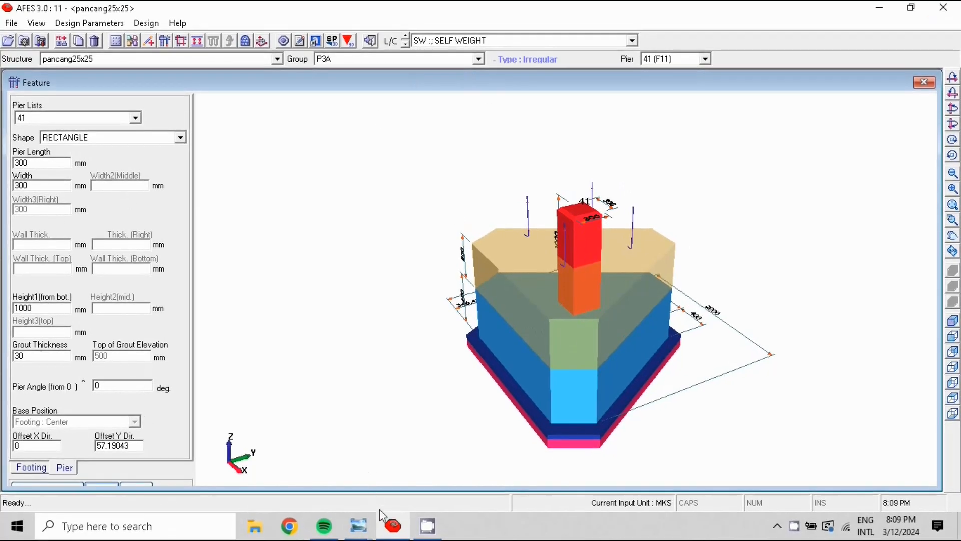
pyautogui.click(131, 483)
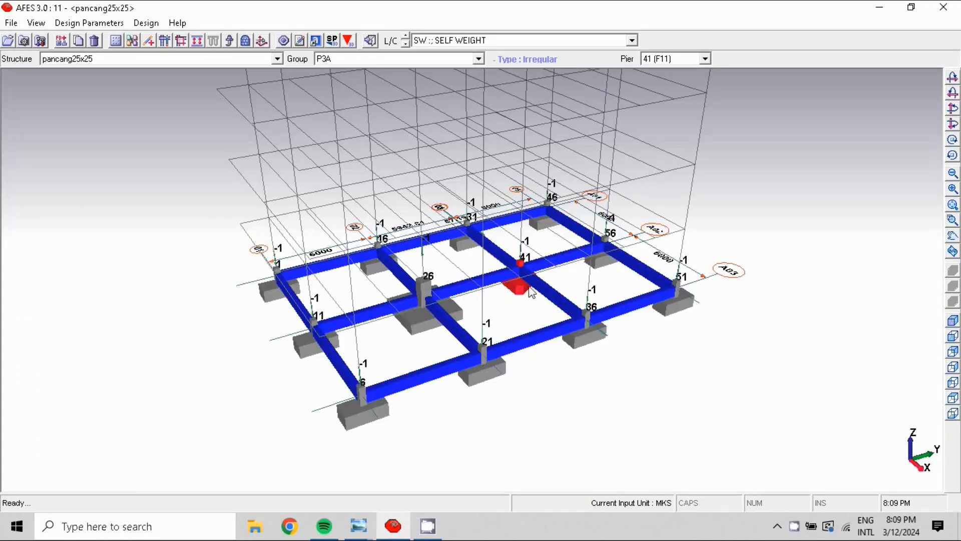
# Select the footing at node 26 in group P3B and open its footing shape definition.
pyautogui.scroll(1, 521, 298)
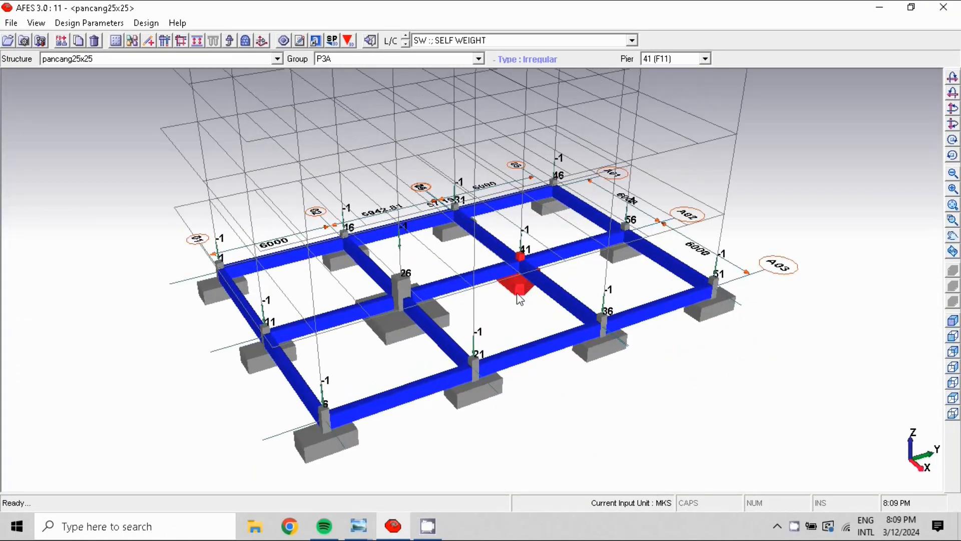
pyautogui.scroll(3, 520, 299)
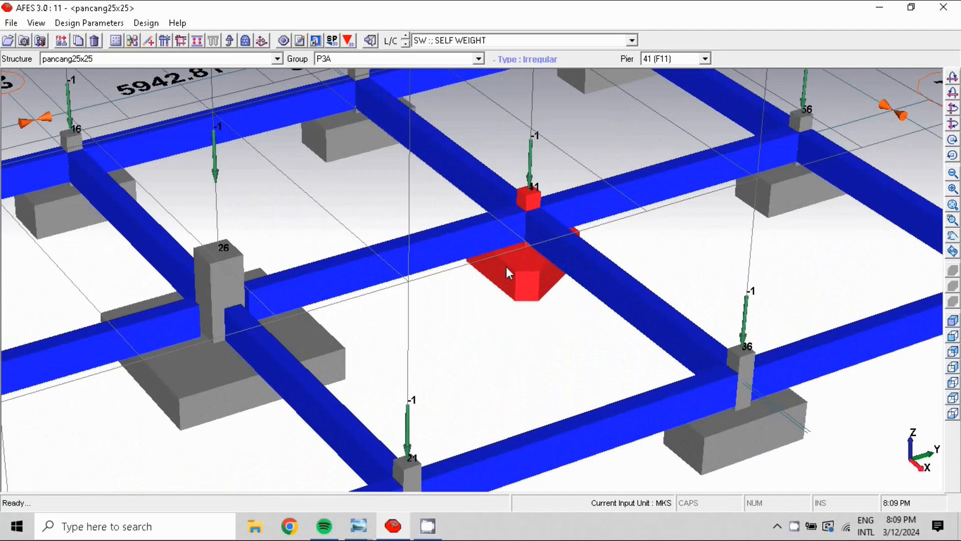
pyautogui.scroll(-5, 506, 266)
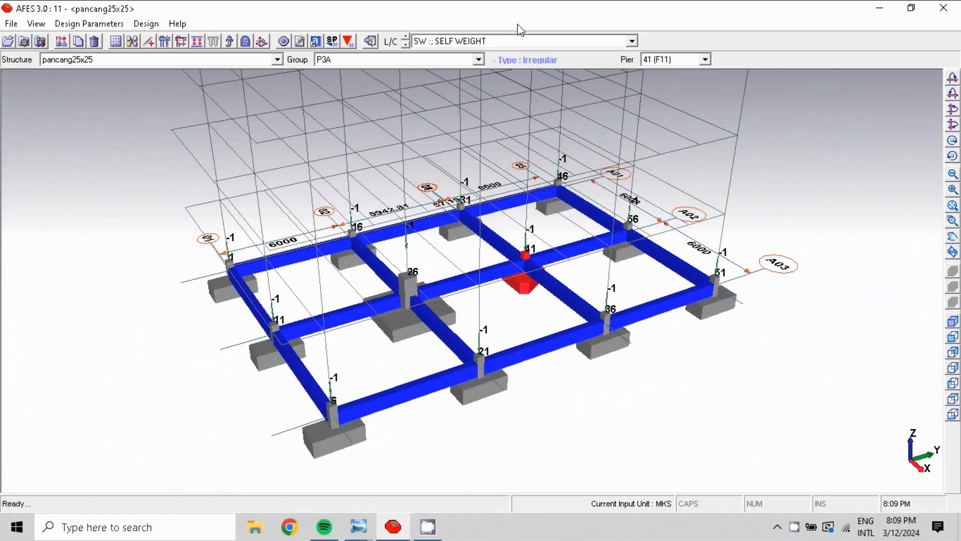
pyautogui.click(419, 314)
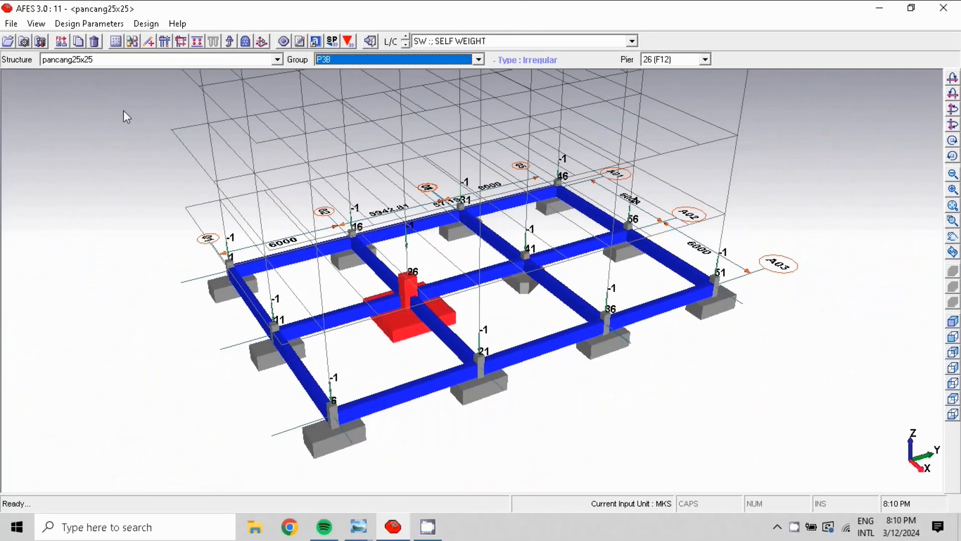
pyautogui.click(131, 41)
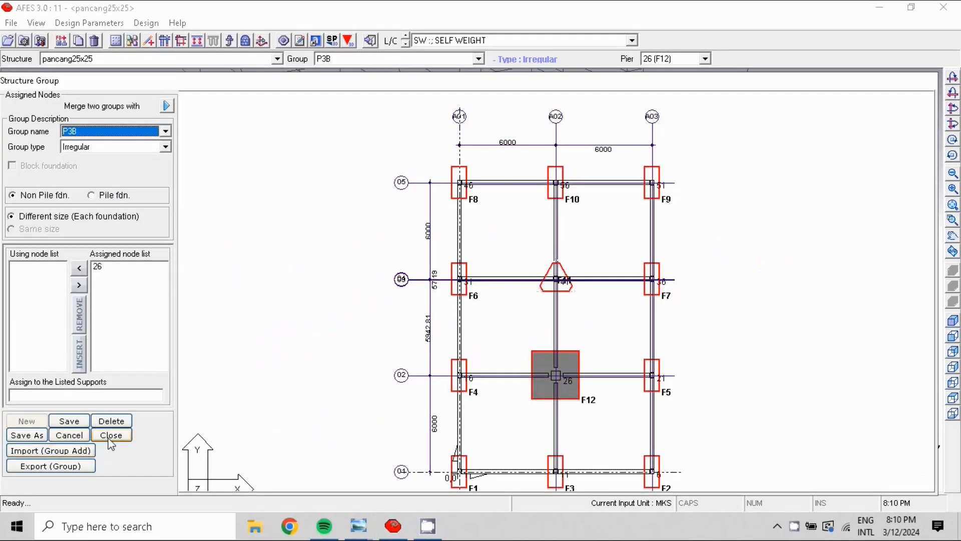
pyautogui.click(109, 438)
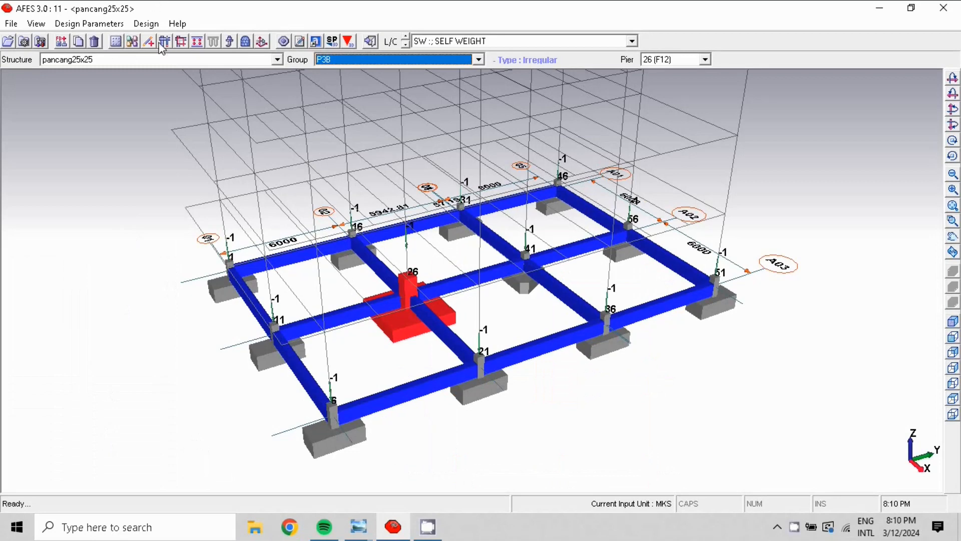
pyautogui.click(164, 41)
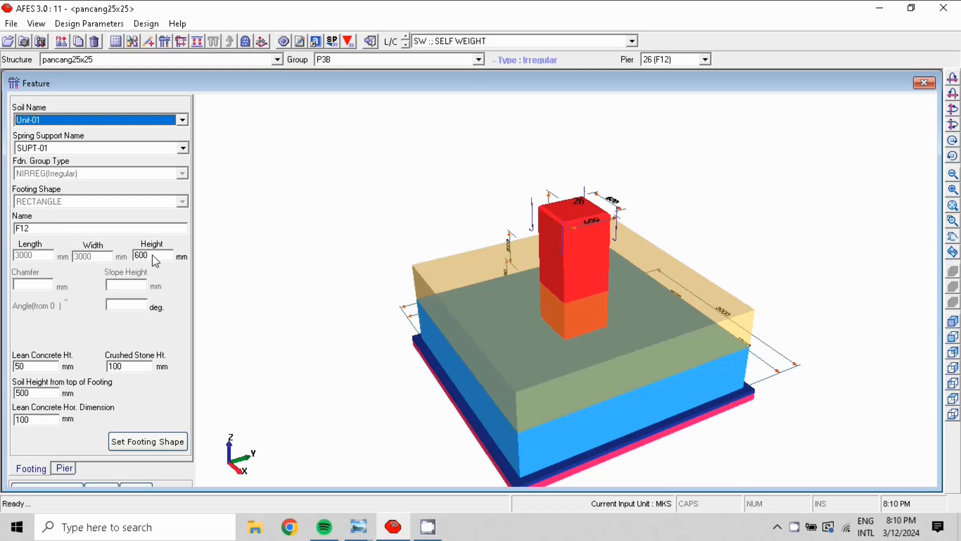
pyautogui.click(124, 444)
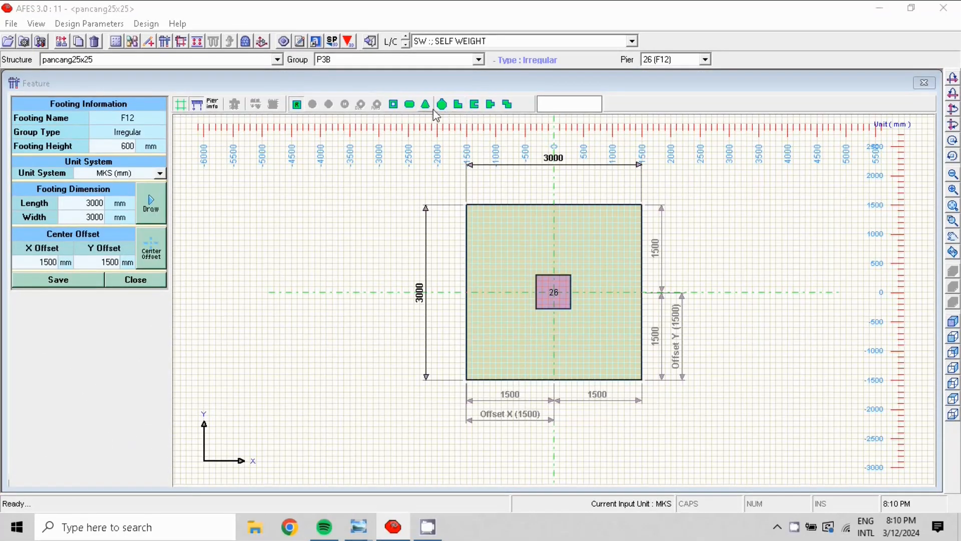
# Change footing F12 to a chamfered triangle shape with Len 1 of 2000 mm and Len 2 of 750 mm.
pyautogui.click(426, 105)
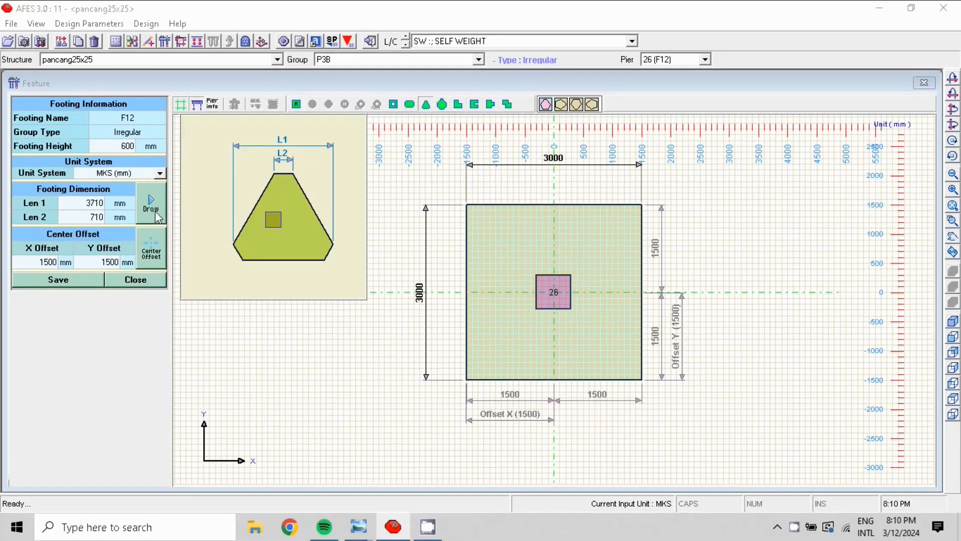
pyautogui.doubleClick(86, 206)
pyautogui.write('20')
pyautogui.press('Tab')
pyautogui.write('750')
# Set footing F12's center offset to 1000 mm in X and 750 mm in Y, and save the footing shape.
pyautogui.press('Tab')
pyautogui.write('1000')
pyautogui.click(98, 263)
pyautogui.write('750')
pyautogui.click(58, 279)
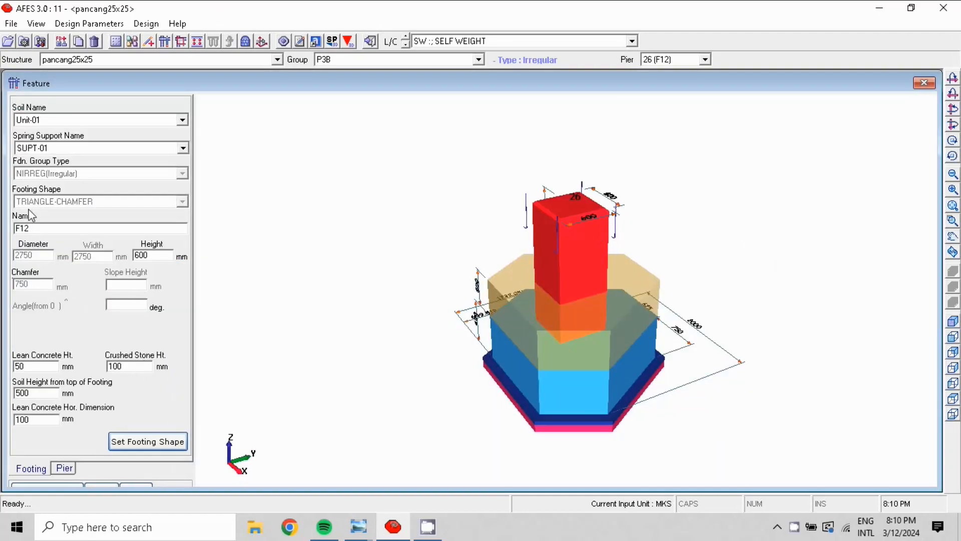
# Set pier 26 to 300 mm length, 300 mm width and 1000 mm height, and save the feature.
pyautogui.click(64, 468)
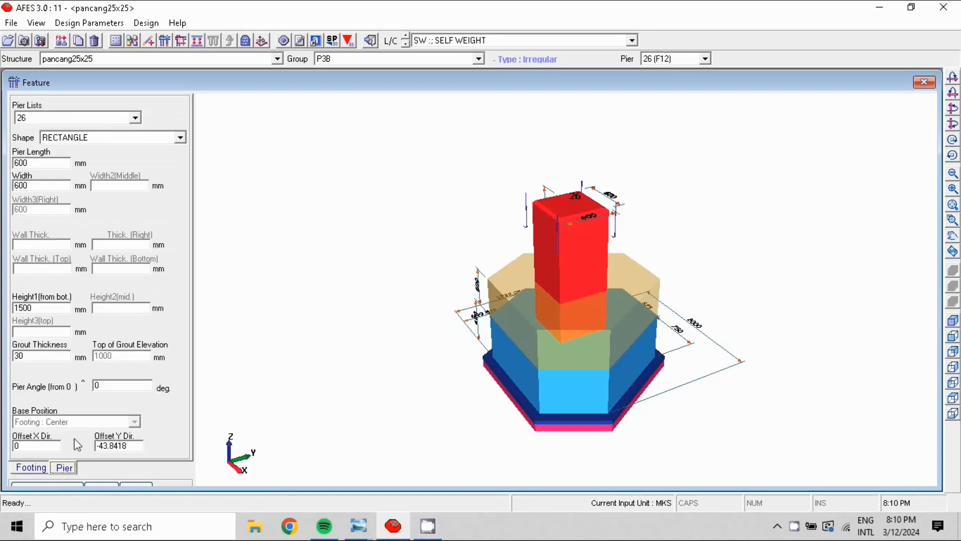
pyautogui.doubleClick(40, 163)
pyautogui.write('300')
pyautogui.doubleClick(33, 186)
pyautogui.doubleClick(44, 309)
pyautogui.write('1000')
pyautogui.click(102, 485)
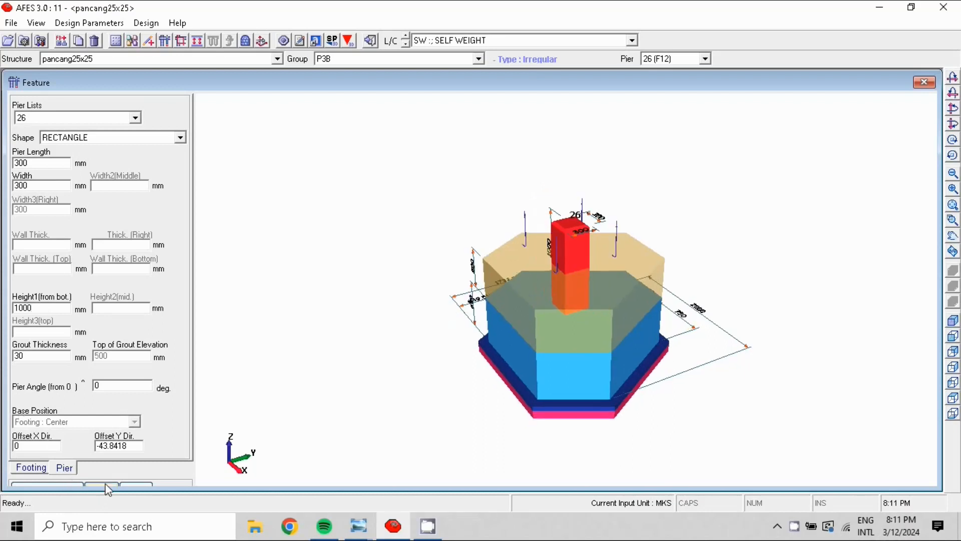
pyautogui.click(141, 484)
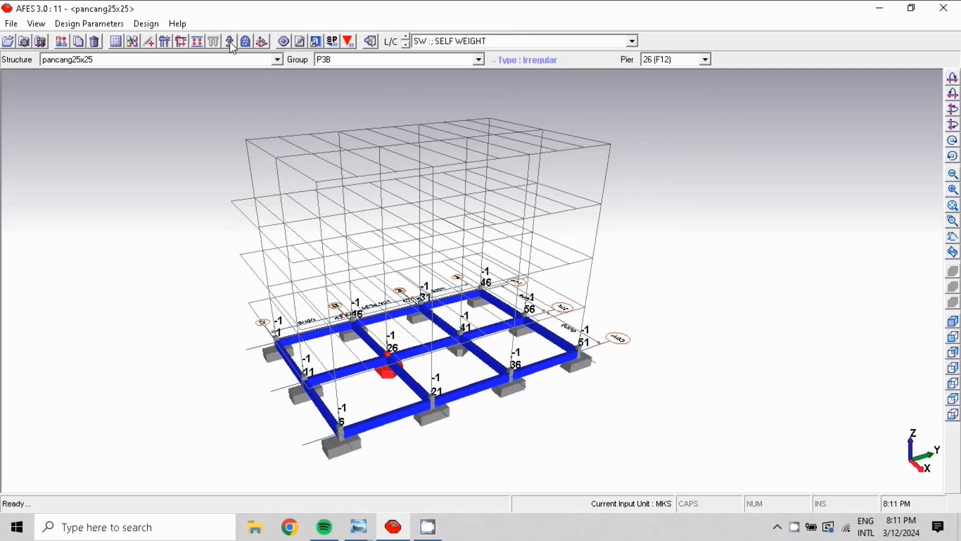
pyautogui.click(181, 42)
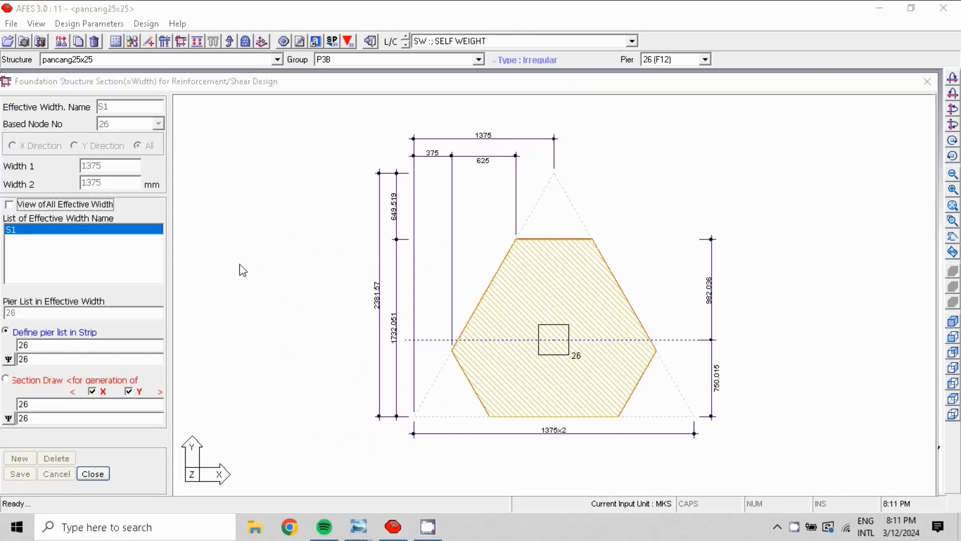
pyautogui.click(94, 475)
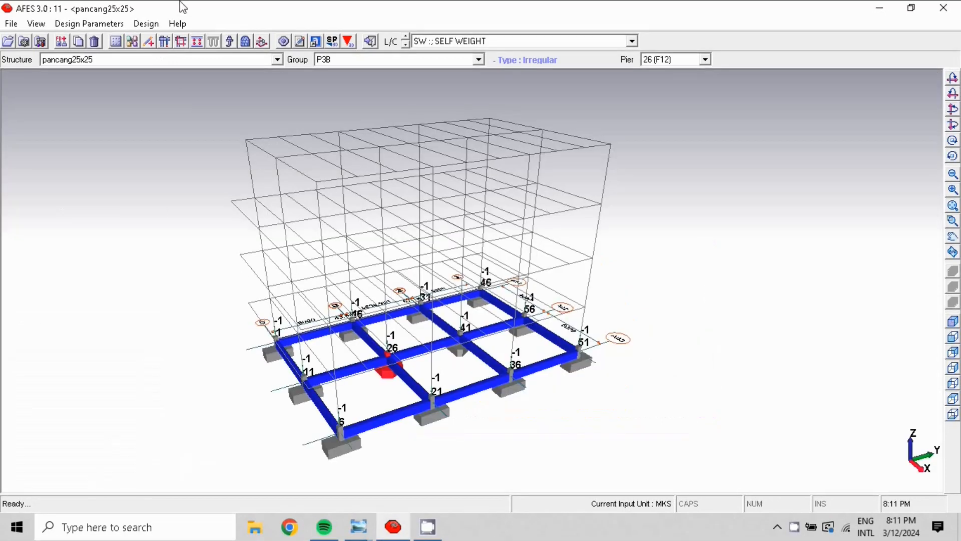
pyautogui.click(164, 42)
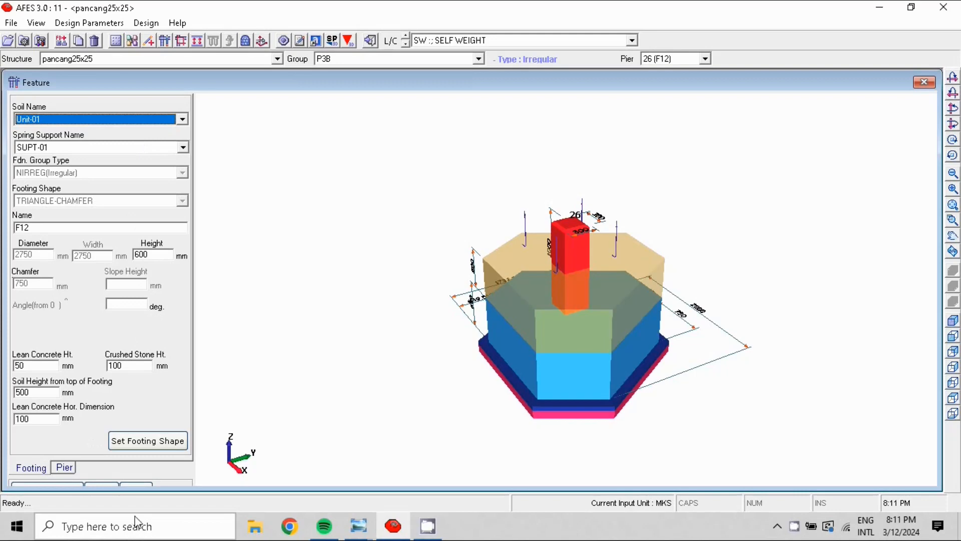
pyautogui.click(133, 484)
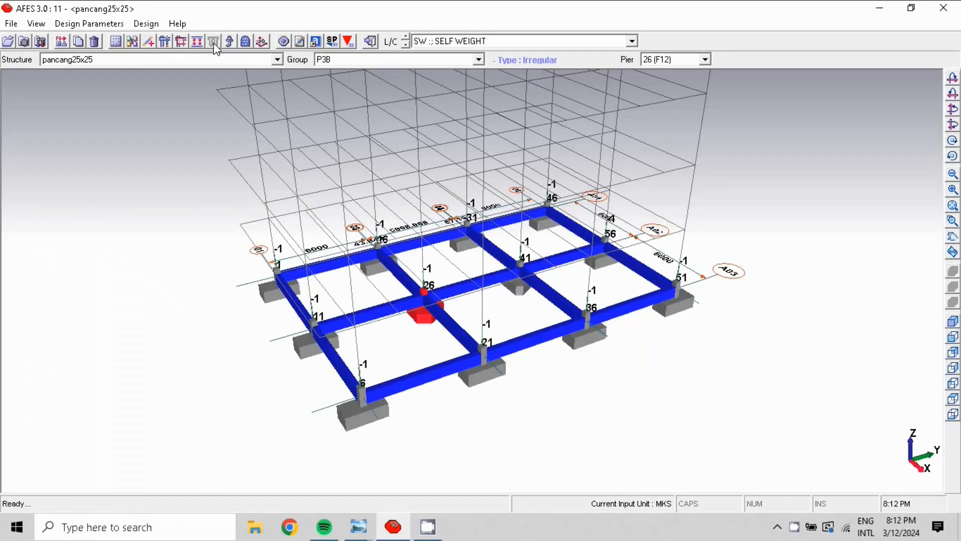
# Change foundation group P3B to a pile foundation, save it, and close the group settings.
pyautogui.click(132, 41)
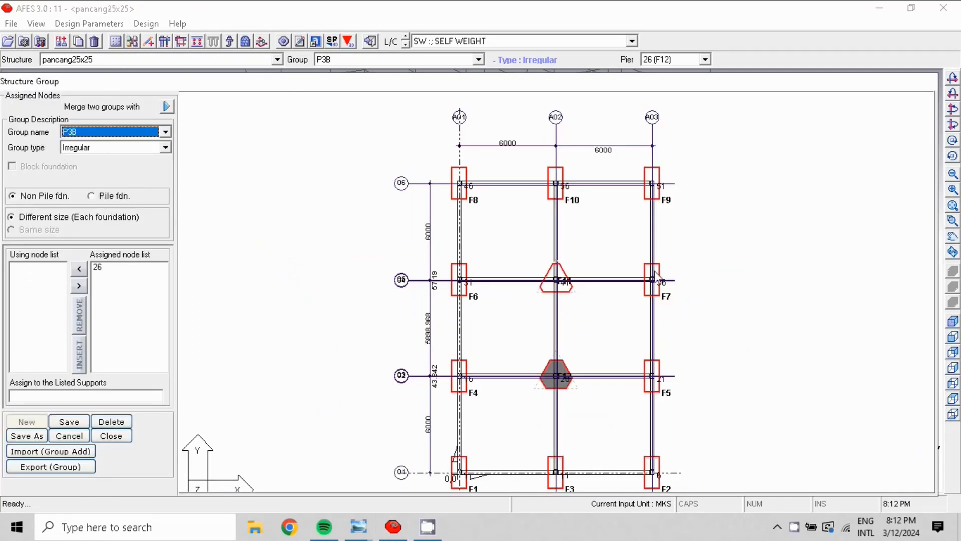
pyautogui.click(95, 195)
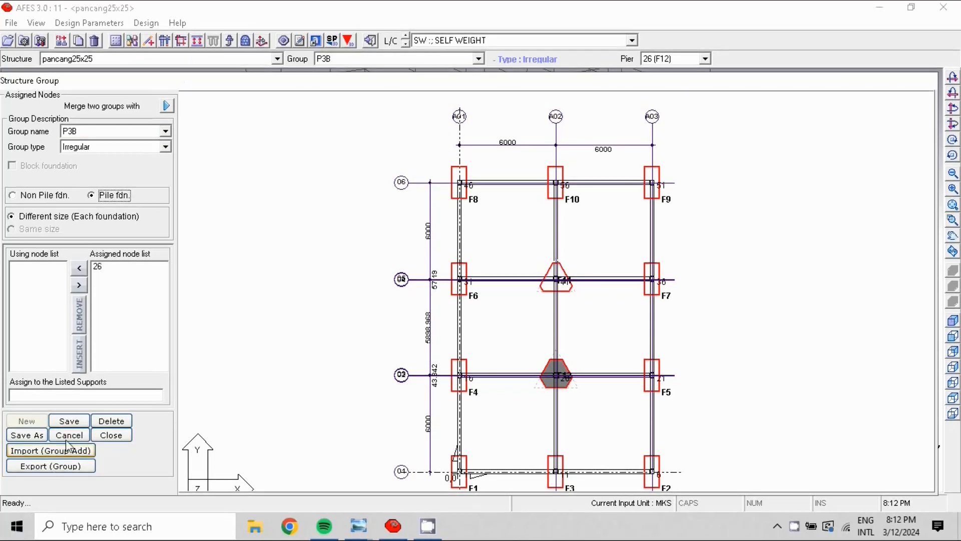
pyautogui.click(69, 423)
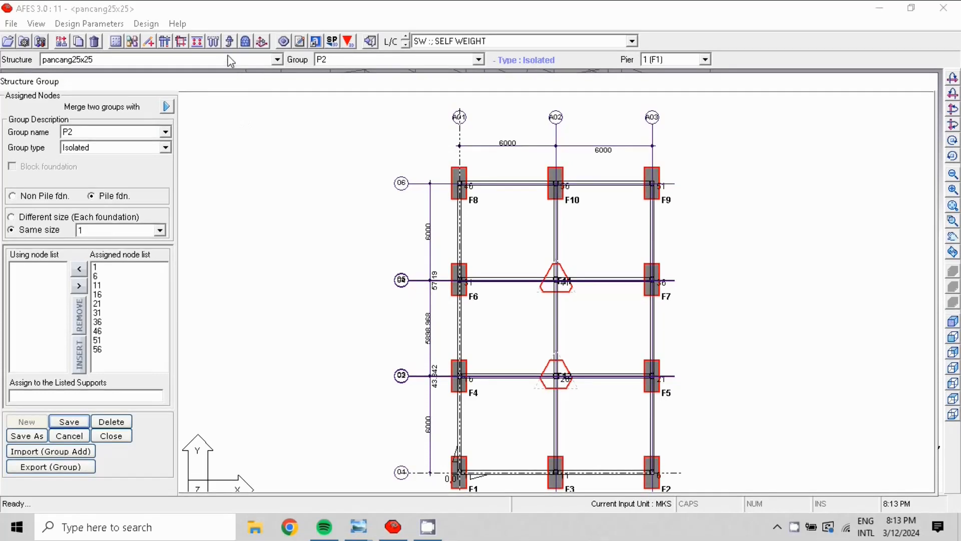
pyautogui.click(105, 435)
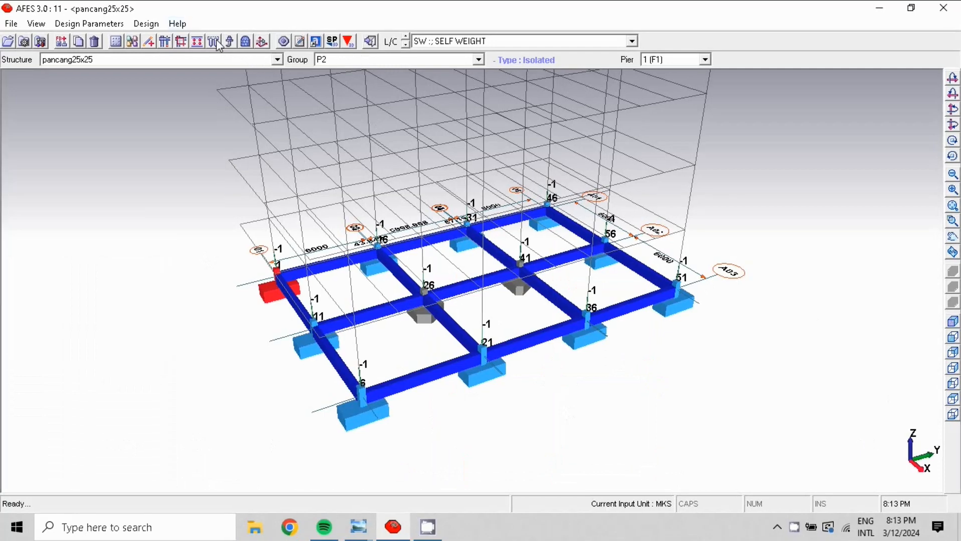
# Change group P2's footing reinforcement to the fourth array type and set its top bars to D16 in X and Y.
pyautogui.click(181, 41)
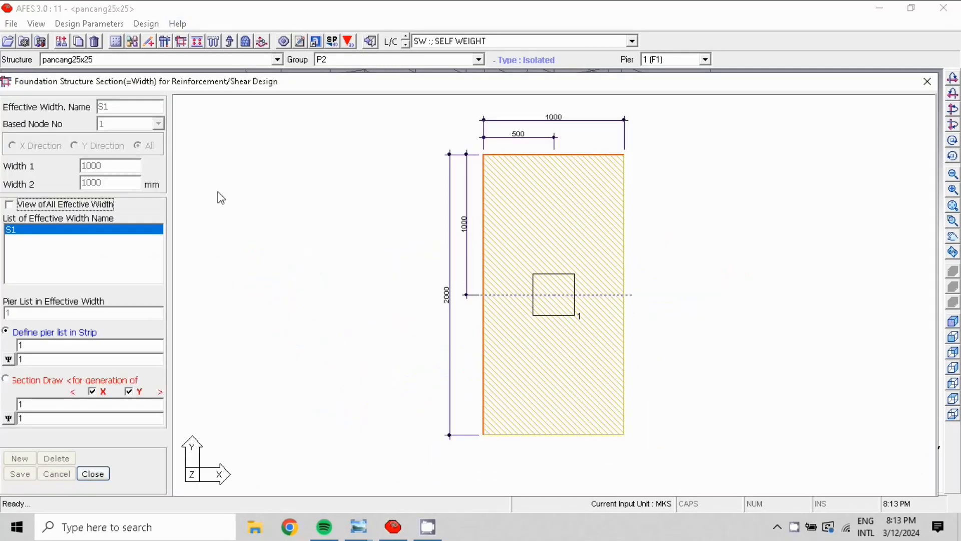
pyautogui.click(88, 477)
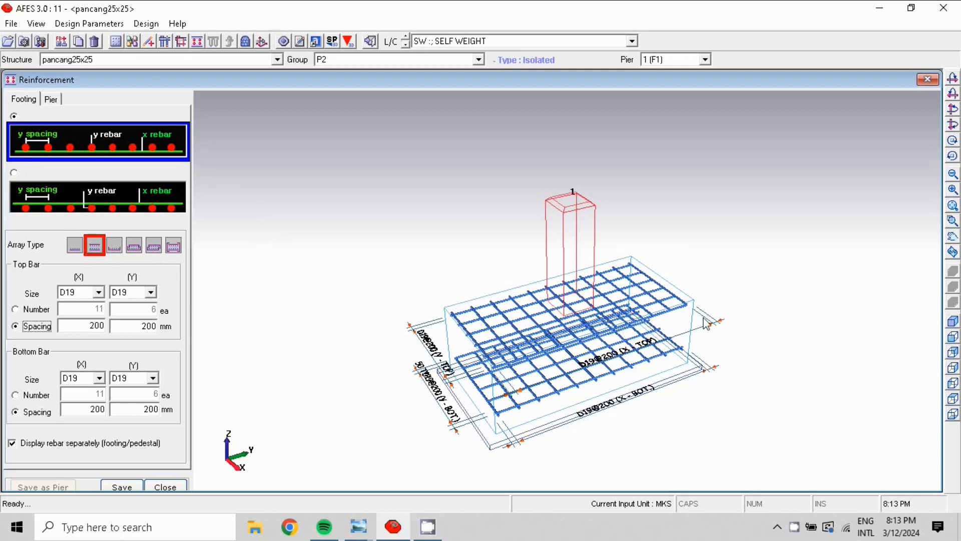
pyautogui.click(134, 246)
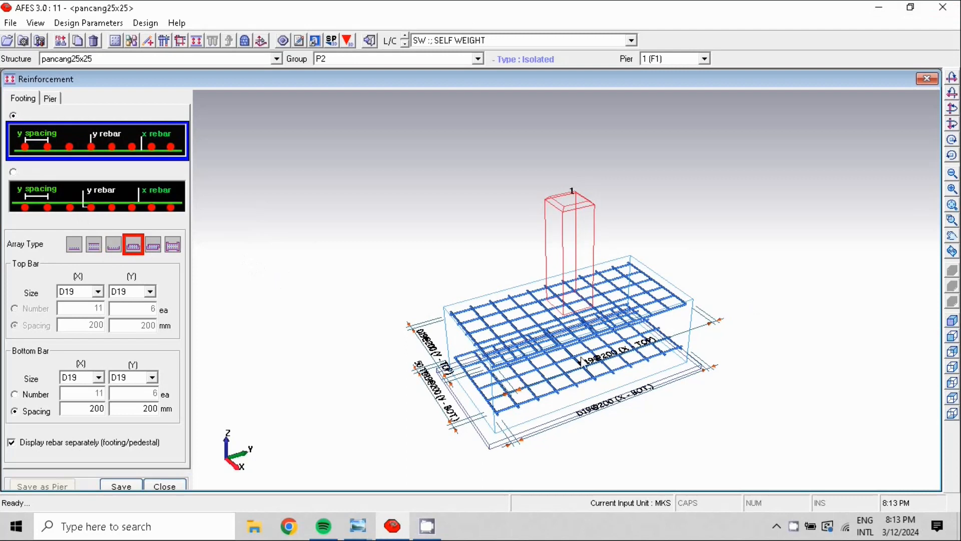
pyautogui.click(99, 292)
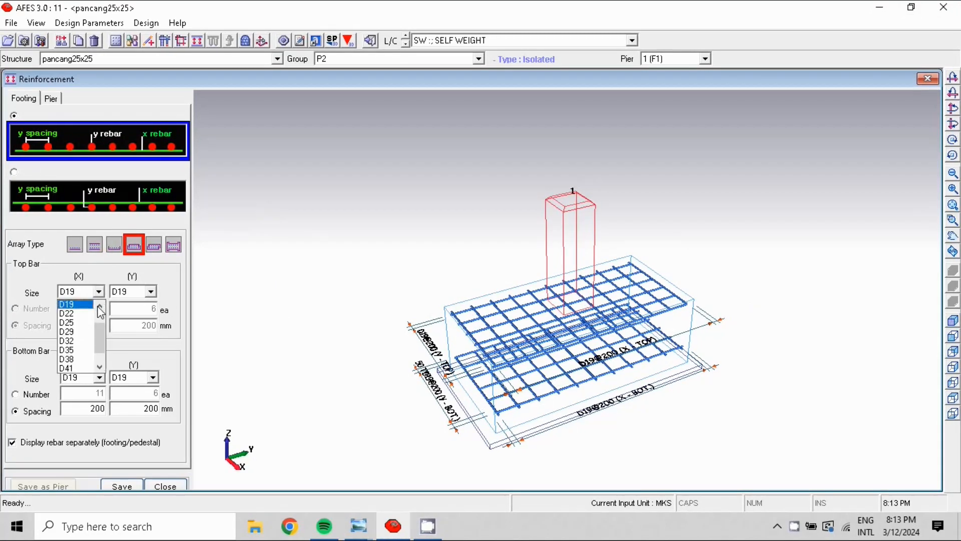
pyautogui.click(80, 313)
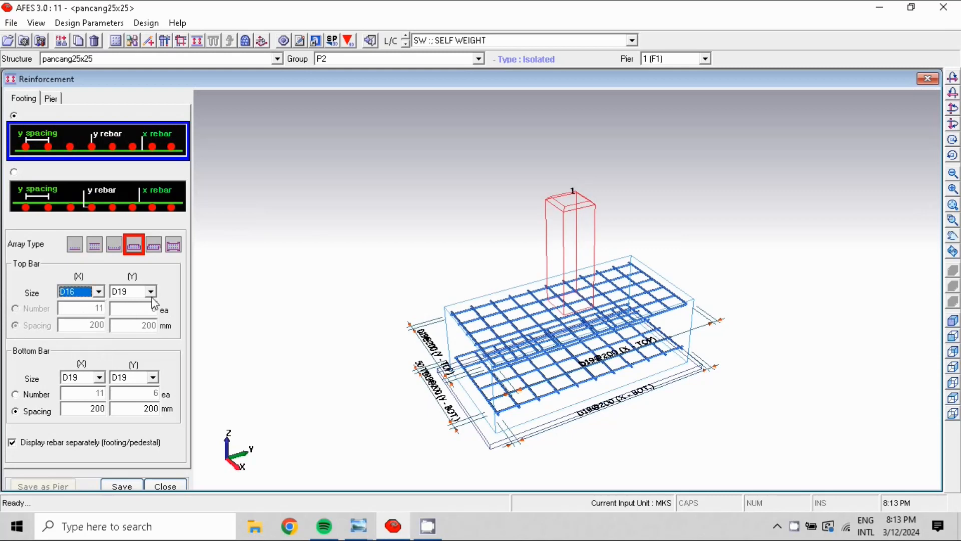
pyautogui.click(152, 293)
pyautogui.scroll(1, 149, 316)
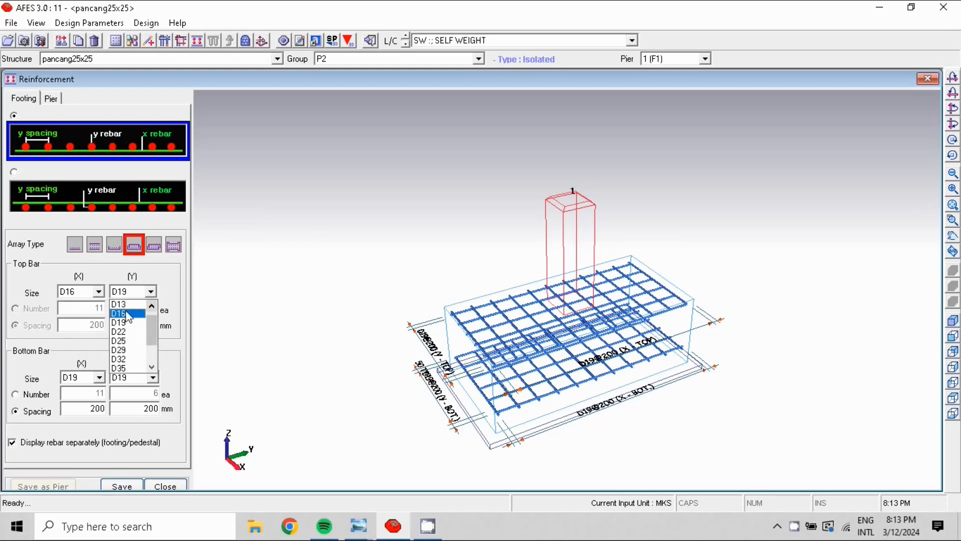
pyautogui.click(137, 323)
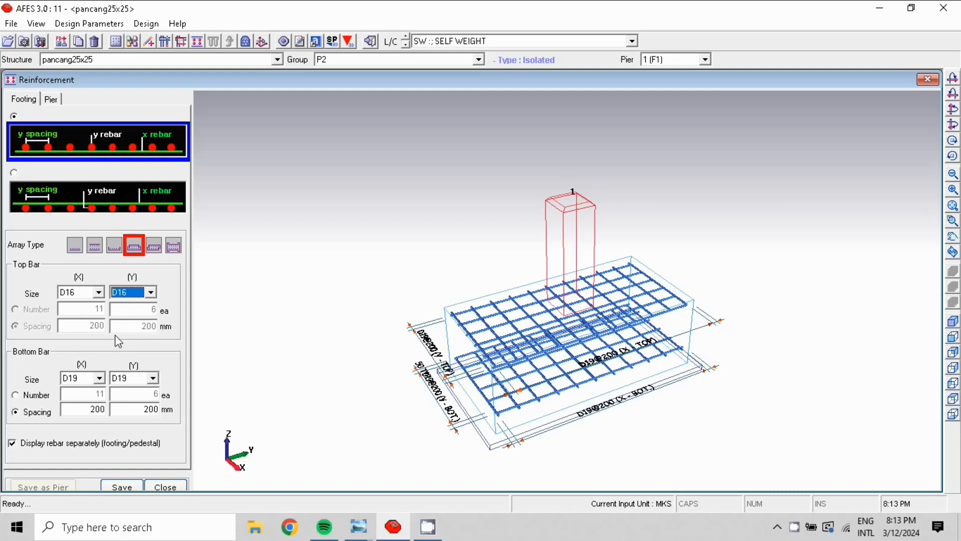
# Set the footing's bottom bars to D16 at 150 mm spacing in X and Y, and save the footing reinforcement.
pyautogui.click(98, 379)
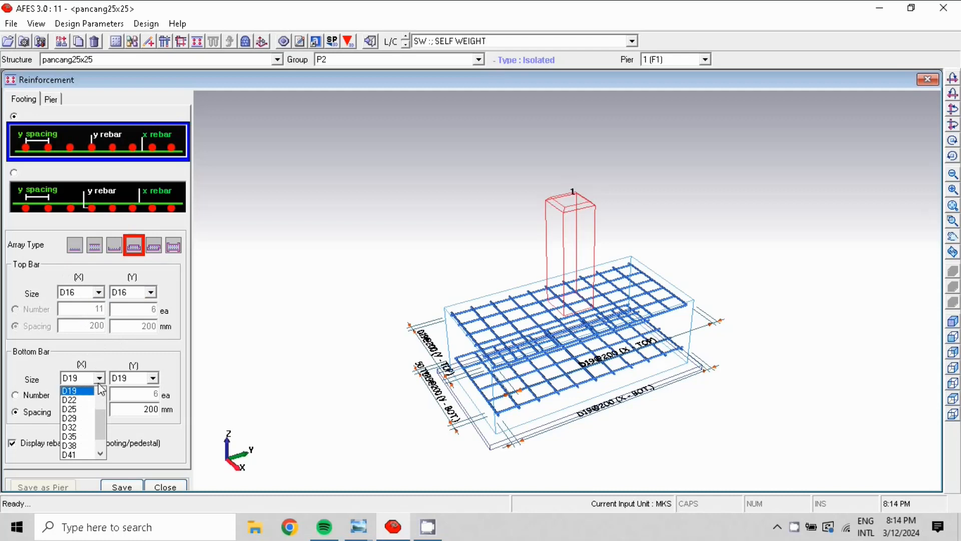
pyautogui.click(73, 391)
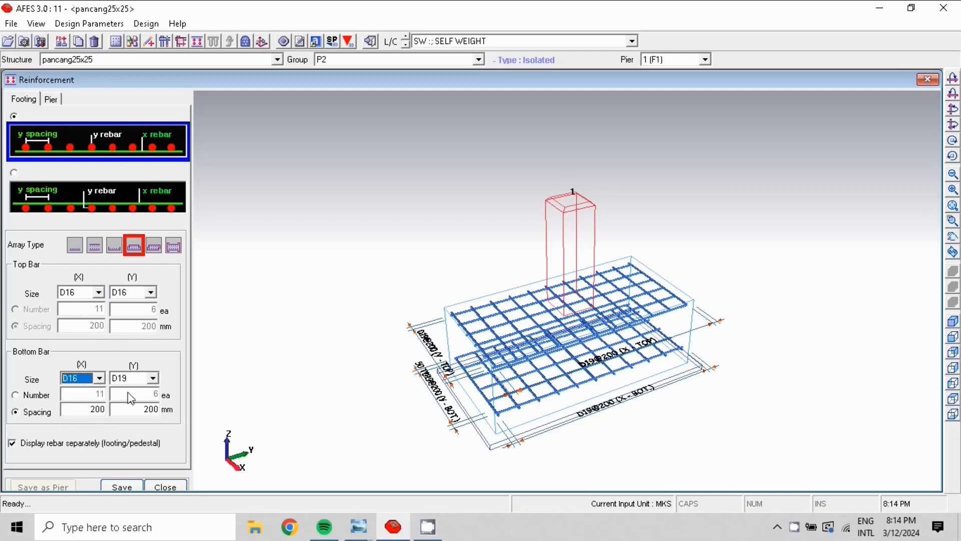
pyautogui.click(153, 378)
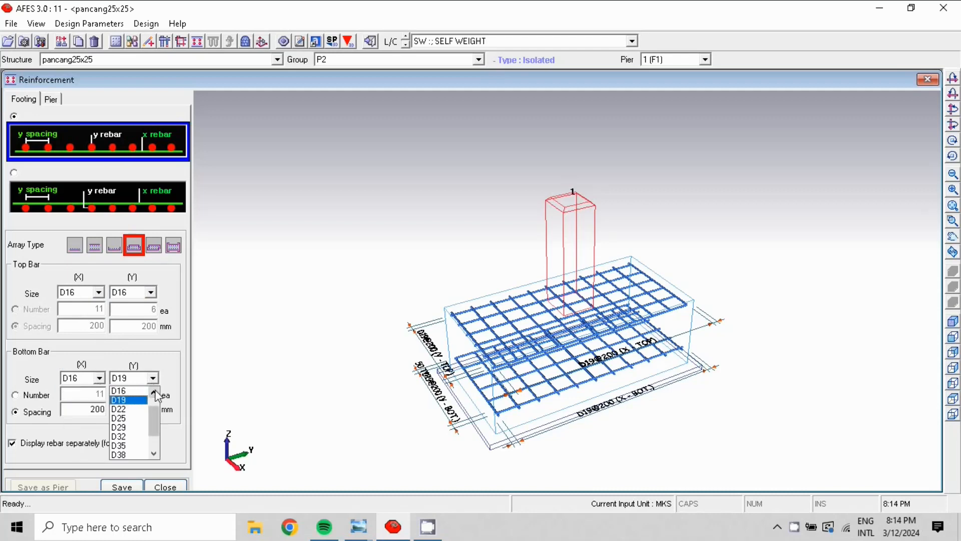
pyautogui.click(135, 393)
pyautogui.doubleClick(79, 407)
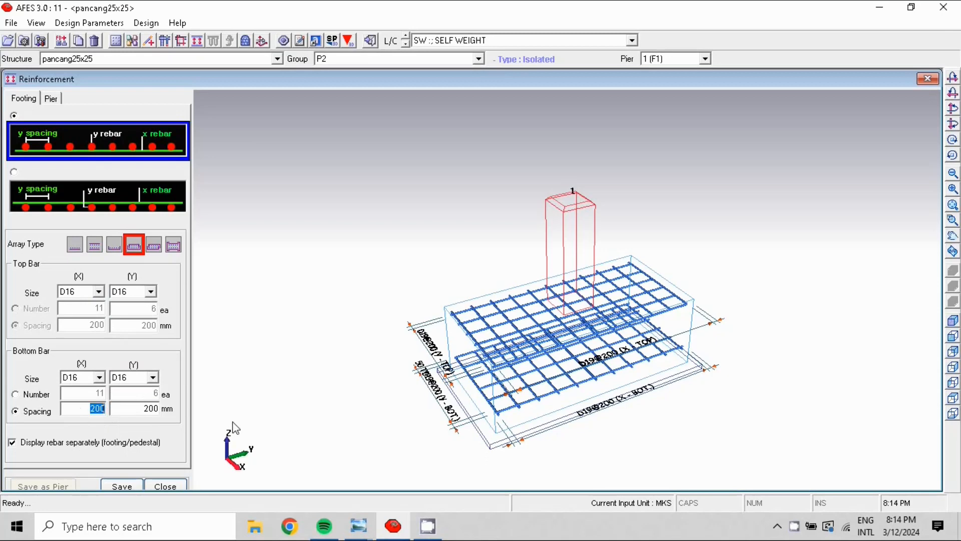
pyautogui.write('150')
pyautogui.doubleClick(136, 409)
pyautogui.write('150')
pyautogui.click(123, 487)
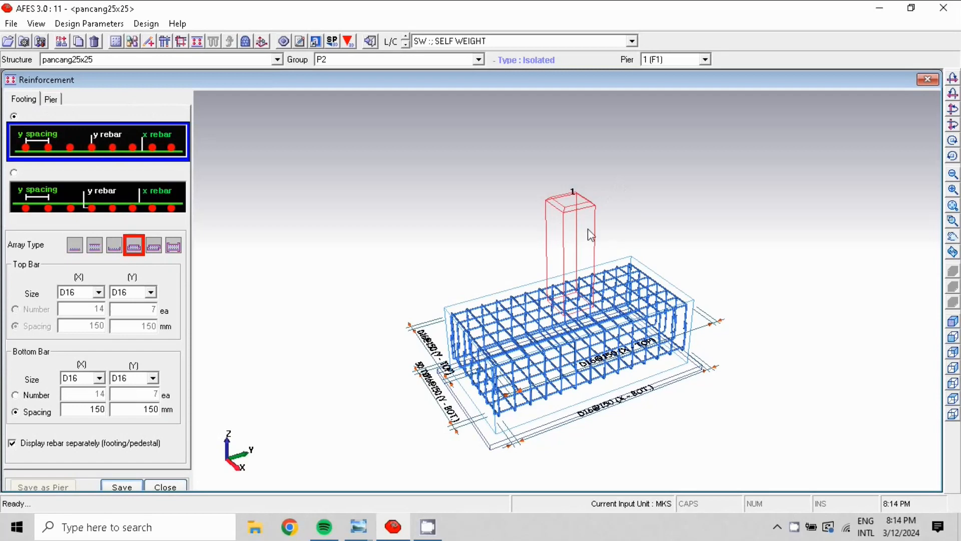
# Set the vertical bar size of group P2's piers to D16.
pyautogui.click(51, 99)
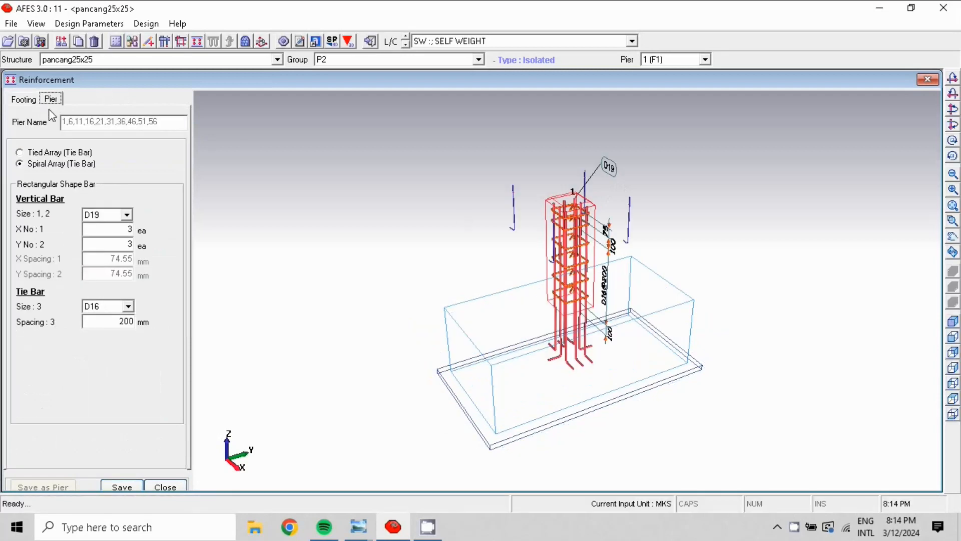
pyautogui.click(126, 214)
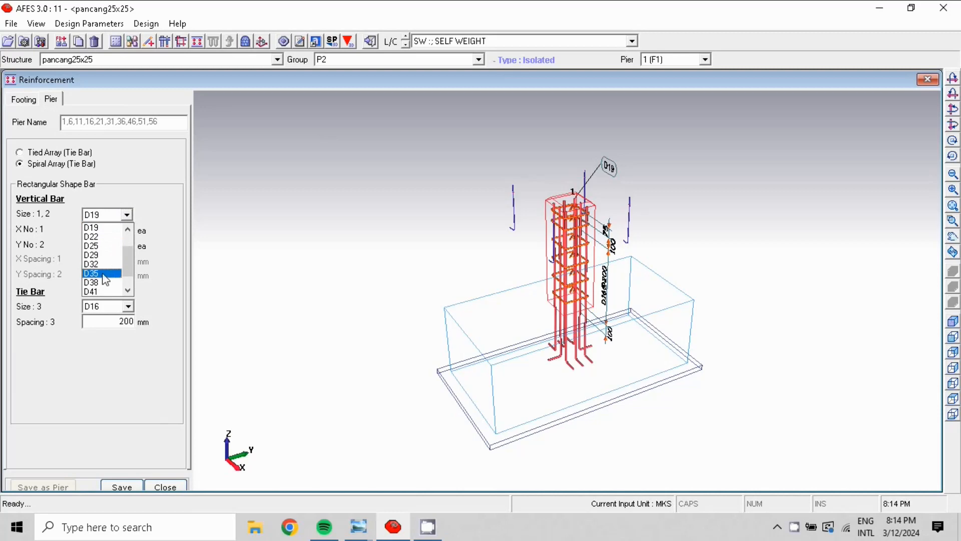
pyautogui.click(128, 230)
pyautogui.click(111, 230)
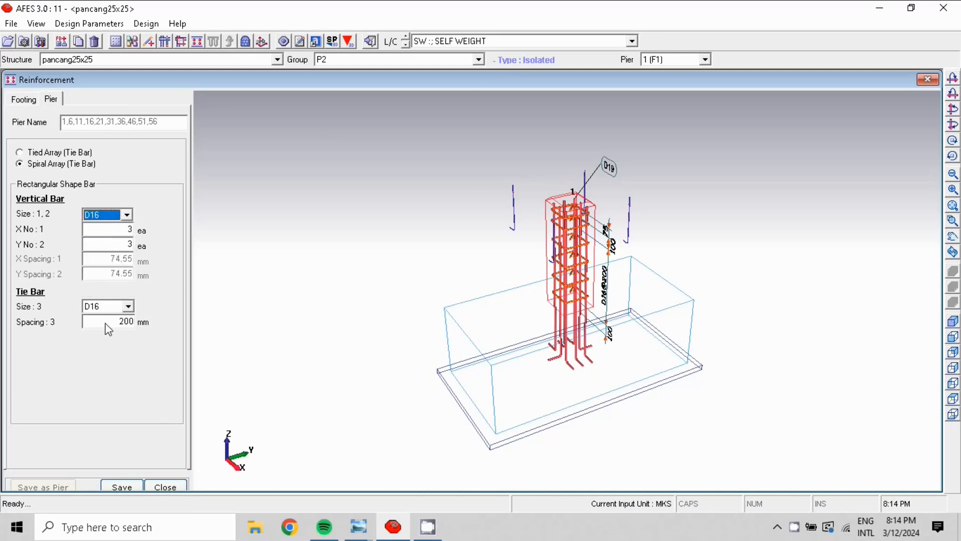
# Set the pier tie bars to D10 at 150 mm spacing in a tied array, save, and close the reinforcement settings.
pyautogui.click(129, 306)
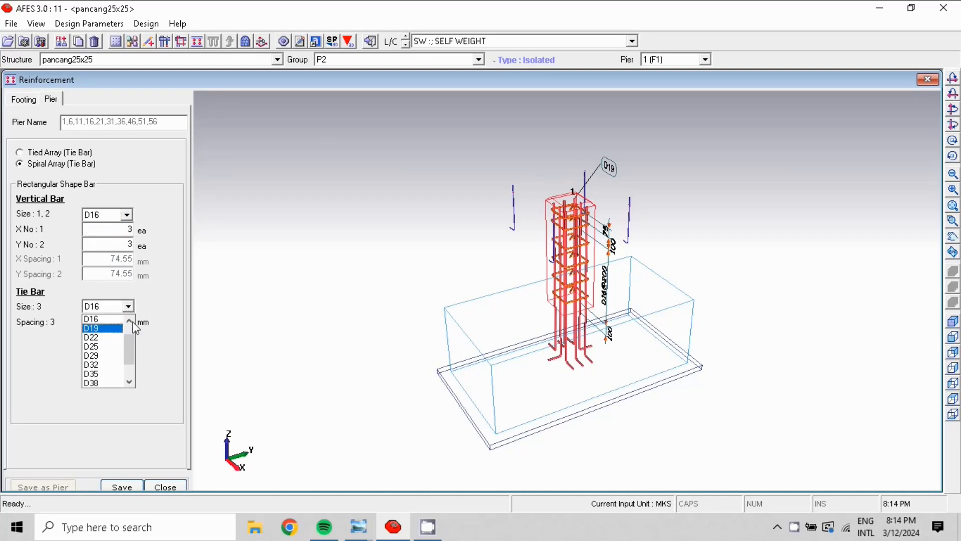
pyautogui.click(129, 321)
pyautogui.click(129, 320)
pyautogui.click(109, 323)
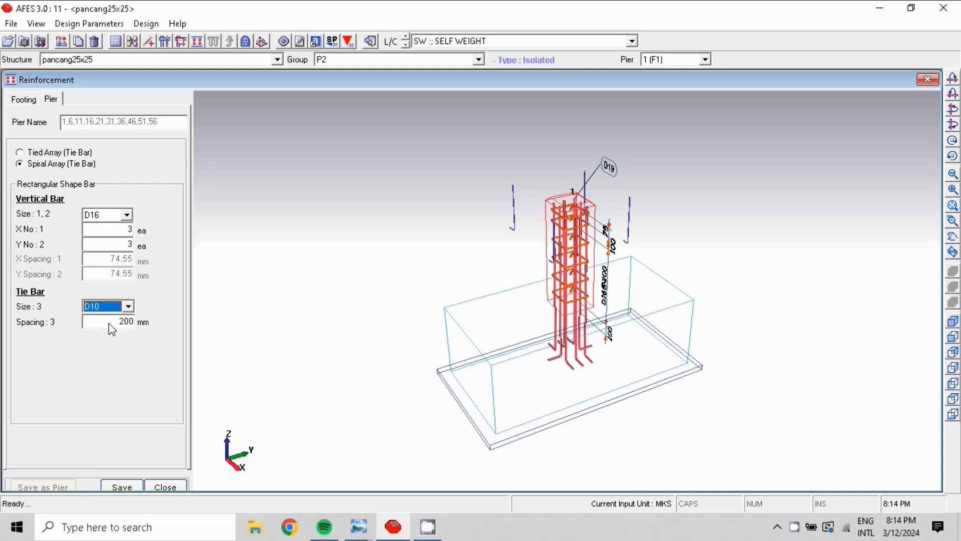
pyautogui.press('Tab')
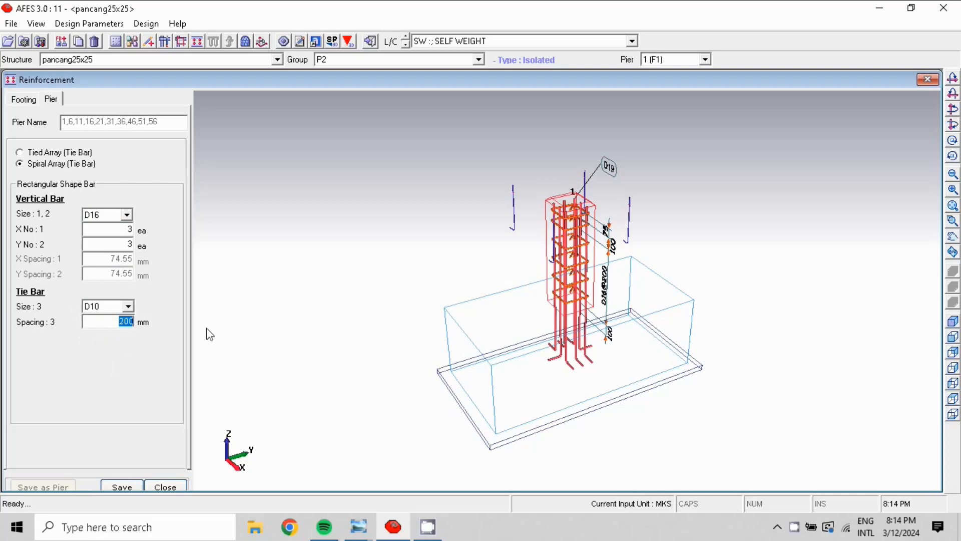
pyautogui.write('150')
pyautogui.click(37, 152)
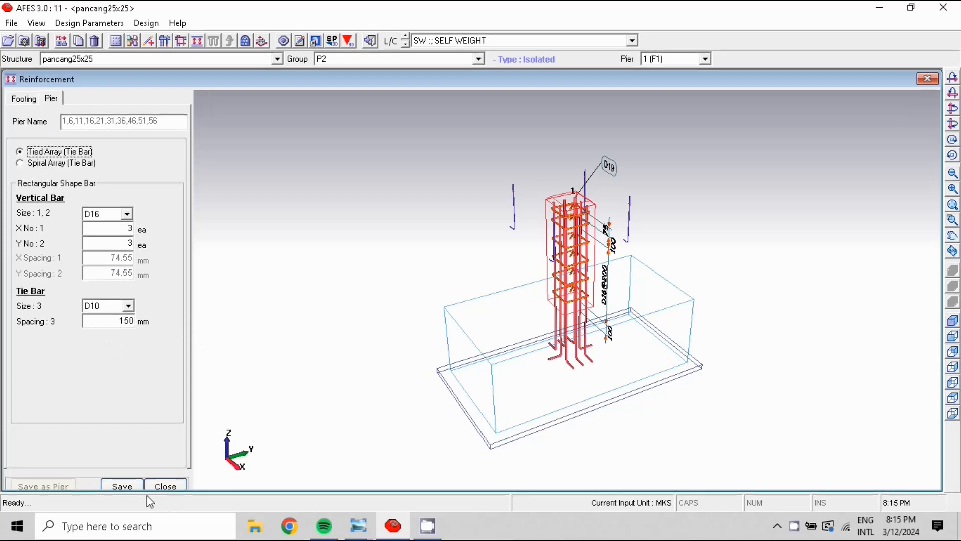
pyautogui.click(121, 488)
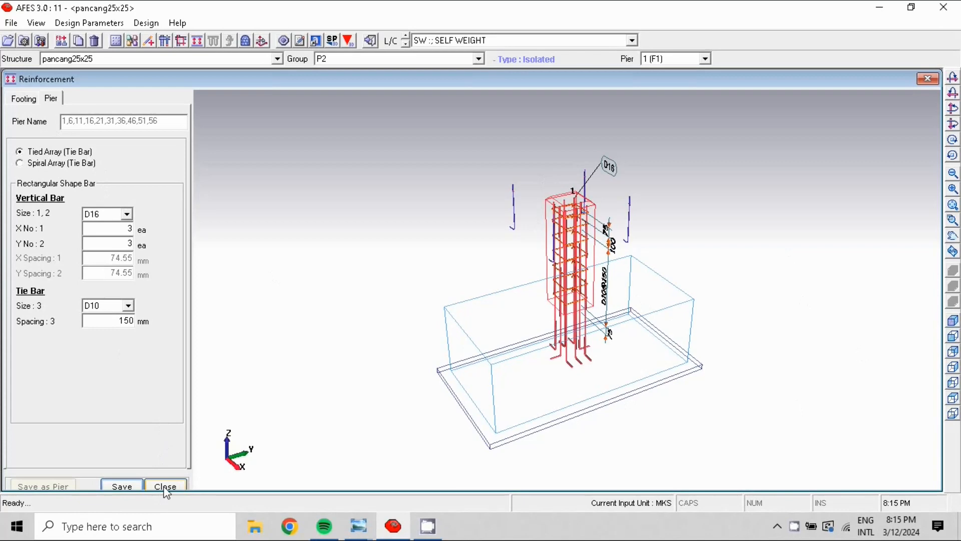
pyautogui.click(165, 487)
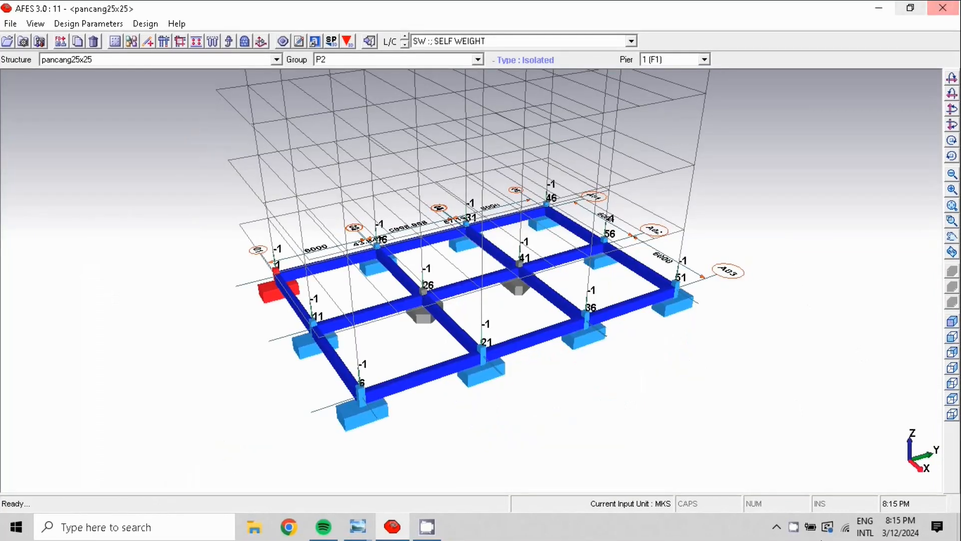
# Start group P2's pile layout with a pancang25x25 pile at X 0 and Y 500 mm from the middle-center origin.
pyautogui.click(214, 41)
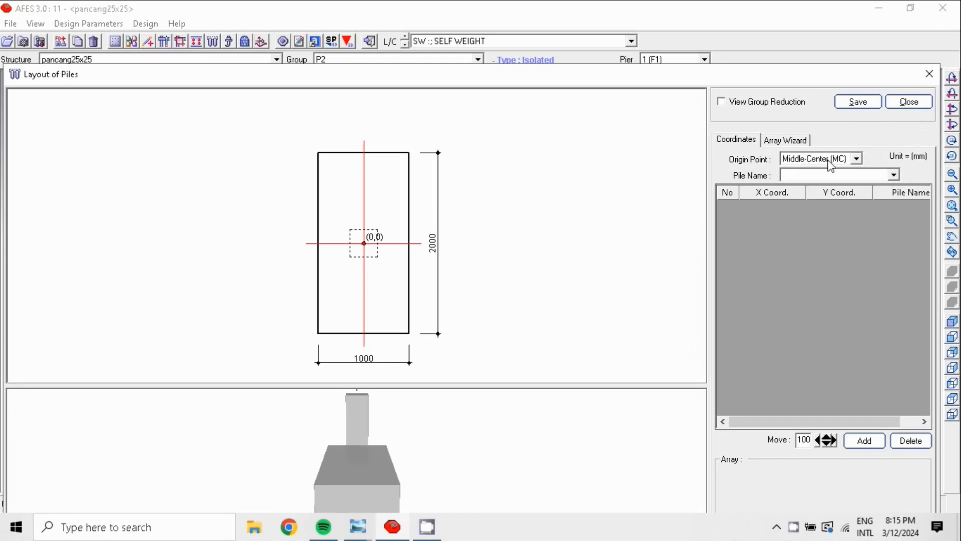
pyautogui.click(895, 176)
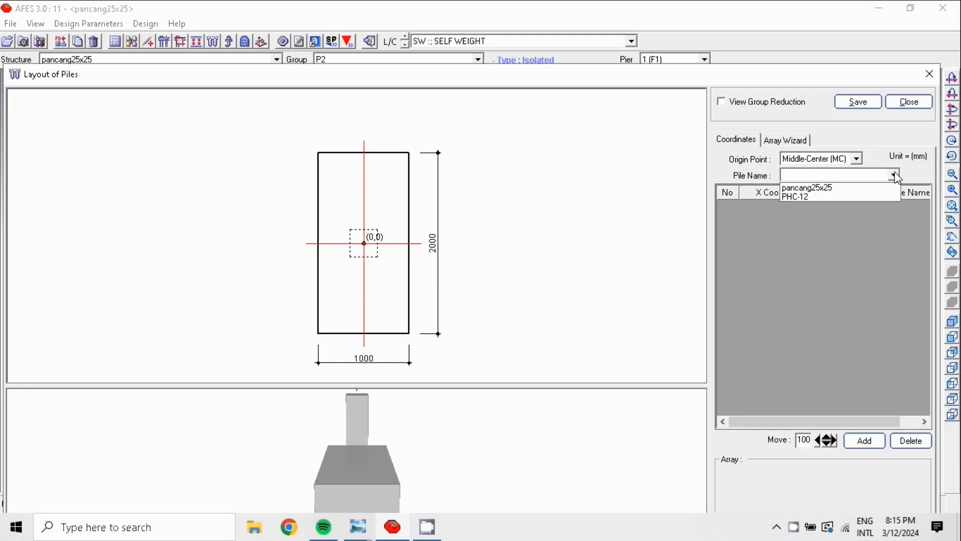
pyautogui.click(860, 189)
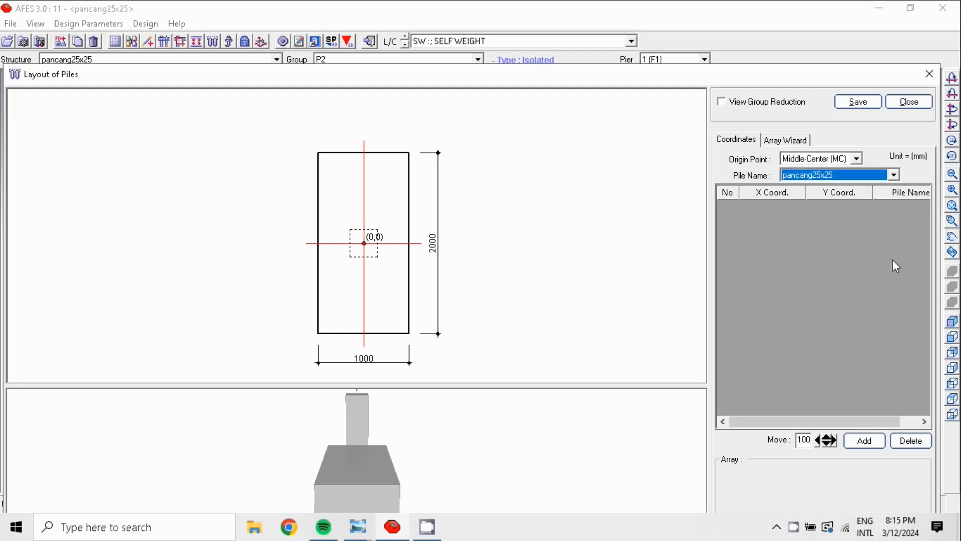
pyautogui.click(865, 440)
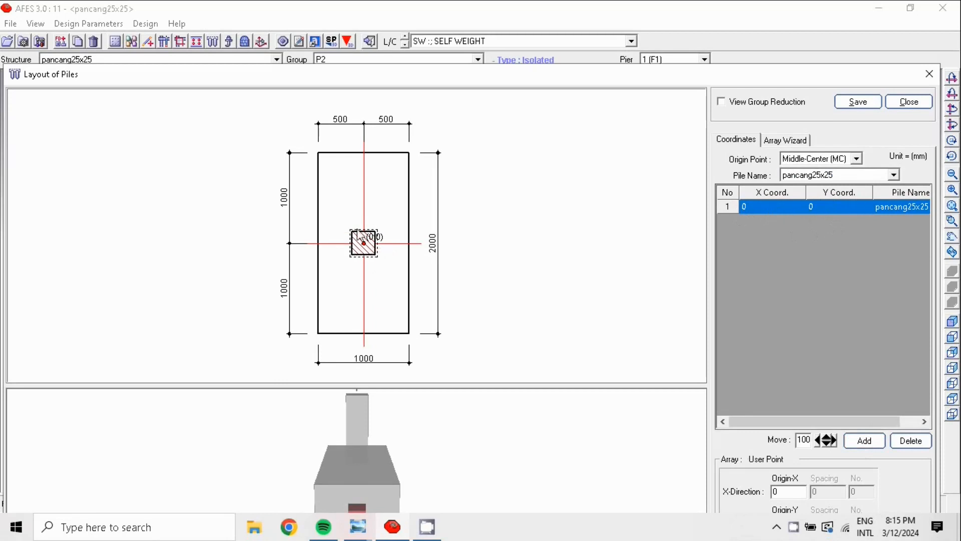
pyautogui.moveTo(384, 464); pyautogui.dragTo(356, 427)
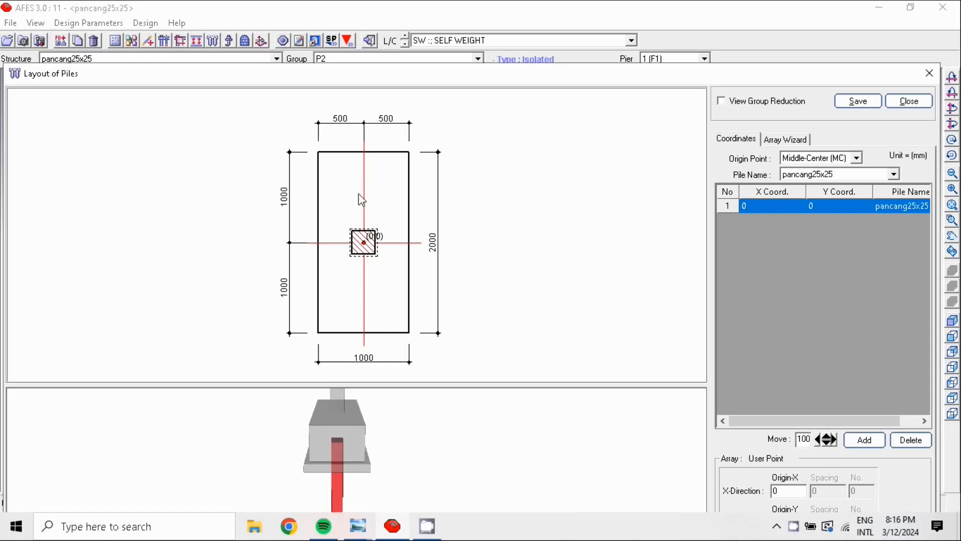
pyautogui.click(830, 208)
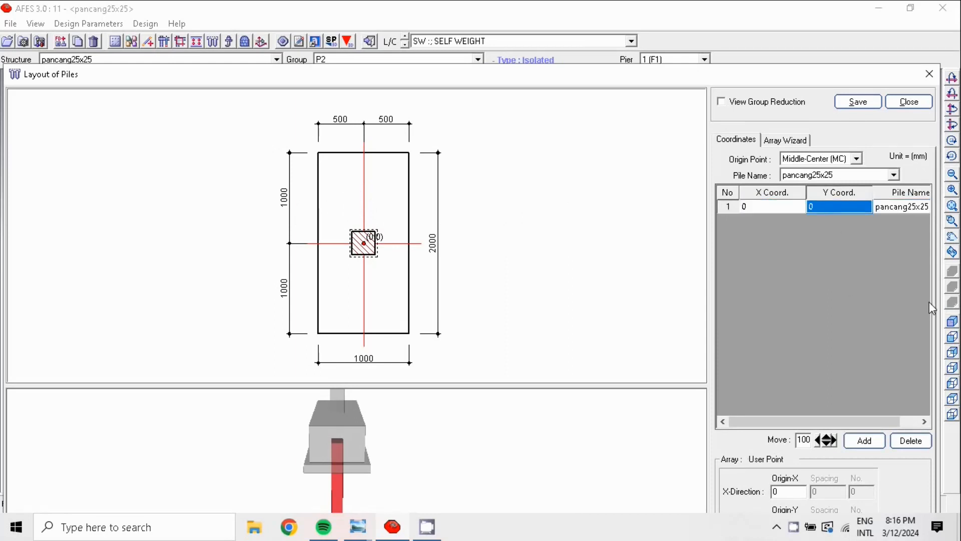
pyautogui.write('500')
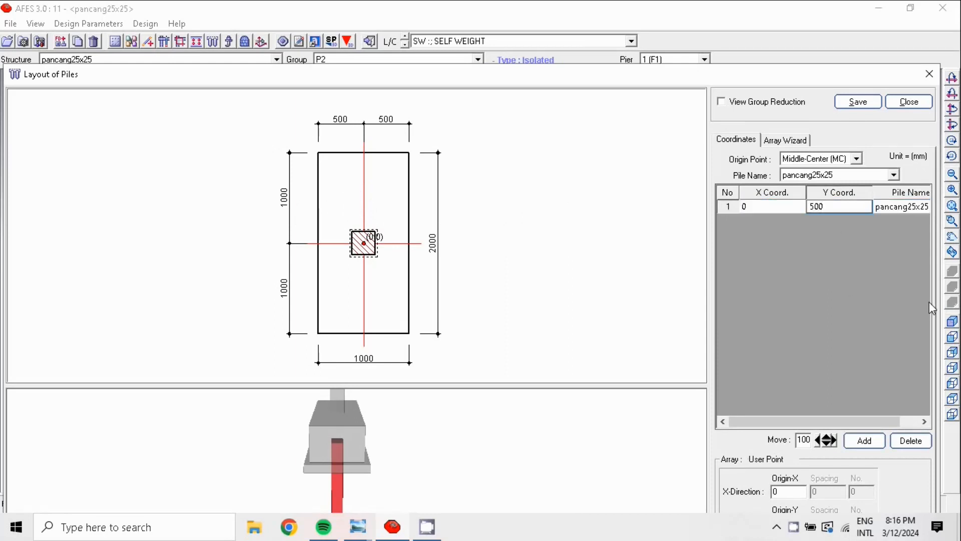
# Add a second pancang25x25 pile at X 0 and Y -500 mm.
pyautogui.click(865, 441)
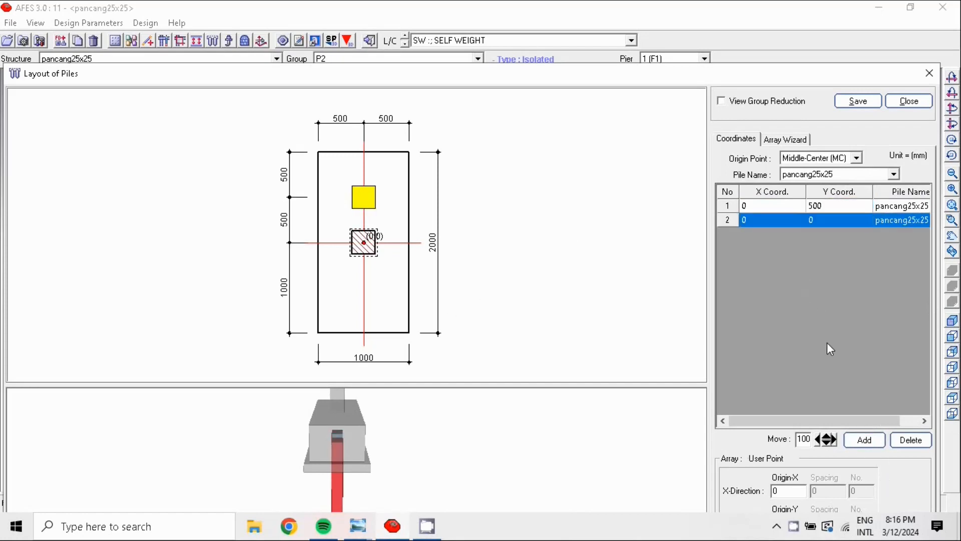
pyautogui.click(820, 220)
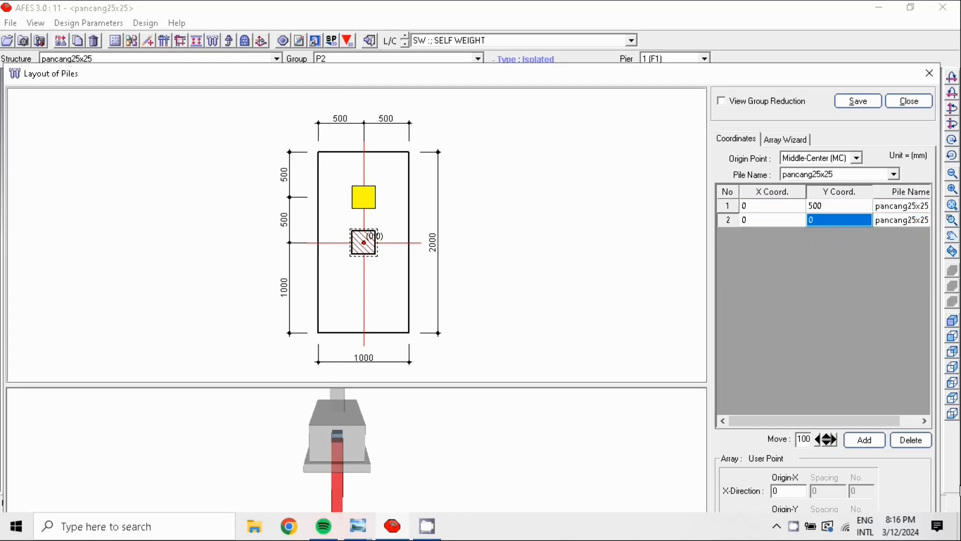
pyautogui.write('-500')
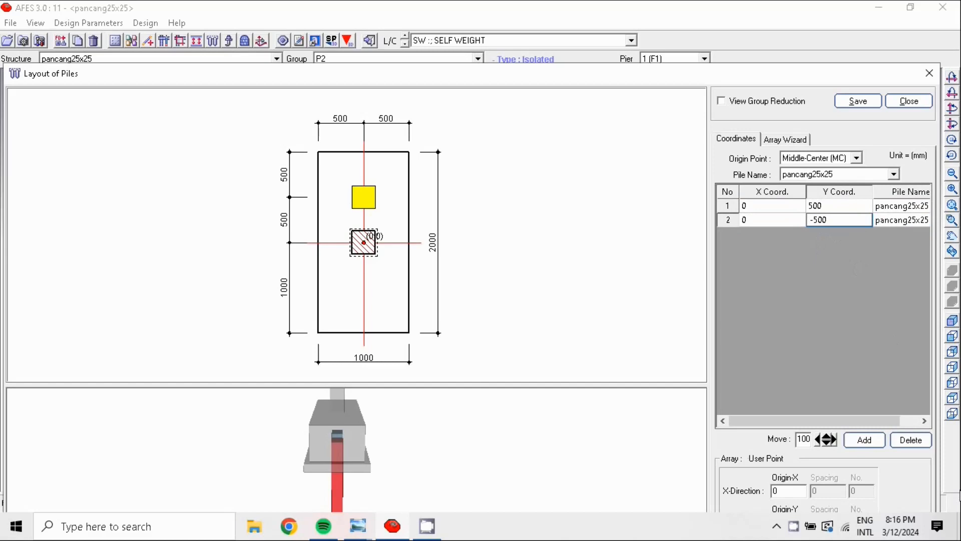
pyautogui.click(865, 439)
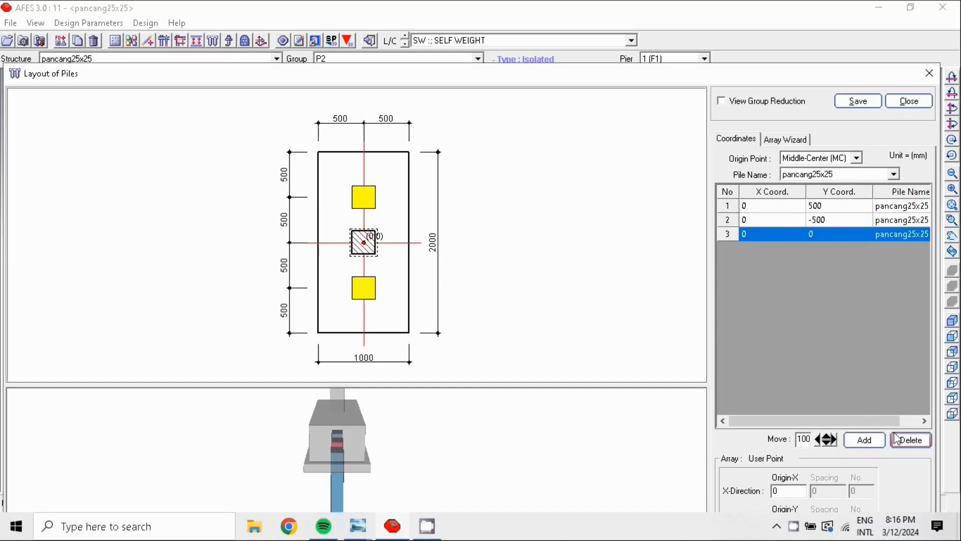
# Delete the surplus third pile at the footing's center and save the pile layout.
pyautogui.click(912, 440)
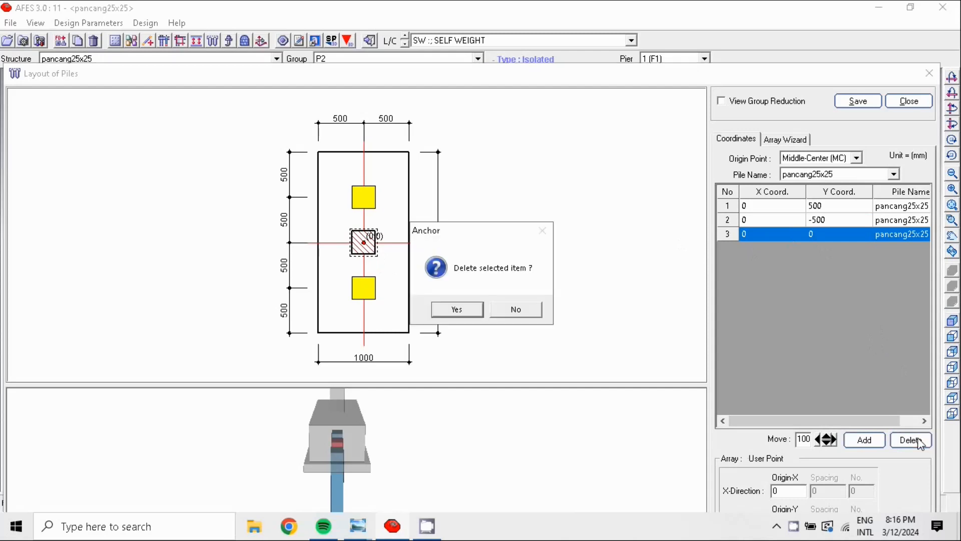
pyautogui.click(453, 311)
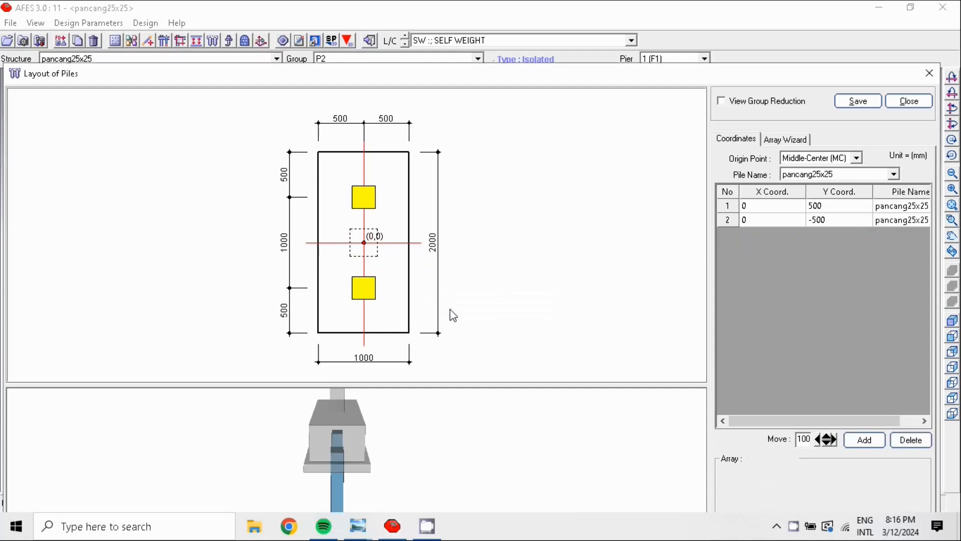
pyautogui.click(860, 102)
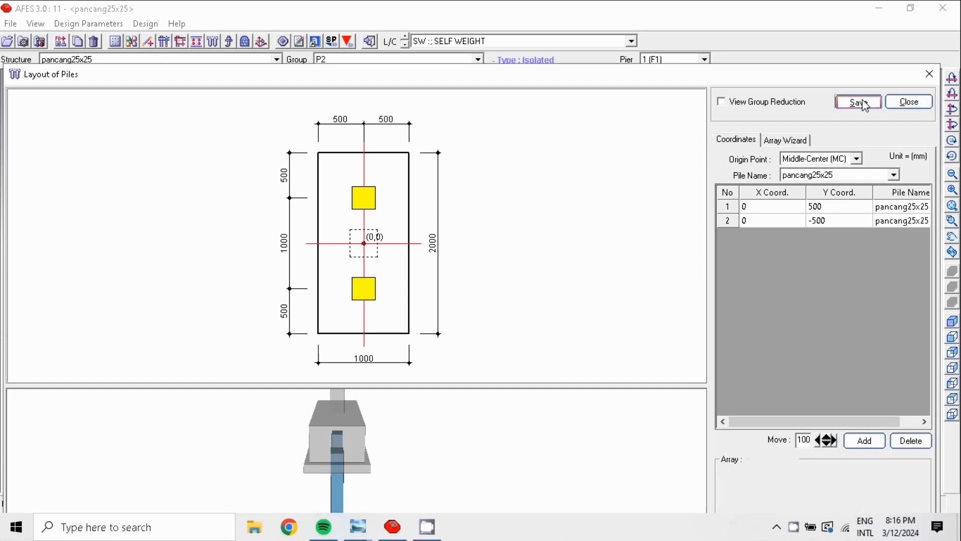
# Close the pile layout and examine the foundations and their piles in the 3D model.
pyautogui.click(910, 102)
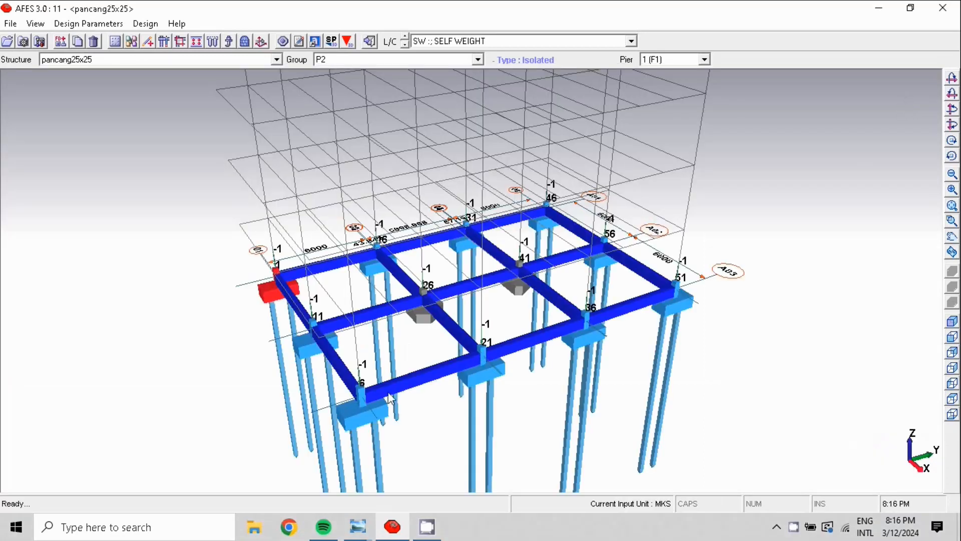
pyautogui.scroll(-3, 470, 422)
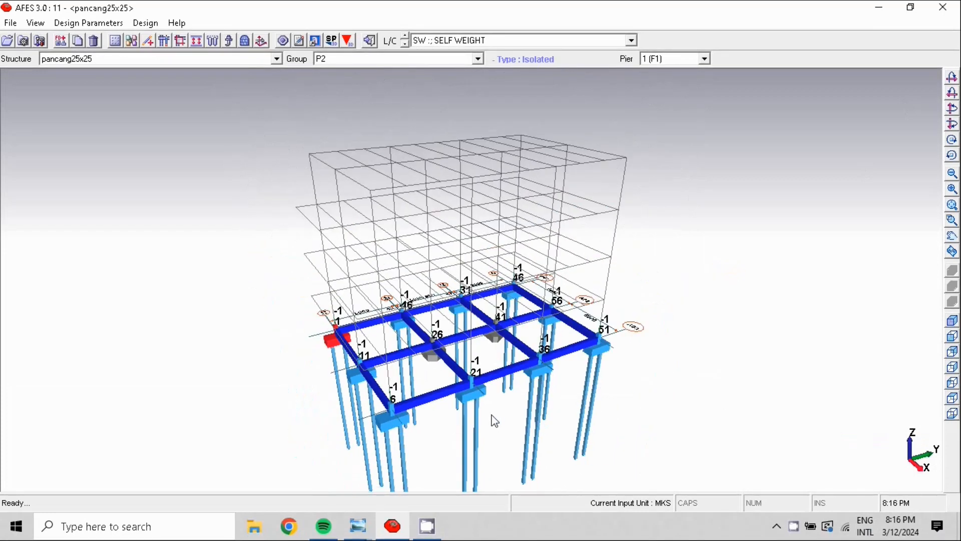
pyautogui.moveTo(493, 415); pyautogui.dragTo(459, 308, button='middle')
pyautogui.scroll(-3, 508, 224)
pyautogui.moveTo(522, 230); pyautogui.dragTo(395, 301, button='middle')
pyautogui.scroll(1, 402, 274)
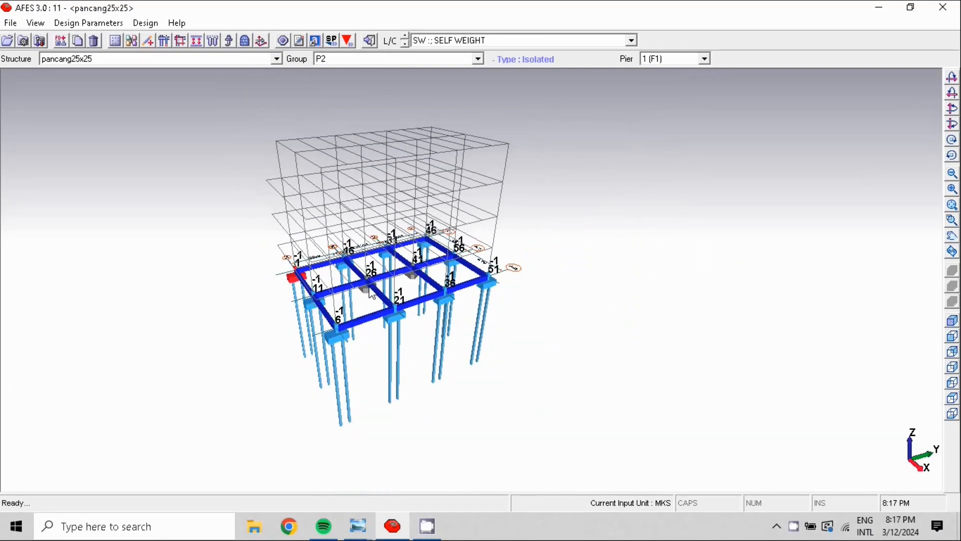
pyautogui.scroll(5, 416, 287)
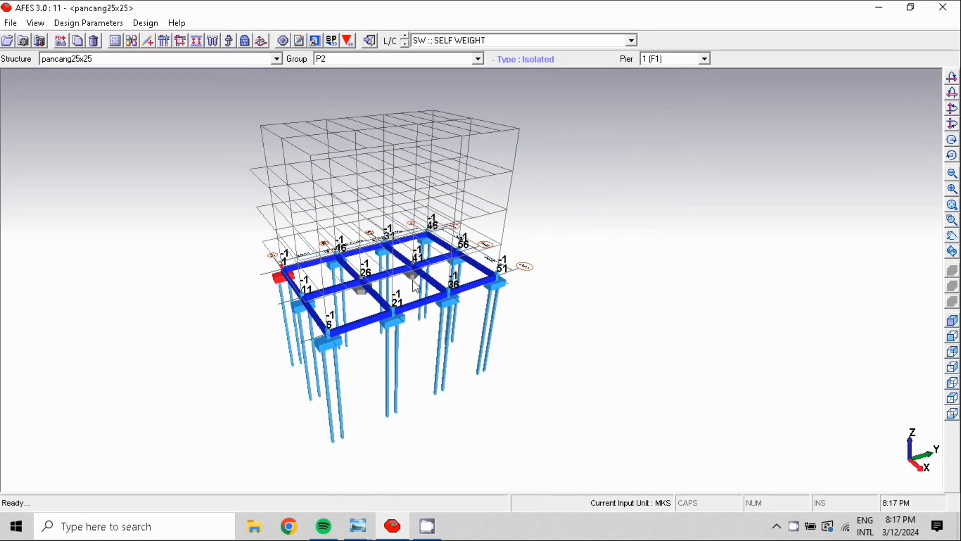
pyautogui.scroll(2, 413, 282)
pyautogui.scroll(-6, 466, 250)
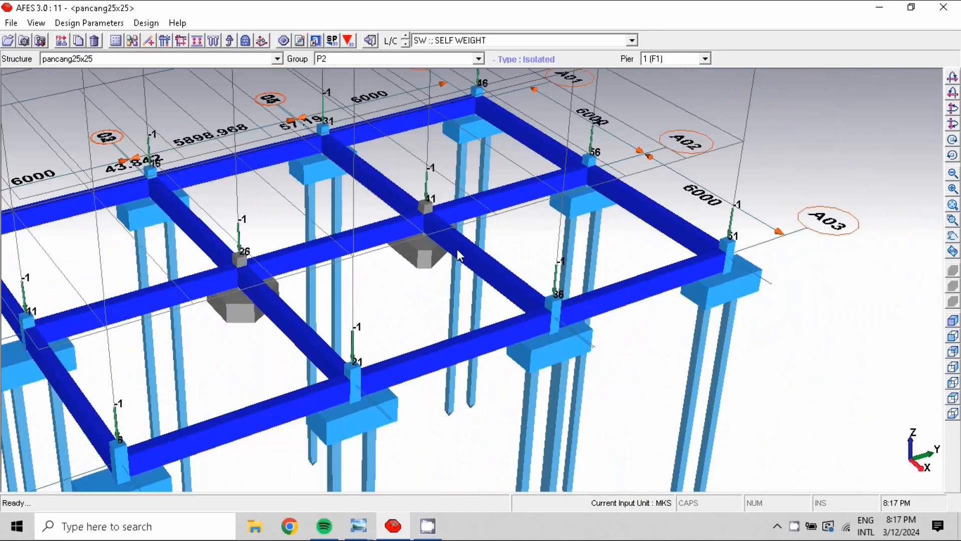
pyautogui.scroll(-4, 466, 250)
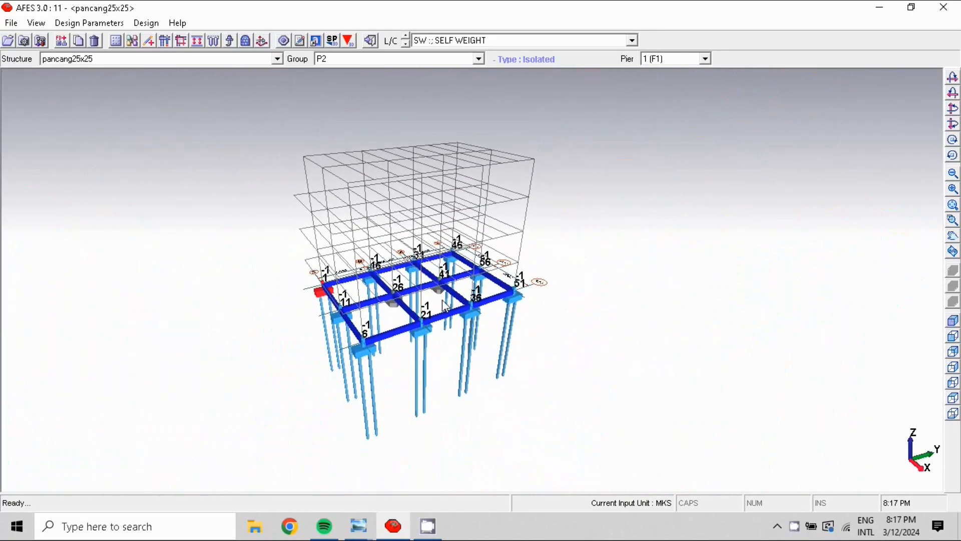
# Change group P3A to a pile foundation in the structure group settings, save, and close them.
pyautogui.click(479, 60)
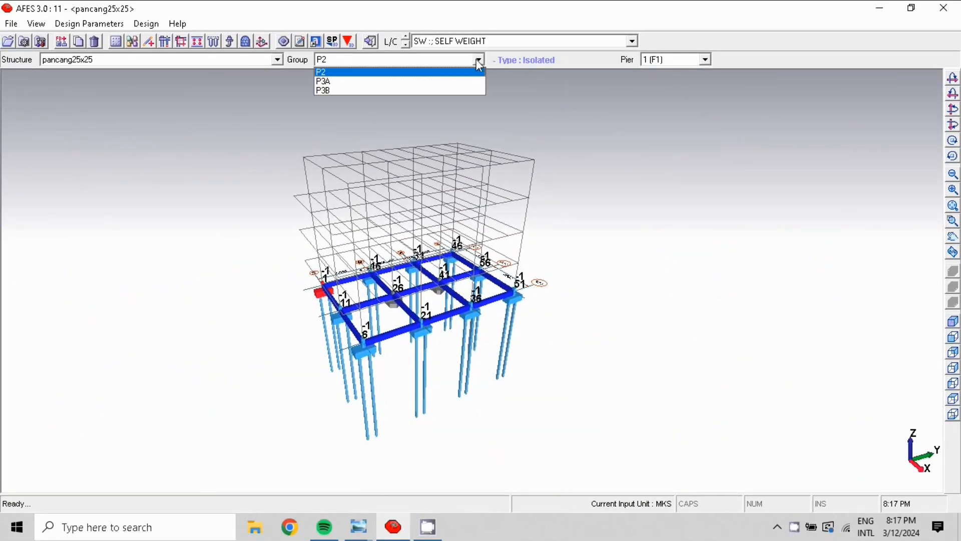
pyautogui.click(409, 81)
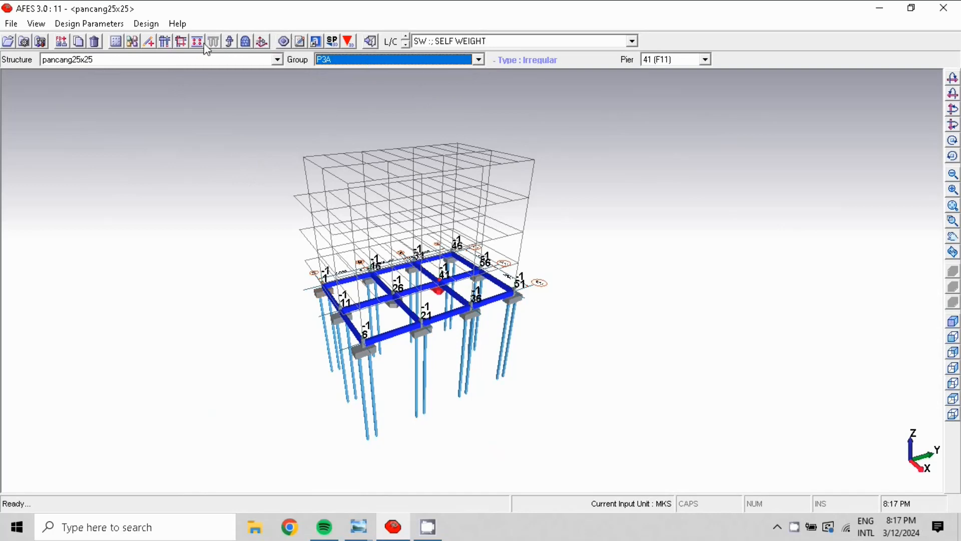
pyautogui.click(479, 60)
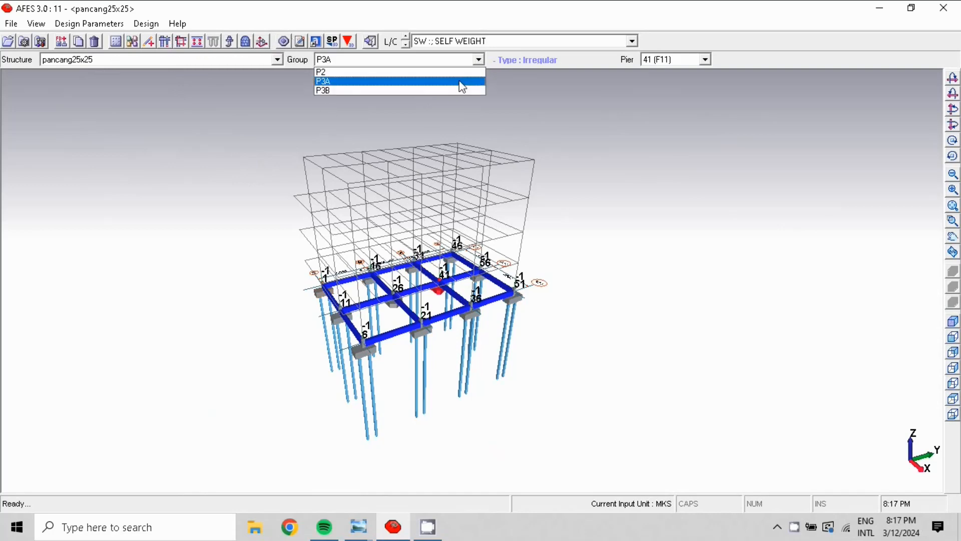
pyautogui.click(453, 83)
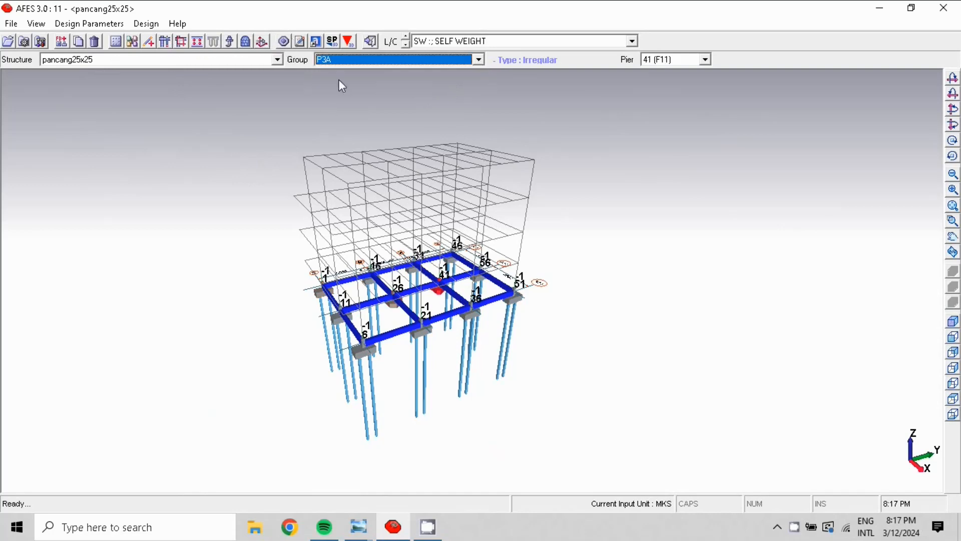
pyautogui.click(132, 41)
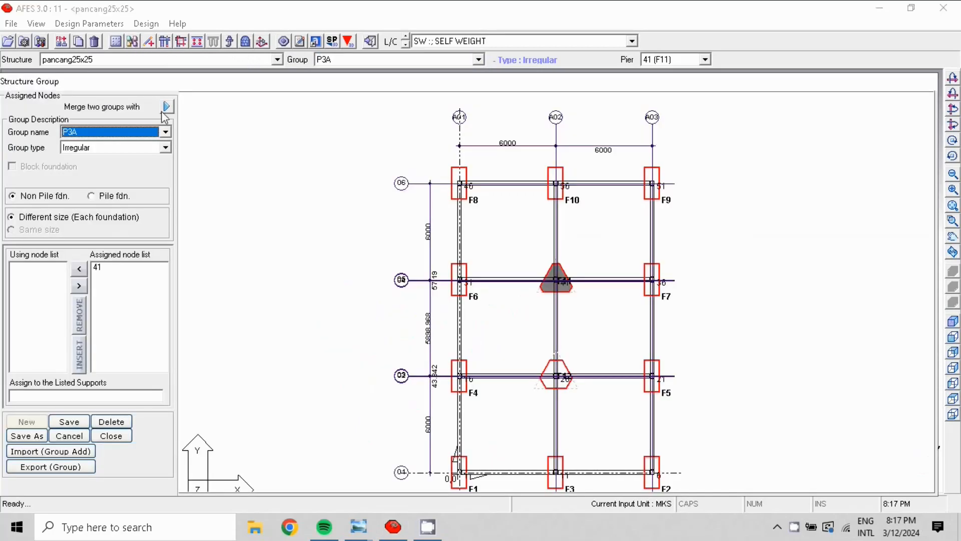
pyautogui.click(92, 195)
pyautogui.click(73, 424)
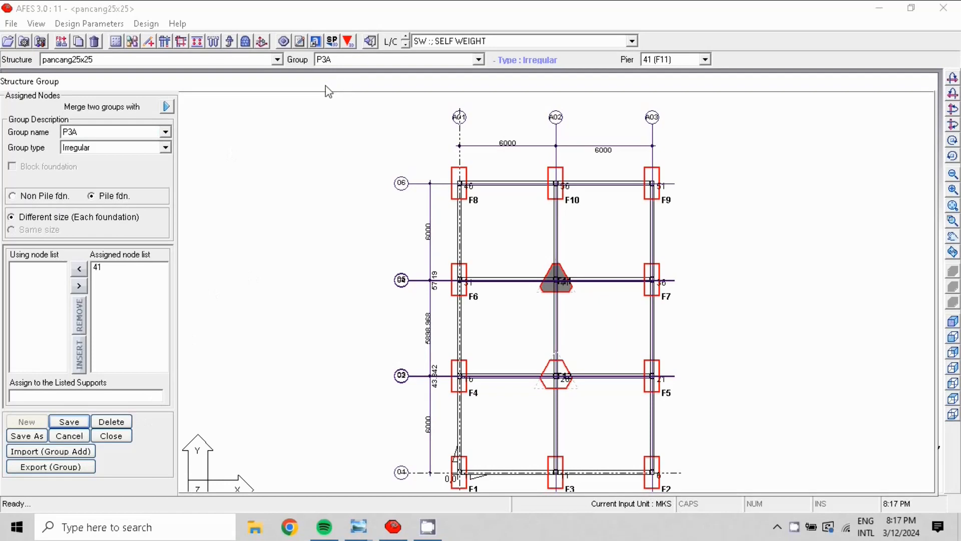
pyautogui.click(111, 436)
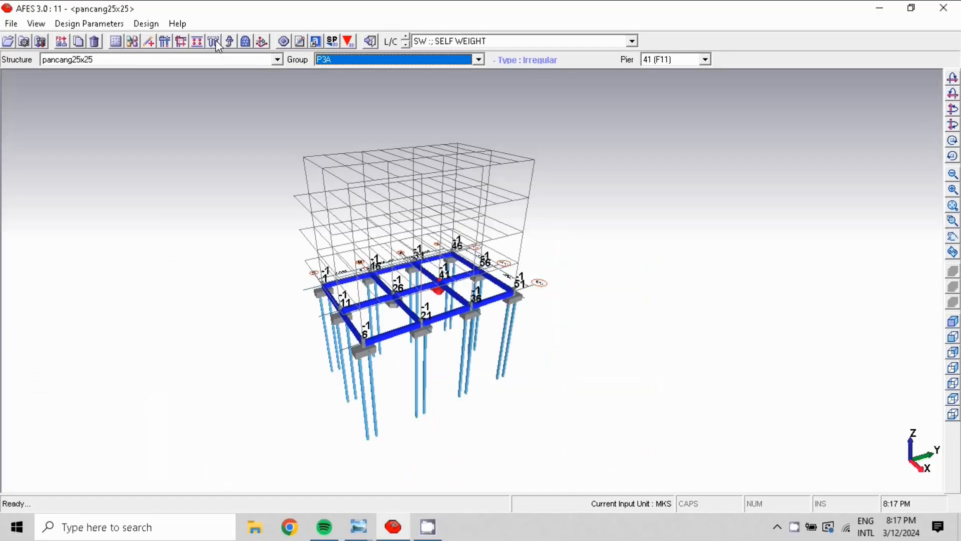
# Start group P3A's pile layout with a pancang25x25 pile at X 0 and Y 500 mm from the middle-center origin.
pyautogui.click(217, 44)
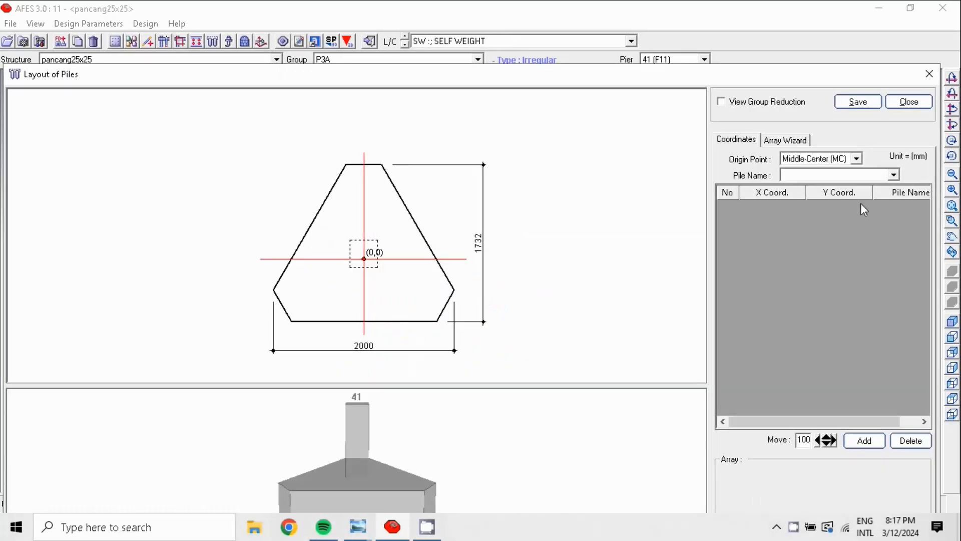
pyautogui.click(895, 176)
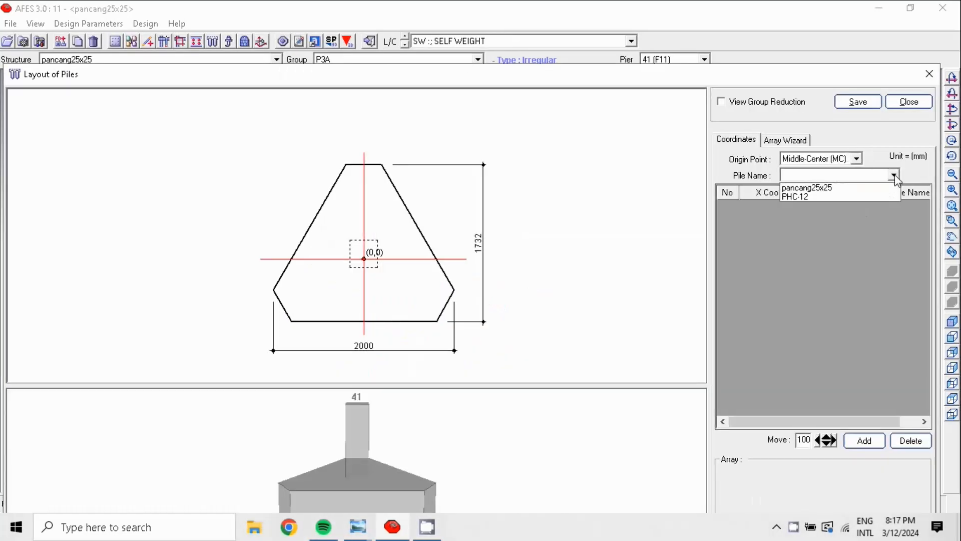
pyautogui.click(828, 188)
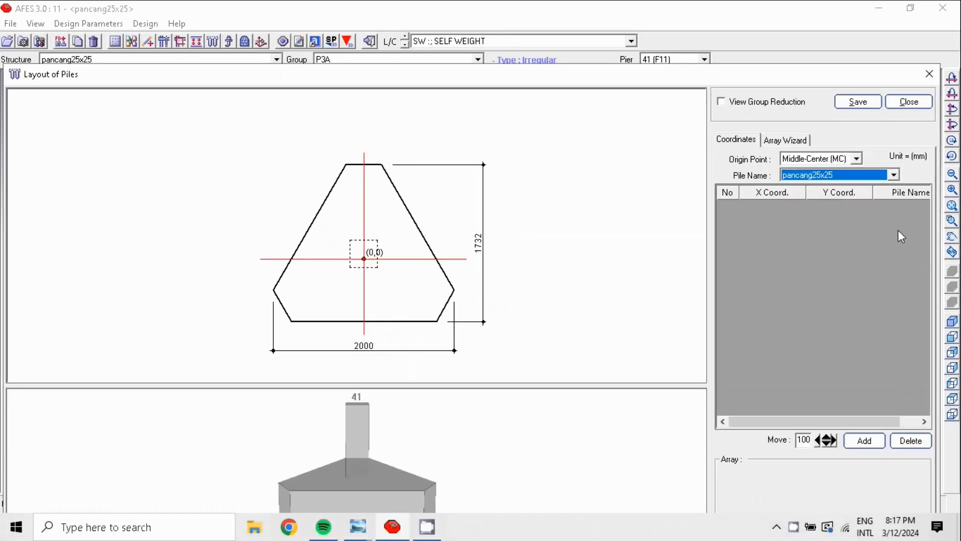
pyautogui.click(862, 442)
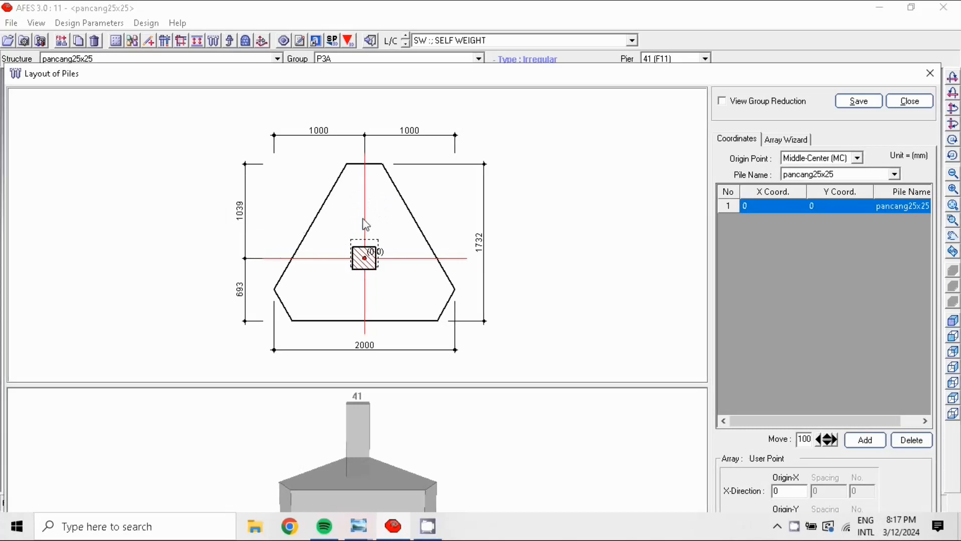
pyautogui.click(824, 205)
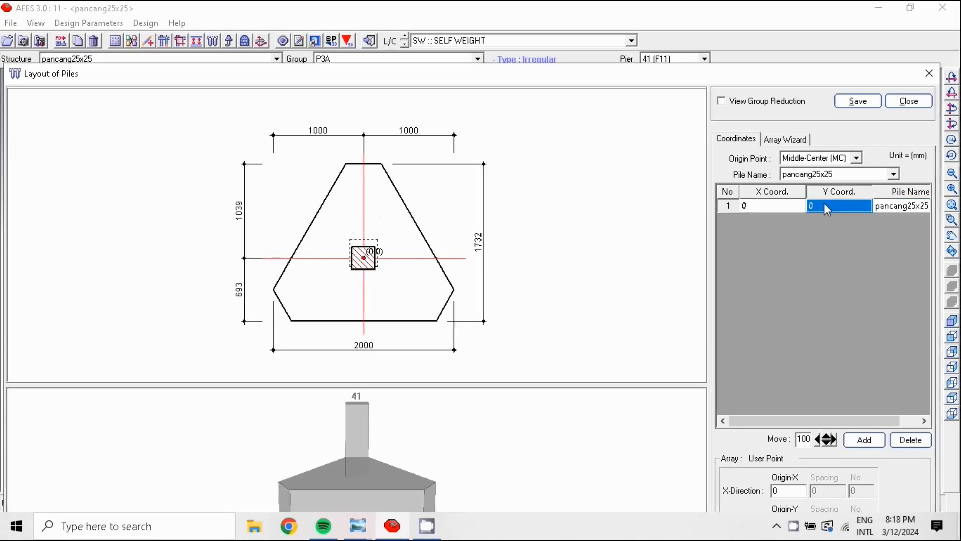
pyautogui.write('500')
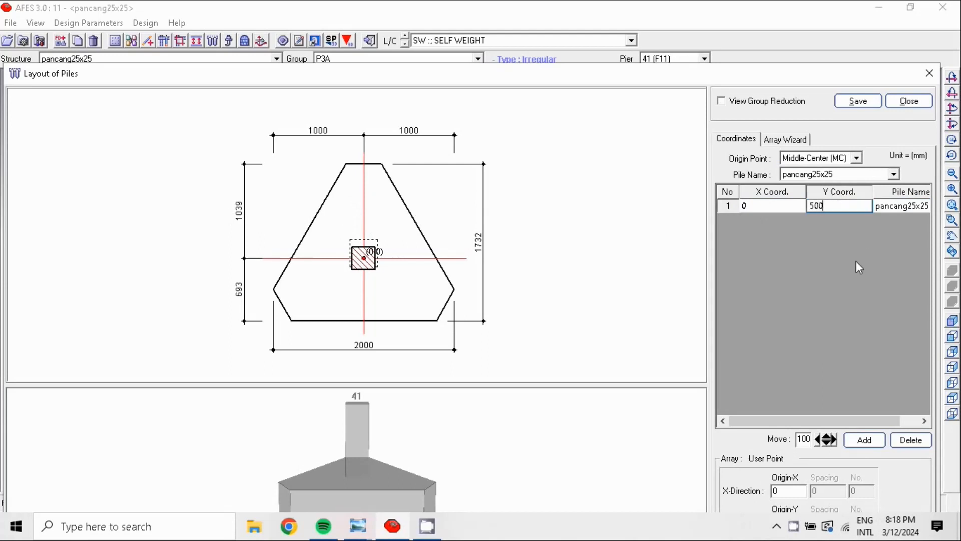
pyautogui.press('Return')
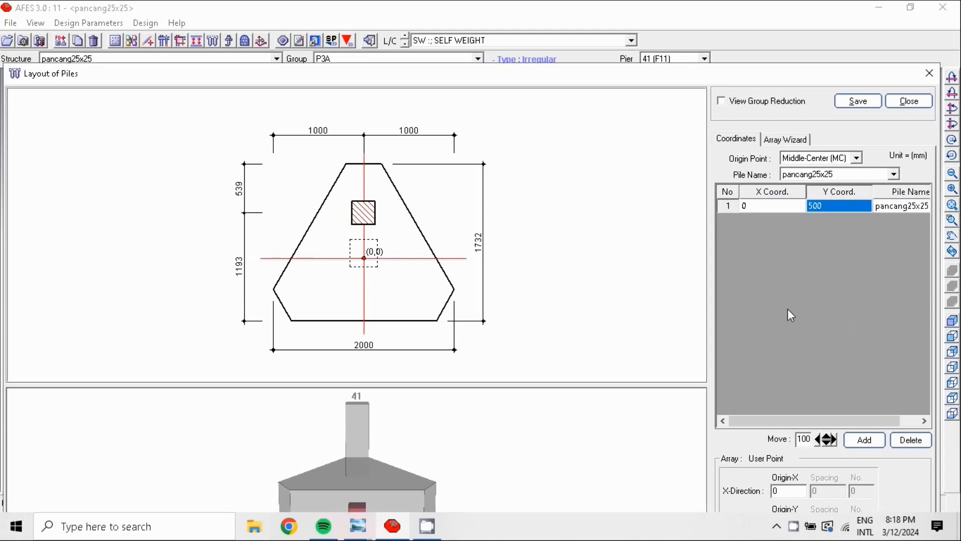
# Add a second pancang25x25 pile to group P3A at X -400 and Y -300 mm.
pyautogui.click(864, 440)
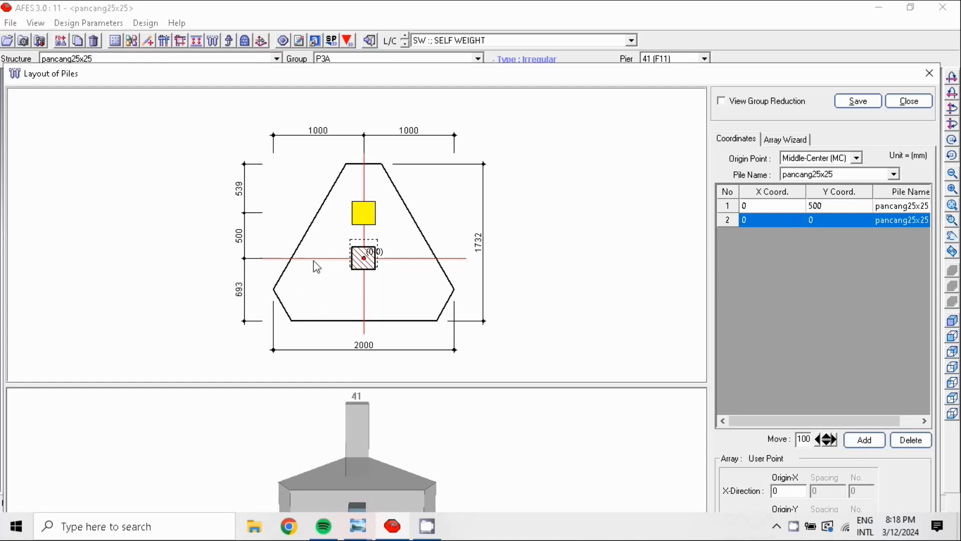
pyautogui.click(752, 224)
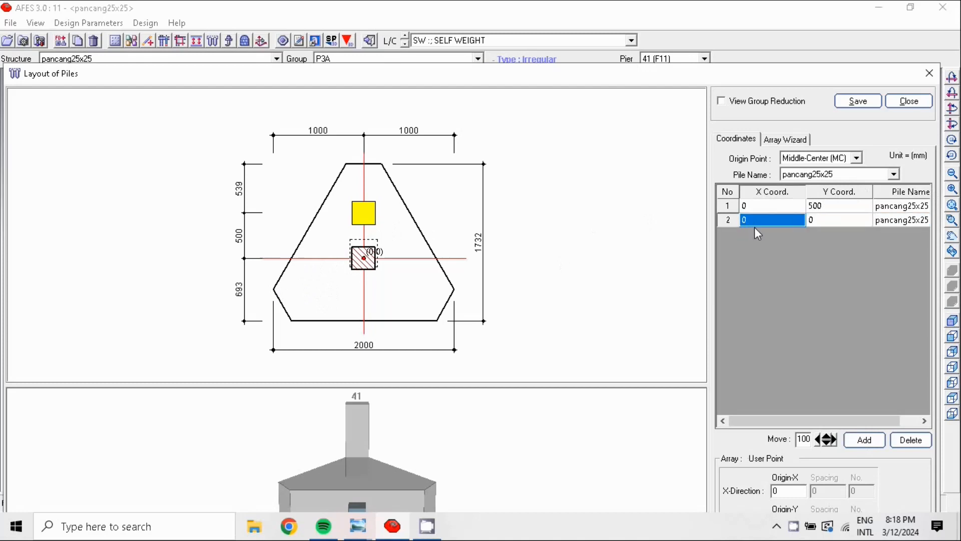
pyautogui.write('-400')
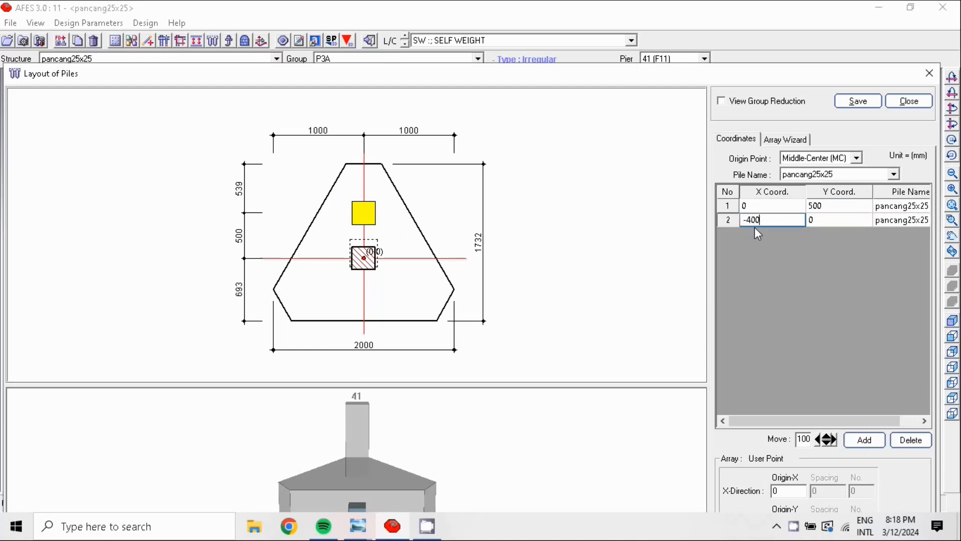
pyautogui.click(833, 222)
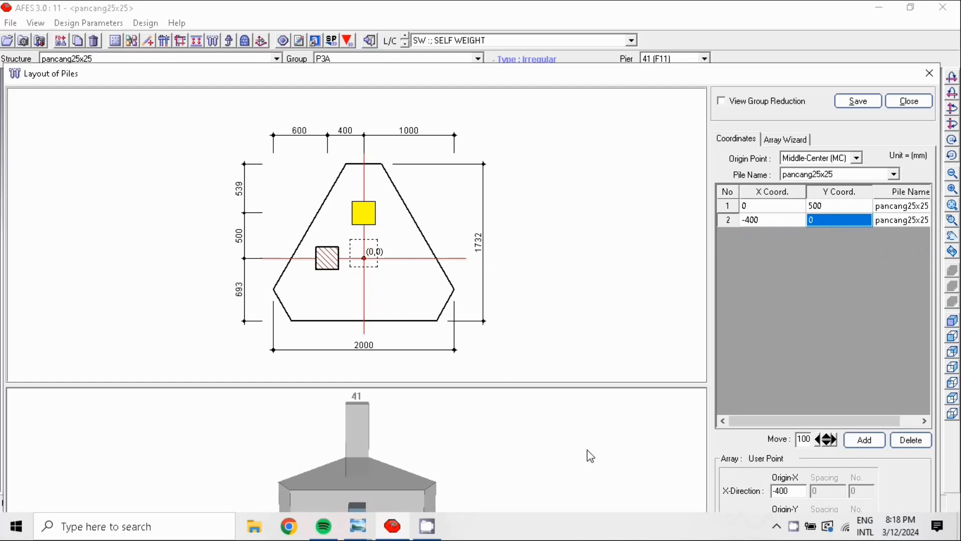
pyautogui.write('-300')
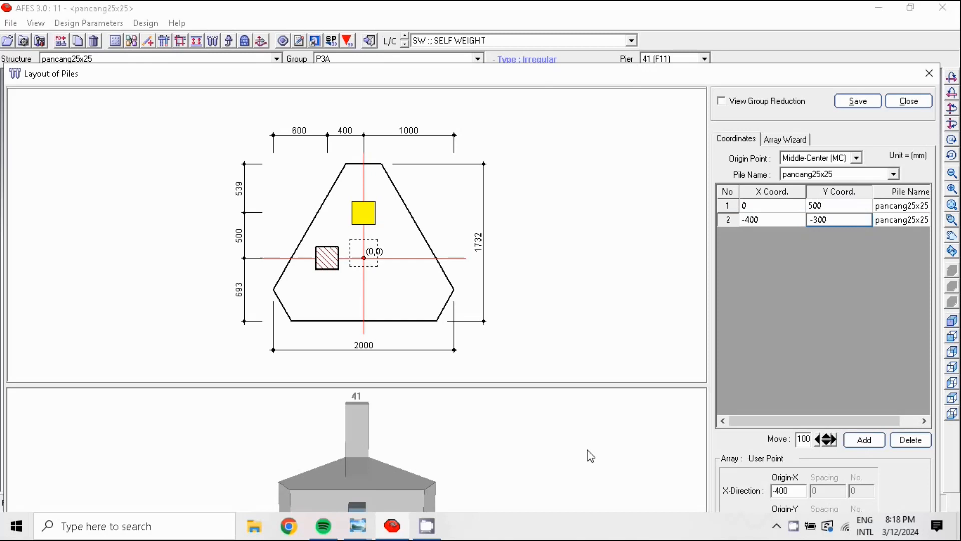
# Add a third pancang25x25 pile to group P3A at X 400 and Y -300 mm.
pyautogui.click(865, 440)
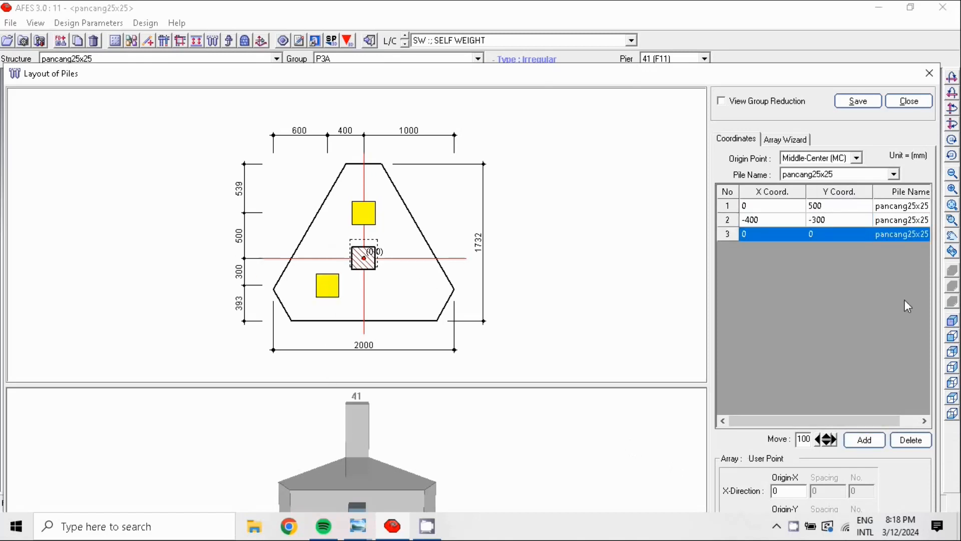
pyautogui.click(778, 236)
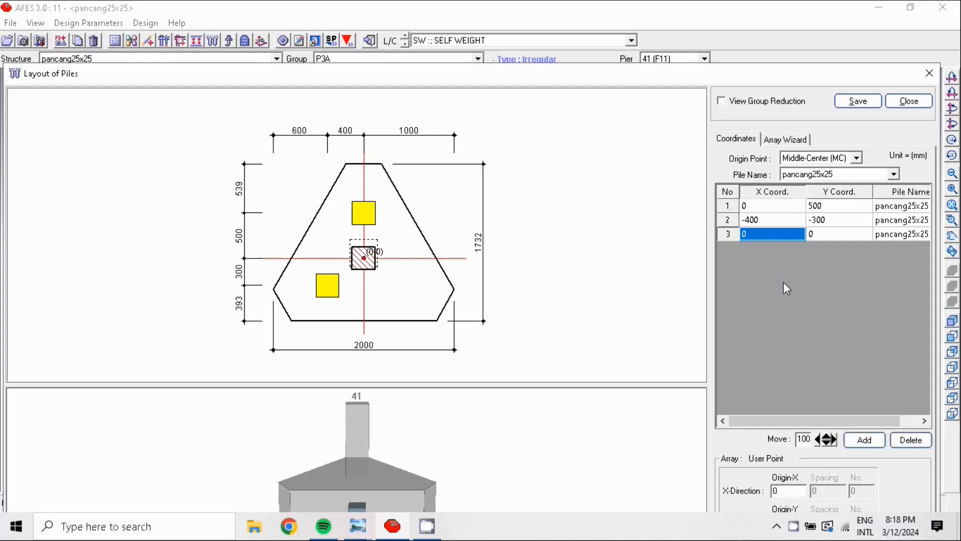
pyautogui.write('400')
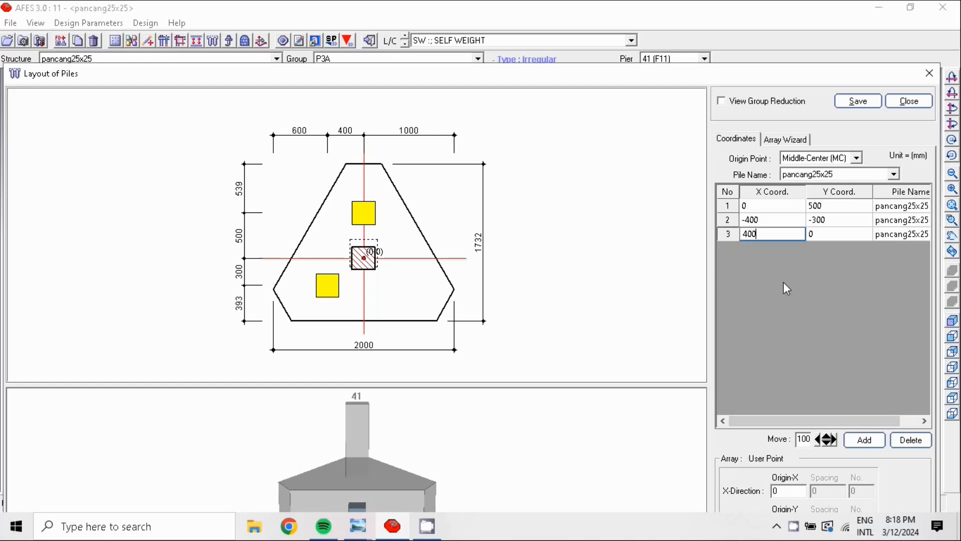
pyautogui.click(819, 231)
pyautogui.write('-')
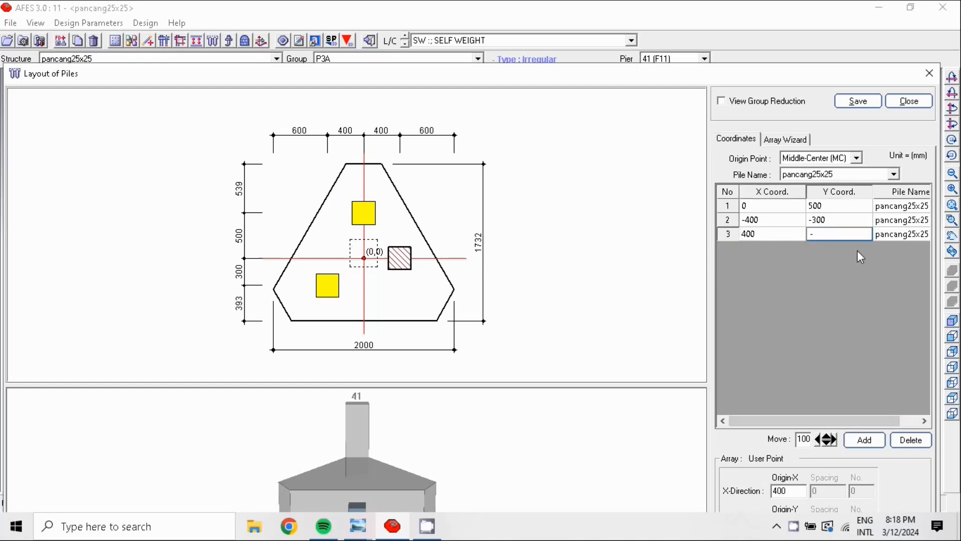
pyautogui.write('300')
pyautogui.click(866, 439)
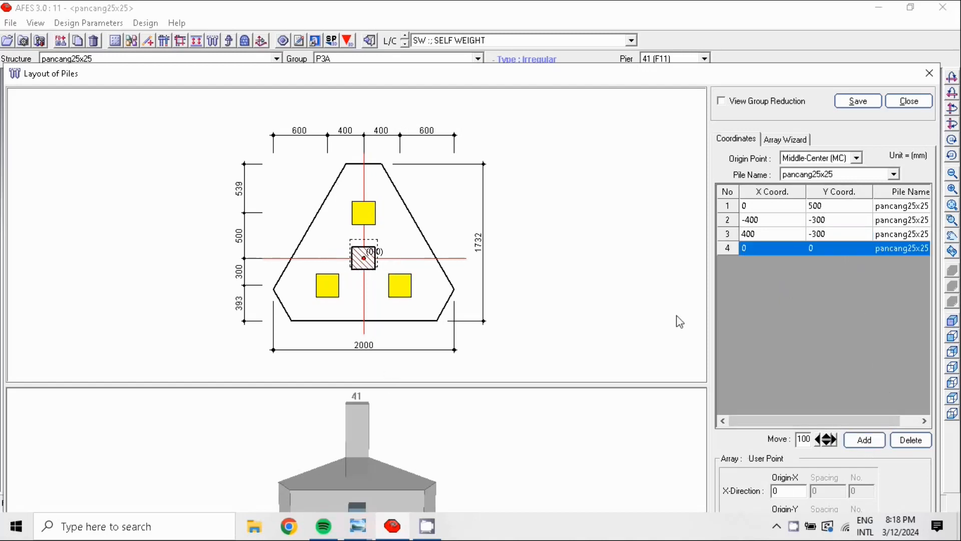
# Delete the surplus fourth pile at the origin of P3A's footing, then save and close the pile layout.
pyautogui.click(912, 440)
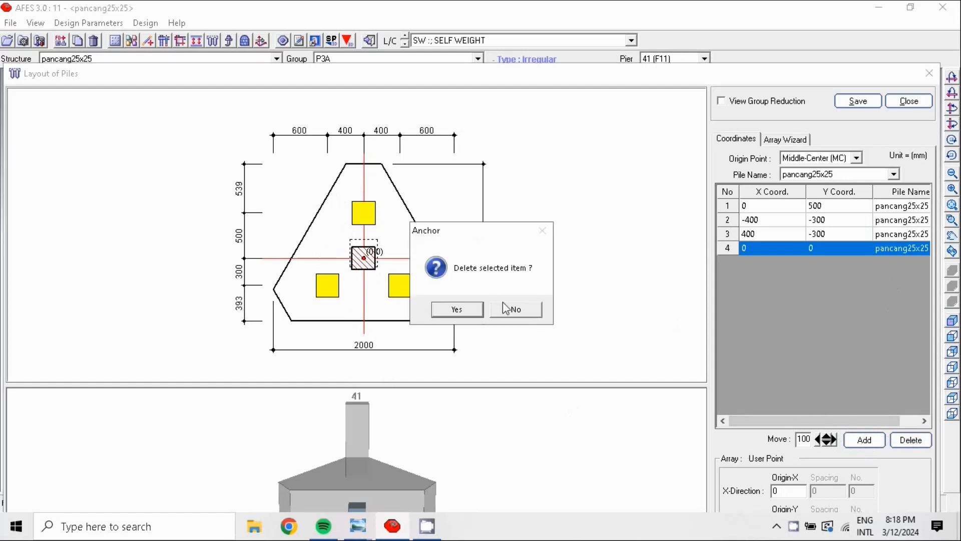
pyautogui.click(458, 310)
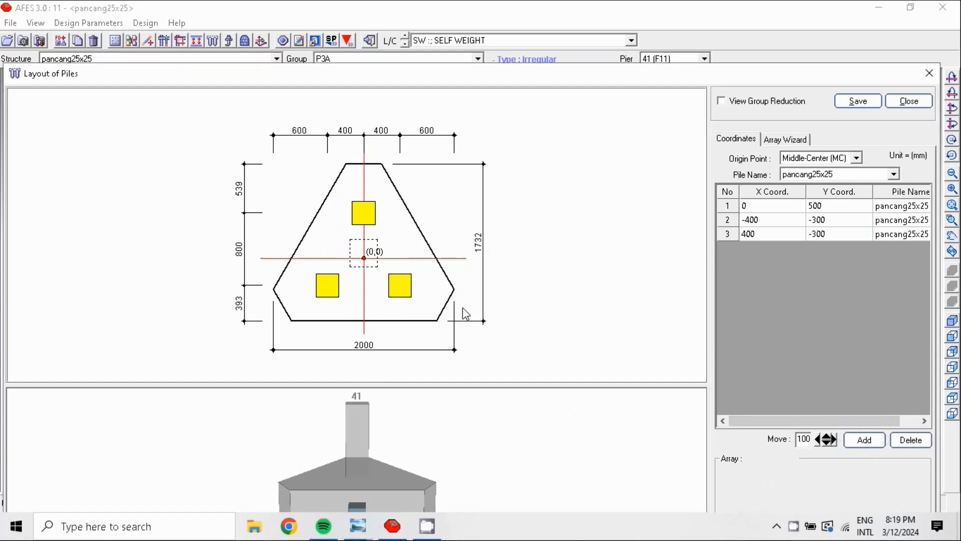
pyautogui.click(858, 102)
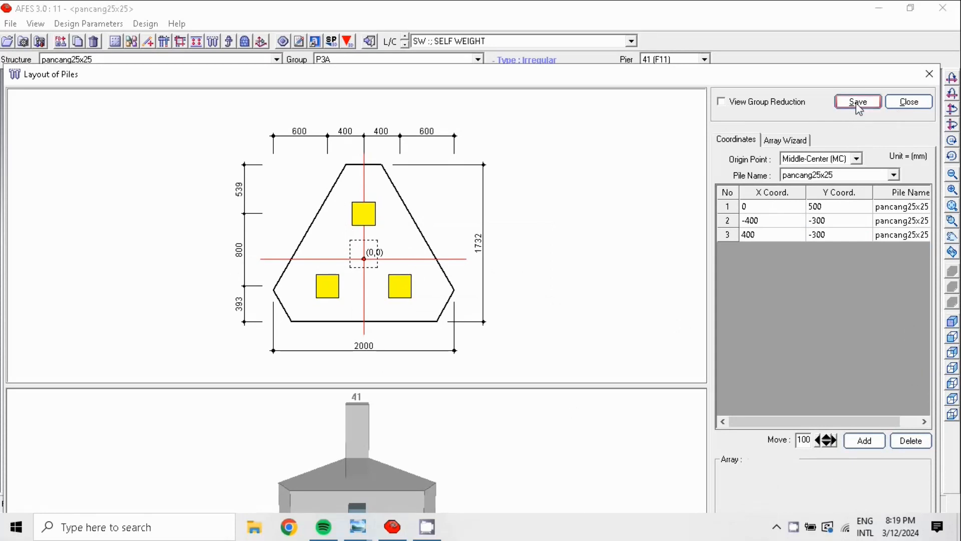
pyautogui.click(908, 102)
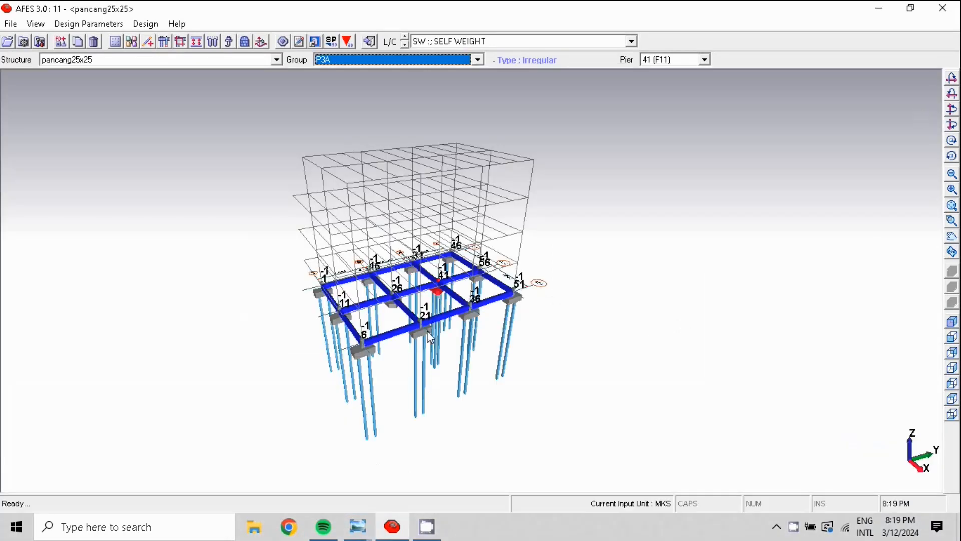
pyautogui.scroll(2, 428, 331)
pyautogui.scroll(2, 431, 327)
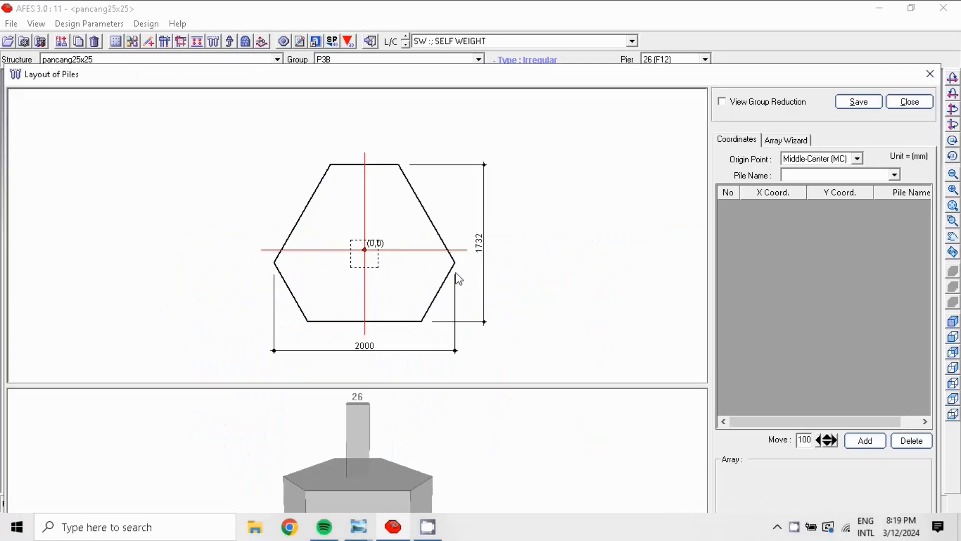
# Set Len 2 of group P3B's chamfered triangular footing F12 to 400 mm, then save the shape and close the footing feature settings.
pyautogui.scroll(2, 455, 273)
pyautogui.scroll(-1, 455, 270)
pyautogui.moveTo(450, 261)
pyautogui.mouseDown(button='middle')
pyautogui.moveTo(434, 208)
pyautogui.moveTo(436, 248)
pyautogui.mouseUp(button='middle')
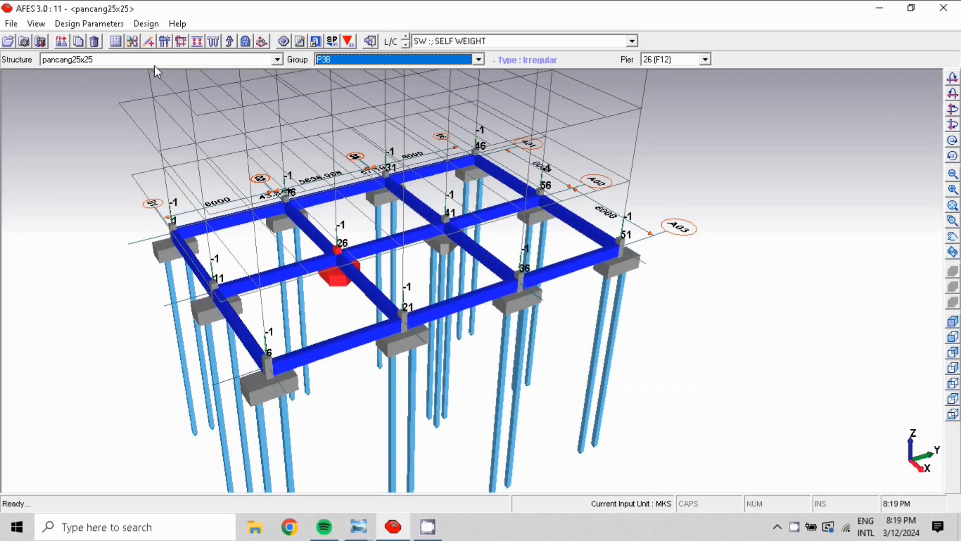
pyautogui.click(133, 42)
pyautogui.click(111, 436)
pyautogui.click(165, 41)
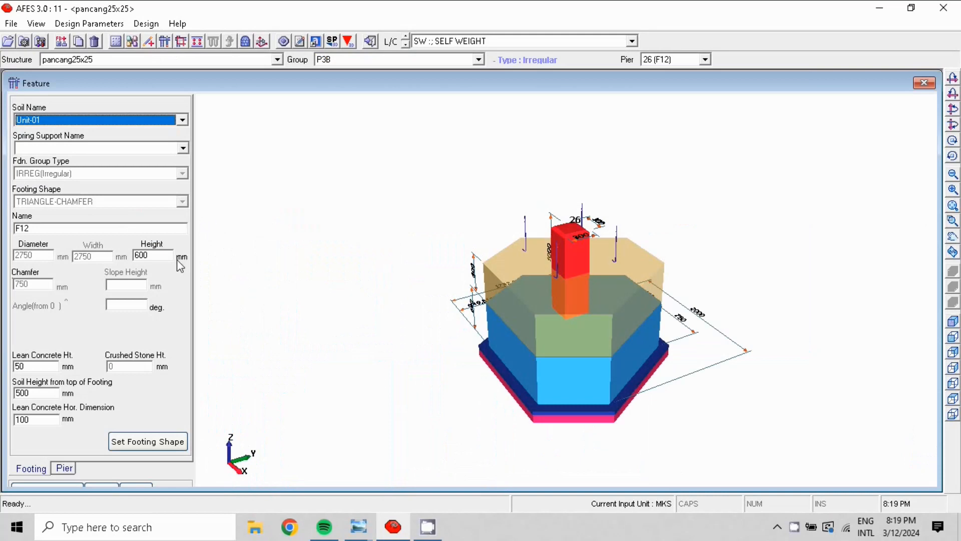
pyautogui.click(183, 440)
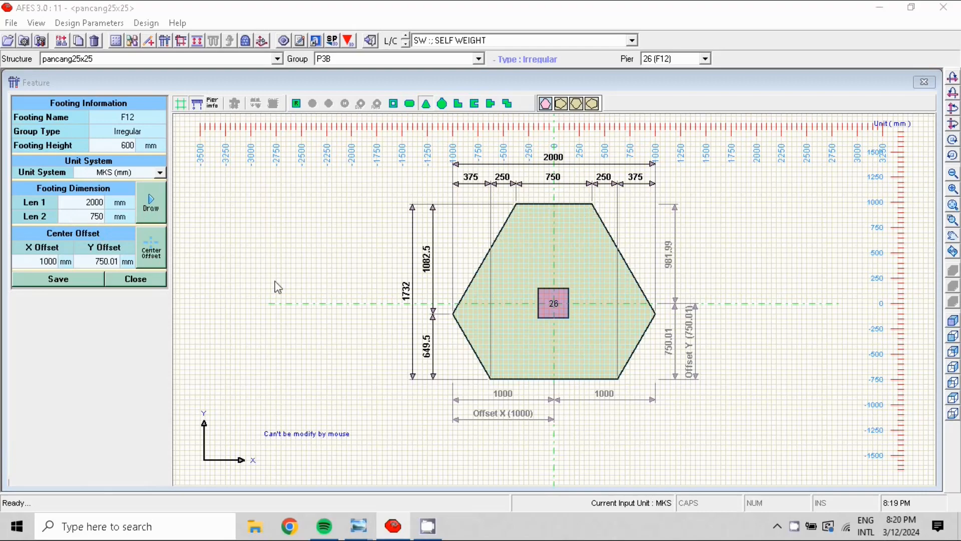
pyautogui.click(86, 218)
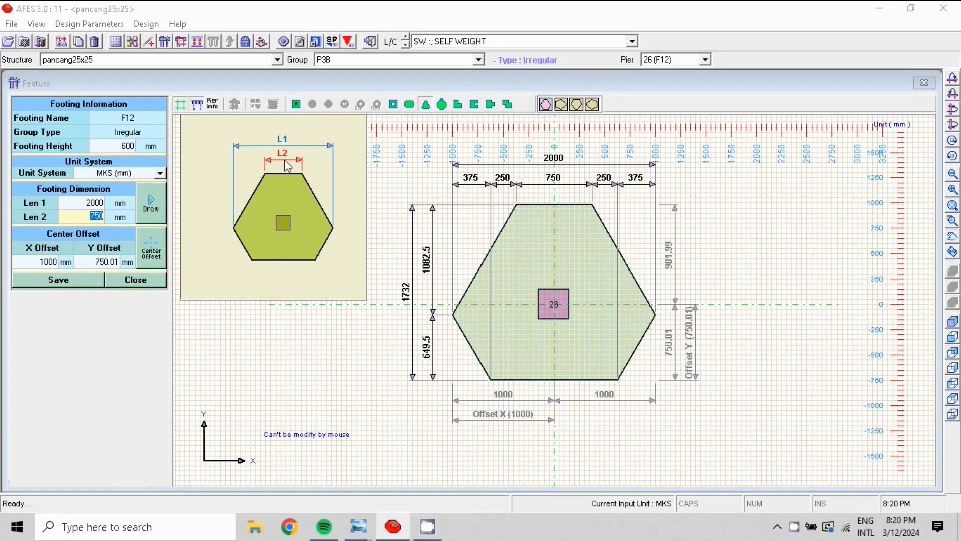
pyautogui.write('400')
pyautogui.click(72, 283)
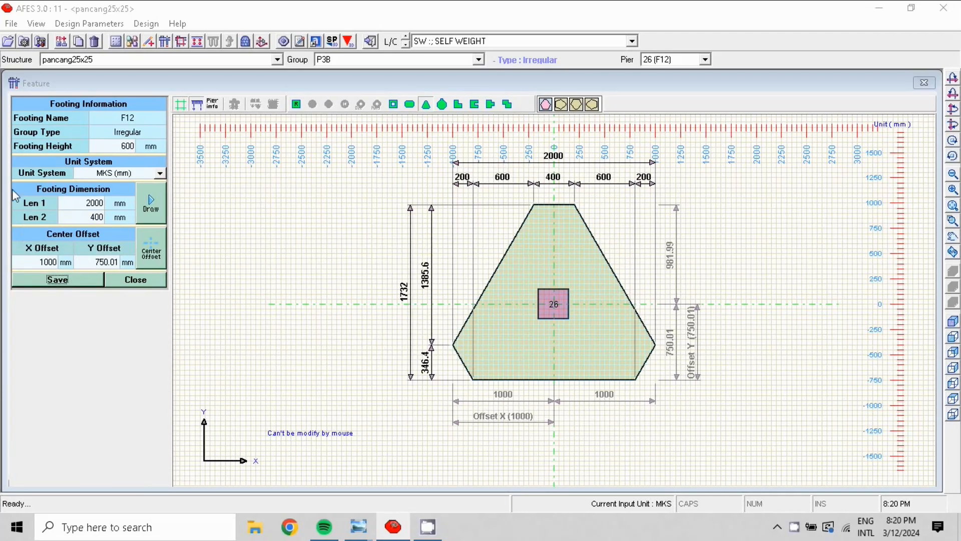
pyautogui.click(154, 281)
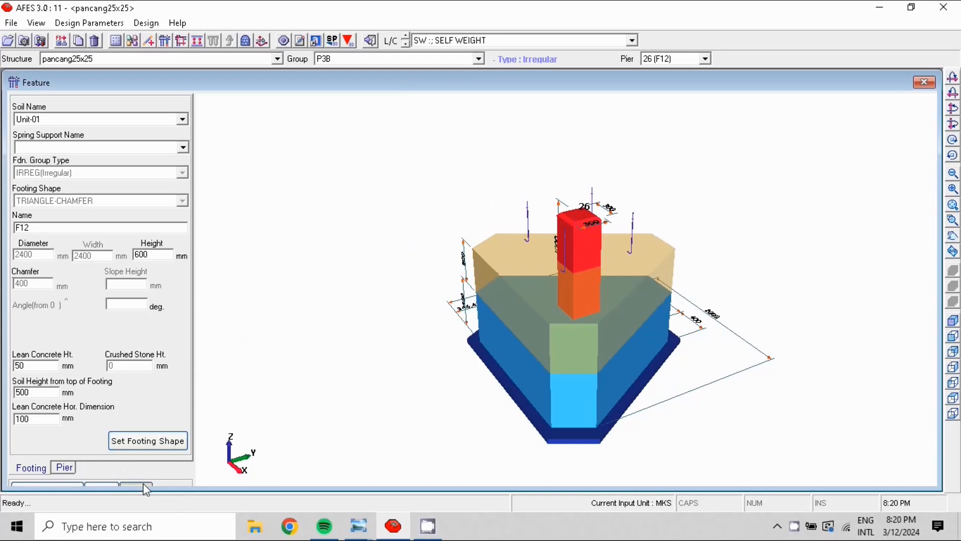
pyautogui.click(148, 440)
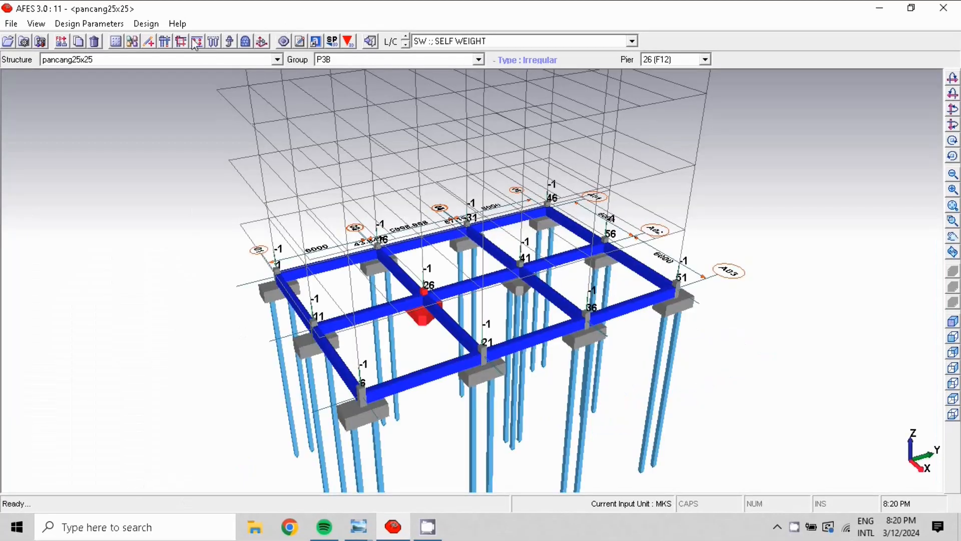
# Start group P3B's pile layout with a pancang25x25 pile at X 0 and Y 500 mm from the middle-center origin.
pyautogui.click(214, 41)
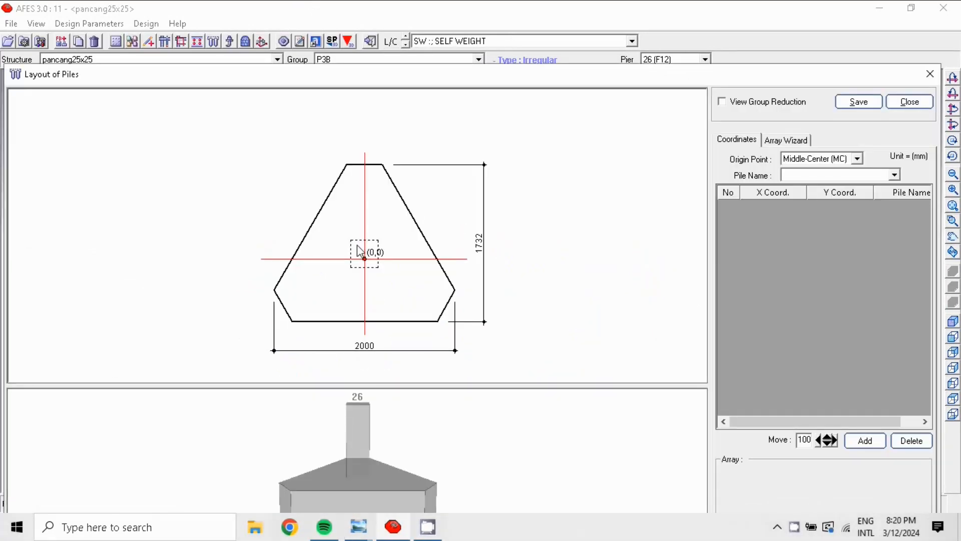
pyautogui.click(895, 175)
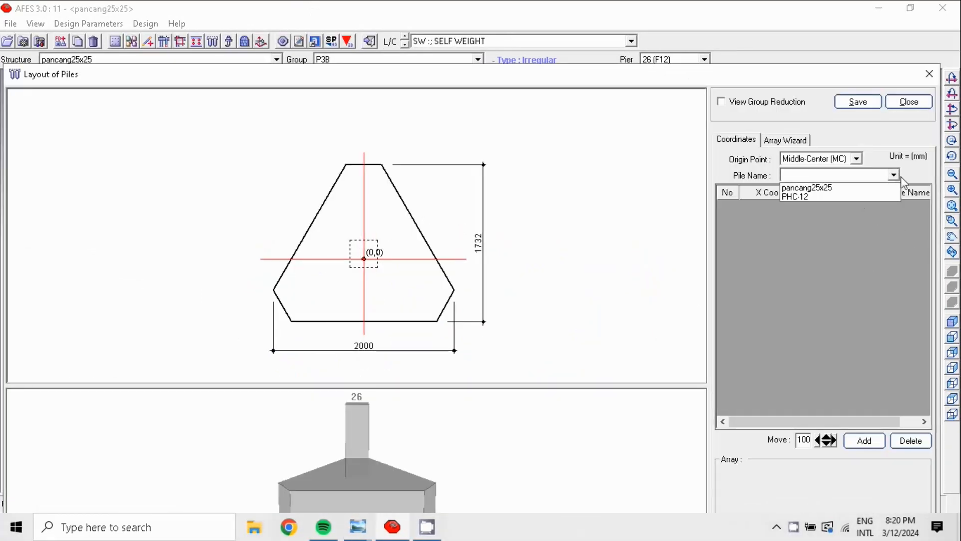
pyautogui.click(886, 188)
pyautogui.click(872, 441)
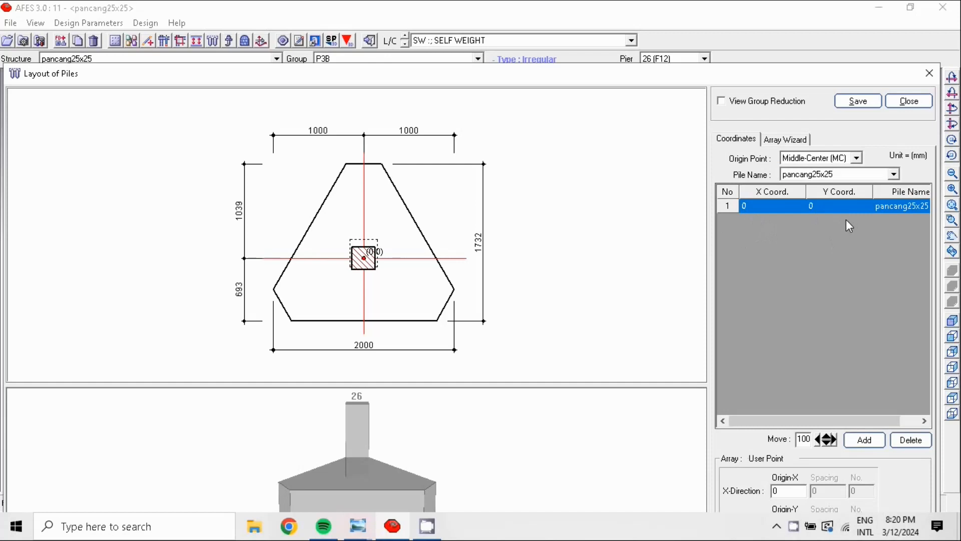
pyautogui.click(828, 207)
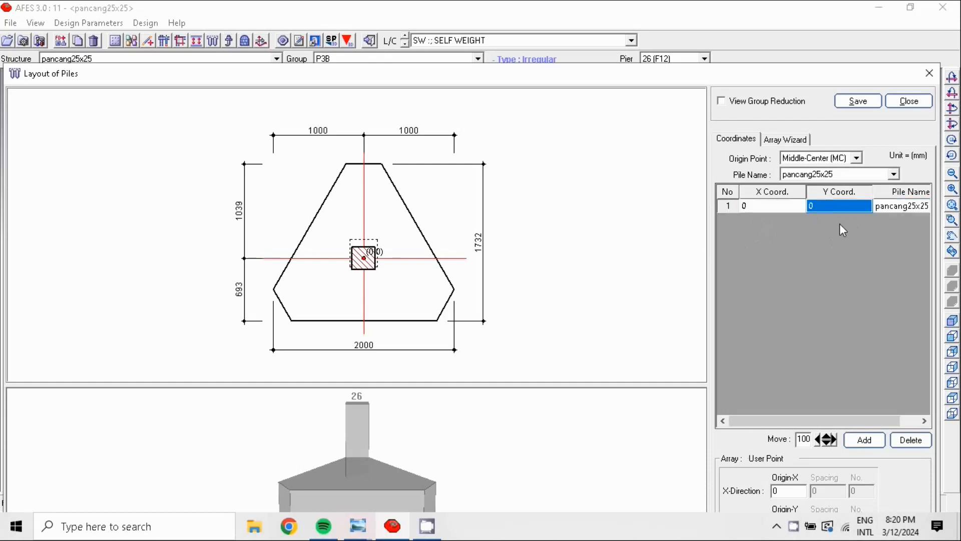
pyautogui.write('500')
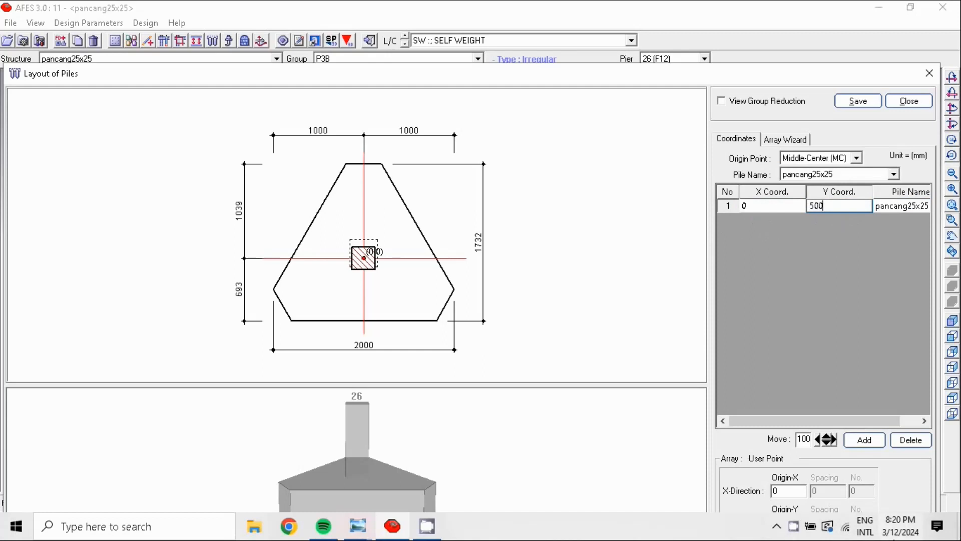
# Add a second pancang25x25 pile to group P3B at X -400 and Y -300 mm.
pyautogui.click(865, 440)
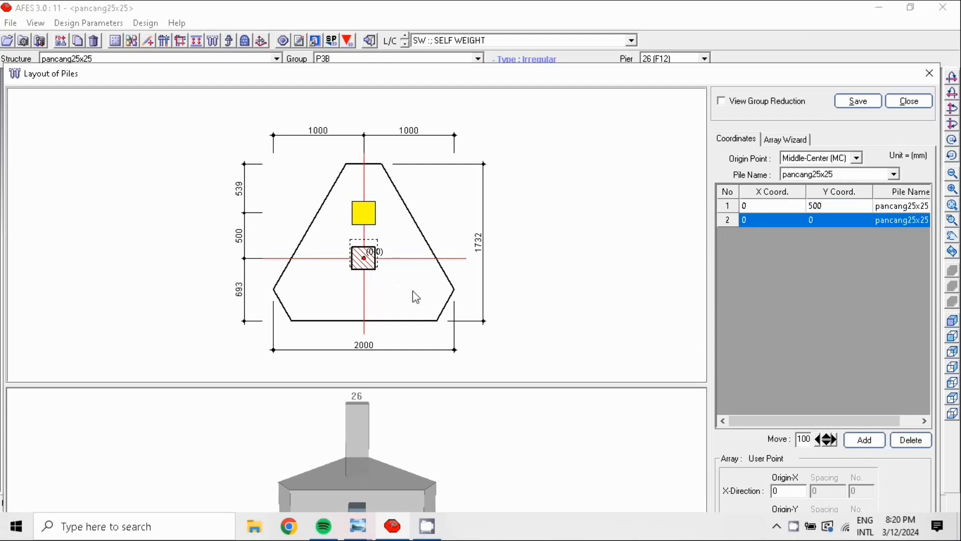
pyautogui.click(756, 220)
pyautogui.write('-400')
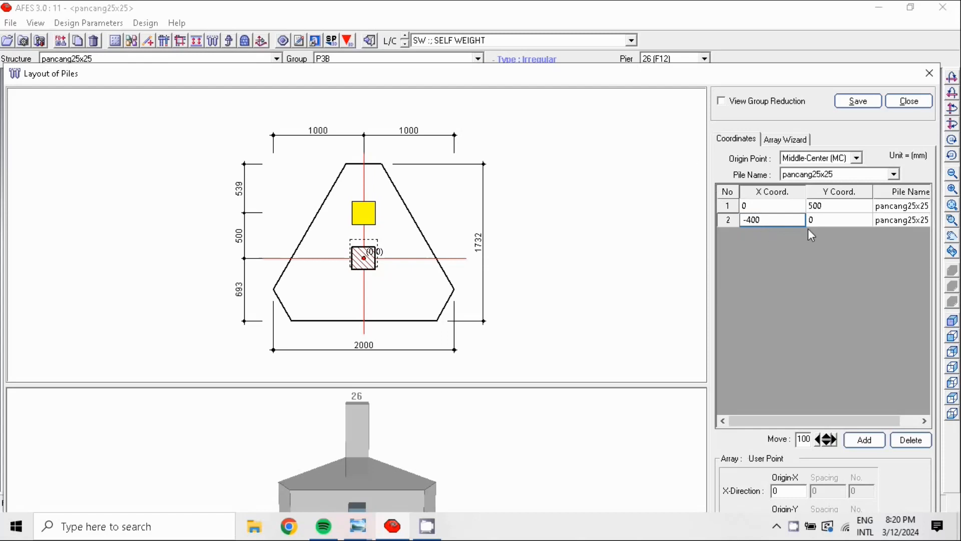
pyautogui.click(841, 221)
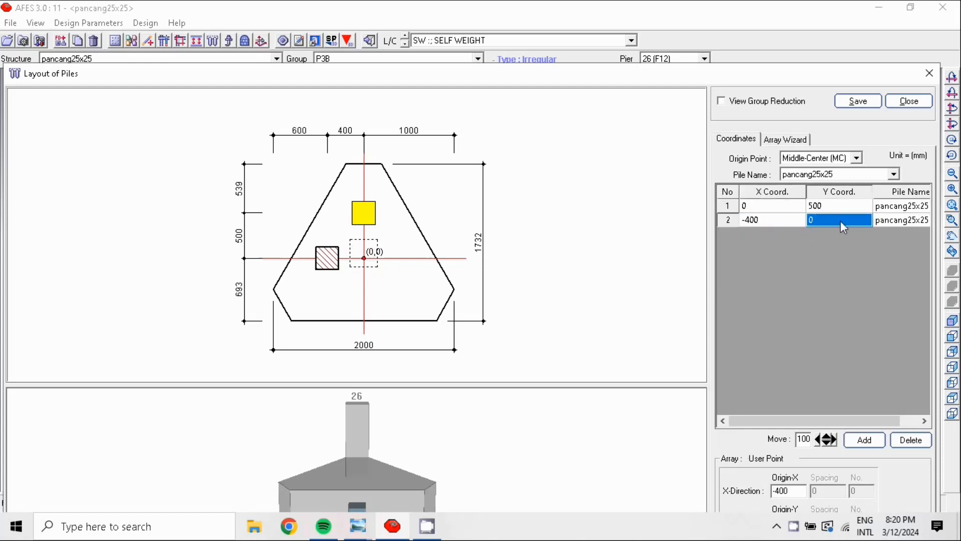
pyautogui.write('-300')
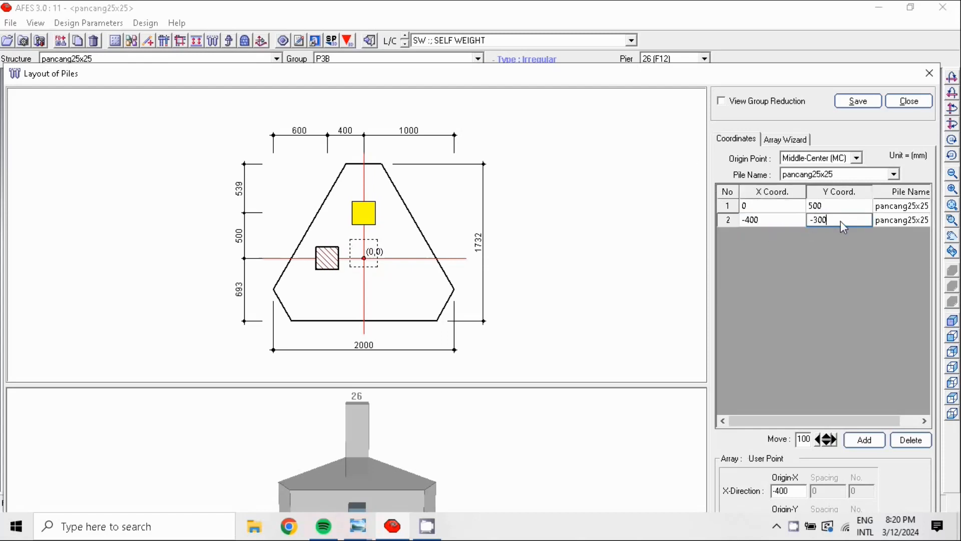
# Add a third pancang25x25 pile to group P3B at X 400 and Y -300 mm.
pyautogui.click(865, 440)
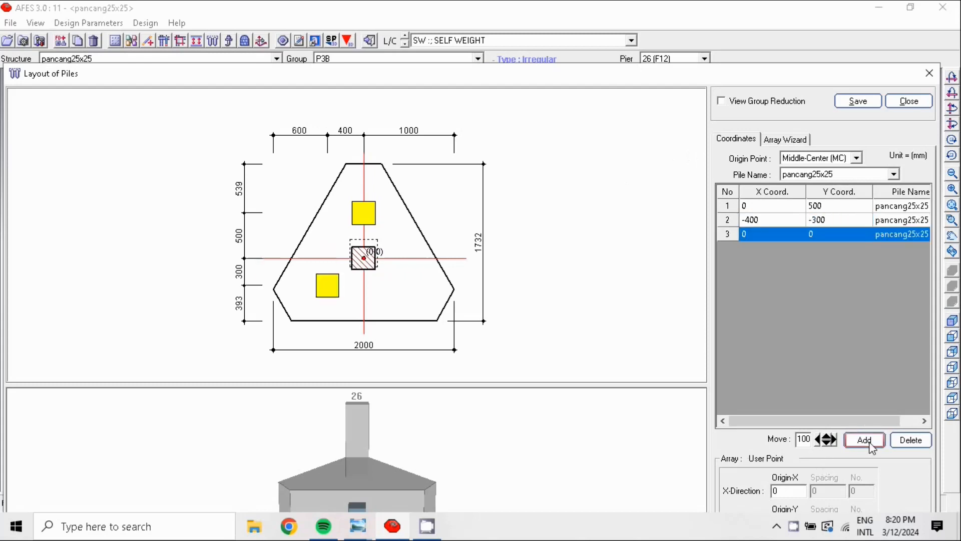
pyautogui.click(768, 233)
pyautogui.write('400')
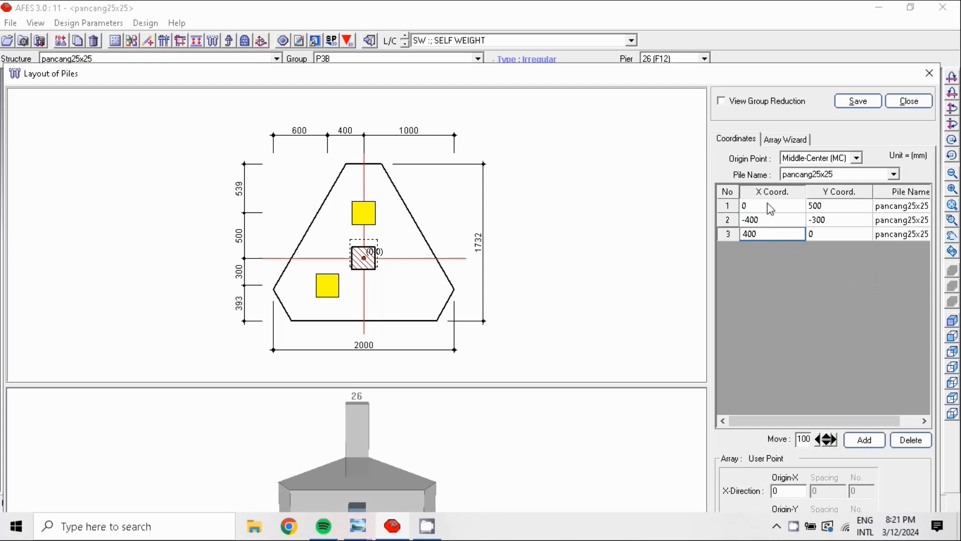
pyautogui.click(841, 234)
pyautogui.write('-300')
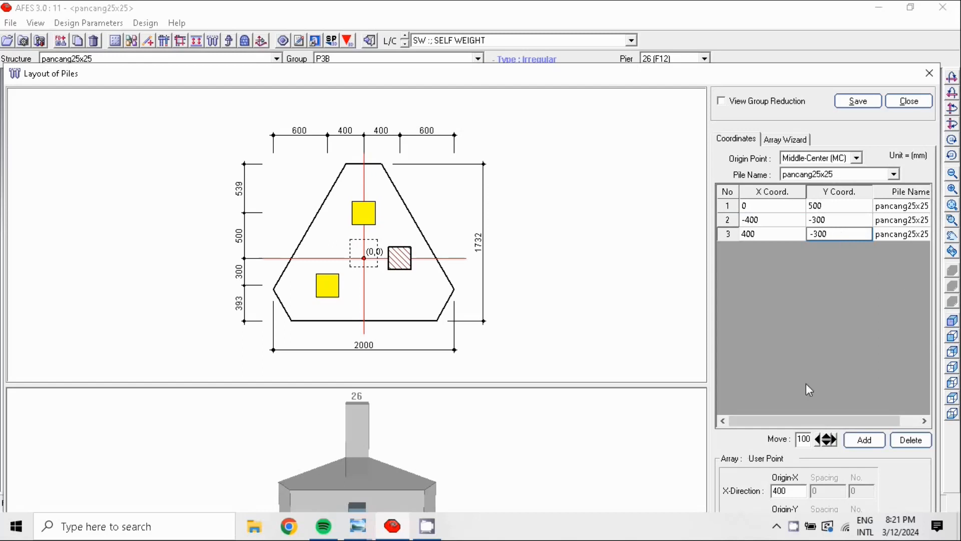
# Delete the surplus fourth pile at the origin of P3B's footing, then save and close the pile layout.
pyautogui.click(876, 441)
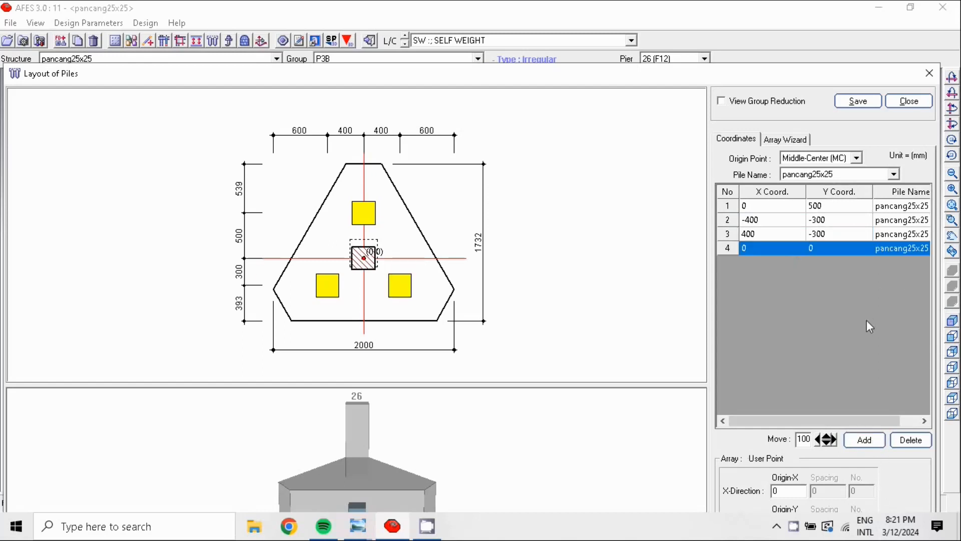
pyautogui.click(905, 443)
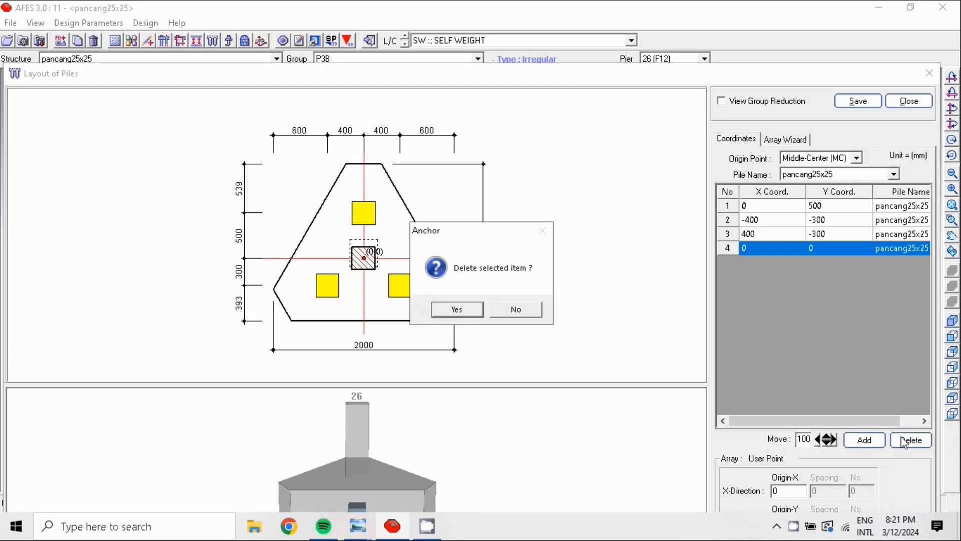
pyautogui.click(444, 311)
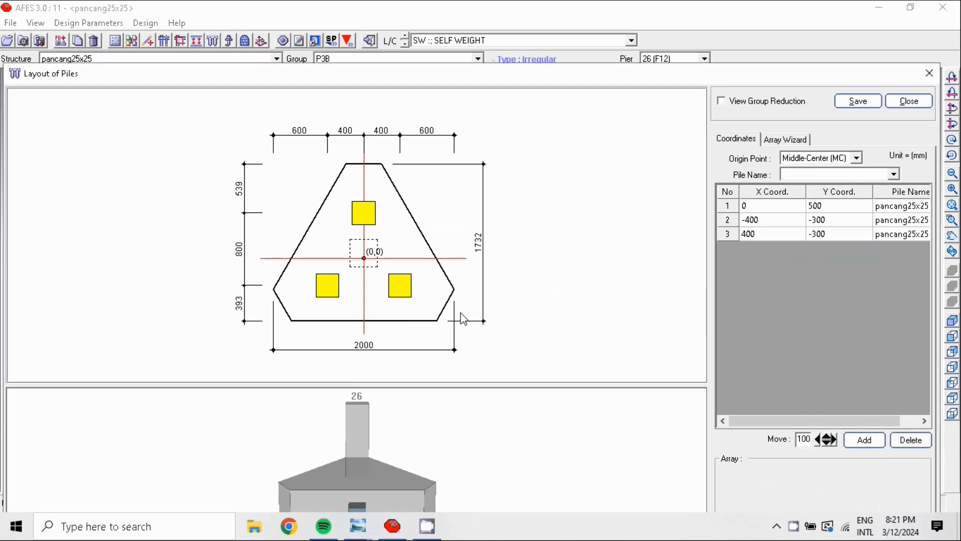
pyautogui.click(859, 101)
pyautogui.click(926, 102)
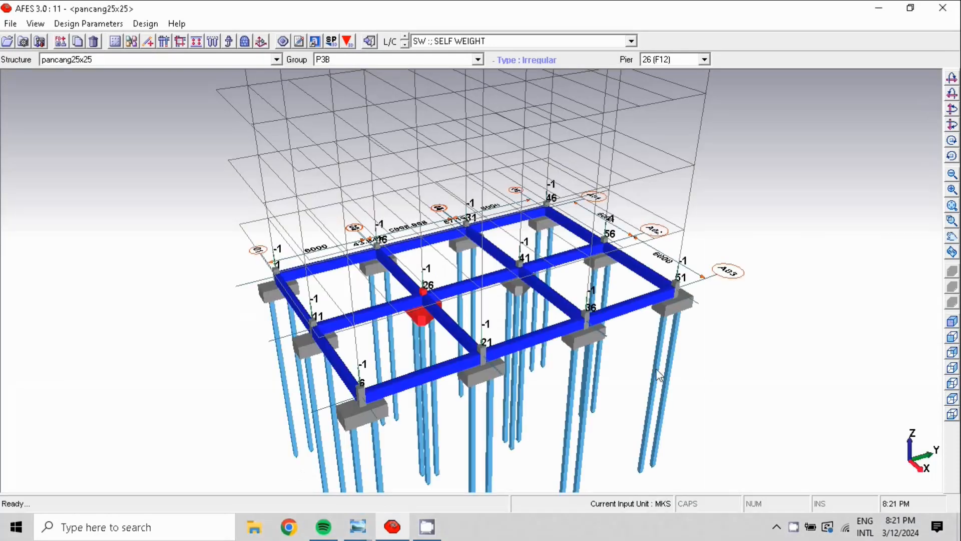
# In the anchor bolt layout for node 26, move anchor bolt 1 to X -100 and Y -100 mm.
pyautogui.scroll(-3, 439, 384)
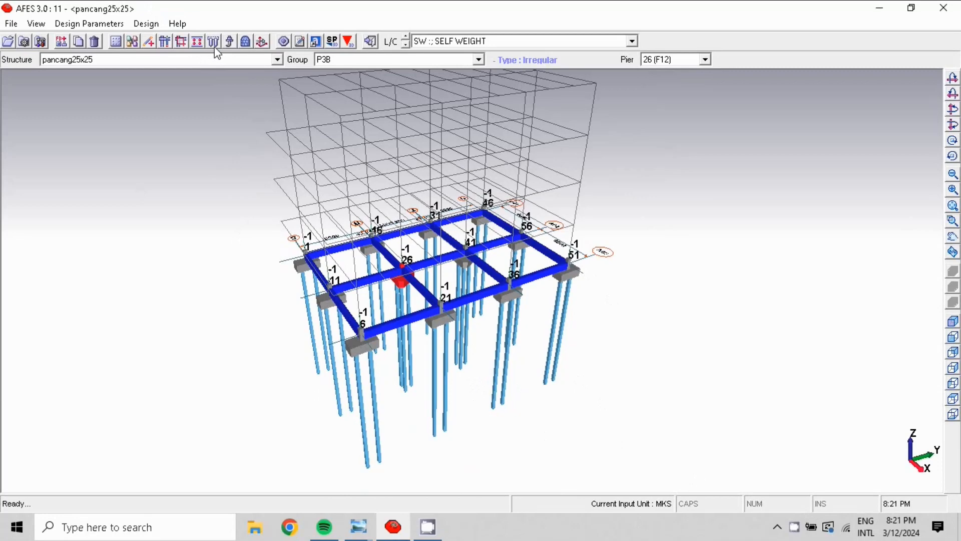
pyautogui.click(230, 41)
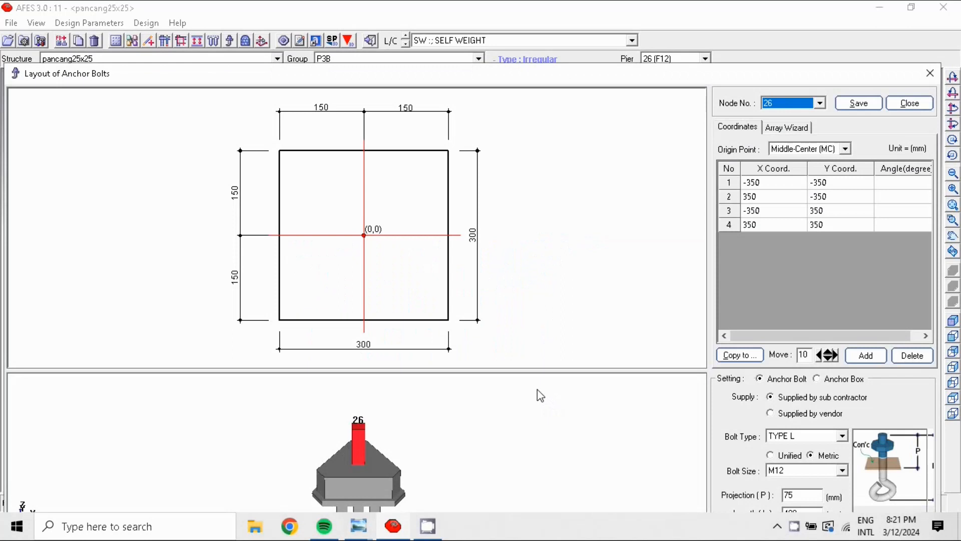
pyautogui.scroll(-1, 407, 287)
pyautogui.scroll(-1, 404, 281)
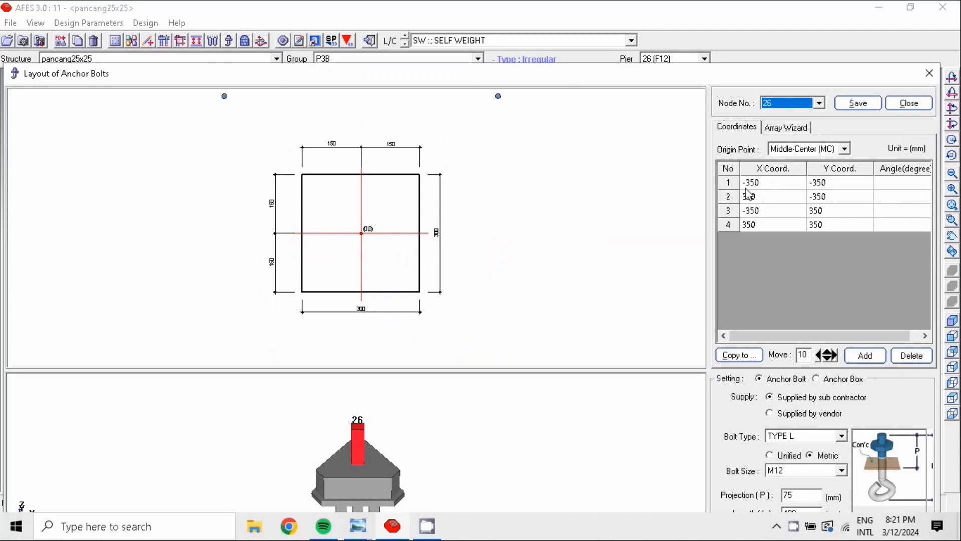
pyautogui.scroll(-1, 438, 226)
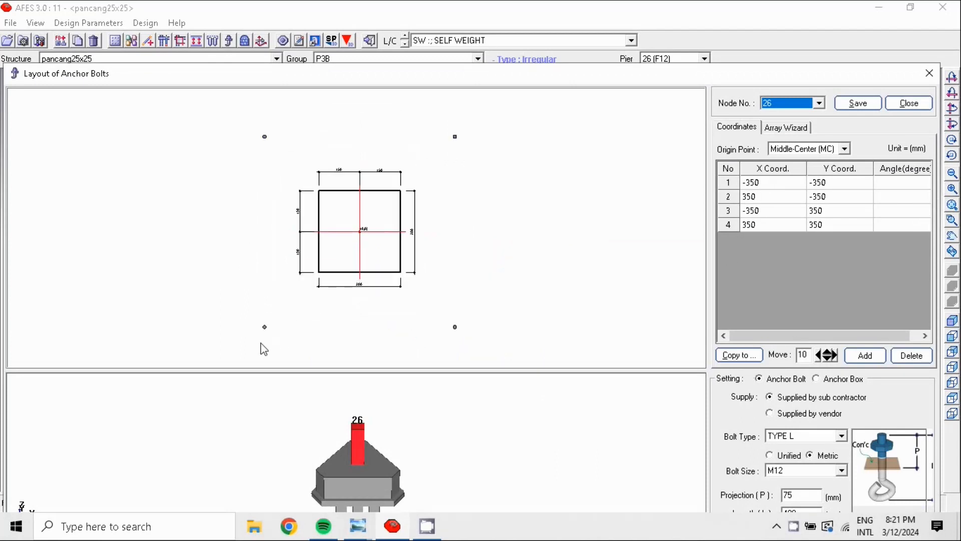
pyautogui.scroll(2, 345, 228)
pyautogui.scroll(-2, 398, 205)
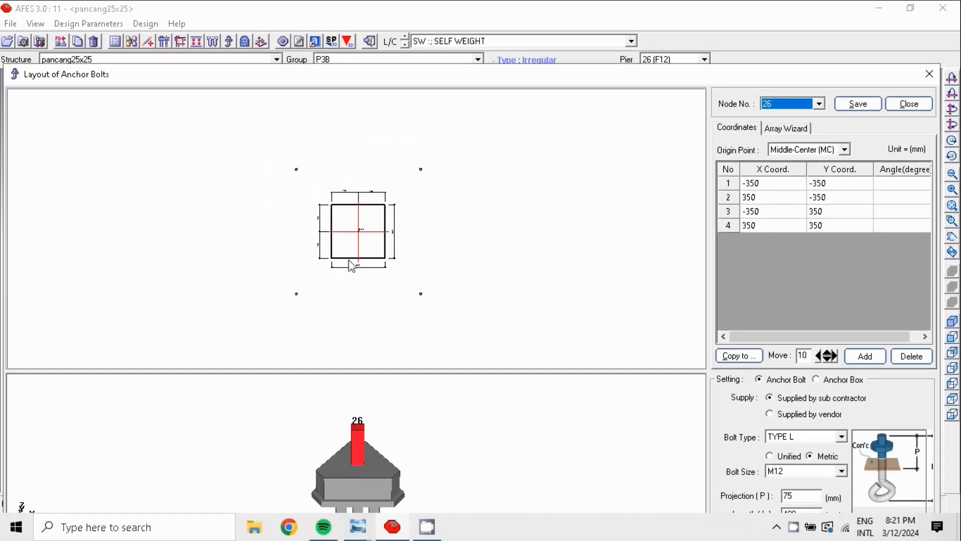
pyautogui.click(768, 188)
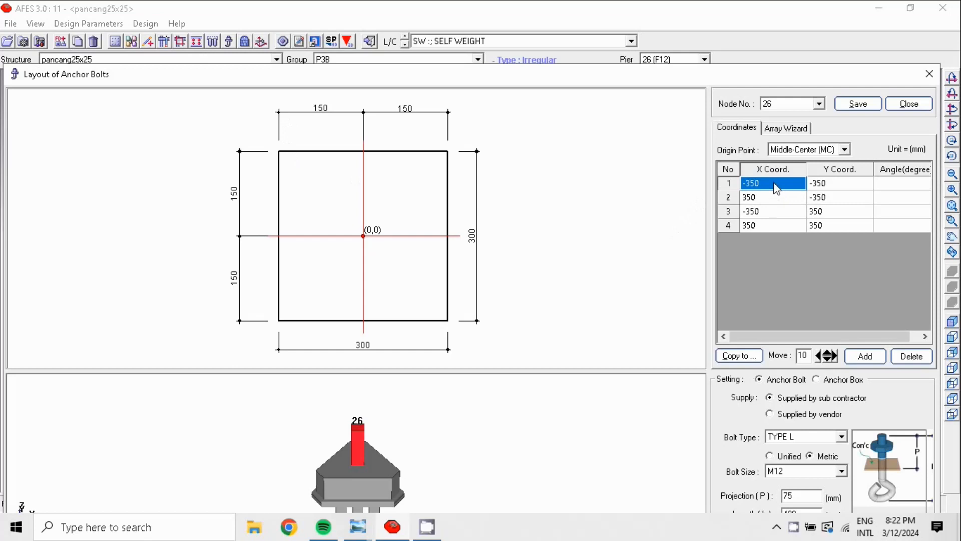
pyautogui.write('-')
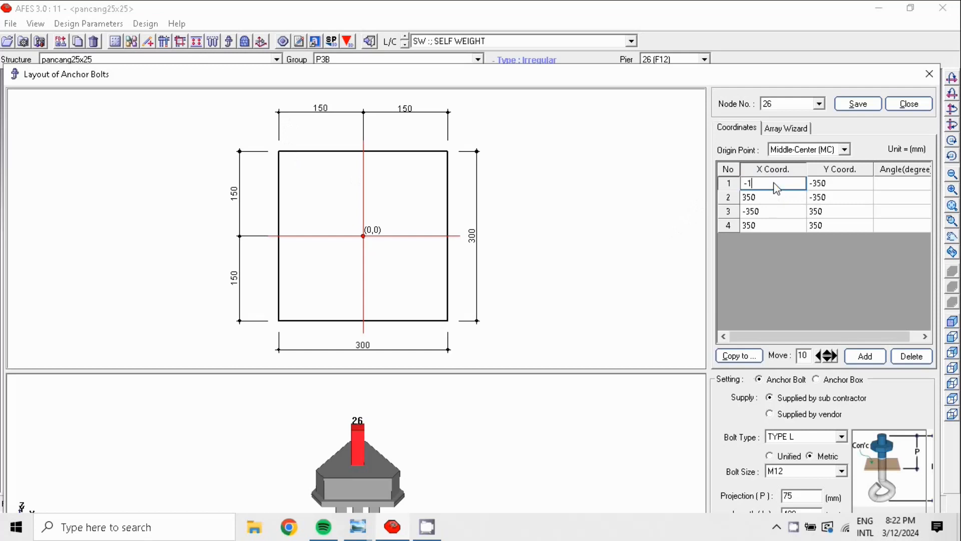
pyautogui.click(828, 186)
pyautogui.write('-')
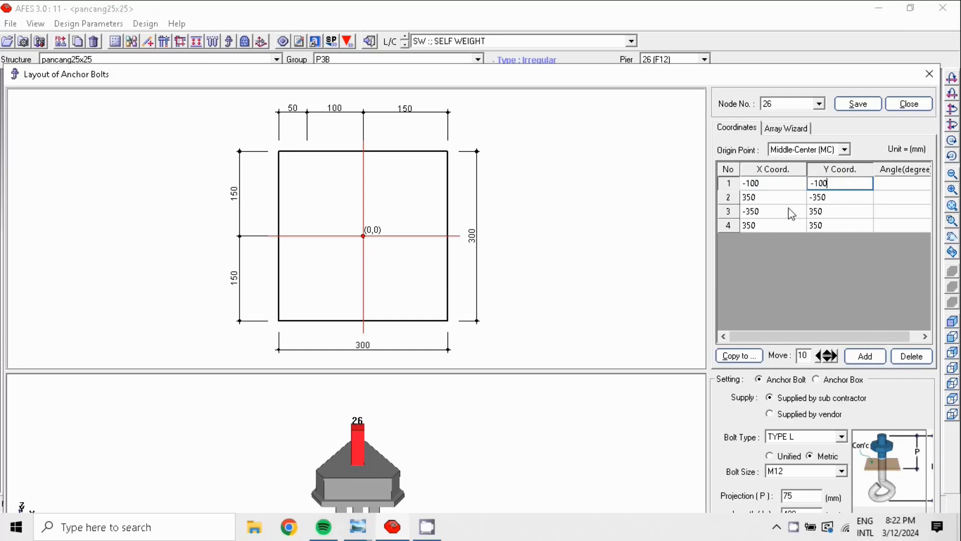
# Move anchor bolt 2 of node 26's pier to X 100 and Y -100 mm.
pyautogui.click(764, 202)
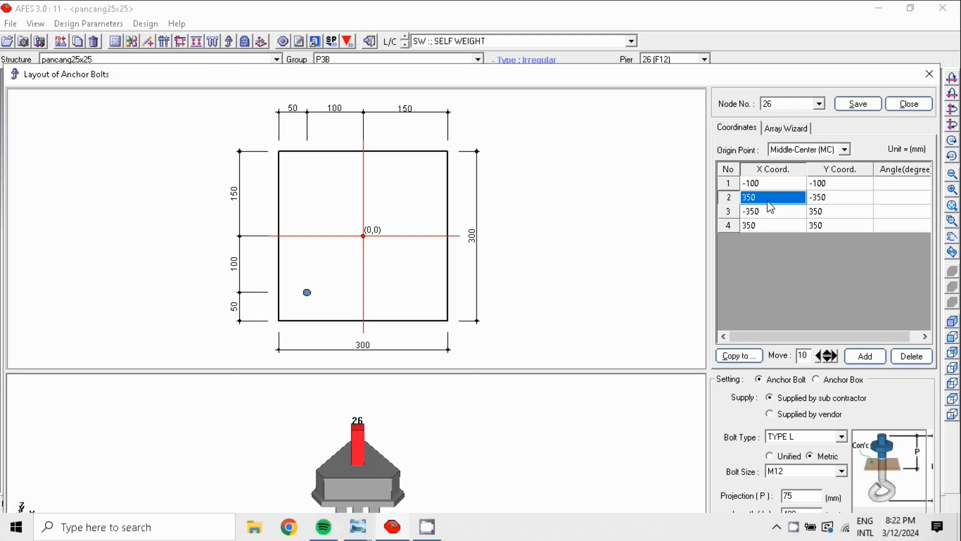
pyautogui.write('200')
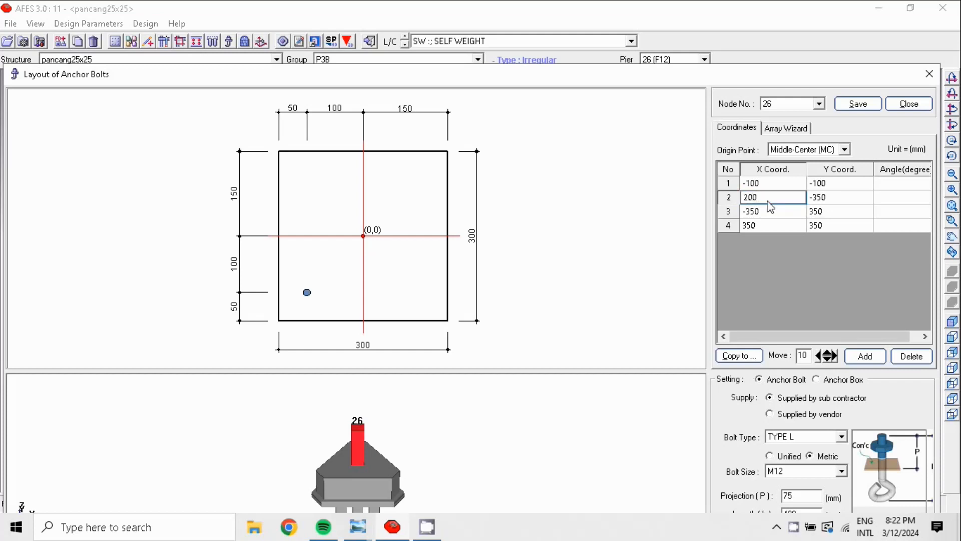
pyautogui.press('BackSpace')
pyautogui.press('BackSpace')
pyautogui.press('BackSpace')
pyautogui.write('100')
pyautogui.click(829, 203)
pyautogui.write('-')
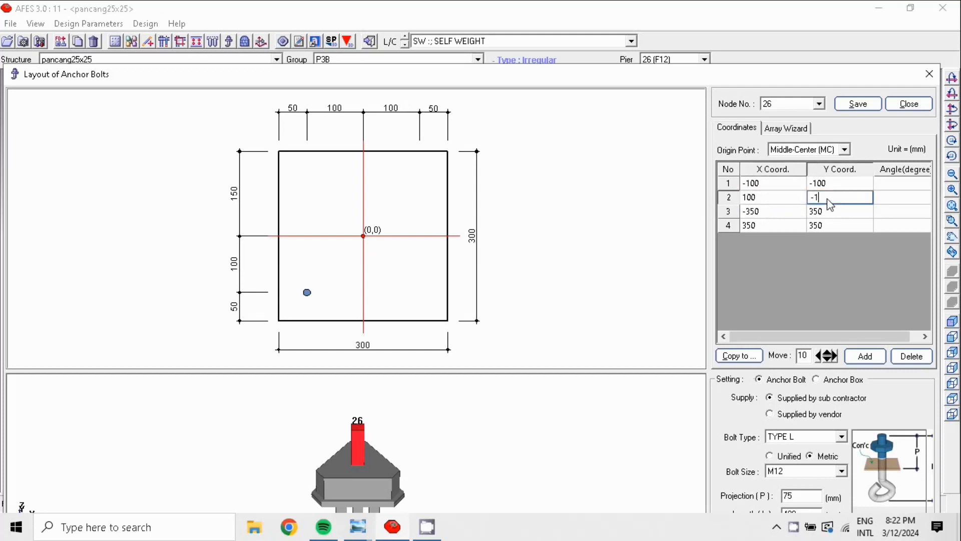
pyautogui.write('100')
pyautogui.click(766, 210)
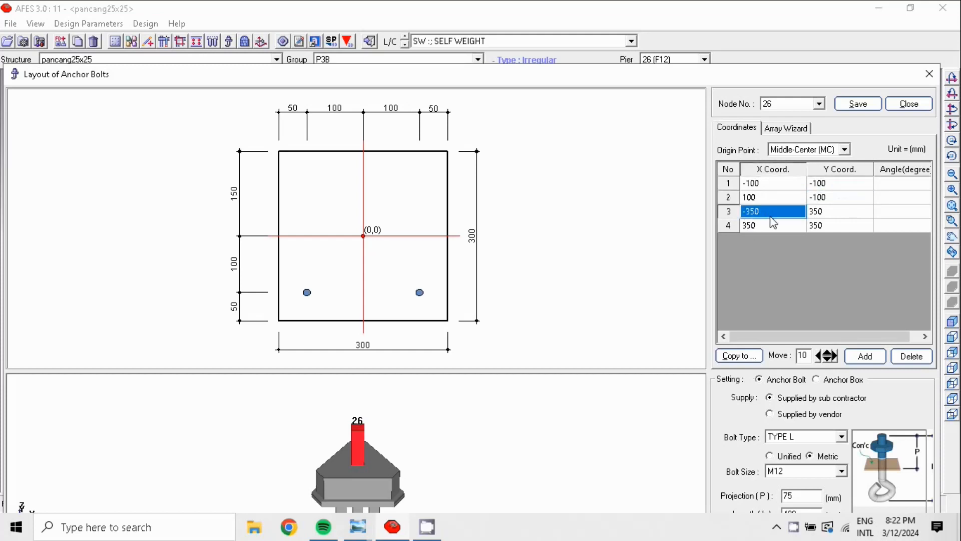
# Move anchor bolt 3 of node 26's pier to X -100 and Y 100 mm.
pyautogui.write('-')
pyautogui.click(824, 212)
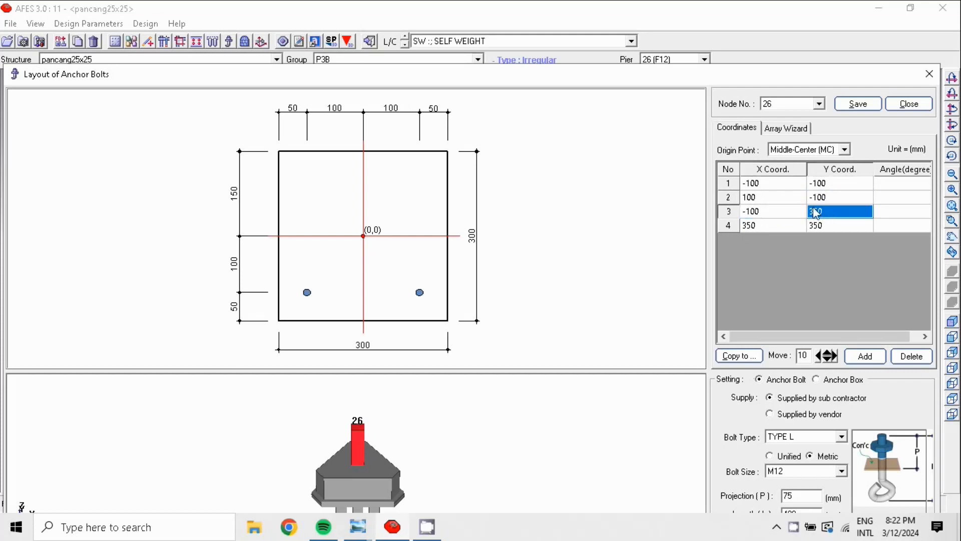
pyautogui.write('100')
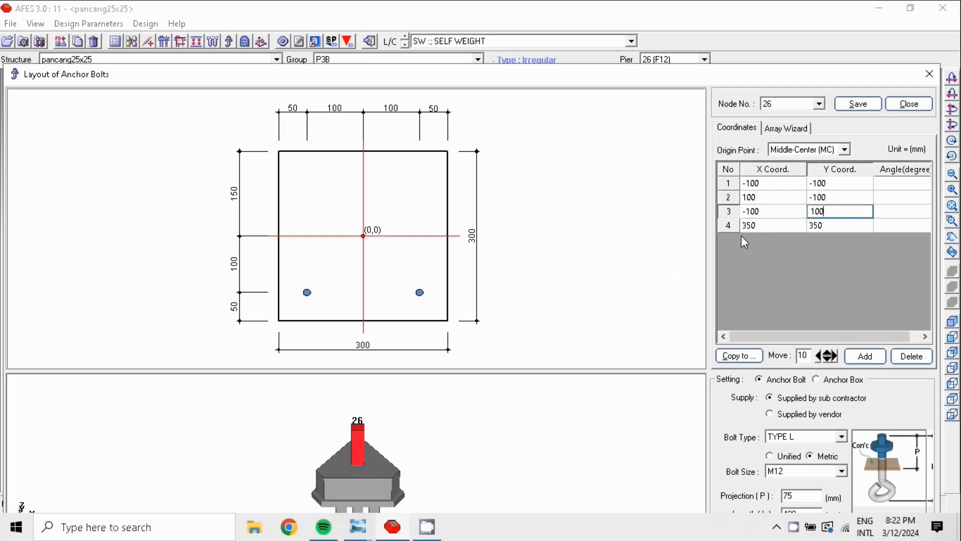
# Move anchor bolt 4 of node 26's pier to X 100 and Y 100 mm, then save and close the anchor bolt layout.
pyautogui.click(763, 226)
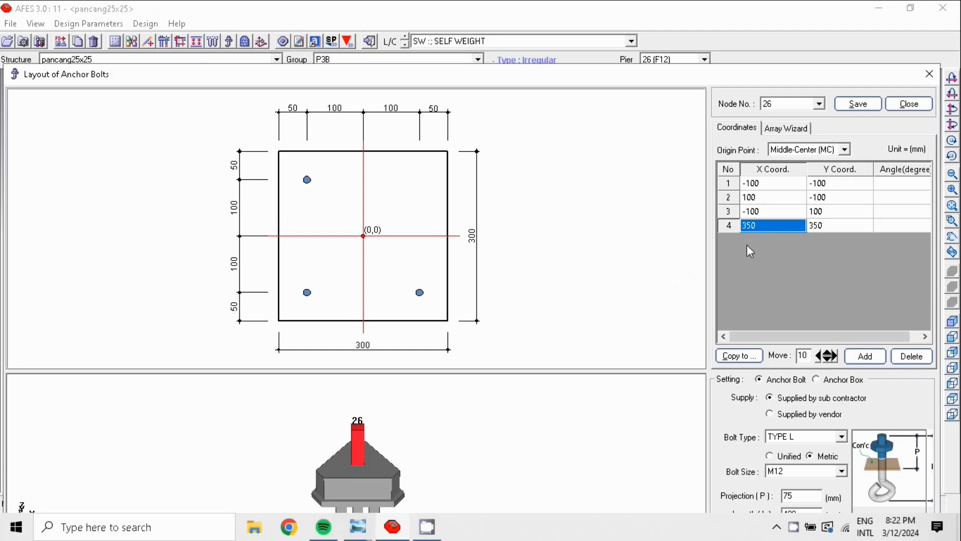
pyautogui.write('100')
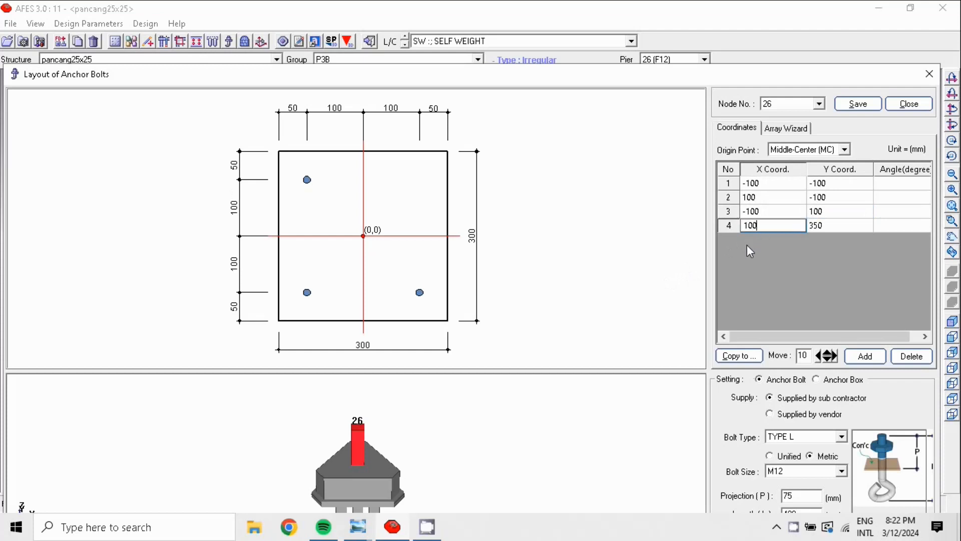
pyautogui.click(828, 225)
pyautogui.write('1')
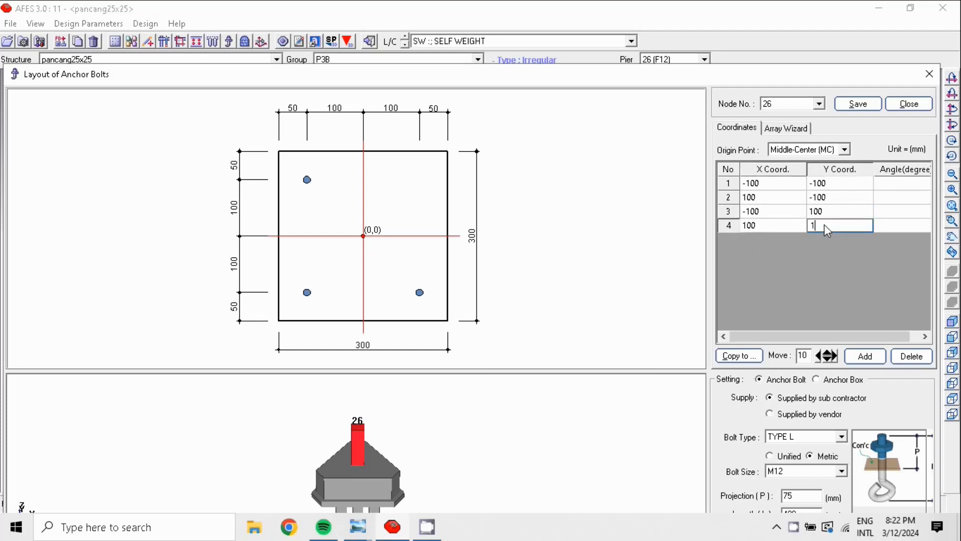
pyautogui.write('00')
pyautogui.click(842, 197)
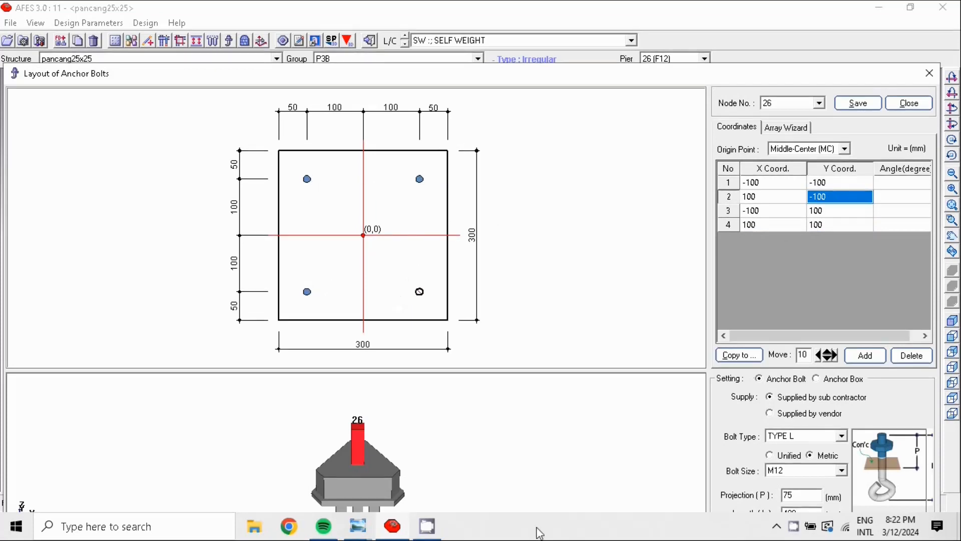
pyautogui.click(857, 104)
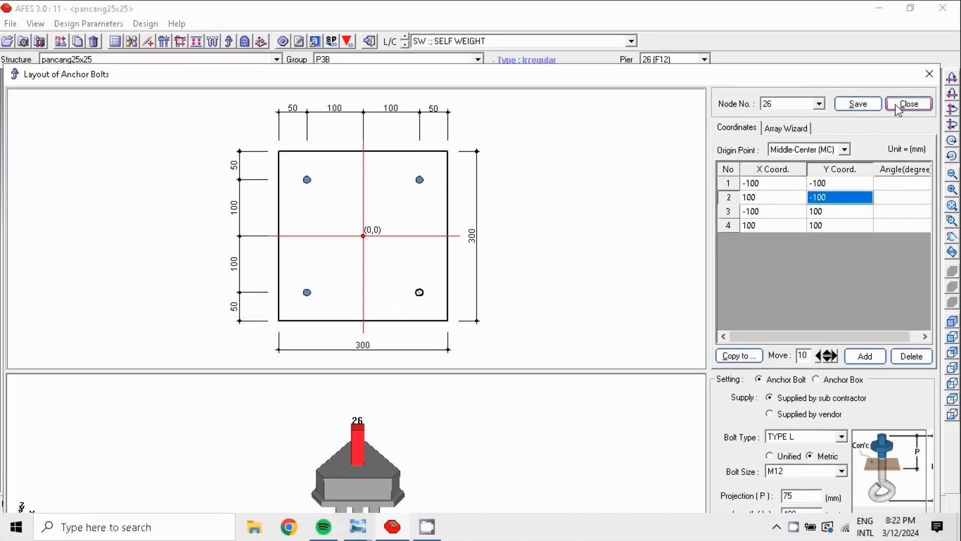
pyautogui.click(909, 104)
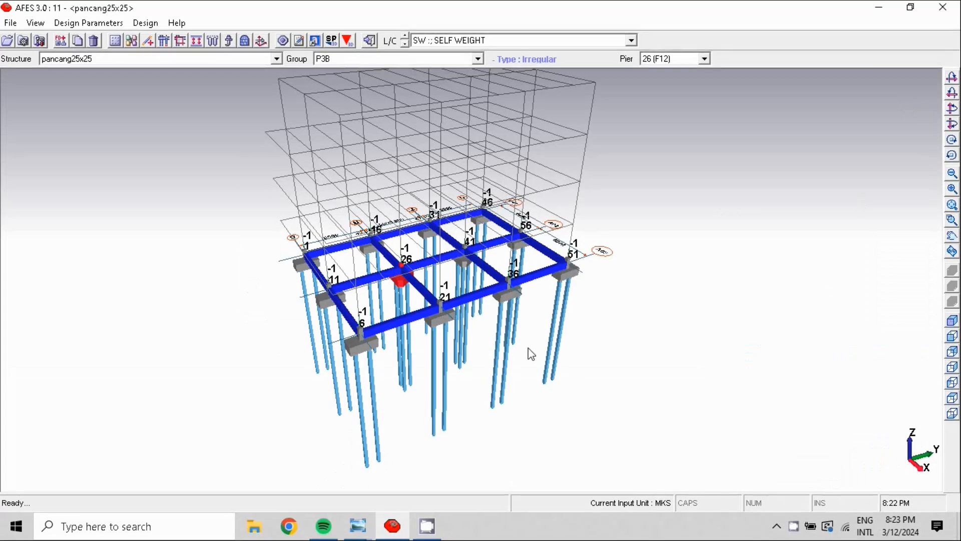
# Check the equipment assignment of node 26, then close it without changes.
pyautogui.scroll(-3, 533, 339)
pyautogui.moveTo(532, 339); pyautogui.dragTo(440, 347, button='middle')
pyautogui.scroll(2, 441, 347)
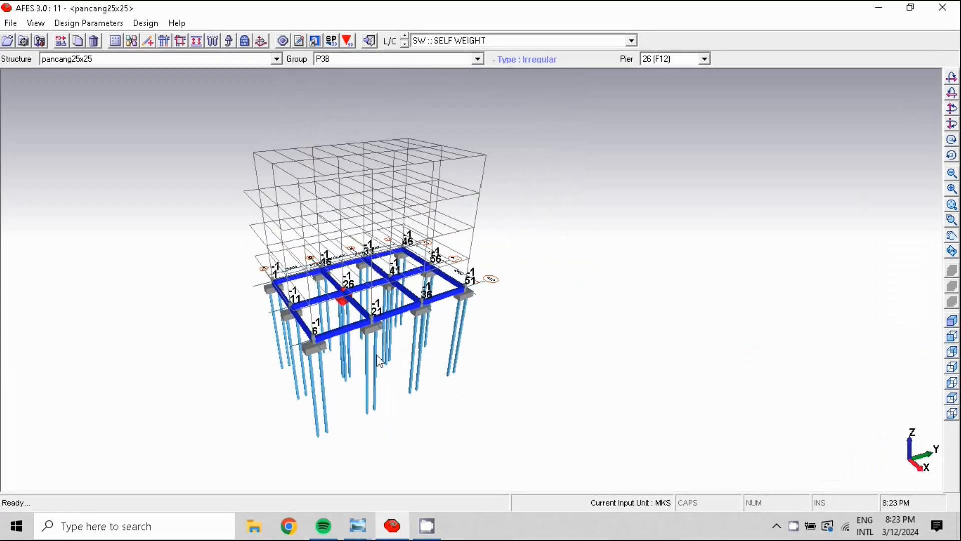
pyautogui.click(262, 43)
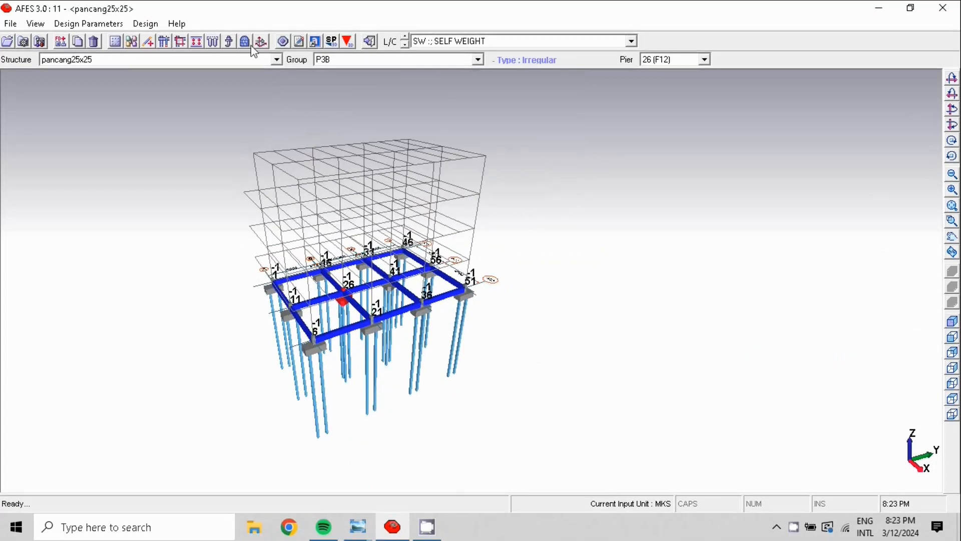
pyautogui.click(246, 42)
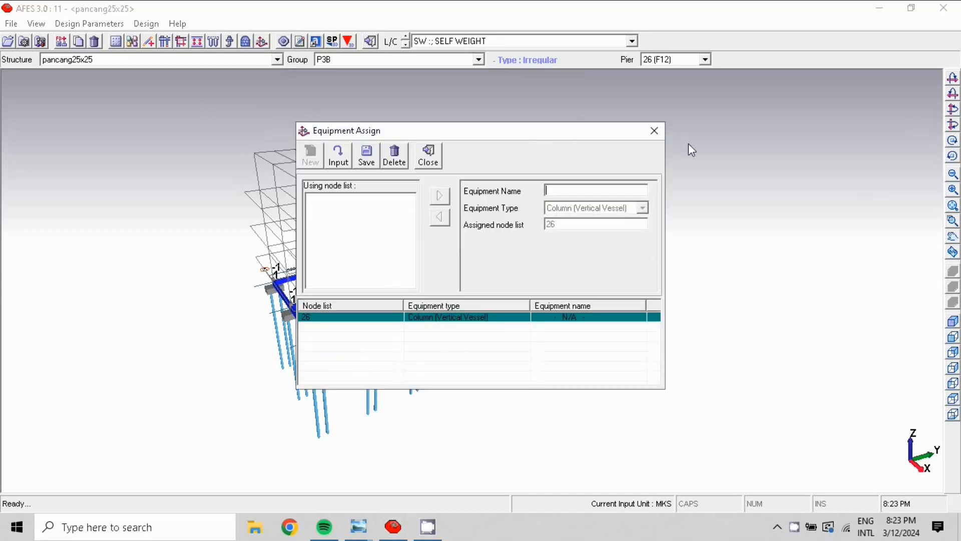
pyautogui.click(654, 131)
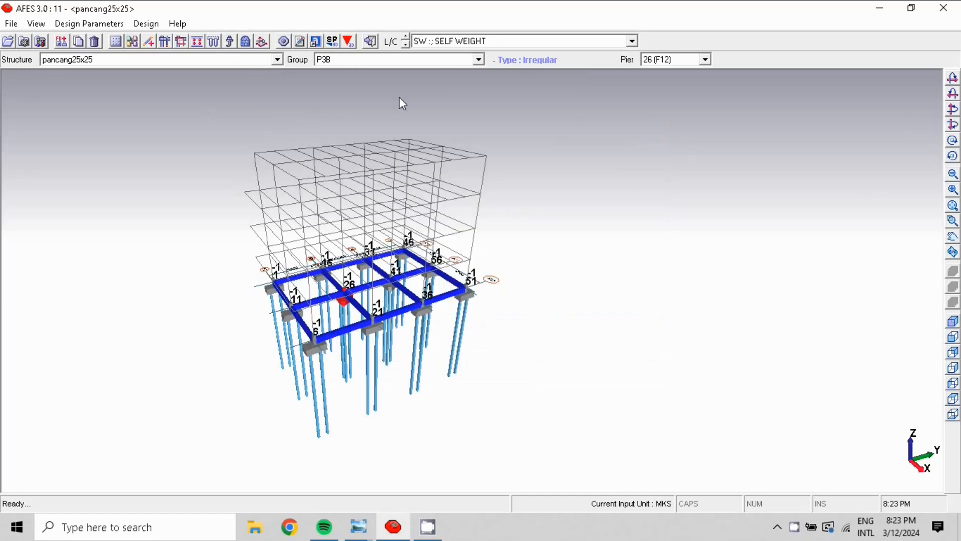
# Review the load cases assigned to node 26, then close the load case window.
pyautogui.click(262, 41)
pyautogui.click(56, 115)
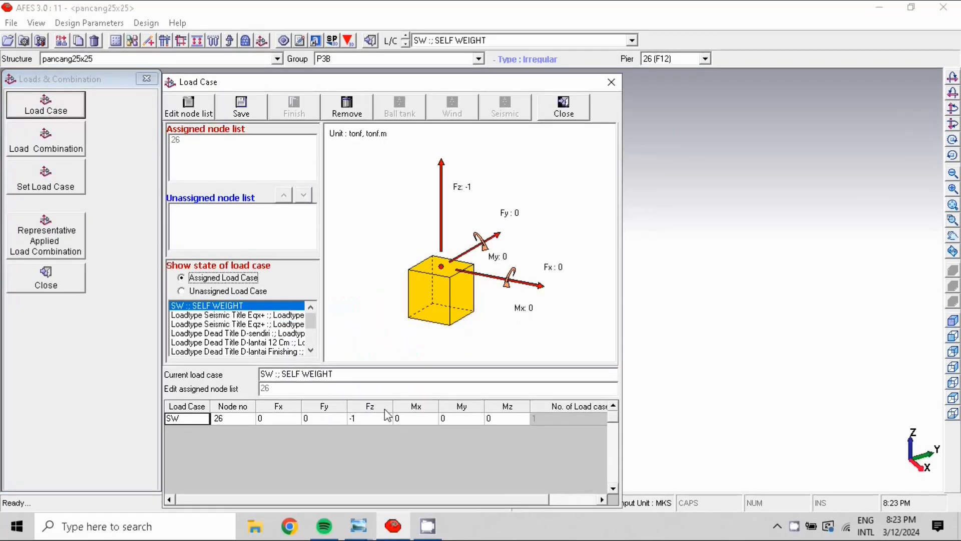
pyautogui.scroll(-3, 273, 340)
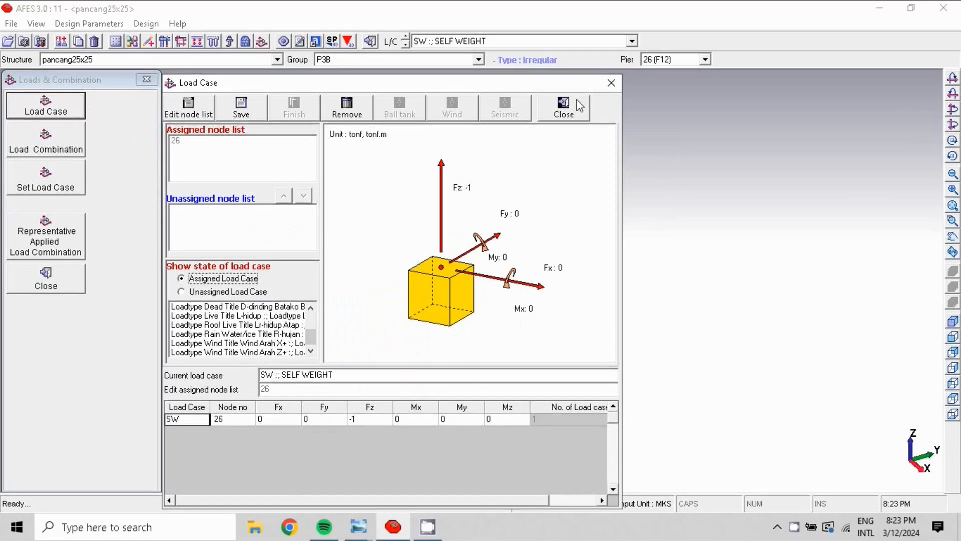
pyautogui.click(580, 106)
# Import the load combinations from LOAD COMB RUKO 4 LANTAI.txt, keeping the previous load cases, then close the load combination window.
pyautogui.click(70, 151)
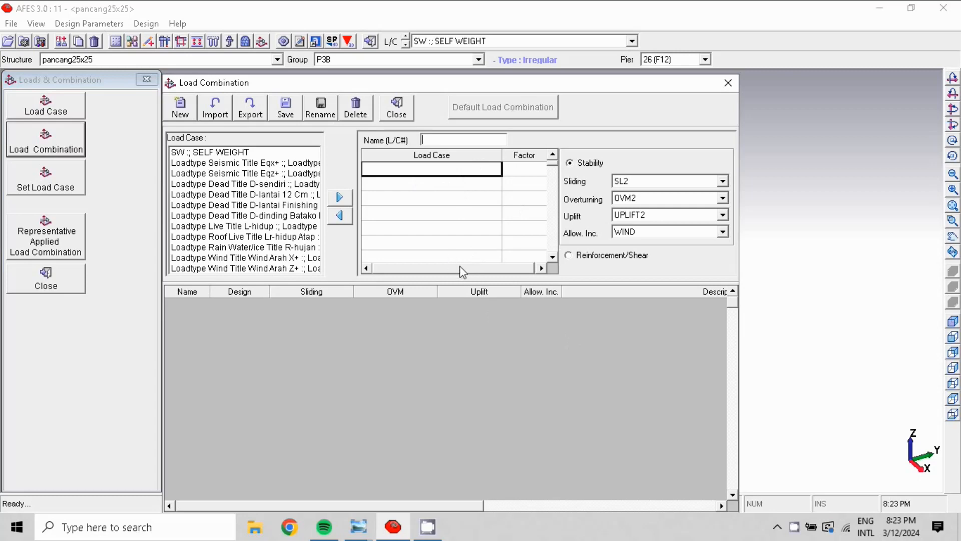
pyautogui.click(215, 109)
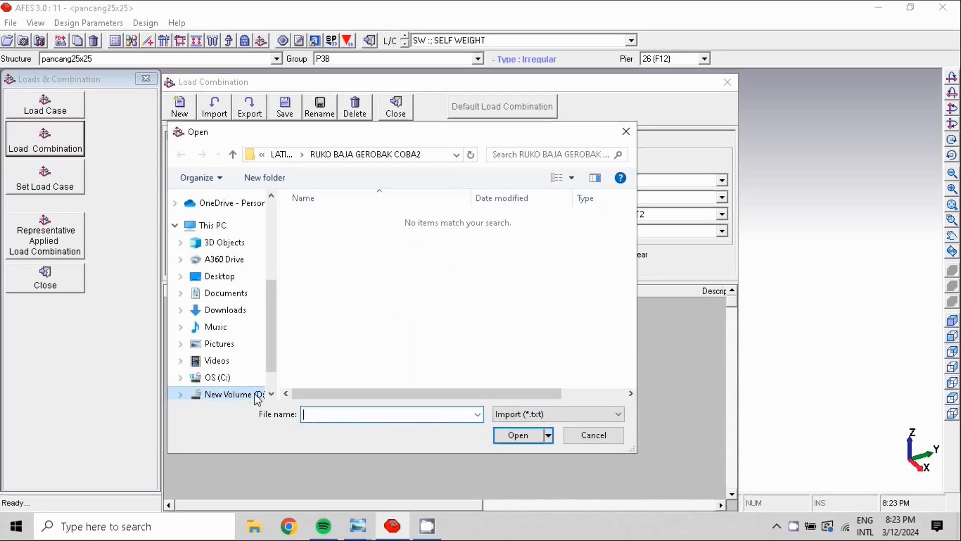
pyautogui.click(257, 397)
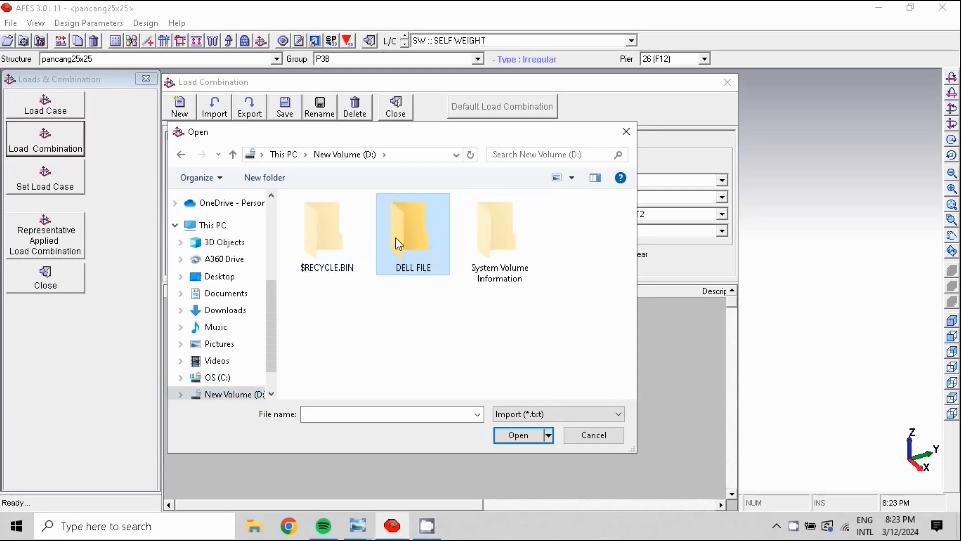
pyautogui.doubleClick(400, 248)
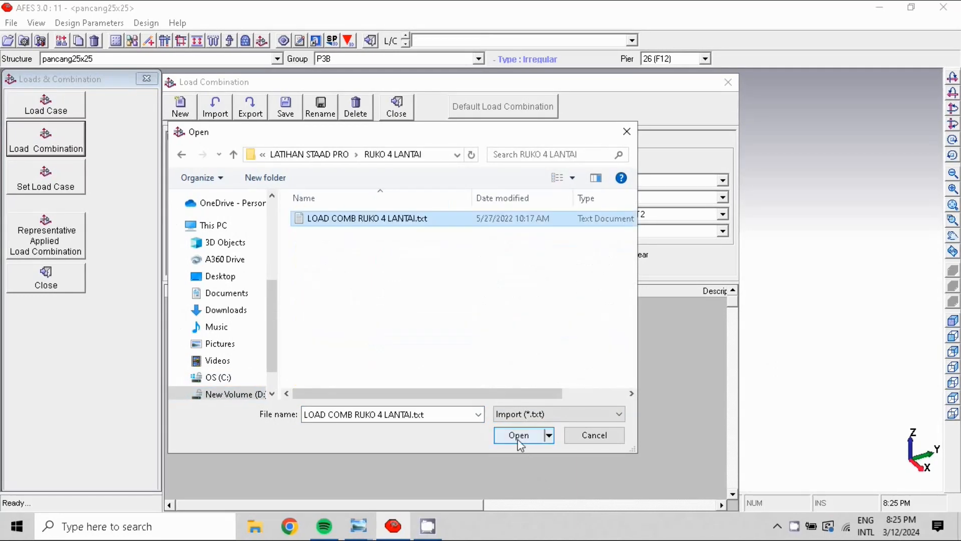
pyautogui.click(519, 435)
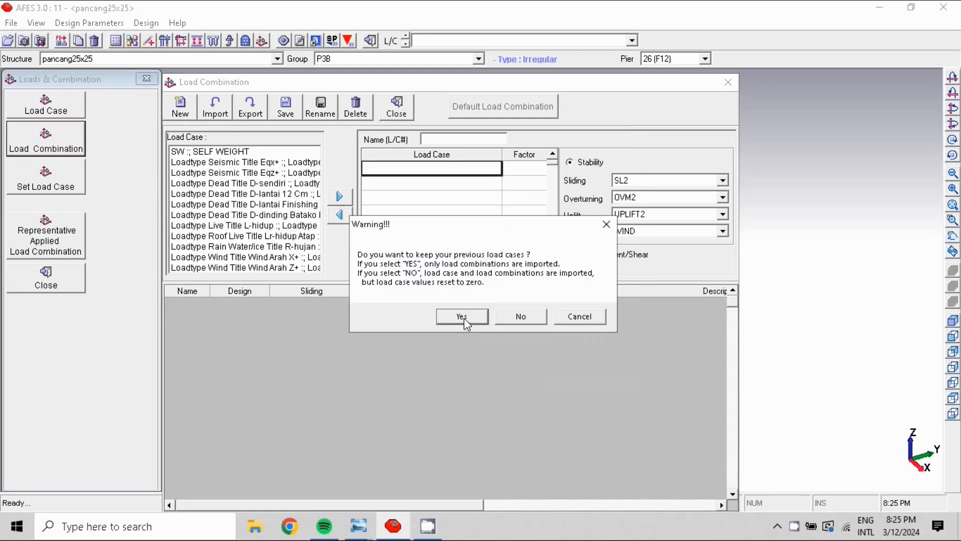
pyautogui.click(462, 318)
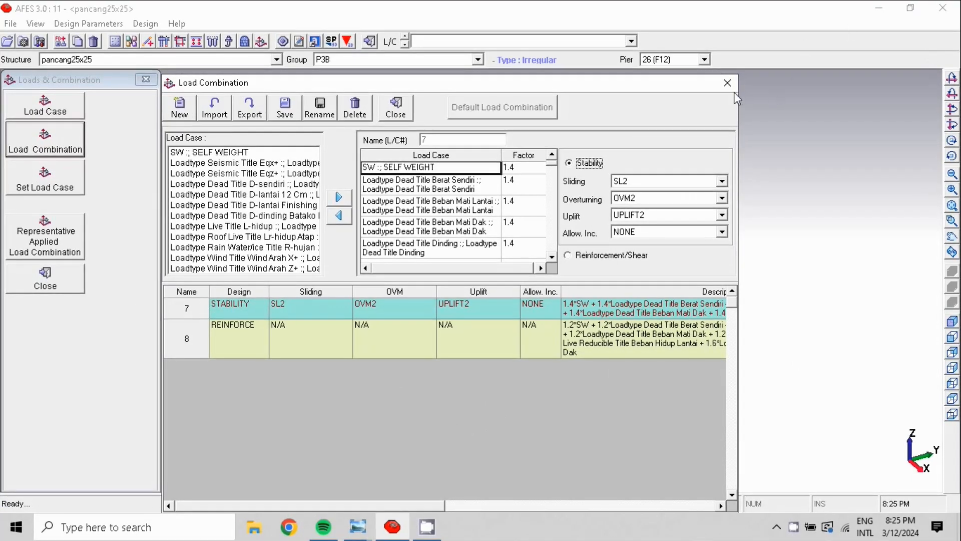
pyautogui.click(396, 111)
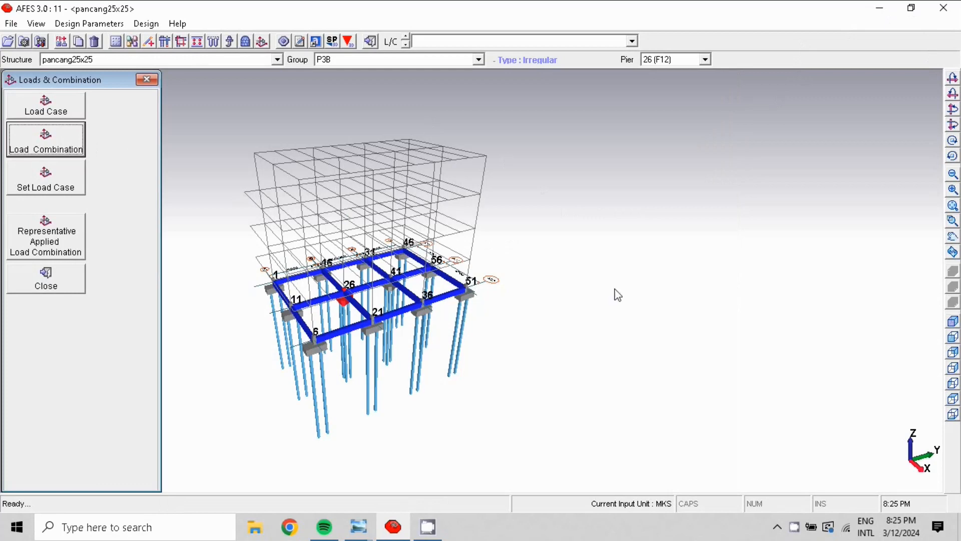
# Run the pier design analysis for all groups, then generate the footing design report.
pyautogui.scroll(-3, 401, 308)
pyautogui.scroll(5, 403, 307)
pyautogui.scroll(-1, 427, 307)
pyautogui.moveTo(427, 305); pyautogui.dragTo(612, 311, button='middle')
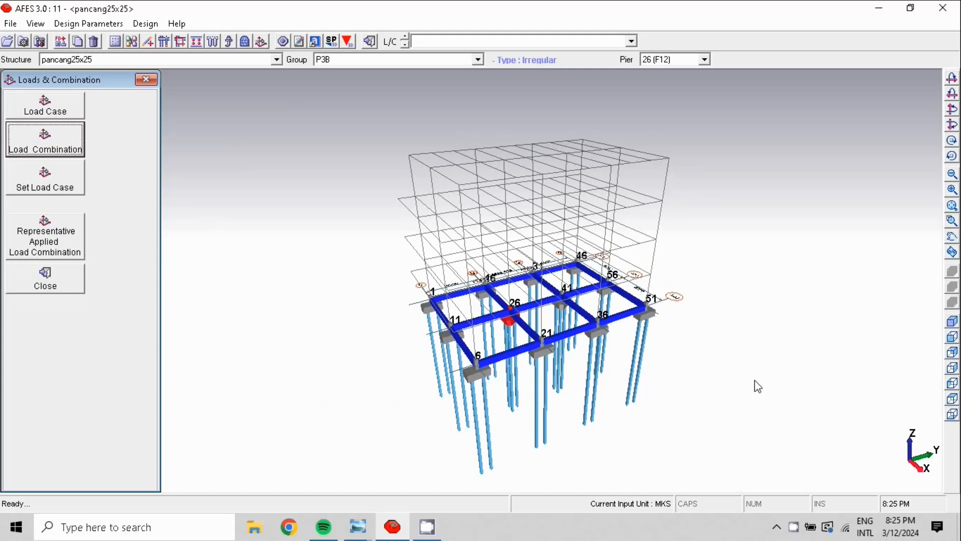
pyautogui.click(283, 41)
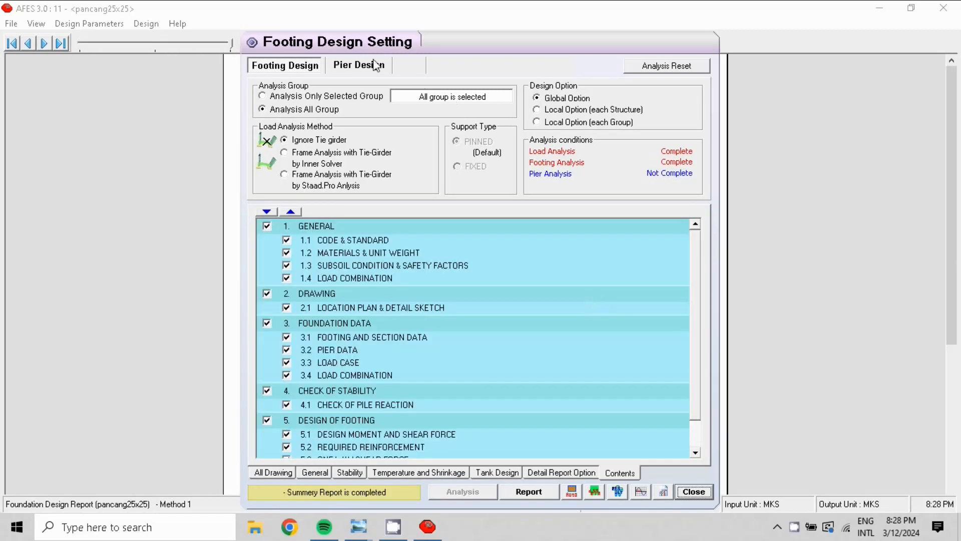
pyautogui.click(350, 66)
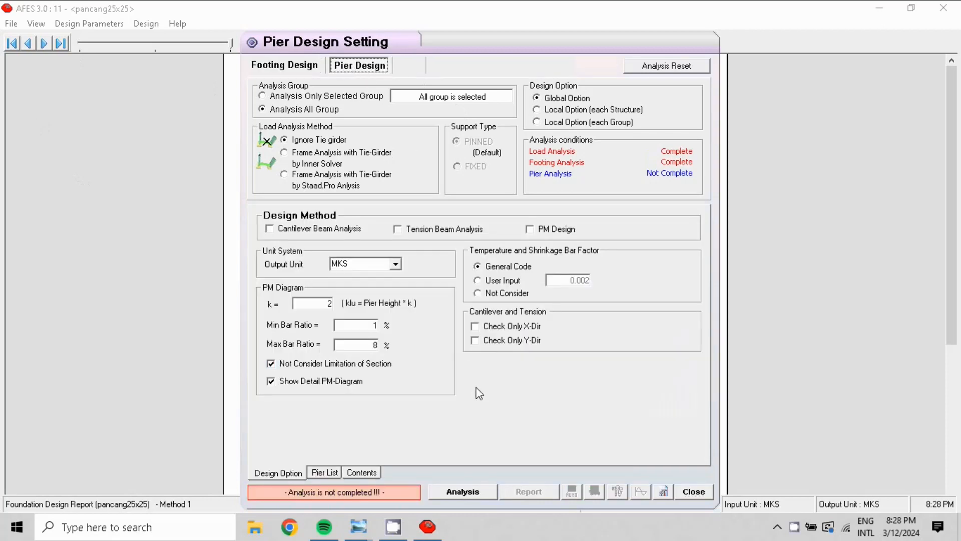
pyautogui.click(471, 494)
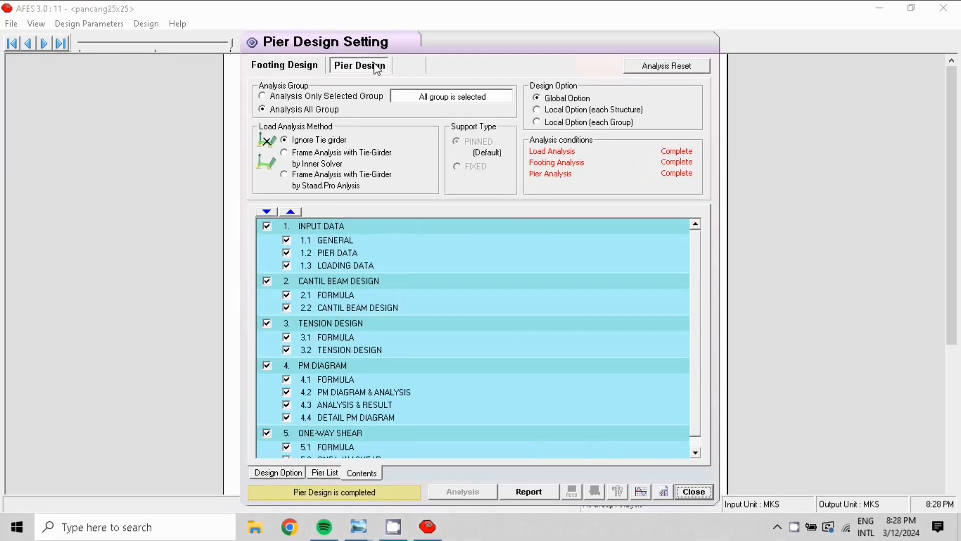
pyautogui.click(287, 69)
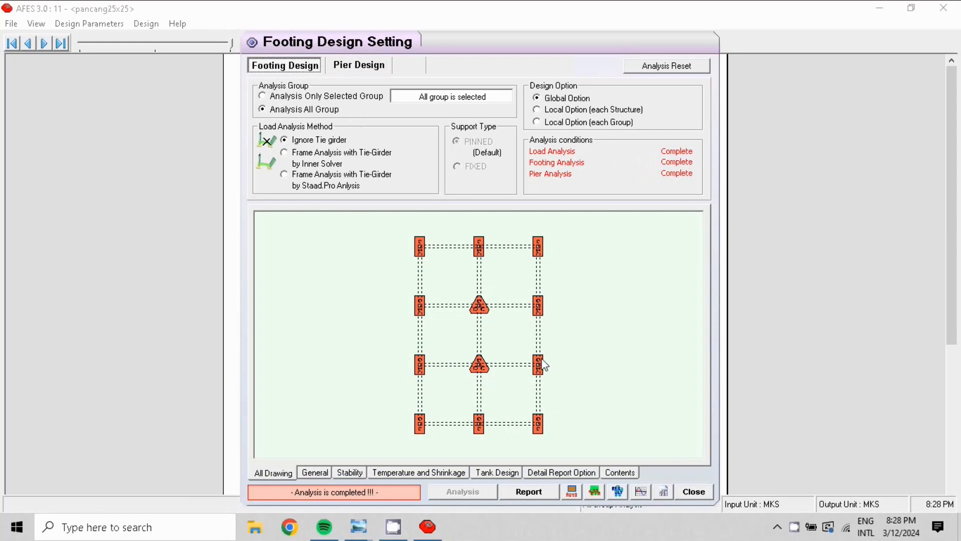
pyautogui.click(527, 490)
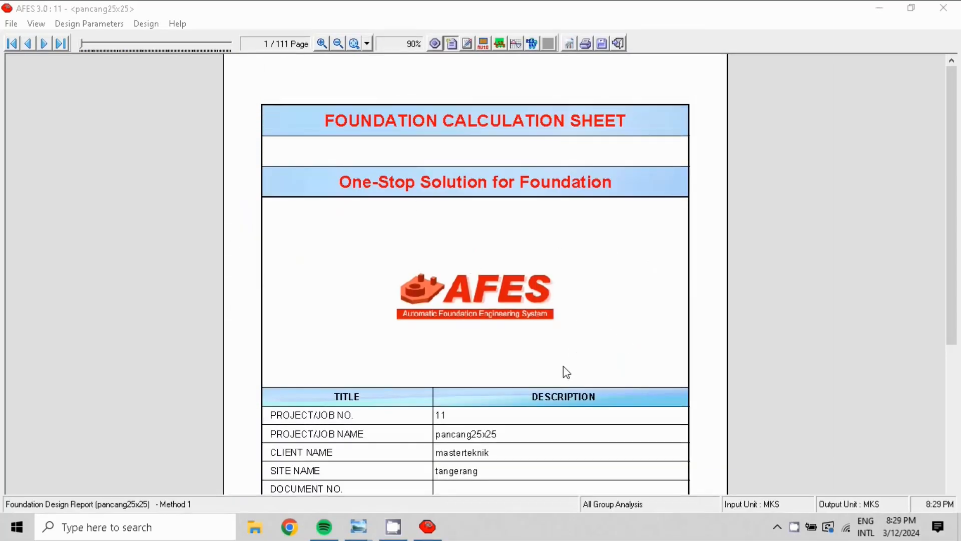
# Review the foundation report's cover sheet, foundation list for groups P2, P3A and P3B, and table of contents.
pyautogui.scroll(-3, 564, 369)
pyautogui.scroll(-3, 565, 369)
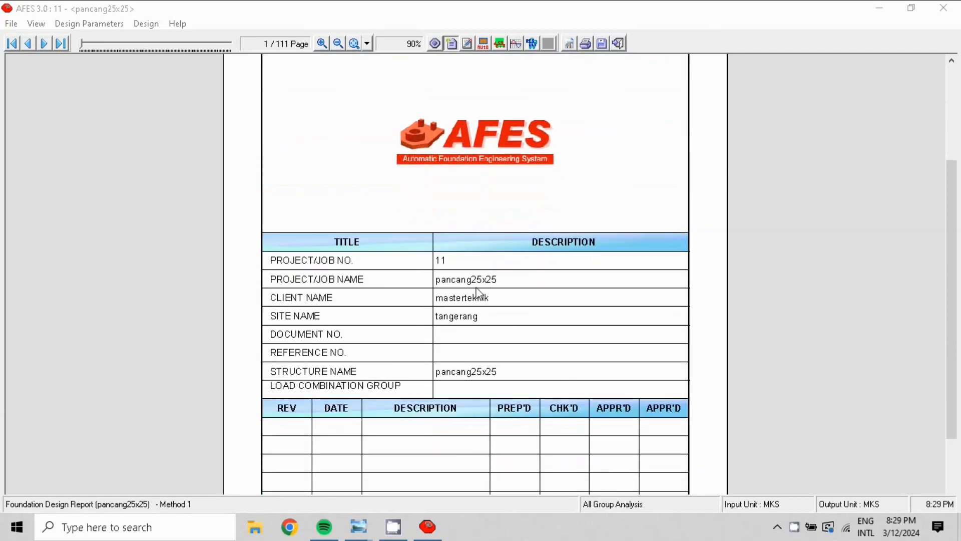
pyautogui.scroll(-6, 478, 295)
pyautogui.scroll(-2, 478, 295)
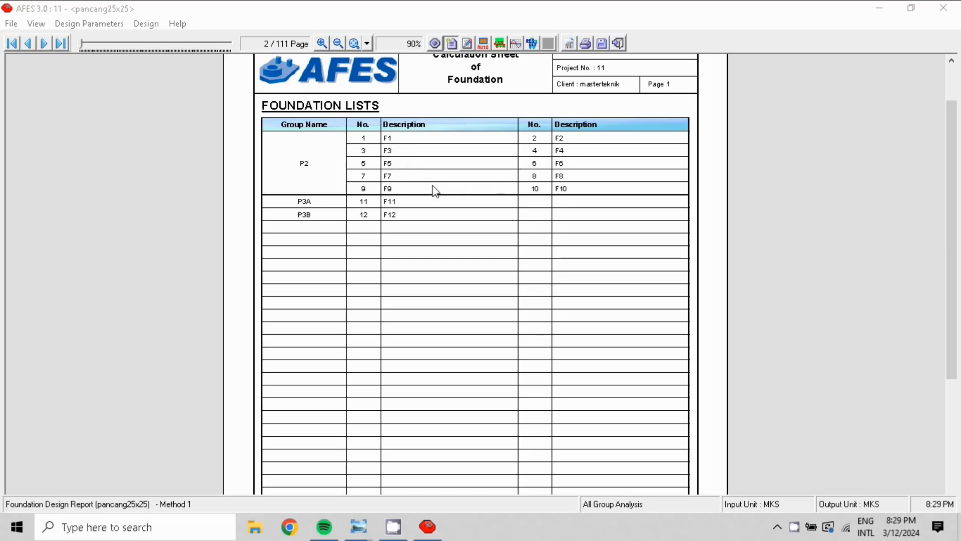
pyautogui.scroll(-1, 435, 186)
pyautogui.scroll(1, 436, 186)
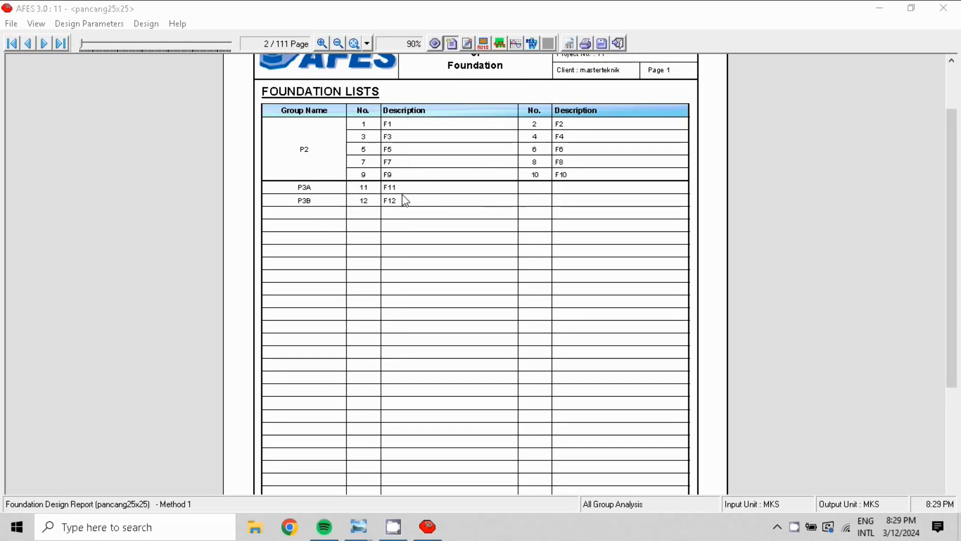
pyautogui.scroll(-10, 405, 207)
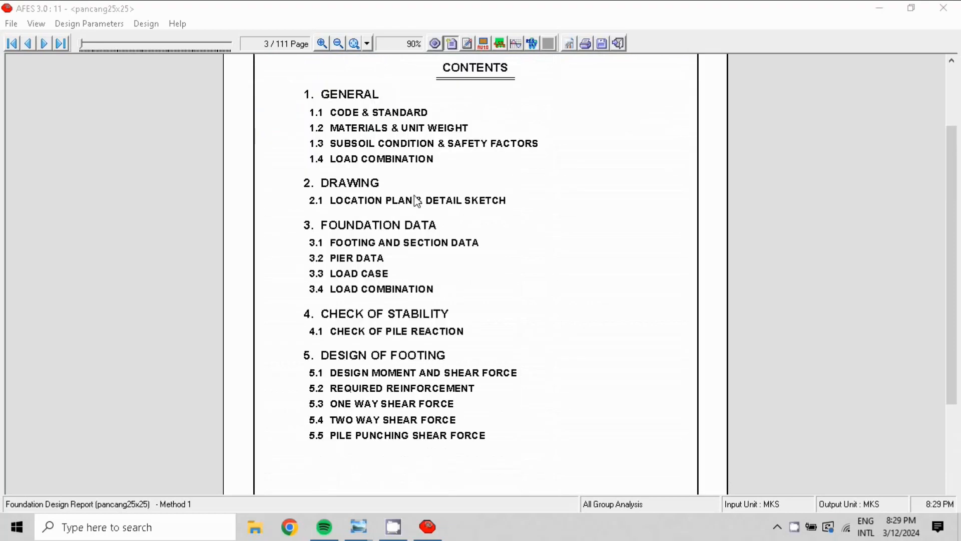
pyautogui.scroll(1, 427, 190)
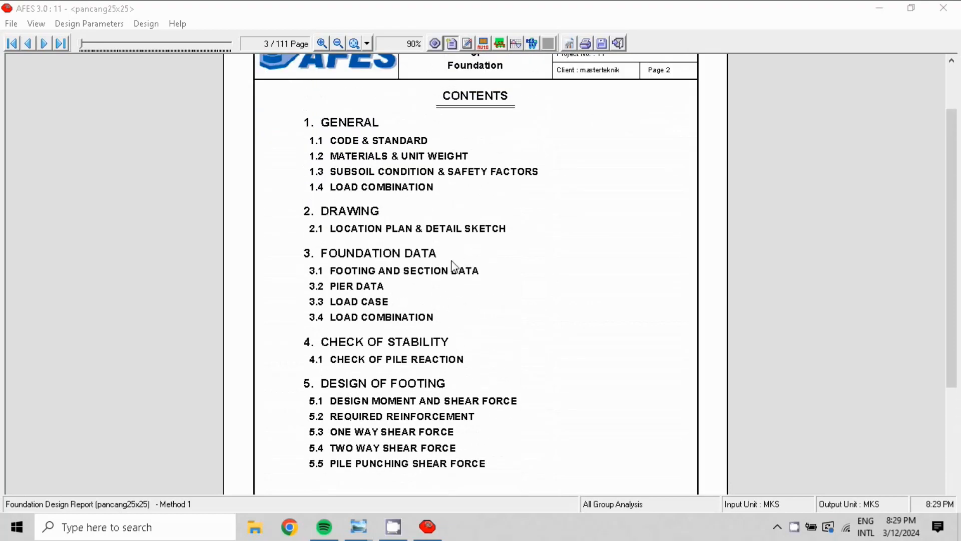
pyautogui.scroll(-5, 393, 148)
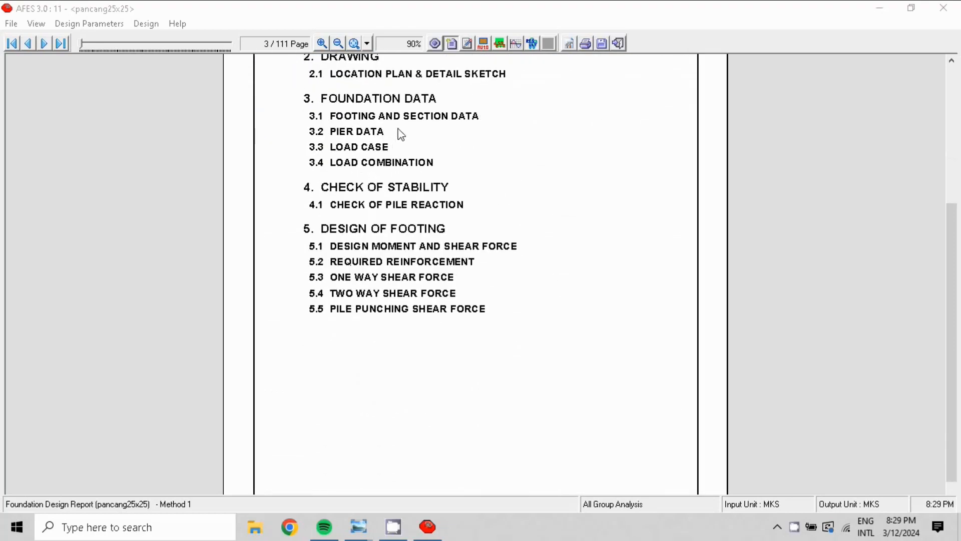
pyautogui.scroll(2, 386, 165)
pyautogui.scroll(1, 369, 184)
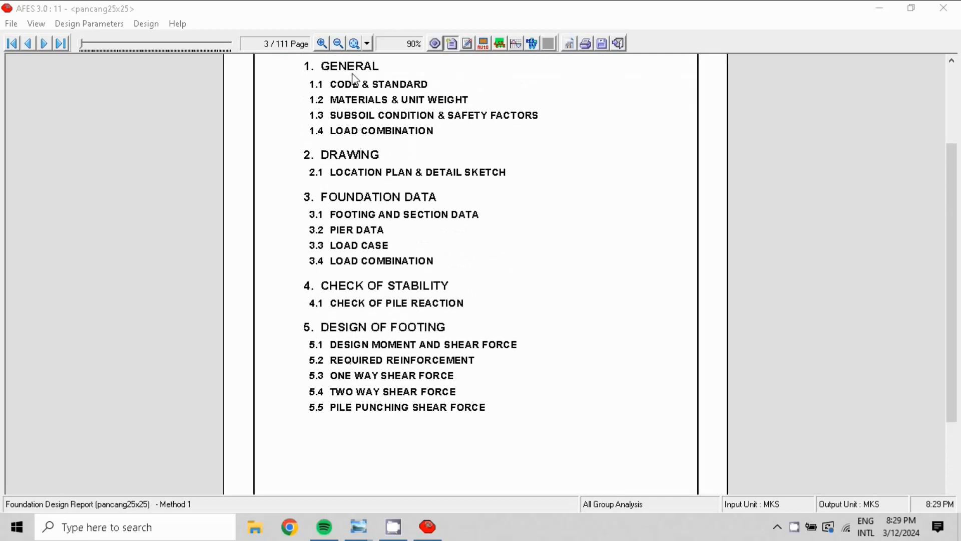
pyautogui.scroll(-10, 354, 103)
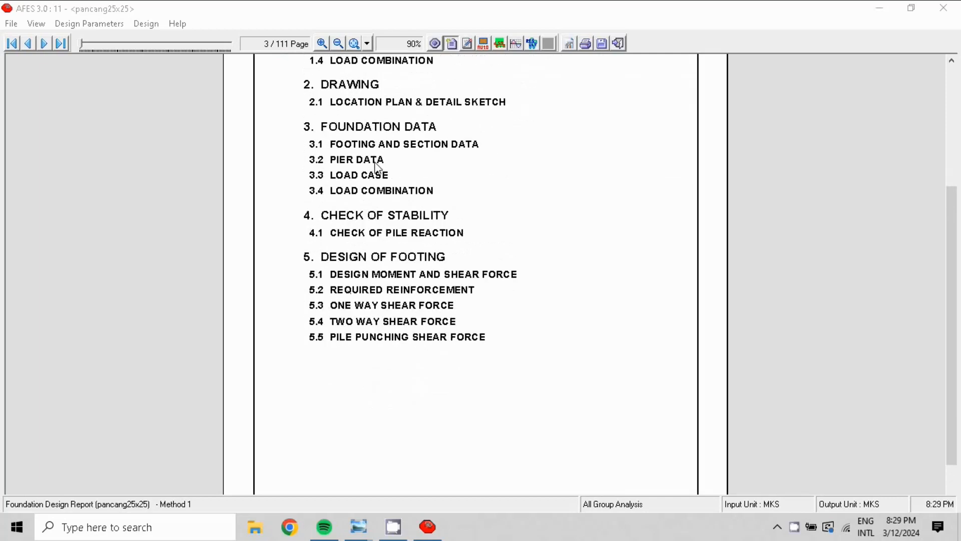
# Review the report's materials and unit weights, pile capacity, and subsoil safety factors.
pyautogui.scroll(-4, 380, 162)
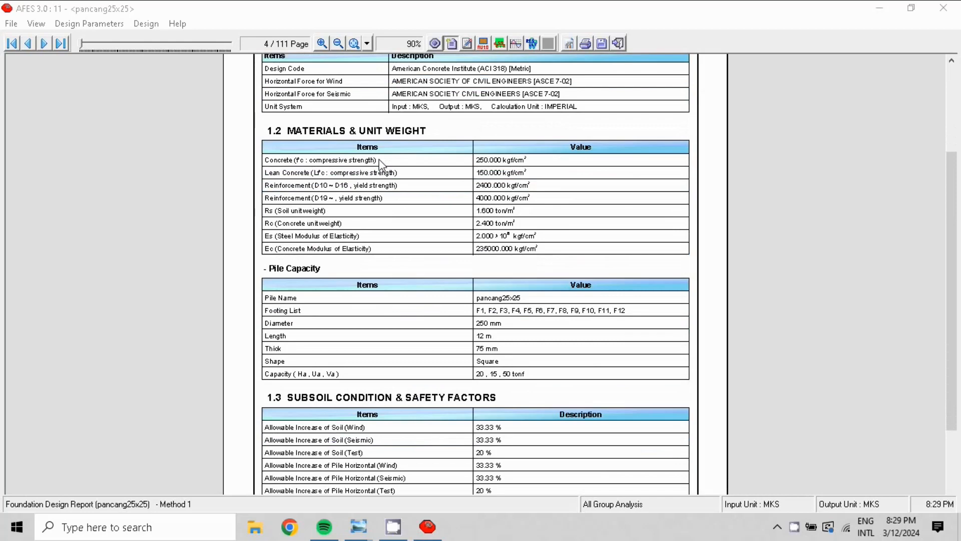
pyautogui.scroll(-3, 465, 150)
pyautogui.scroll(2, 371, 150)
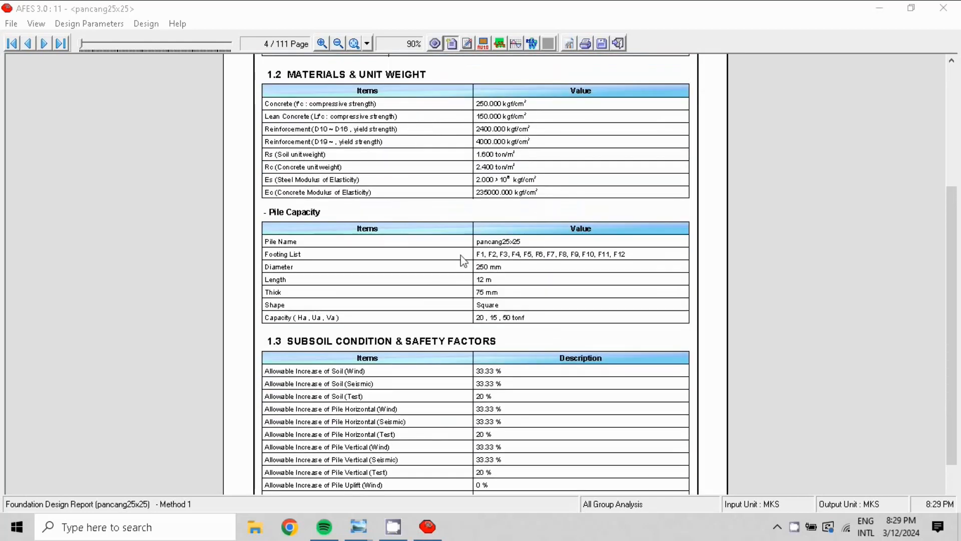
# Examine the report's drawing section, including the foundation and reinforcement plans, 3D detail sketches, and pedestal details for F1 to F12.
pyautogui.scroll(-20, 484, 238)
pyautogui.scroll(-12, 475, 250)
pyautogui.scroll(-9, 438, 212)
pyautogui.scroll(7, 454, 194)
pyautogui.scroll(3, 457, 195)
pyautogui.scroll(-15, 456, 195)
pyautogui.scroll(-5, 453, 191)
pyautogui.scroll(5, 455, 189)
pyautogui.scroll(-5, 456, 189)
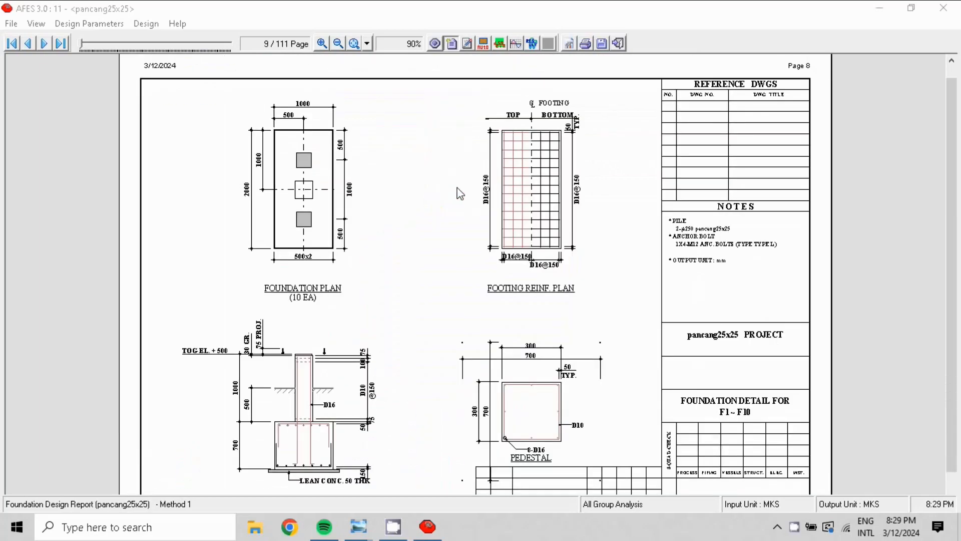
pyautogui.scroll(-12, 460, 193)
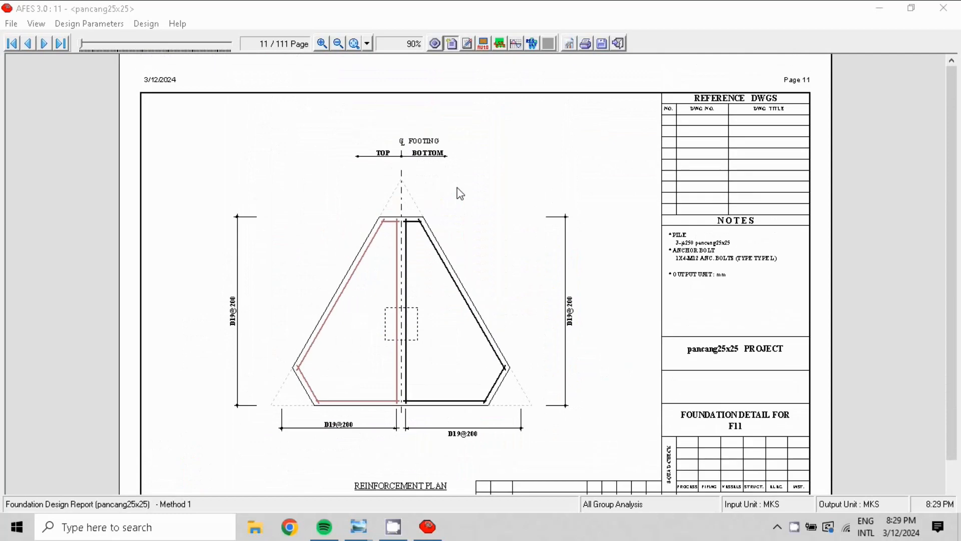
pyautogui.scroll(-5, 460, 194)
pyautogui.scroll(-12, 521, 263)
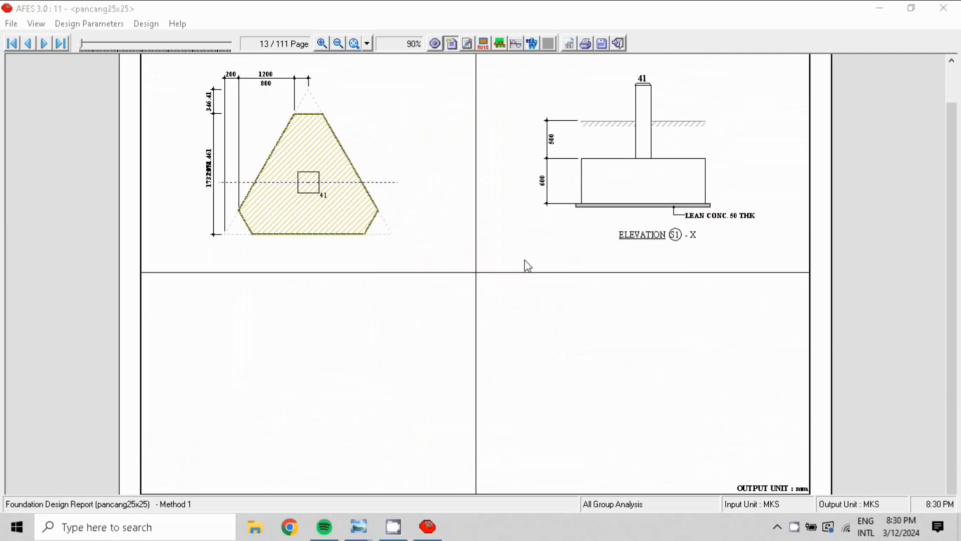
pyautogui.scroll(-15, 534, 259)
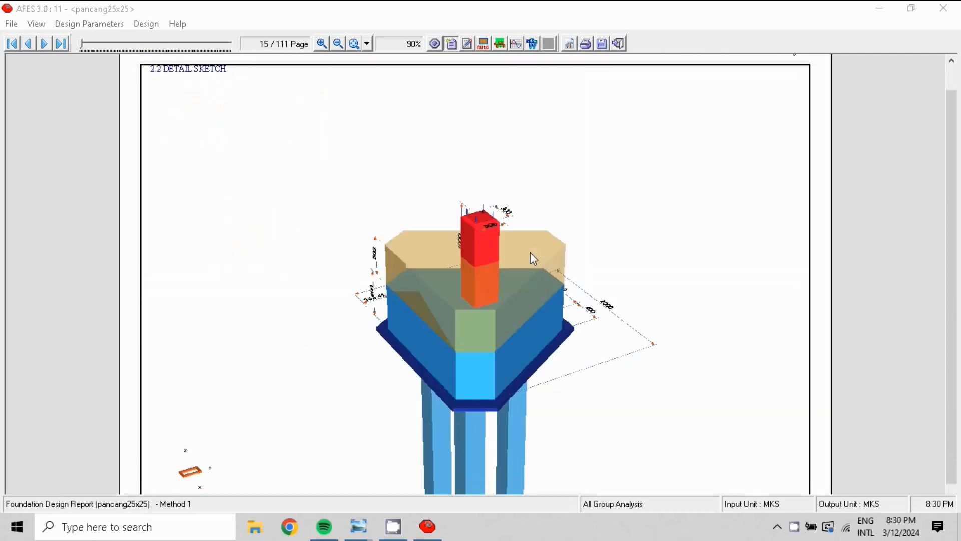
pyautogui.scroll(-12, 533, 251)
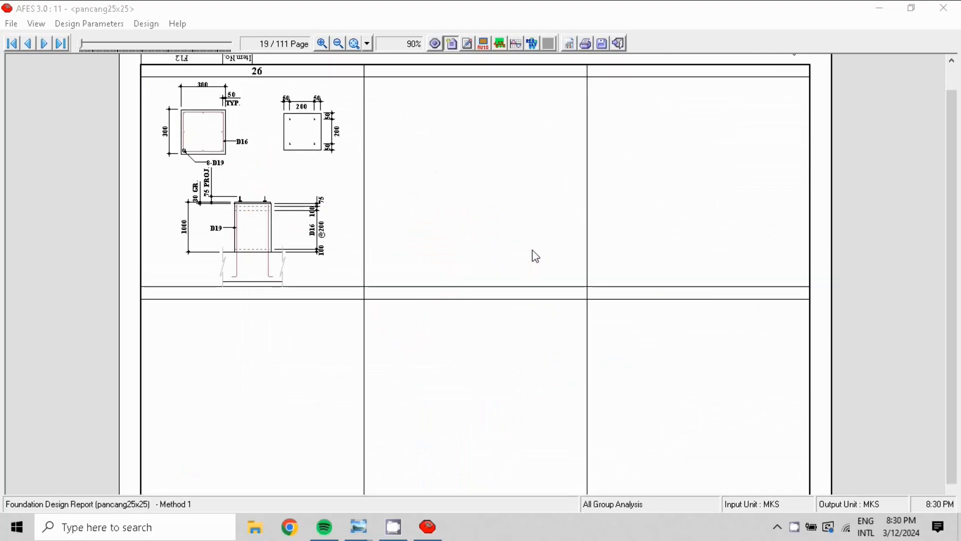
# Examine the footing and section data for each foundation and the pier data table in the report.
pyautogui.scroll(-10, 534, 251)
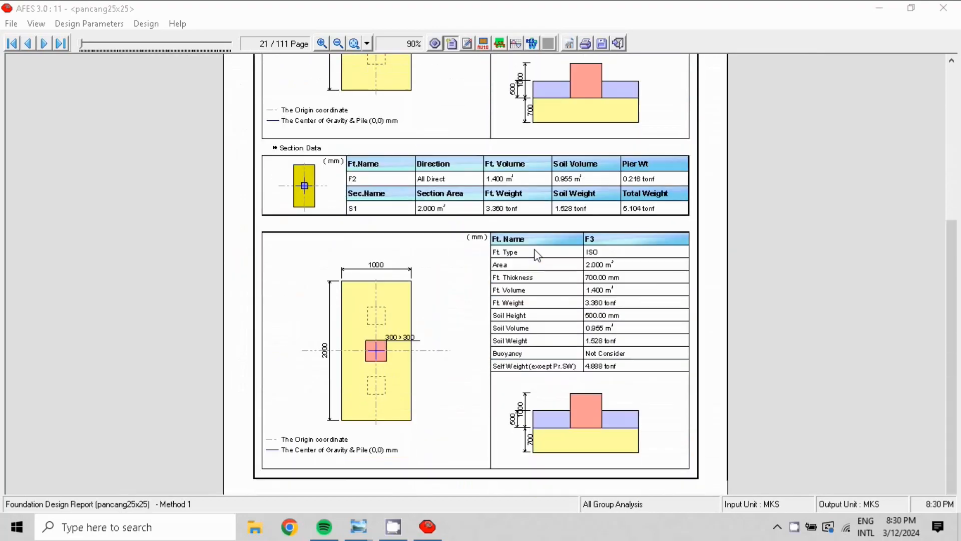
pyautogui.scroll(-15, 537, 255)
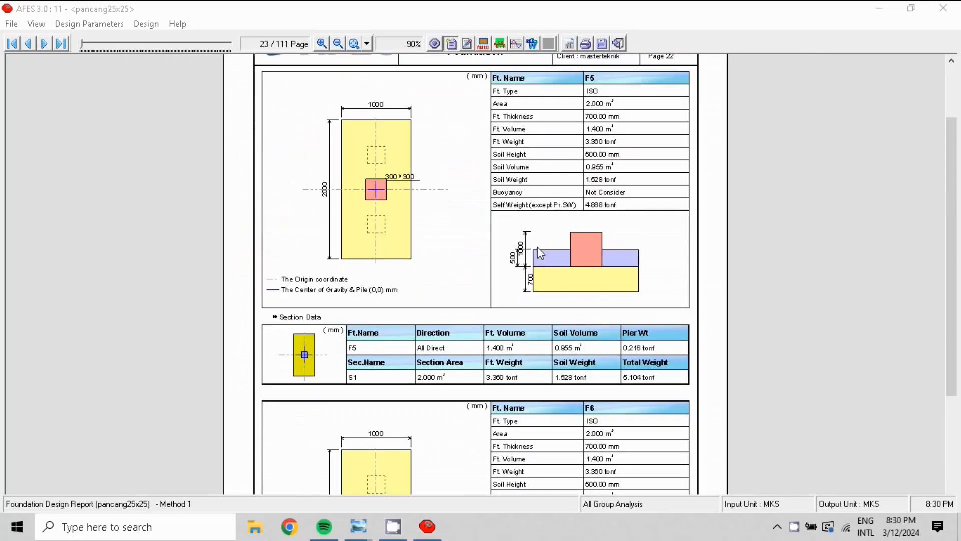
pyautogui.scroll(-15, 545, 248)
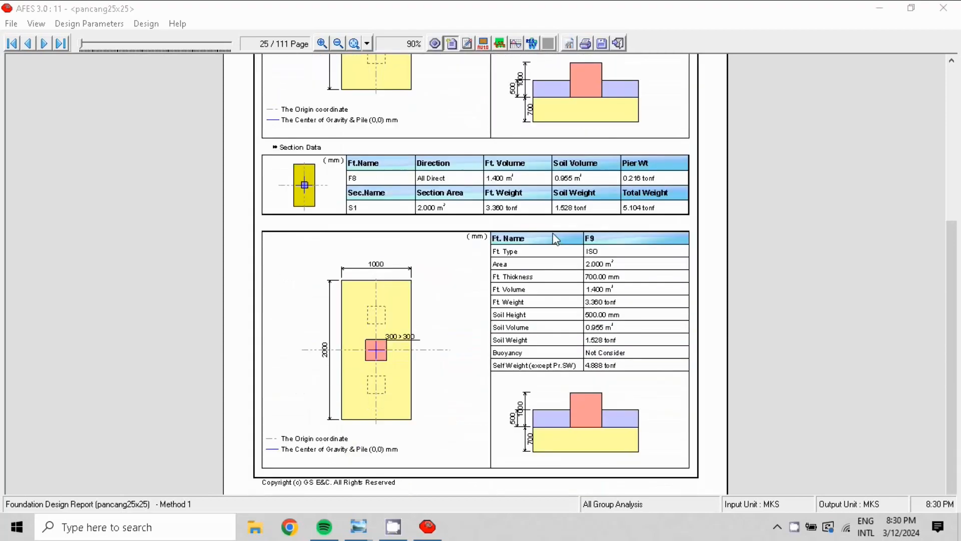
pyautogui.scroll(-8, 553, 236)
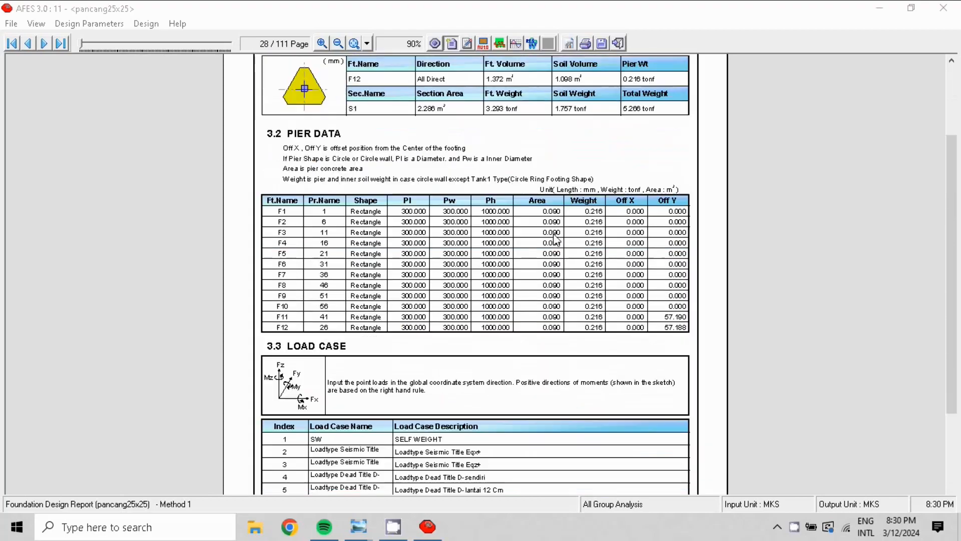
pyautogui.scroll(-1, 557, 240)
pyautogui.scroll(1, 557, 240)
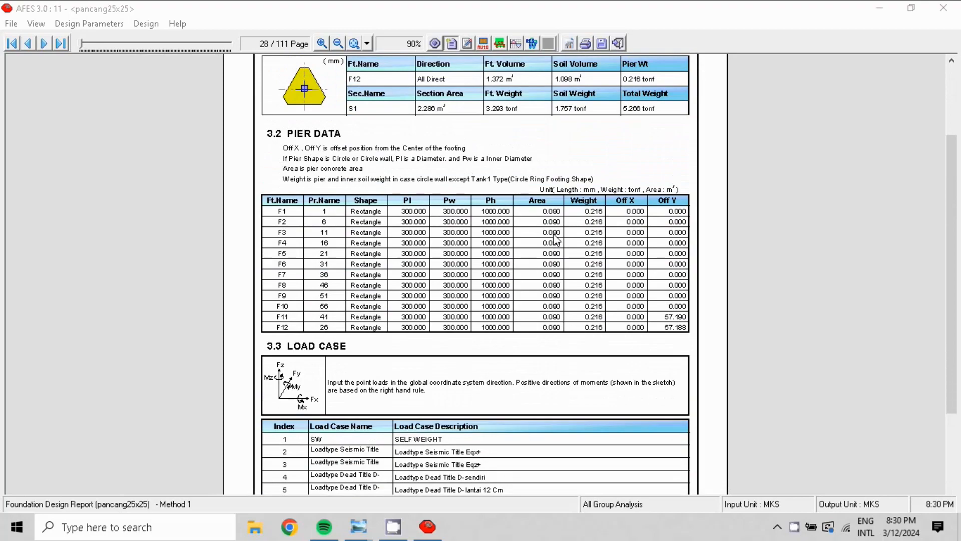
pyautogui.scroll(5, 554, 238)
pyautogui.scroll(-4, 553, 234)
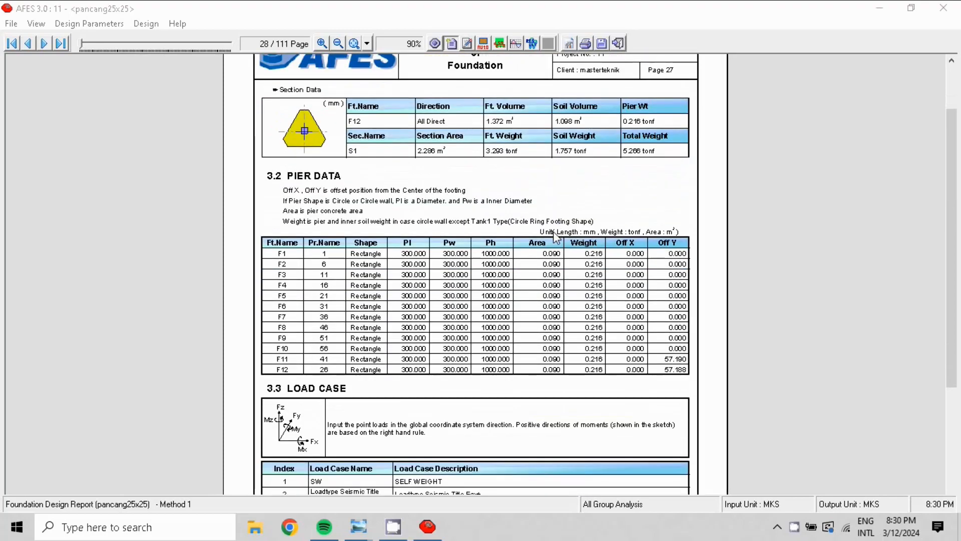
# Review the load case tables and the load combinations at the pier top and footing bottom for all groups.
pyautogui.scroll(-20, 425, 299)
pyautogui.scroll(-20, 424, 299)
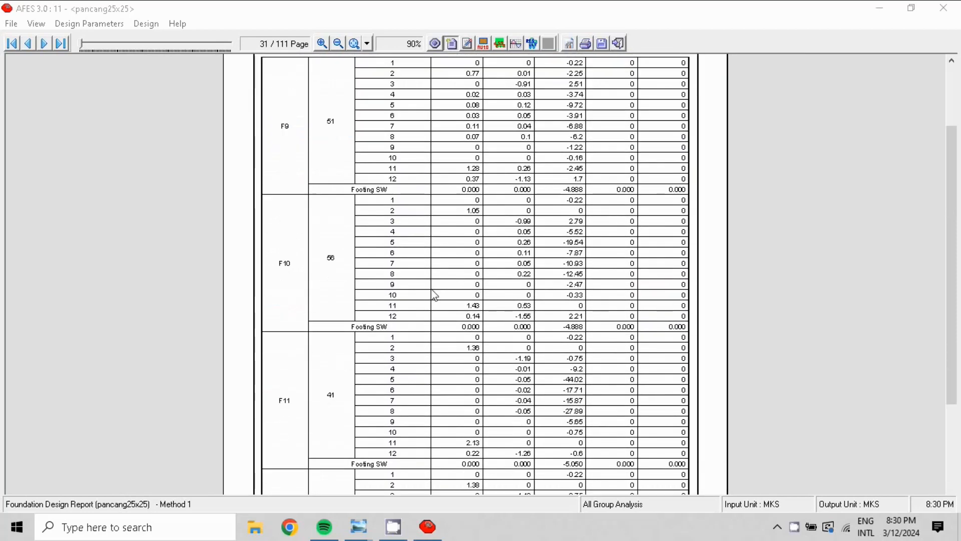
pyautogui.scroll(-15, 435, 295)
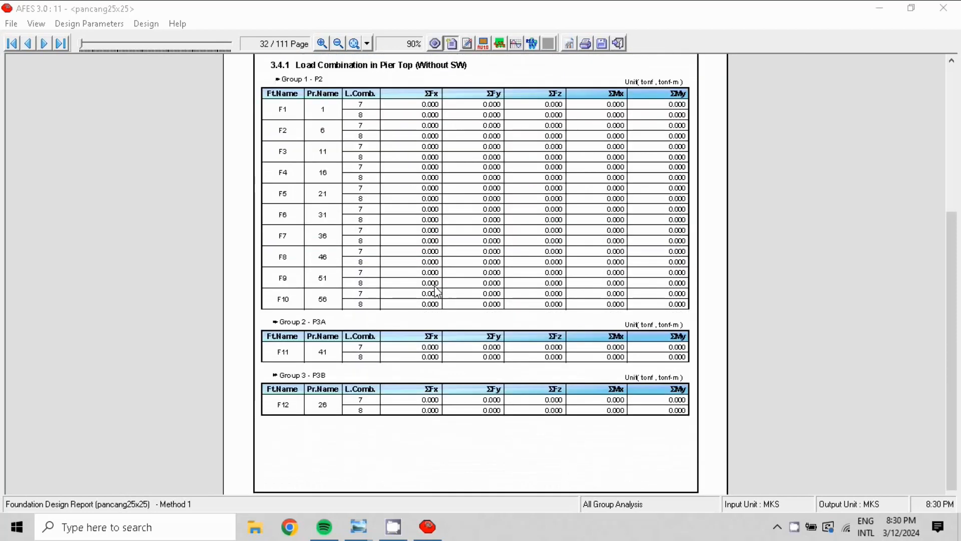
pyautogui.scroll(-15, 436, 290)
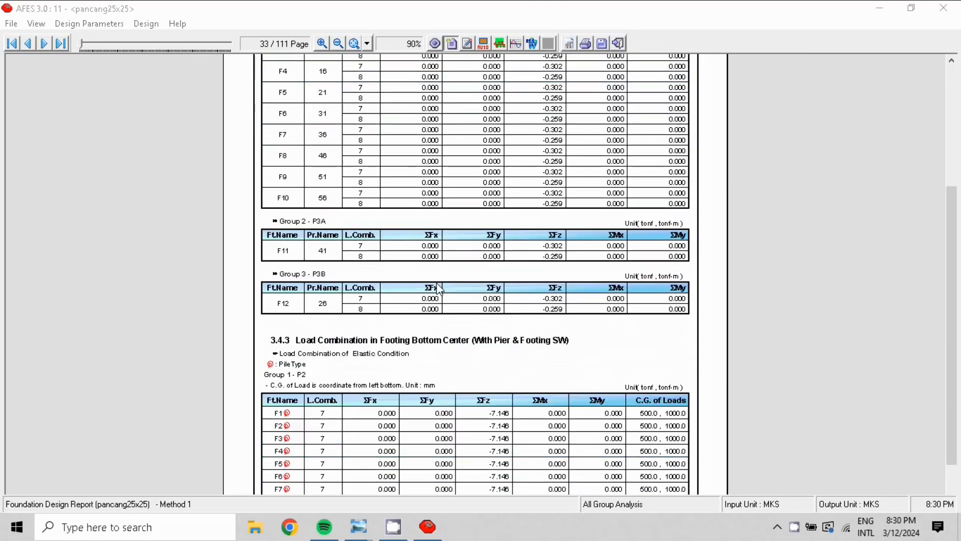
pyautogui.scroll(-5, 440, 289)
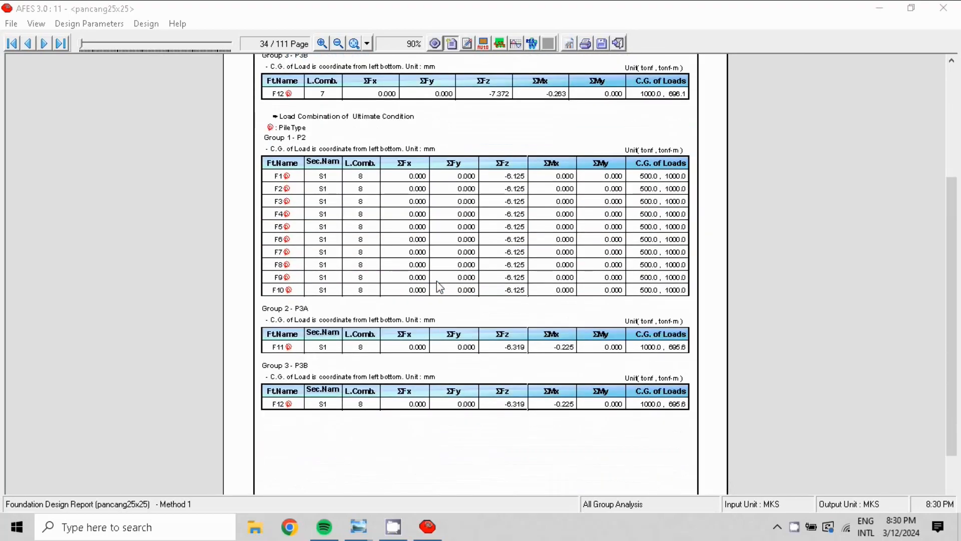
pyautogui.scroll(-5, 439, 287)
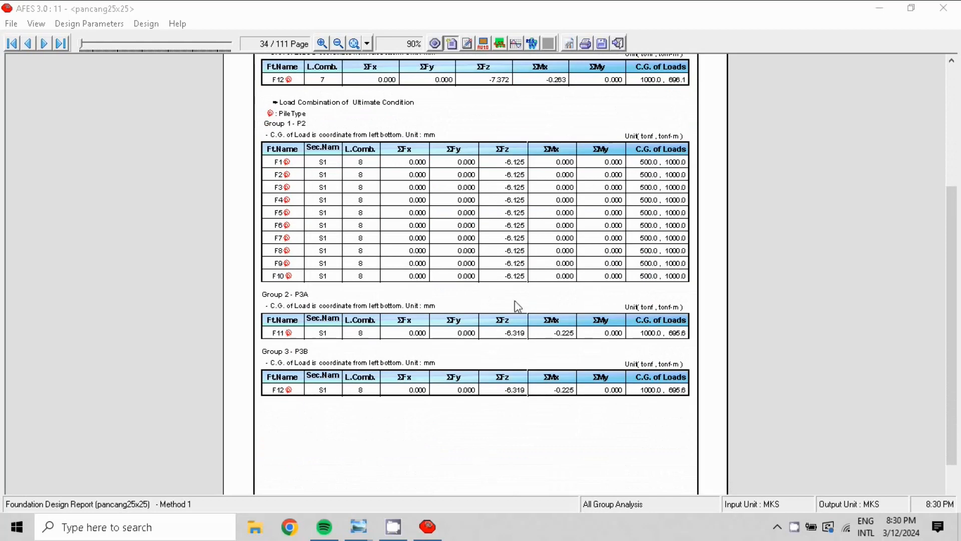
# Check the vertical and horizontal pile reaction results for groups P2, P3A and P3B in the stability section.
pyautogui.scroll(-10, 516, 337)
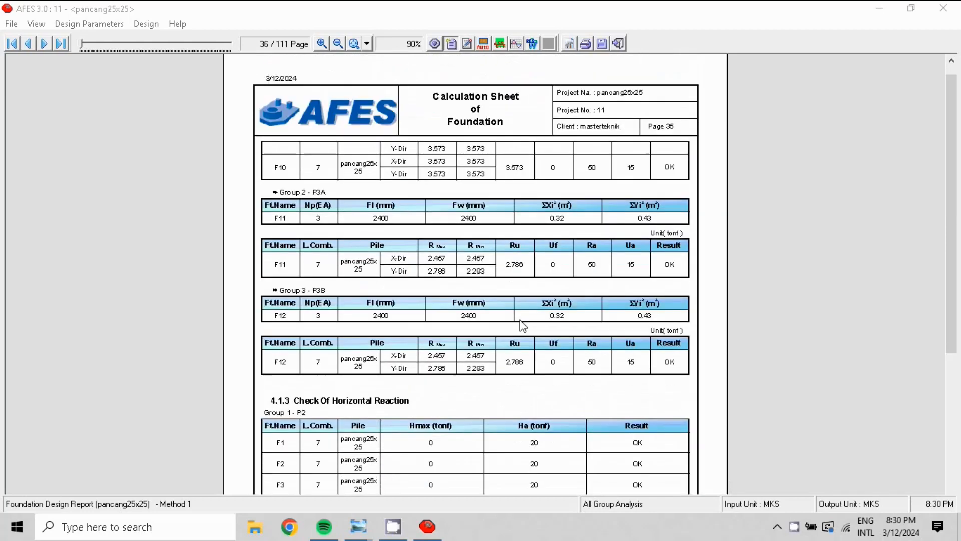
pyautogui.scroll(-10, 522, 325)
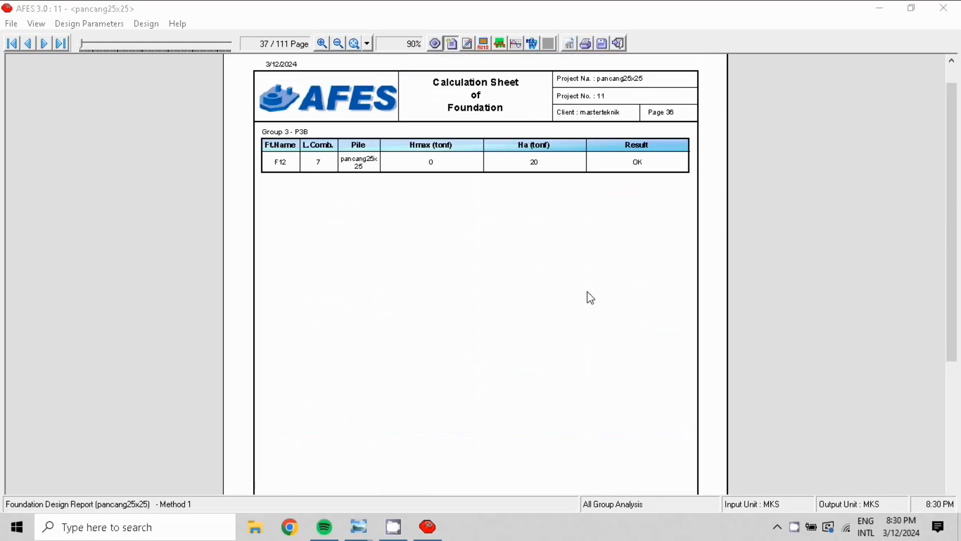
pyautogui.scroll(5, 593, 295)
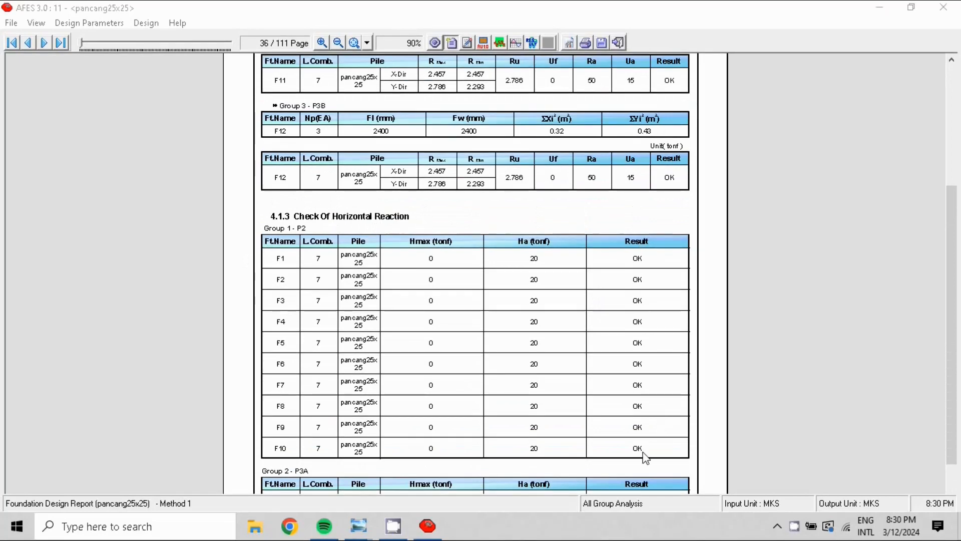
pyautogui.scroll(-5, 621, 440)
pyautogui.scroll(5, 596, 421)
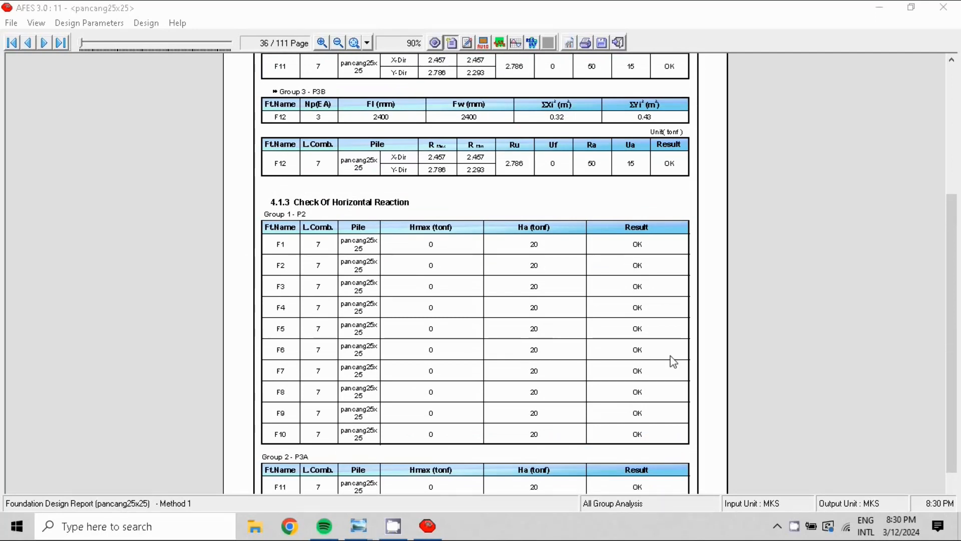
# Review the footing design section, including the reinforcement formulas and required reinforcement checks for the P2 and P3A footings in both directions.
pyautogui.scroll(-15, 600, 431)
pyautogui.scroll(-10, 605, 425)
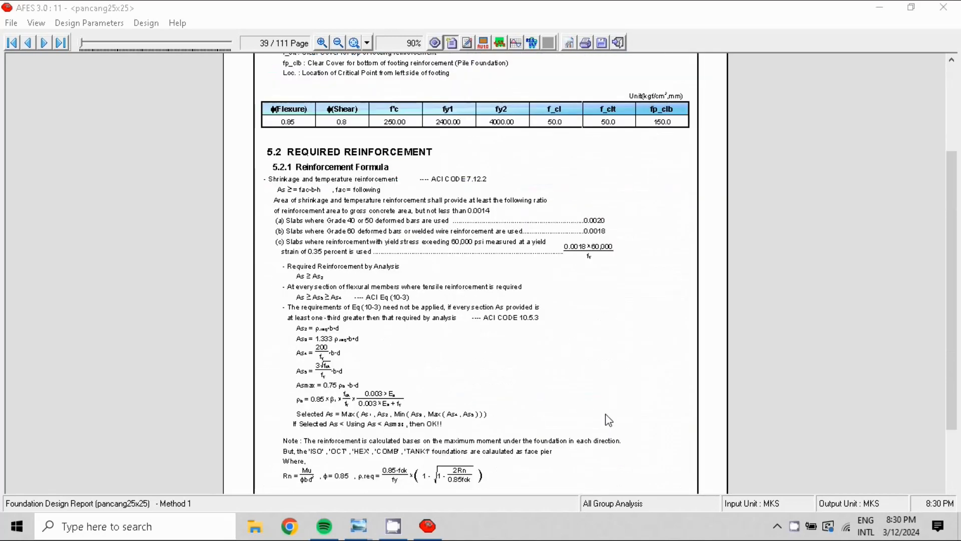
pyautogui.scroll(-2, 609, 420)
pyautogui.scroll(-12, 609, 420)
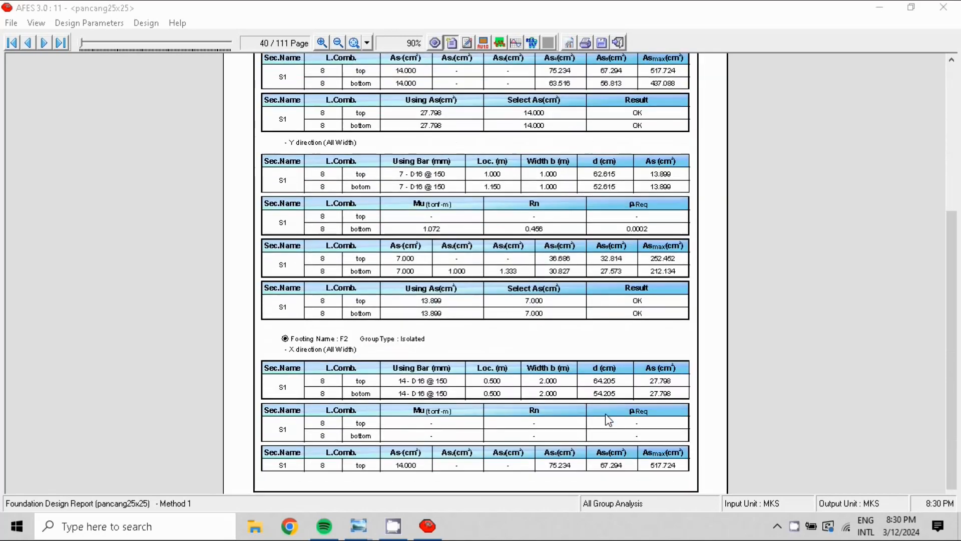
pyautogui.scroll(-10, 609, 420)
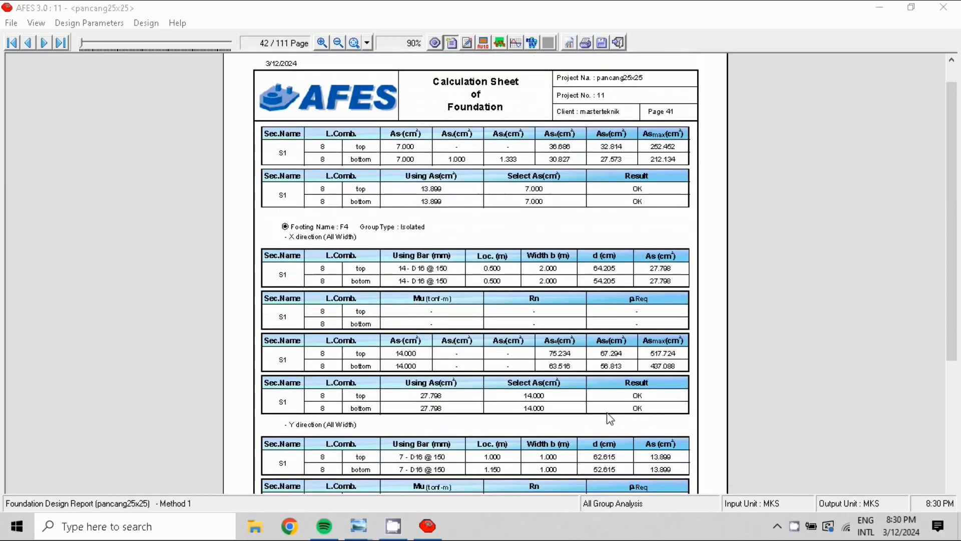
pyautogui.scroll(-10, 609, 413)
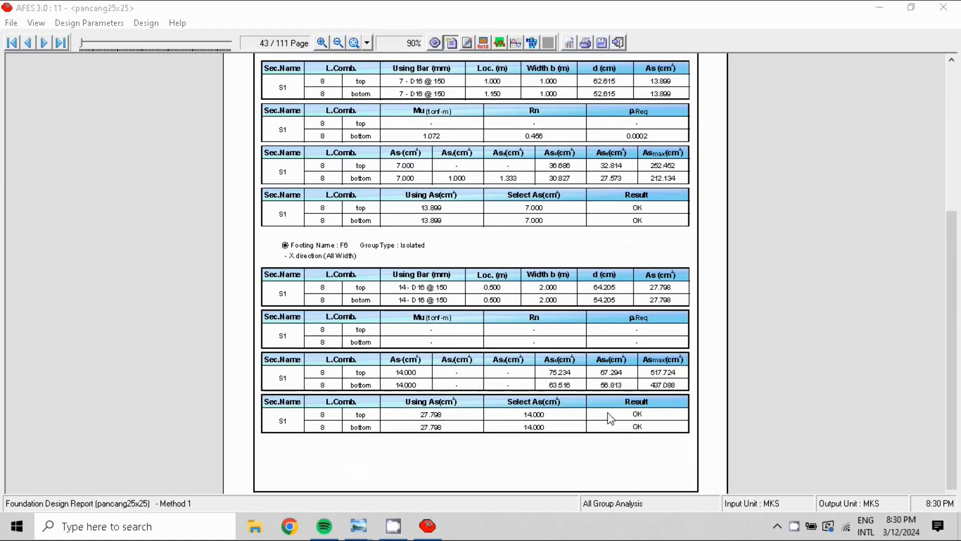
pyautogui.scroll(-10, 609, 415)
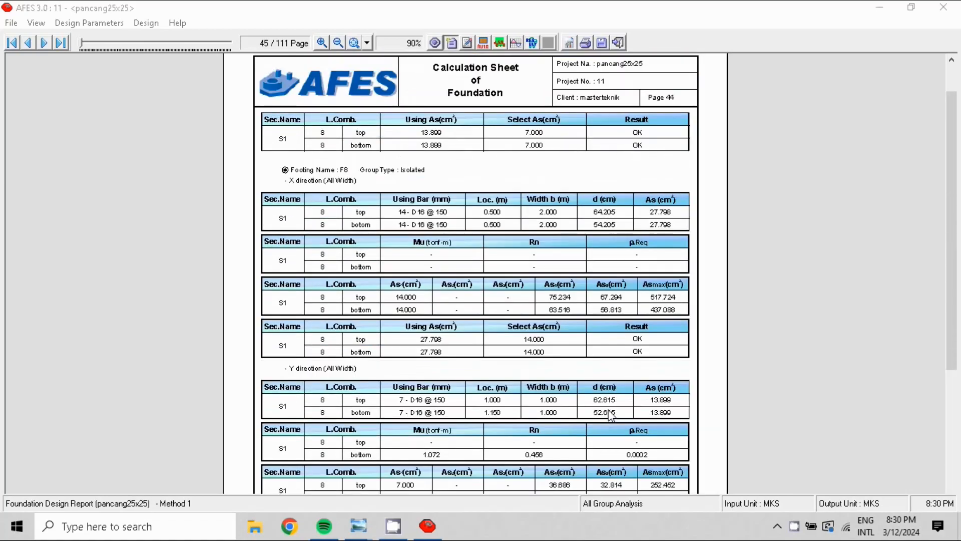
pyautogui.scroll(-10, 611, 416)
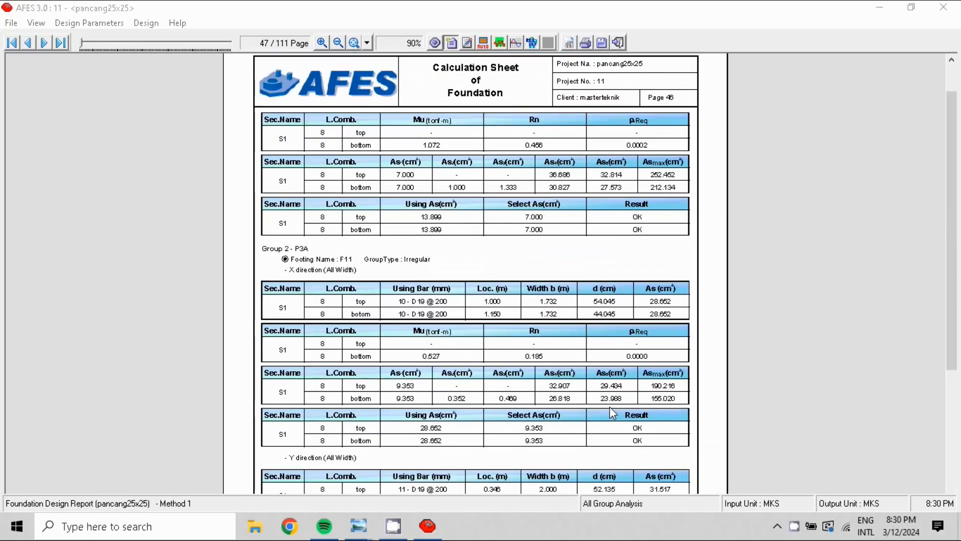
# Examine the X-direction bending moment diagrams for footings F1 to F3 in the foundation report.
pyautogui.scroll(-10, 613, 410)
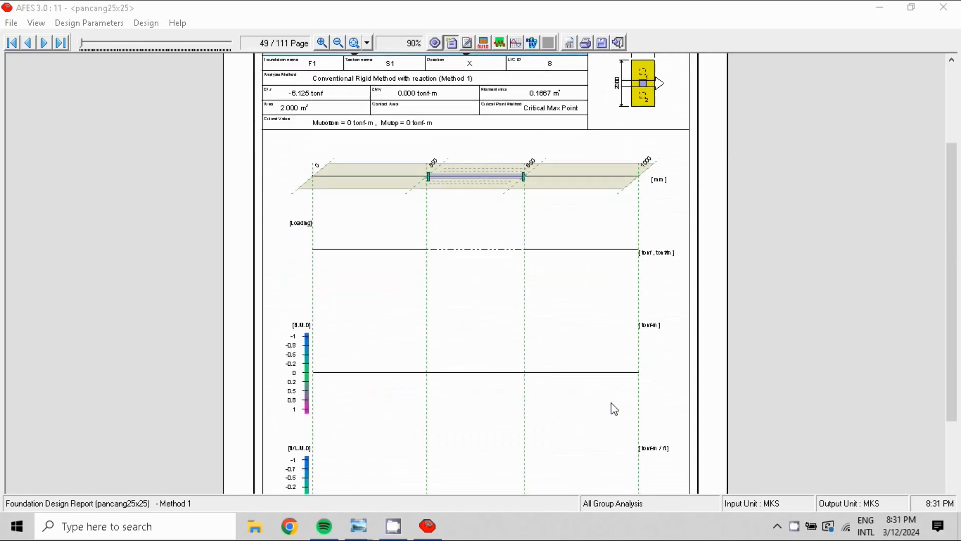
pyautogui.scroll(-10, 614, 409)
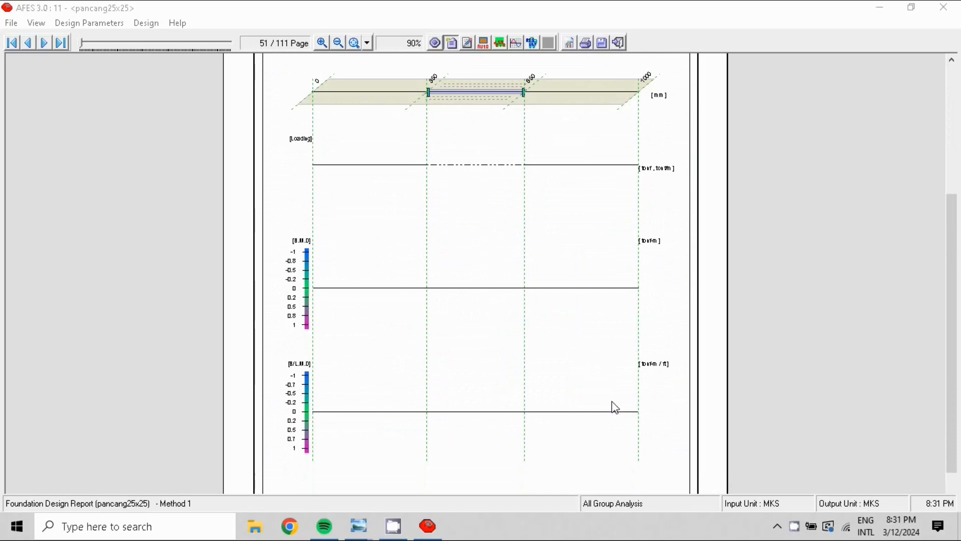
pyautogui.scroll(-3, 616, 407)
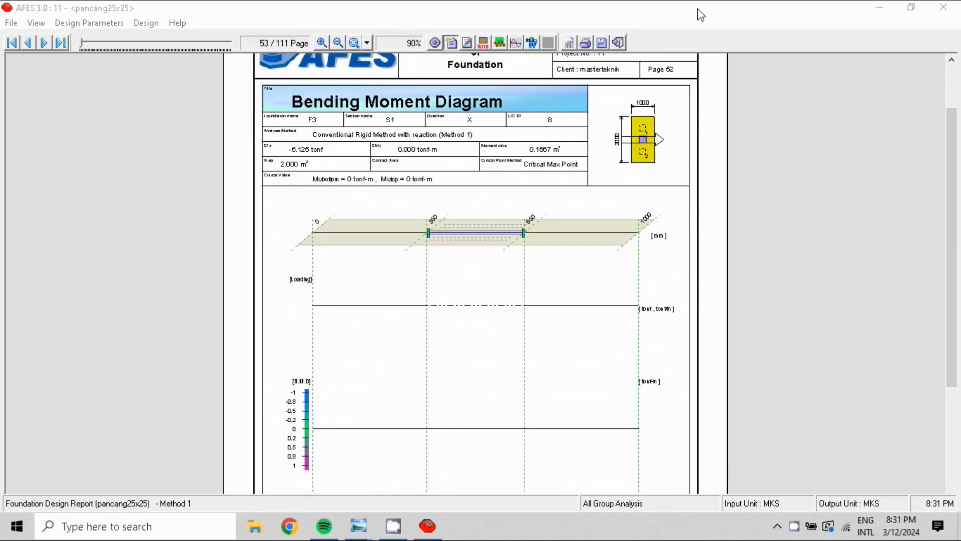
# Leave the foundation report, run the pier design analysis for all groups, and generate the pier report with all contents included.
pyautogui.click(618, 43)
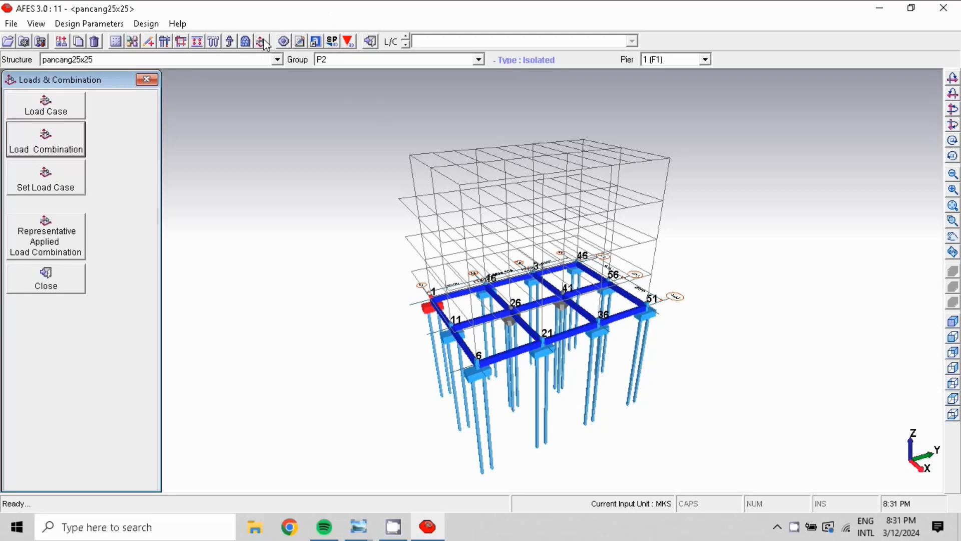
pyautogui.click(284, 42)
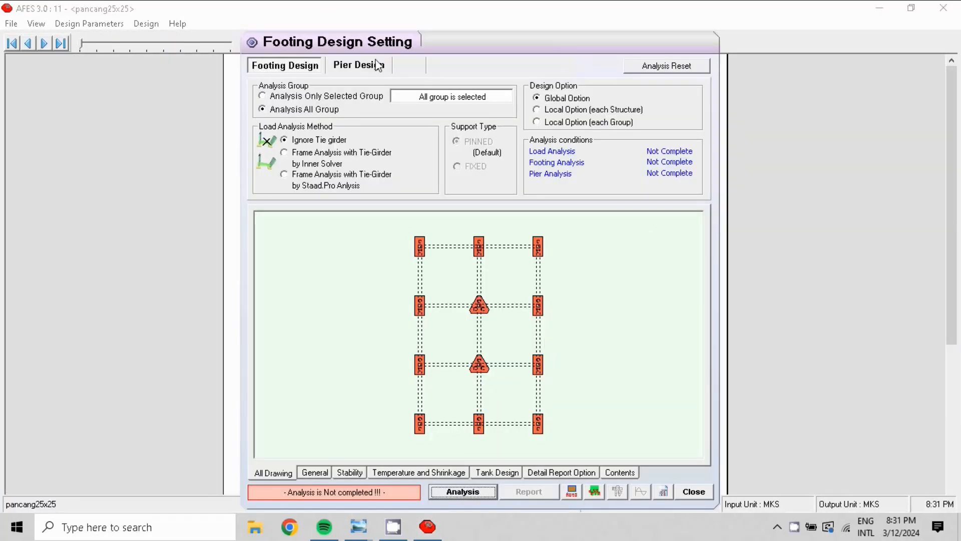
pyautogui.click(378, 65)
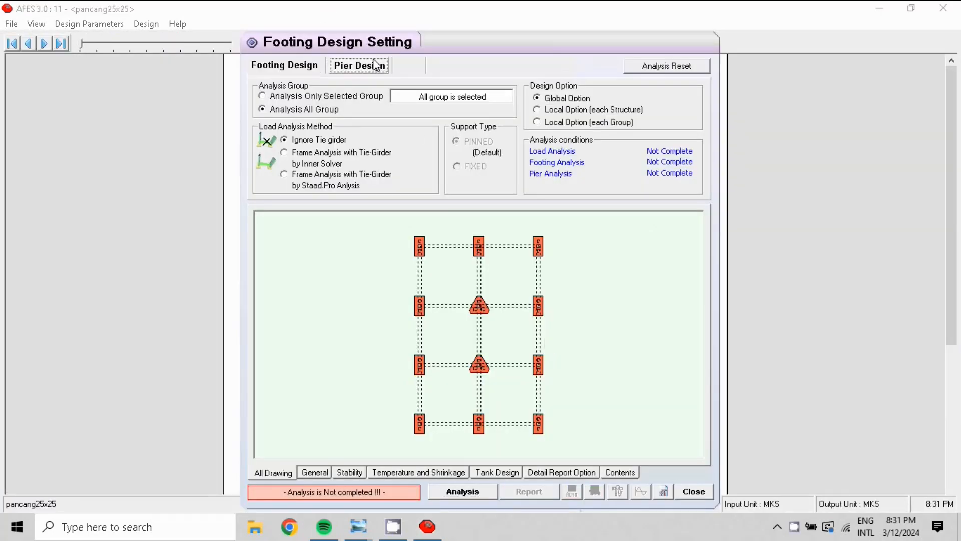
pyautogui.click(463, 491)
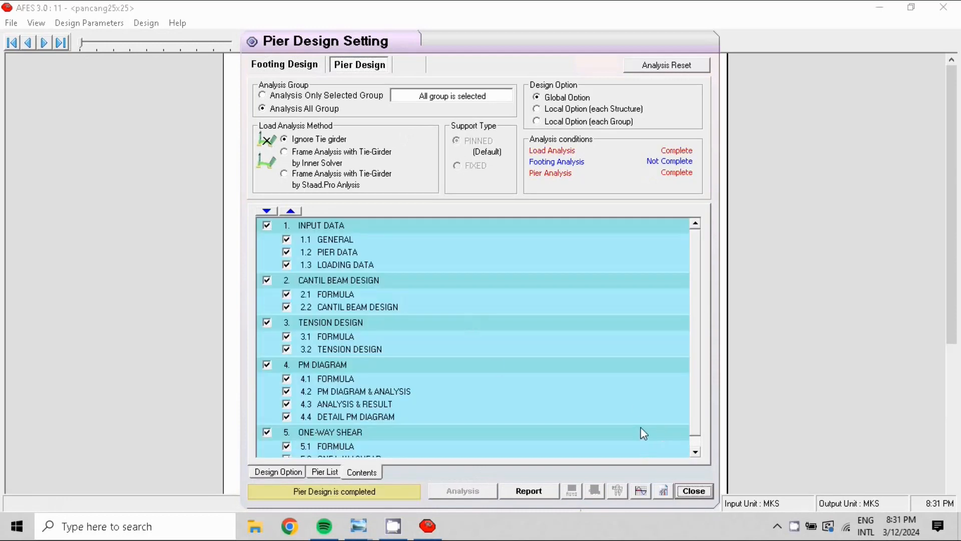
pyautogui.click(529, 490)
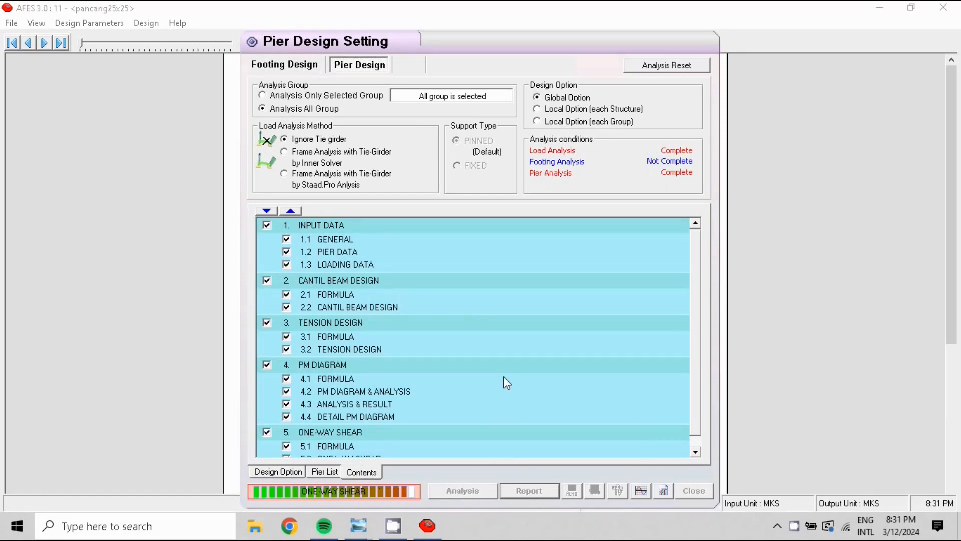
# Review the pier report's cover, material data, and the section and reinforcement data for each pier.
pyautogui.scroll(-10, 503, 374)
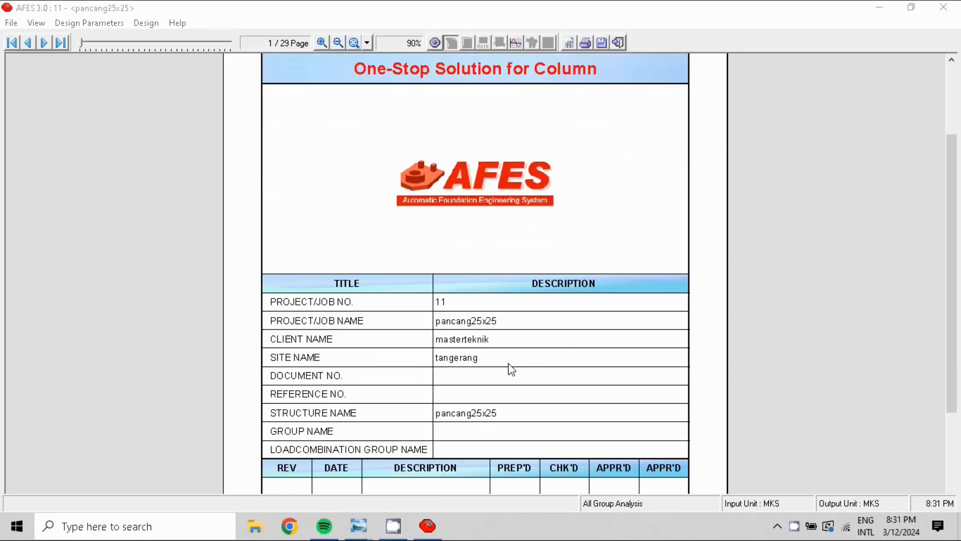
pyautogui.scroll(-8, 519, 365)
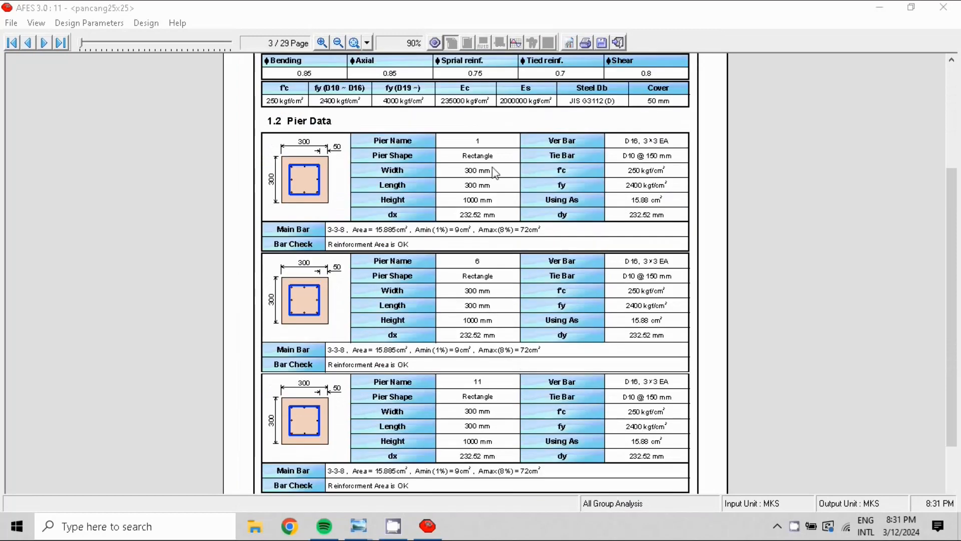
pyautogui.scroll(-1, 456, 198)
pyautogui.scroll(-3, 461, 196)
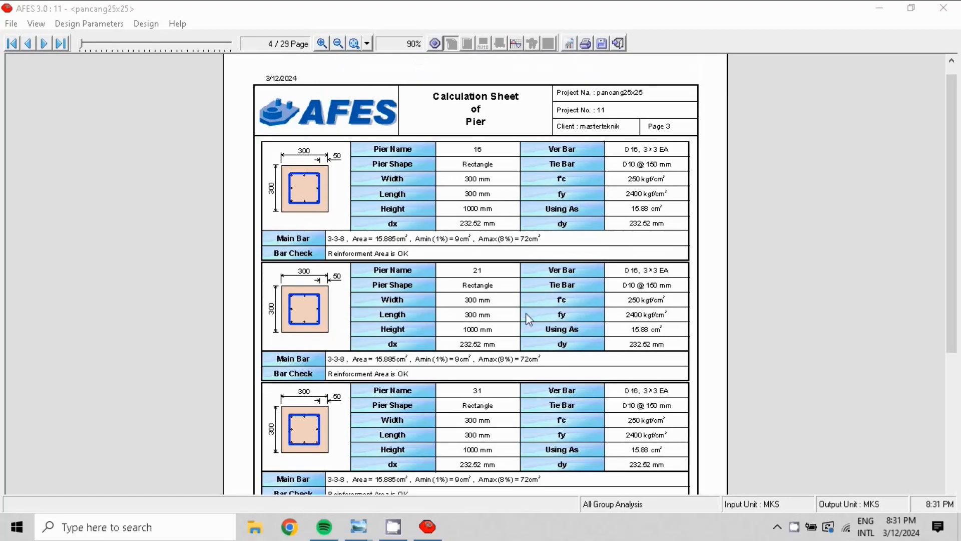
pyautogui.scroll(-5, 497, 302)
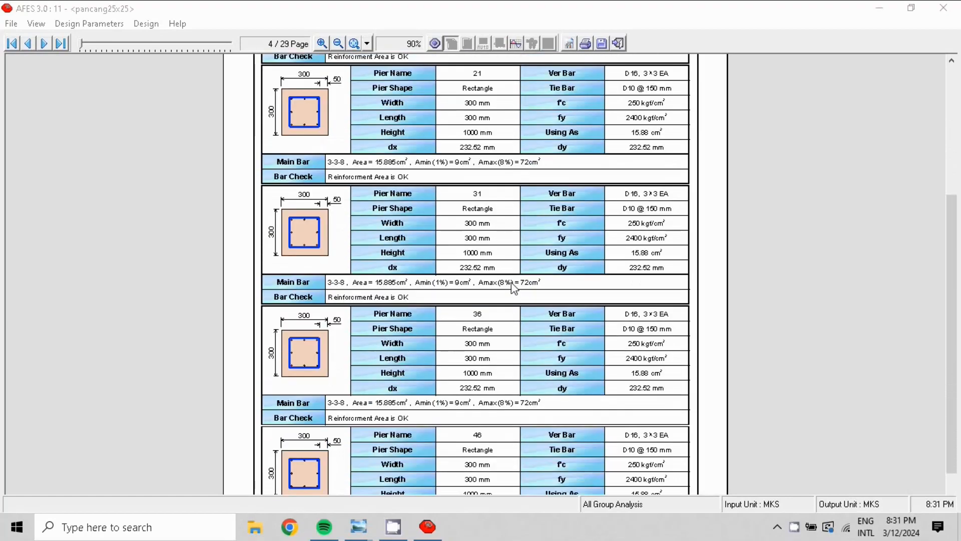
pyautogui.scroll(-15, 514, 287)
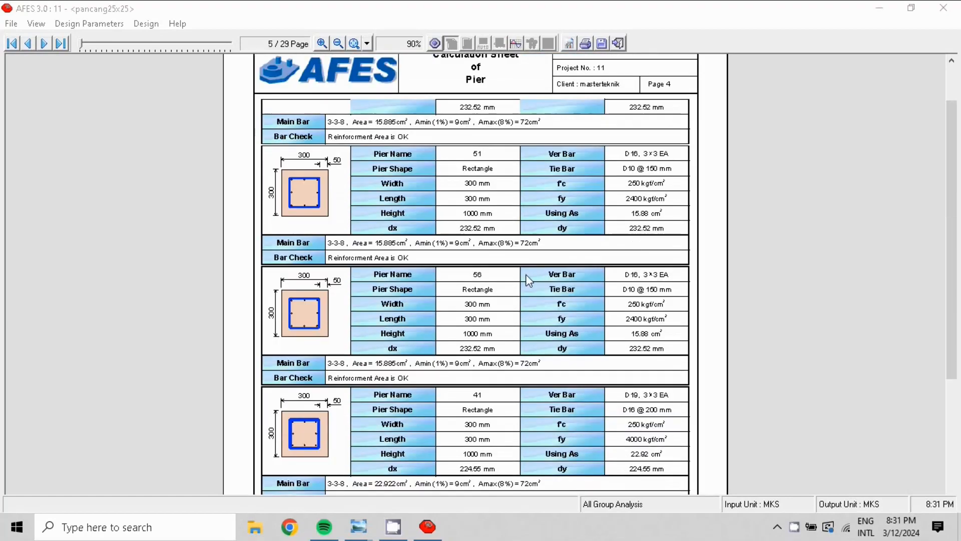
# Review the pier load case tables, the reinforcement load combinations, and the combined forces at pier top and bottom.
pyautogui.scroll(-15, 534, 279)
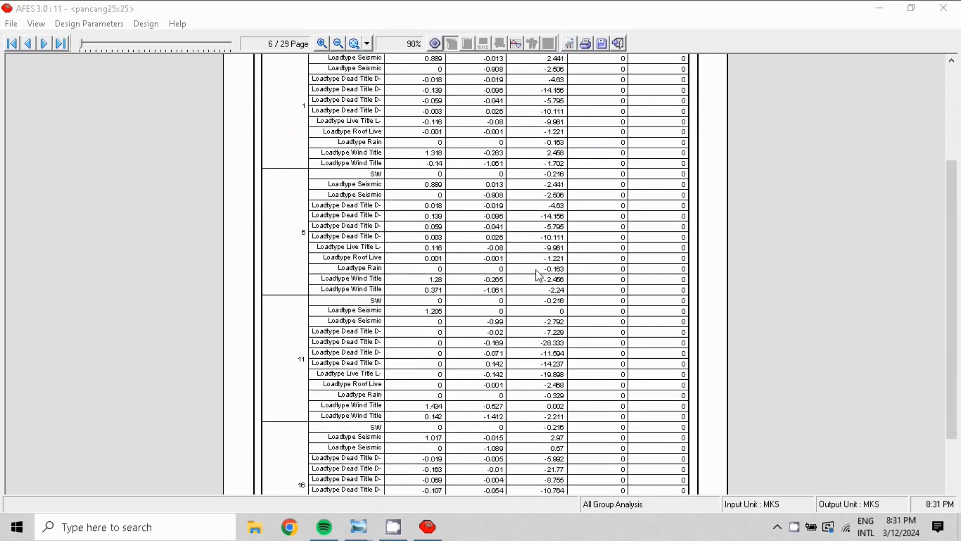
pyautogui.scroll(2, 539, 275)
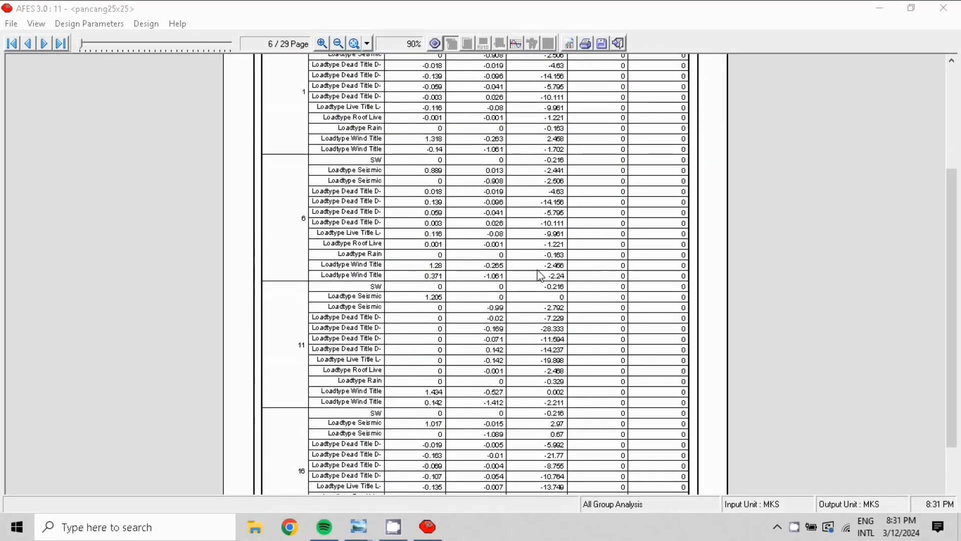
pyautogui.scroll(-20, 539, 275)
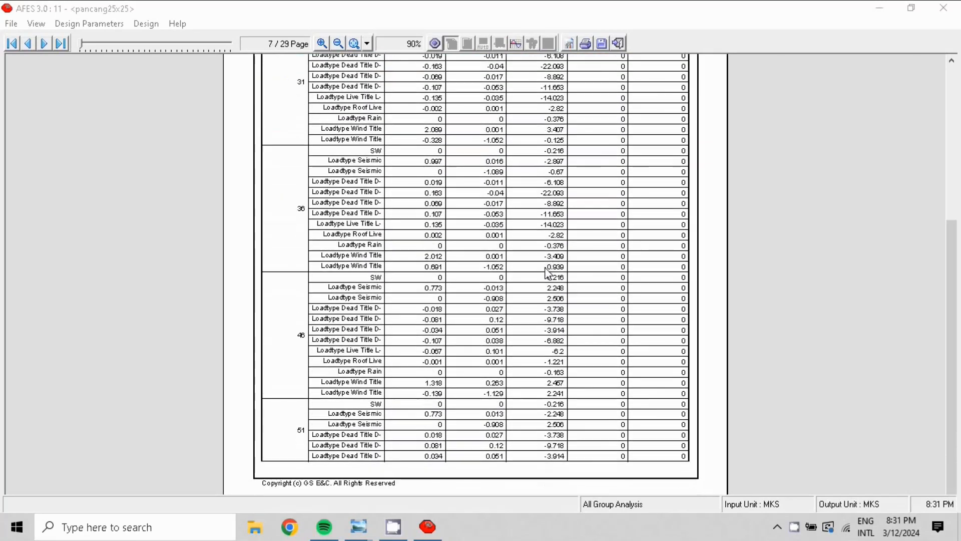
pyautogui.scroll(-10, 548, 271)
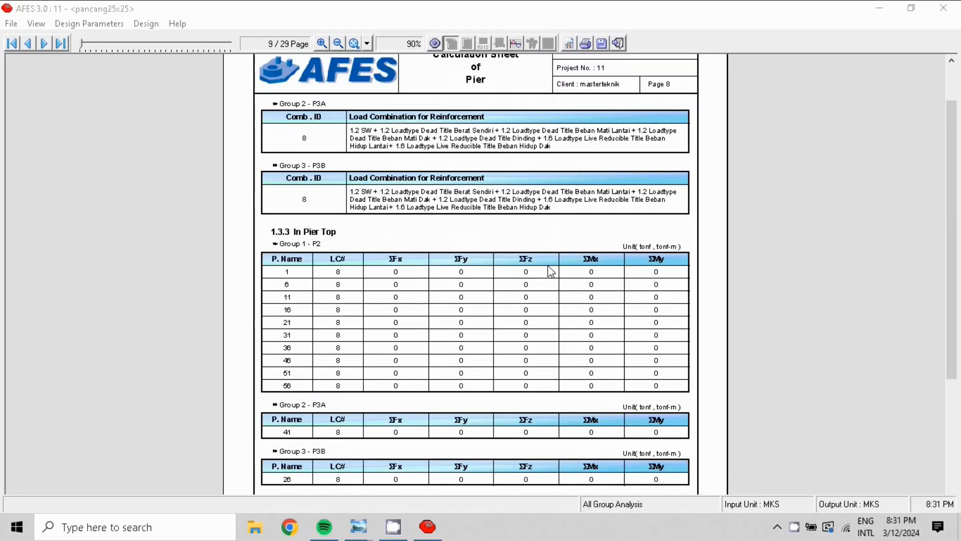
pyautogui.scroll(-20, 551, 272)
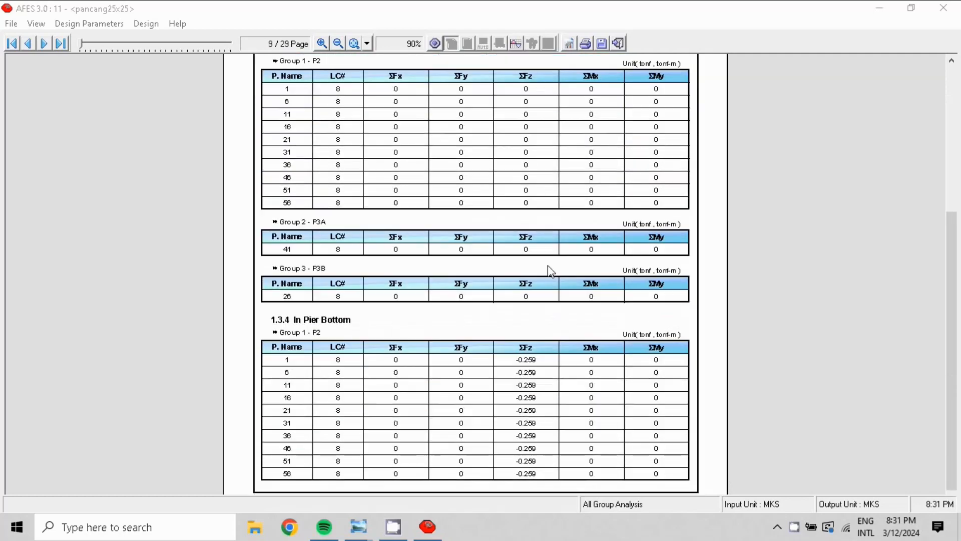
pyautogui.scroll(-10, 551, 272)
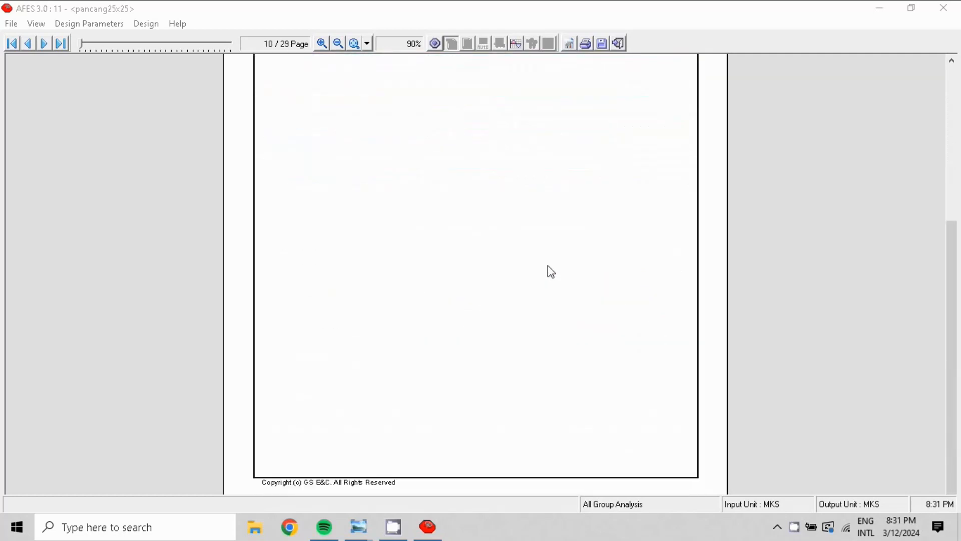
# Check the cantilever beam design formulas, pier section dimensions, and reinforcement area results in both directions for every pier.
pyautogui.scroll(-15, 551, 271)
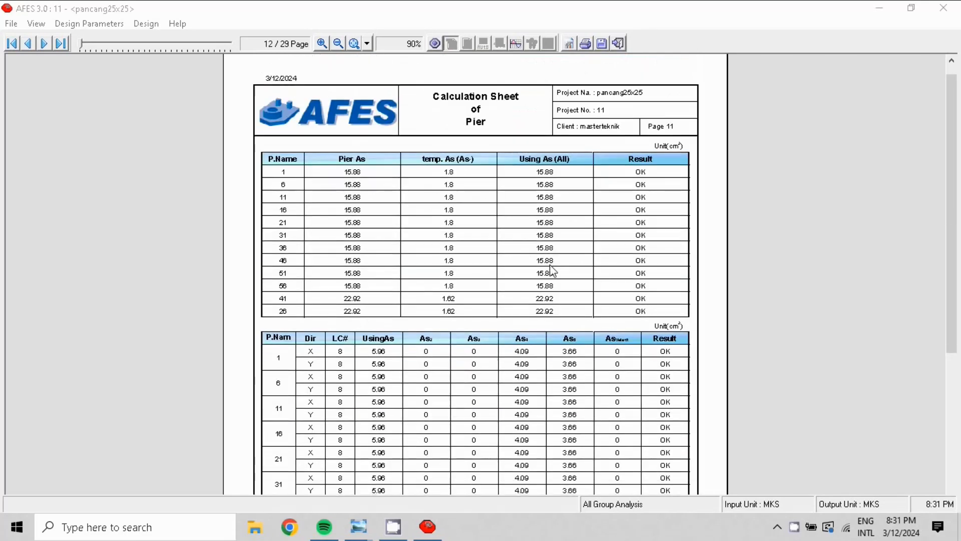
pyautogui.scroll(5, 551, 271)
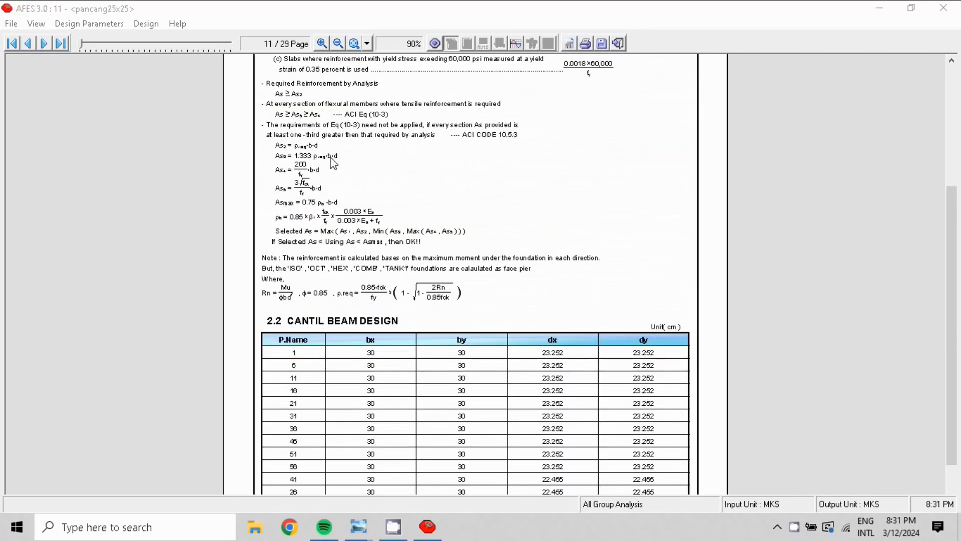
pyautogui.scroll(4, 333, 162)
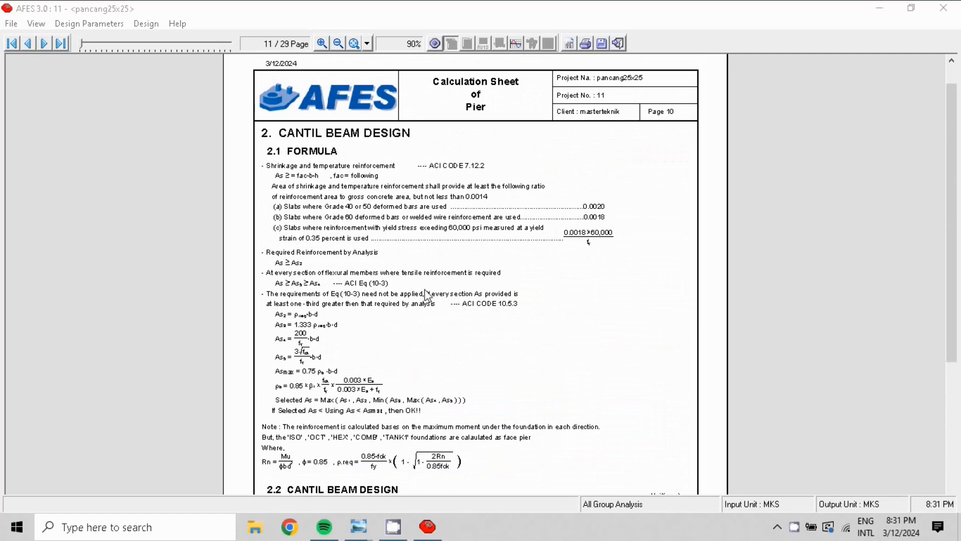
pyautogui.scroll(-3, 380, 416)
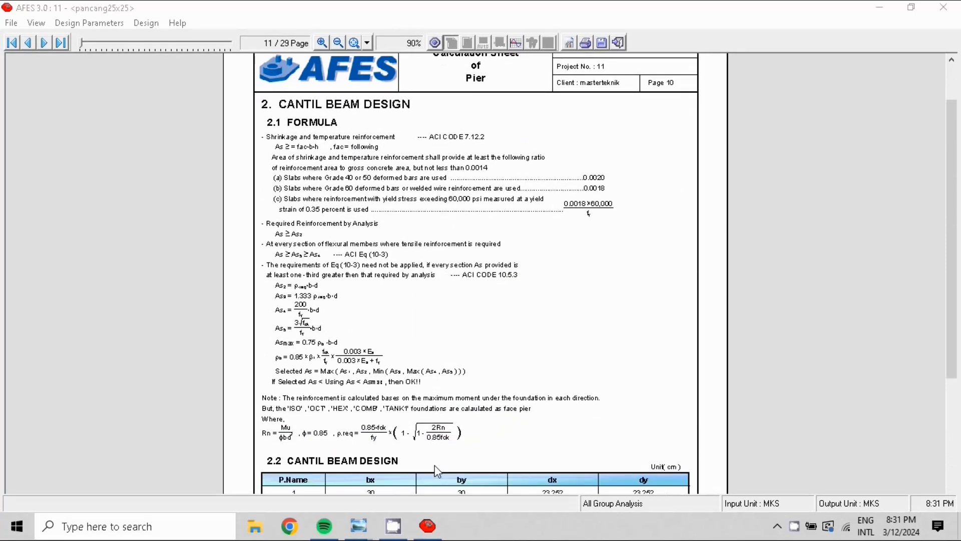
pyautogui.scroll(-10, 607, 440)
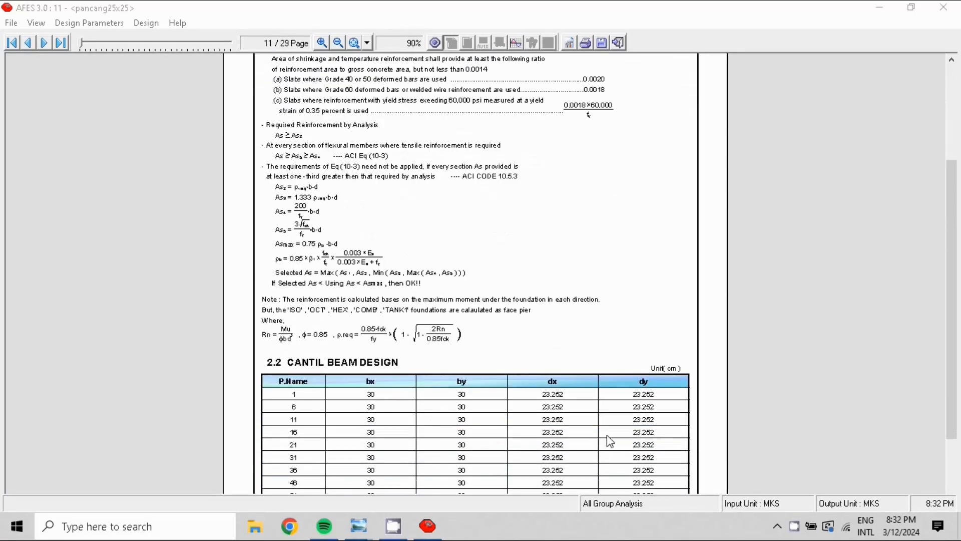
pyautogui.scroll(-3, 646, 247)
pyautogui.scroll(-10, 651, 248)
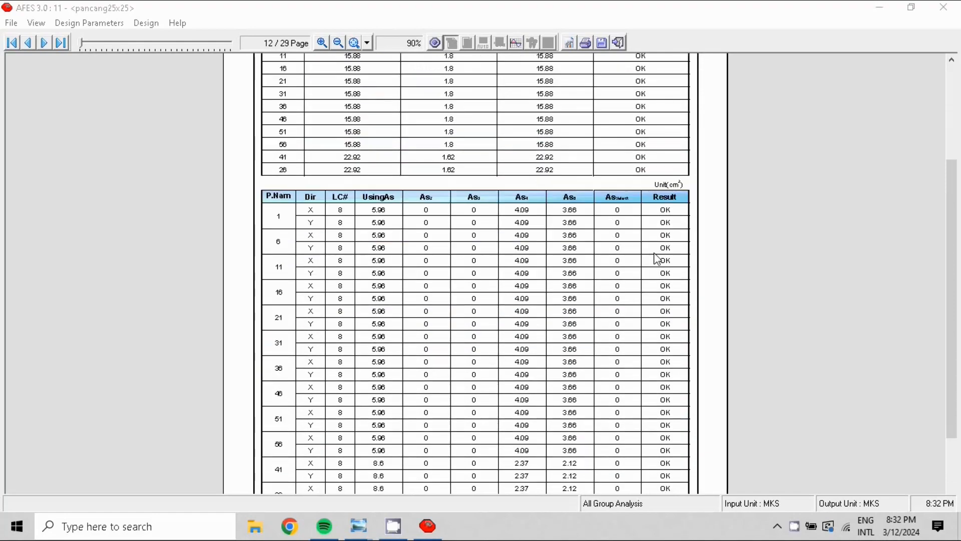
# Examine the PM diagram formulas and the X- and Y-axis interaction diagrams for the first piers through pier 16.
pyautogui.scroll(-15, 664, 249)
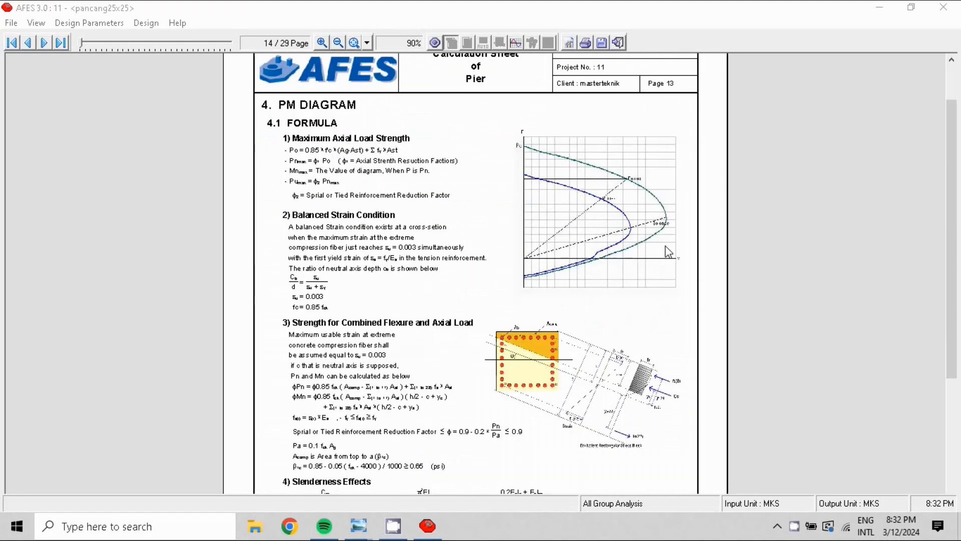
pyautogui.scroll(-8, 671, 249)
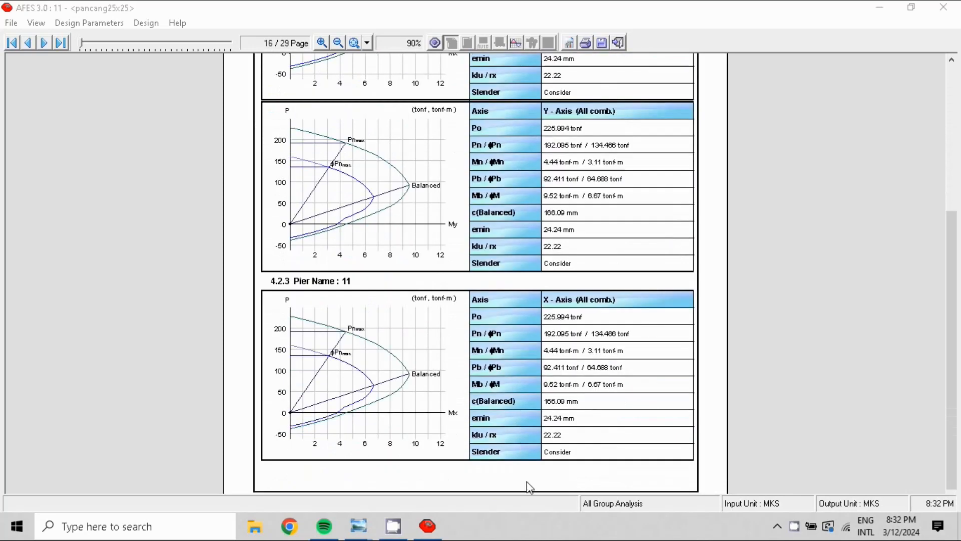
pyautogui.scroll(-8, 532, 480)
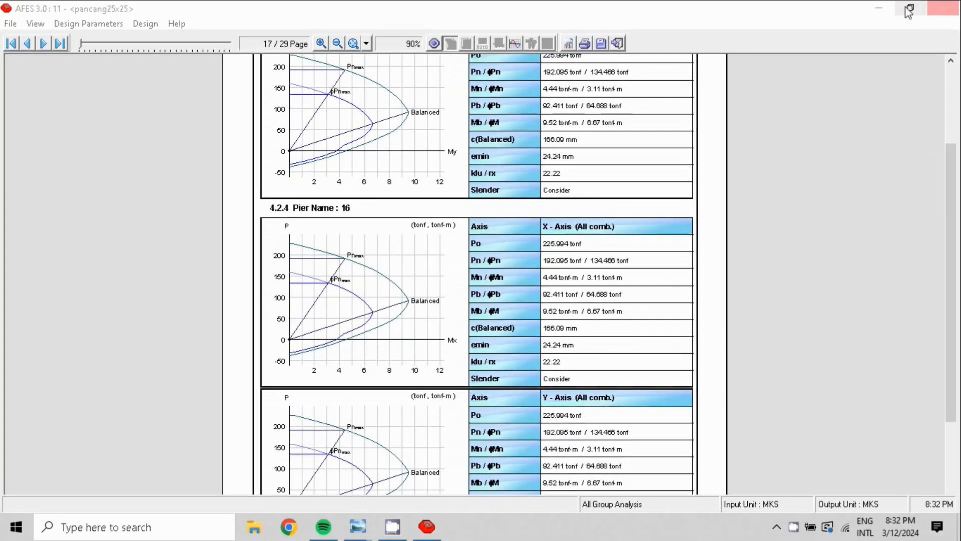
# Minimize the pier report and Windows Photo Viewer to return to the desktop.
pyautogui.click(874, 11)
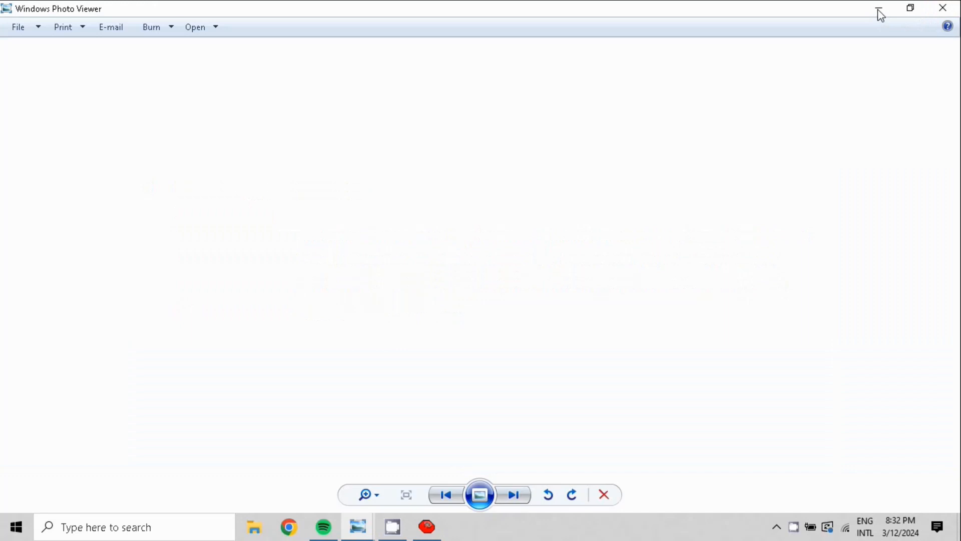
pyautogui.click(880, 10)
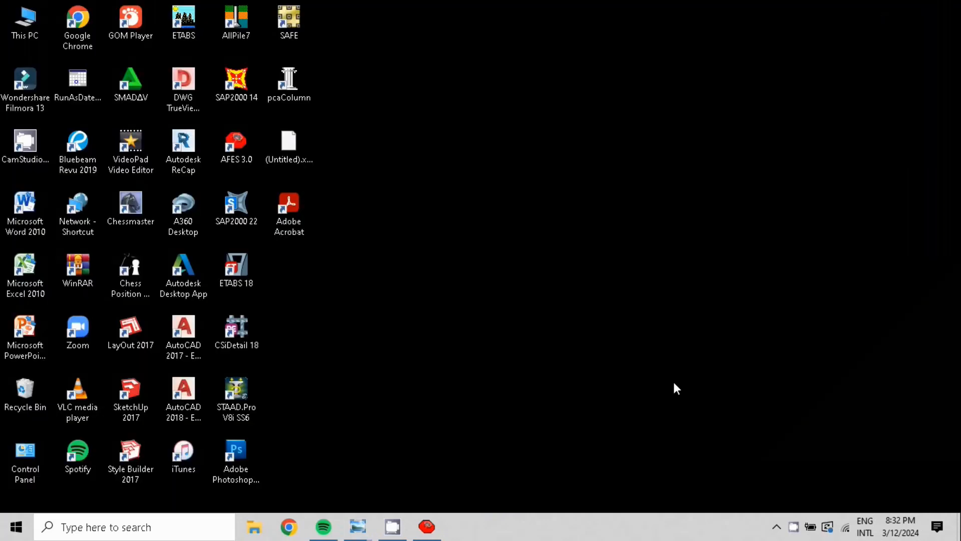